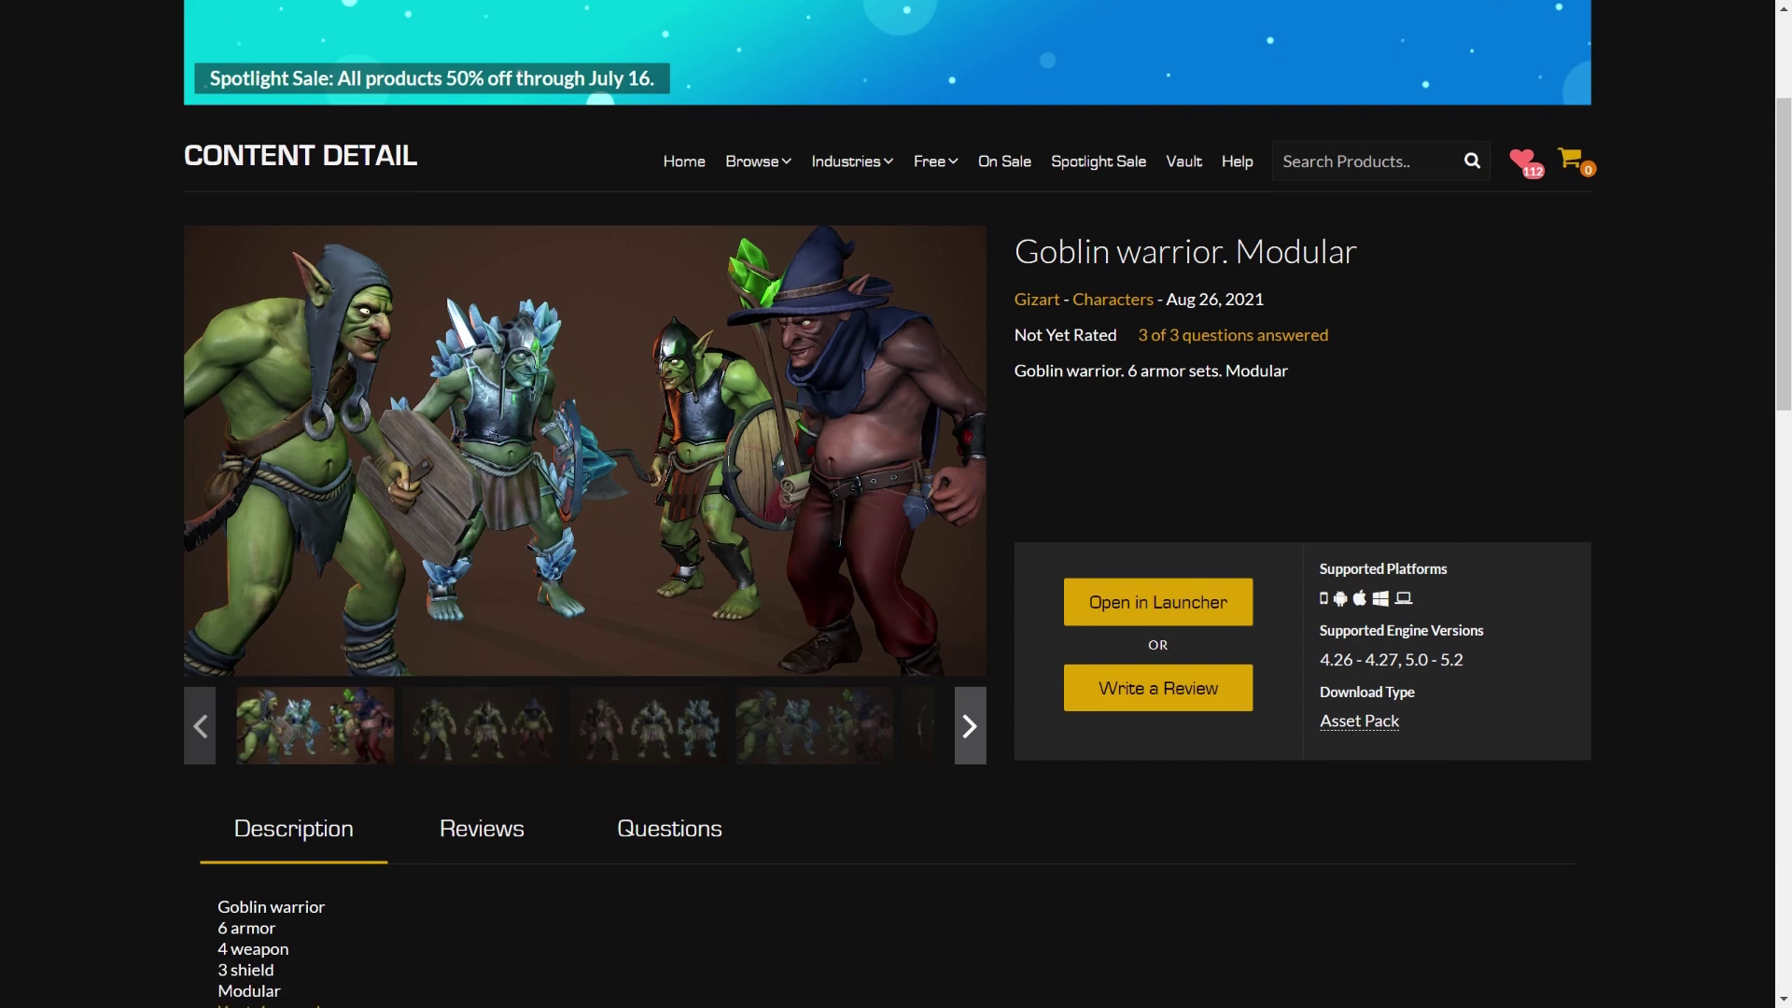
# Step: Look through the Goblin warrior. Modular product page and the Gizart seller's other character packs
pyautogui.scroll(1, 896, 504)
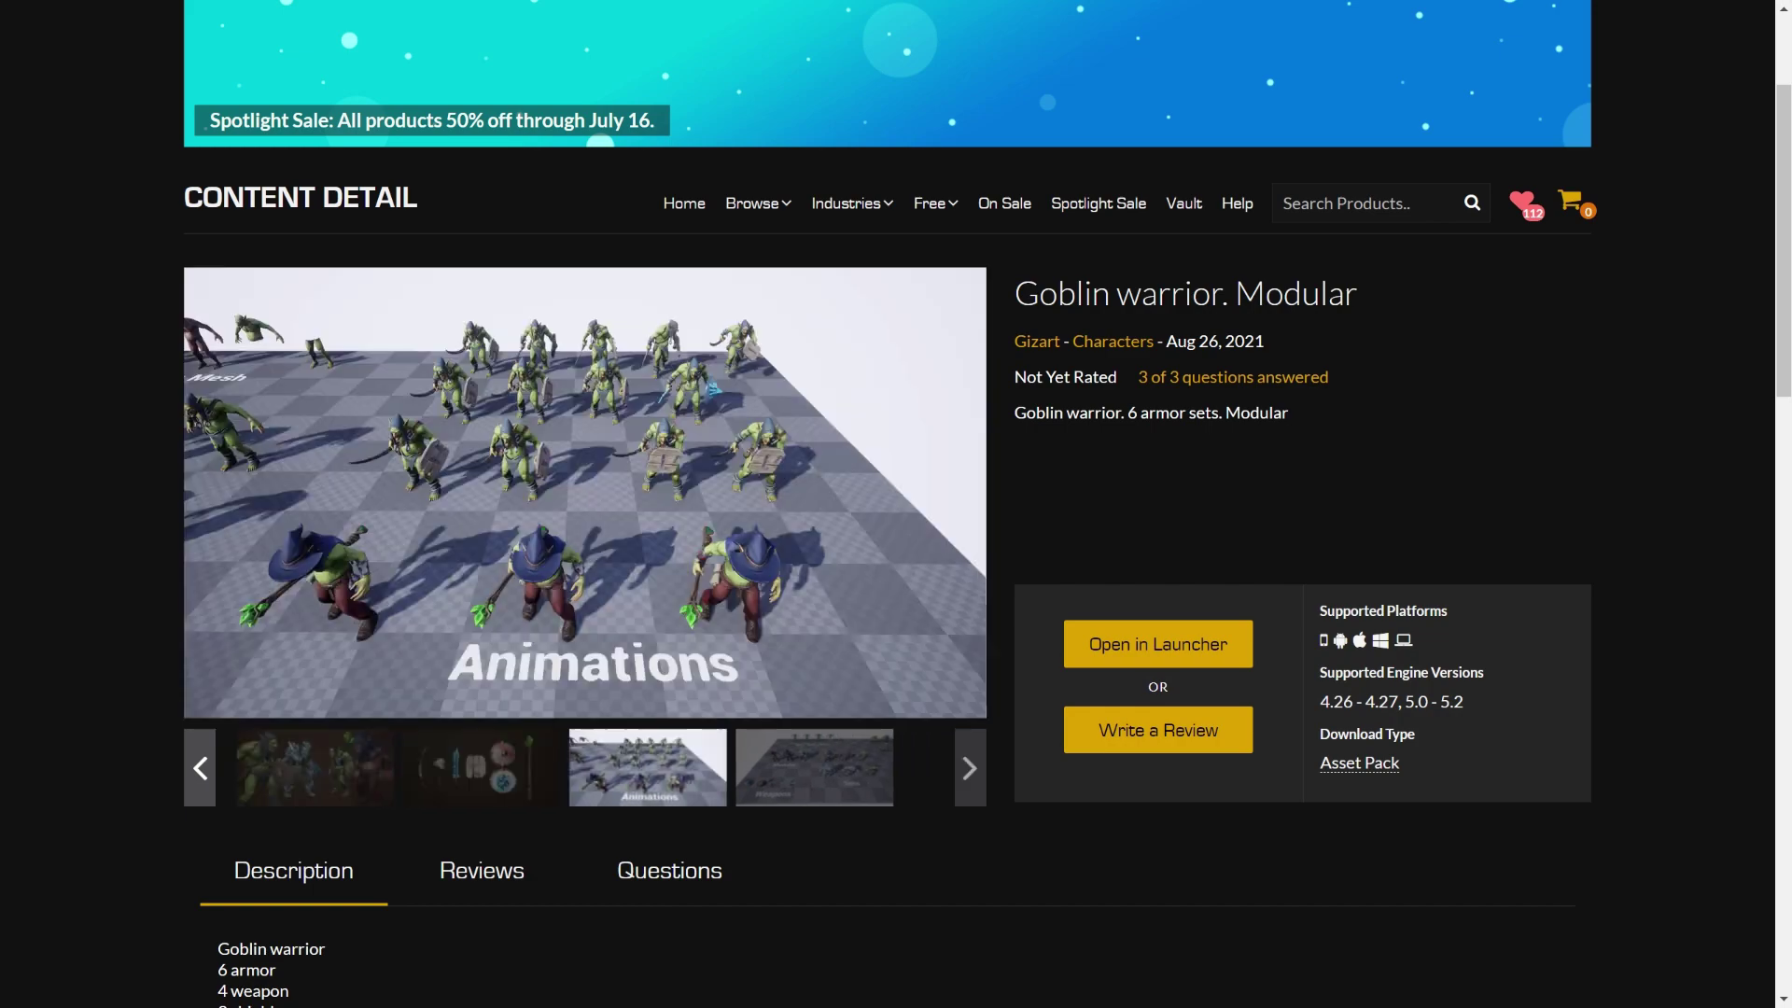
pyautogui.scroll(-10, 896, 504)
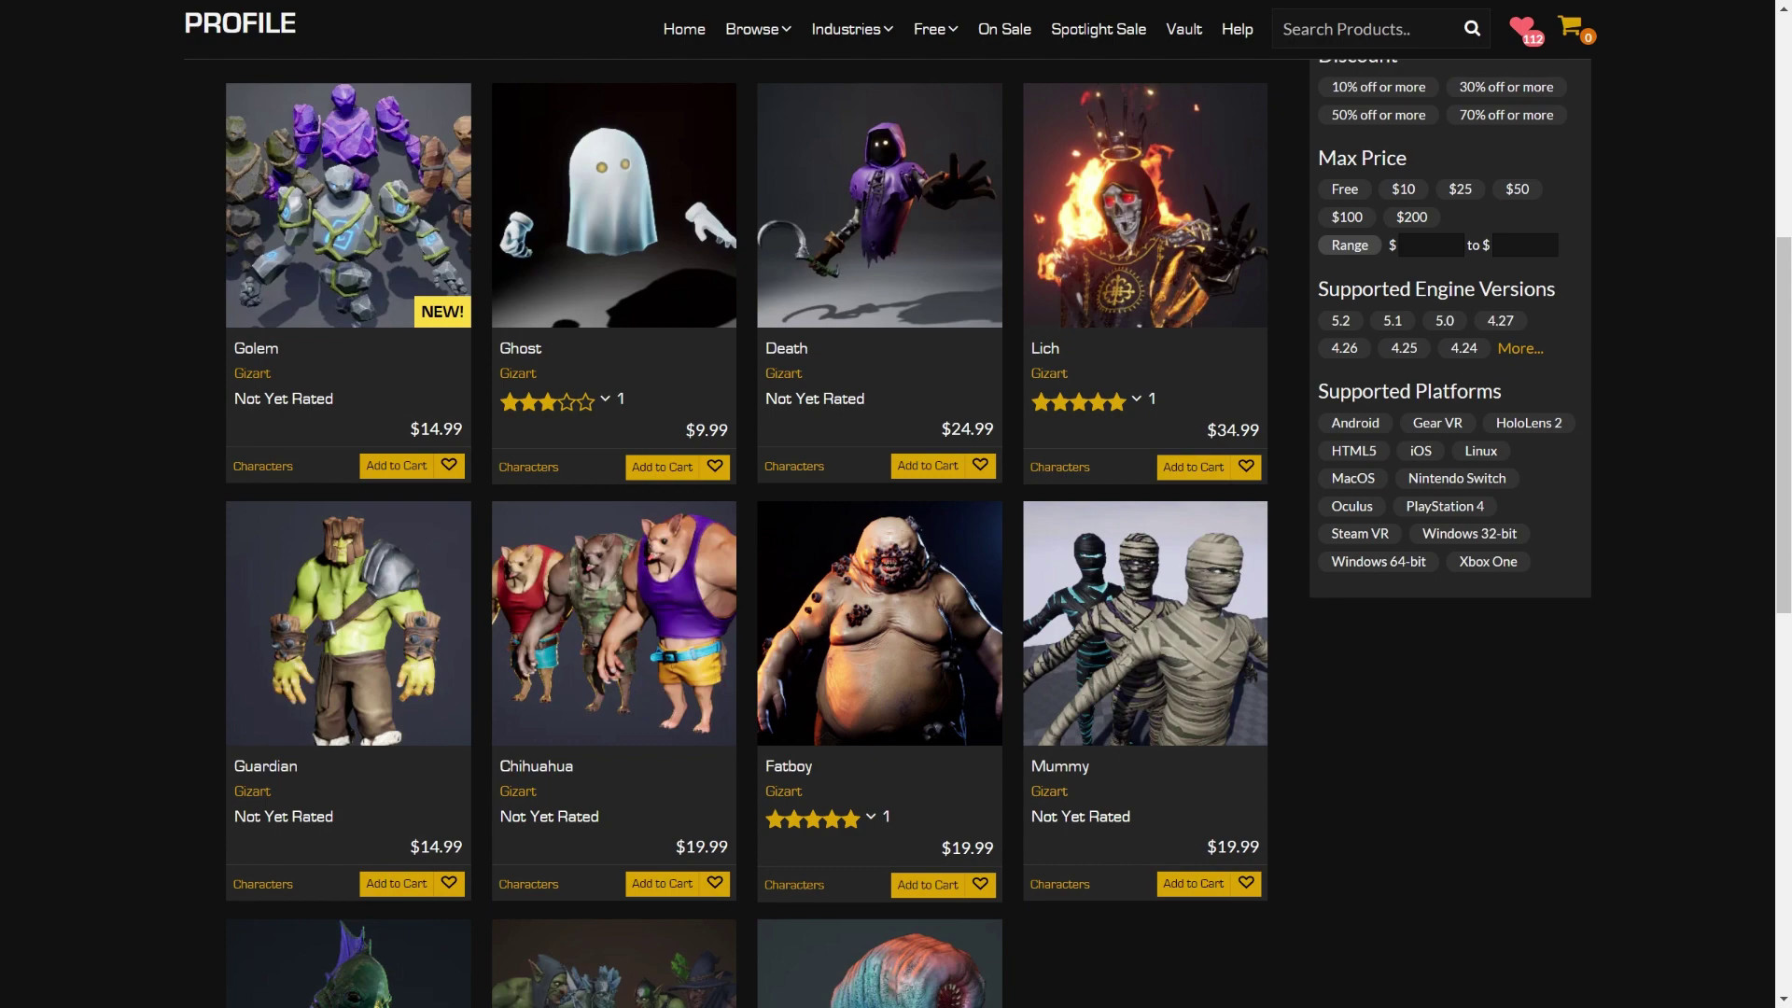
pyautogui.scroll(-5, 896, 504)
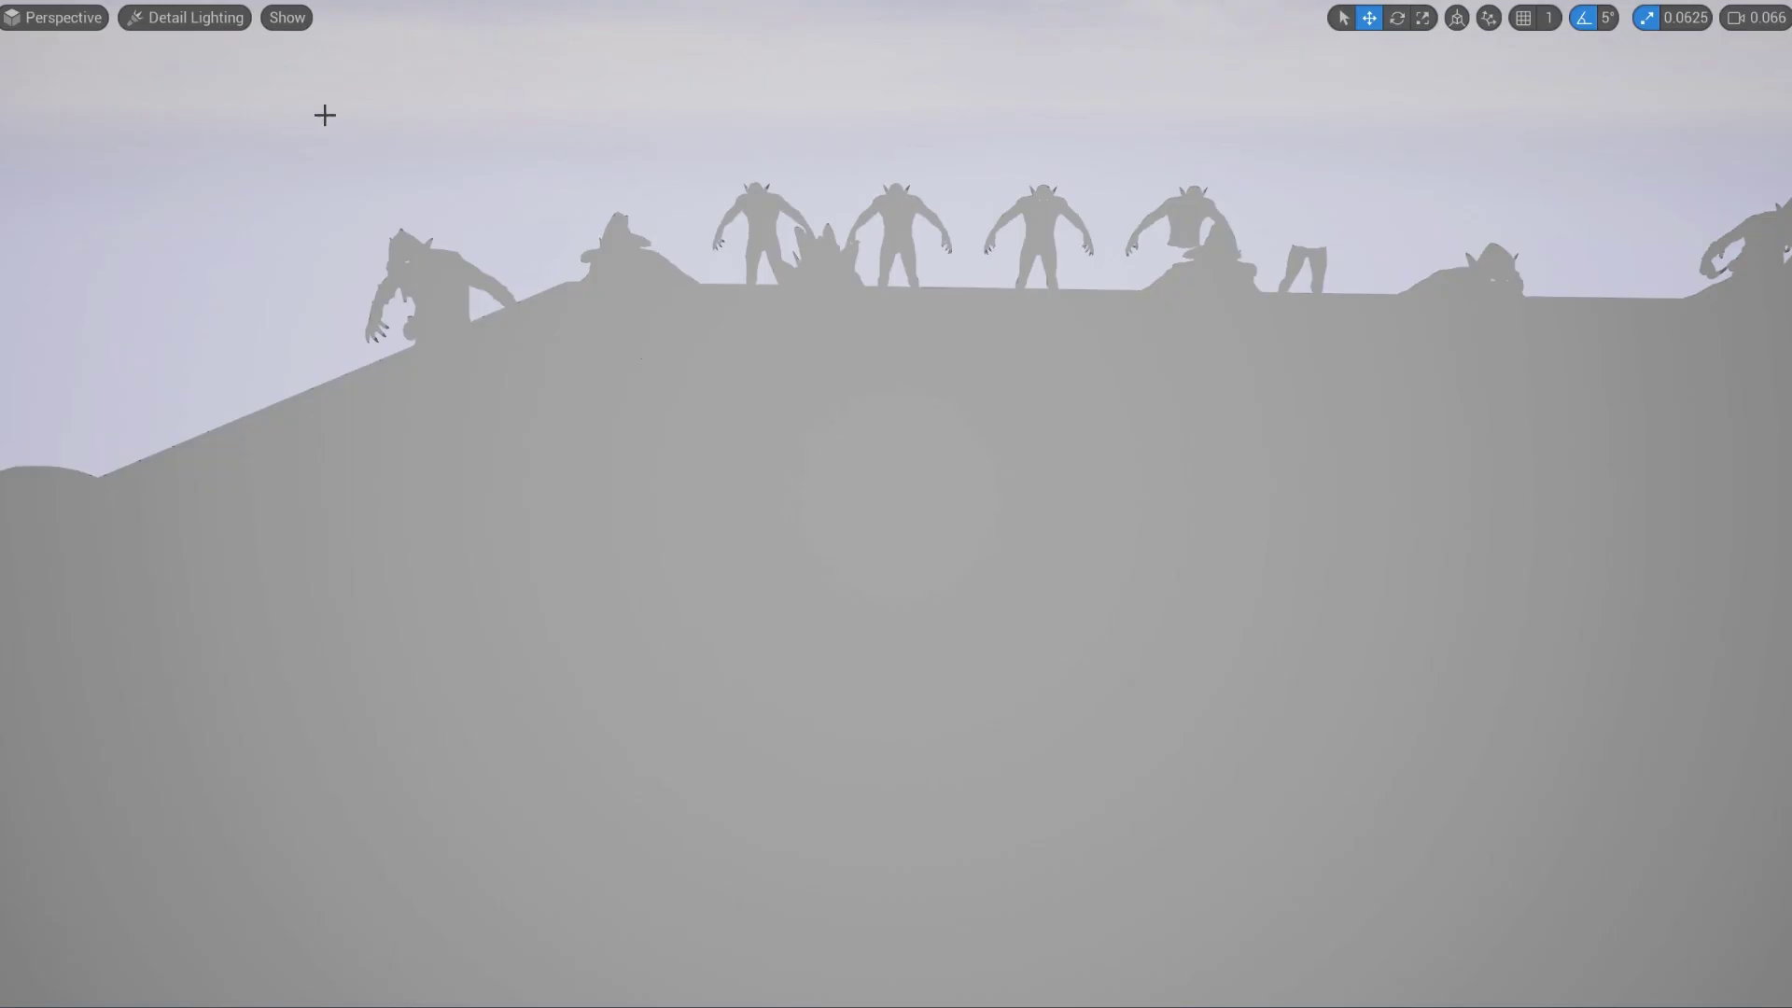
pyautogui.click(279, 17)
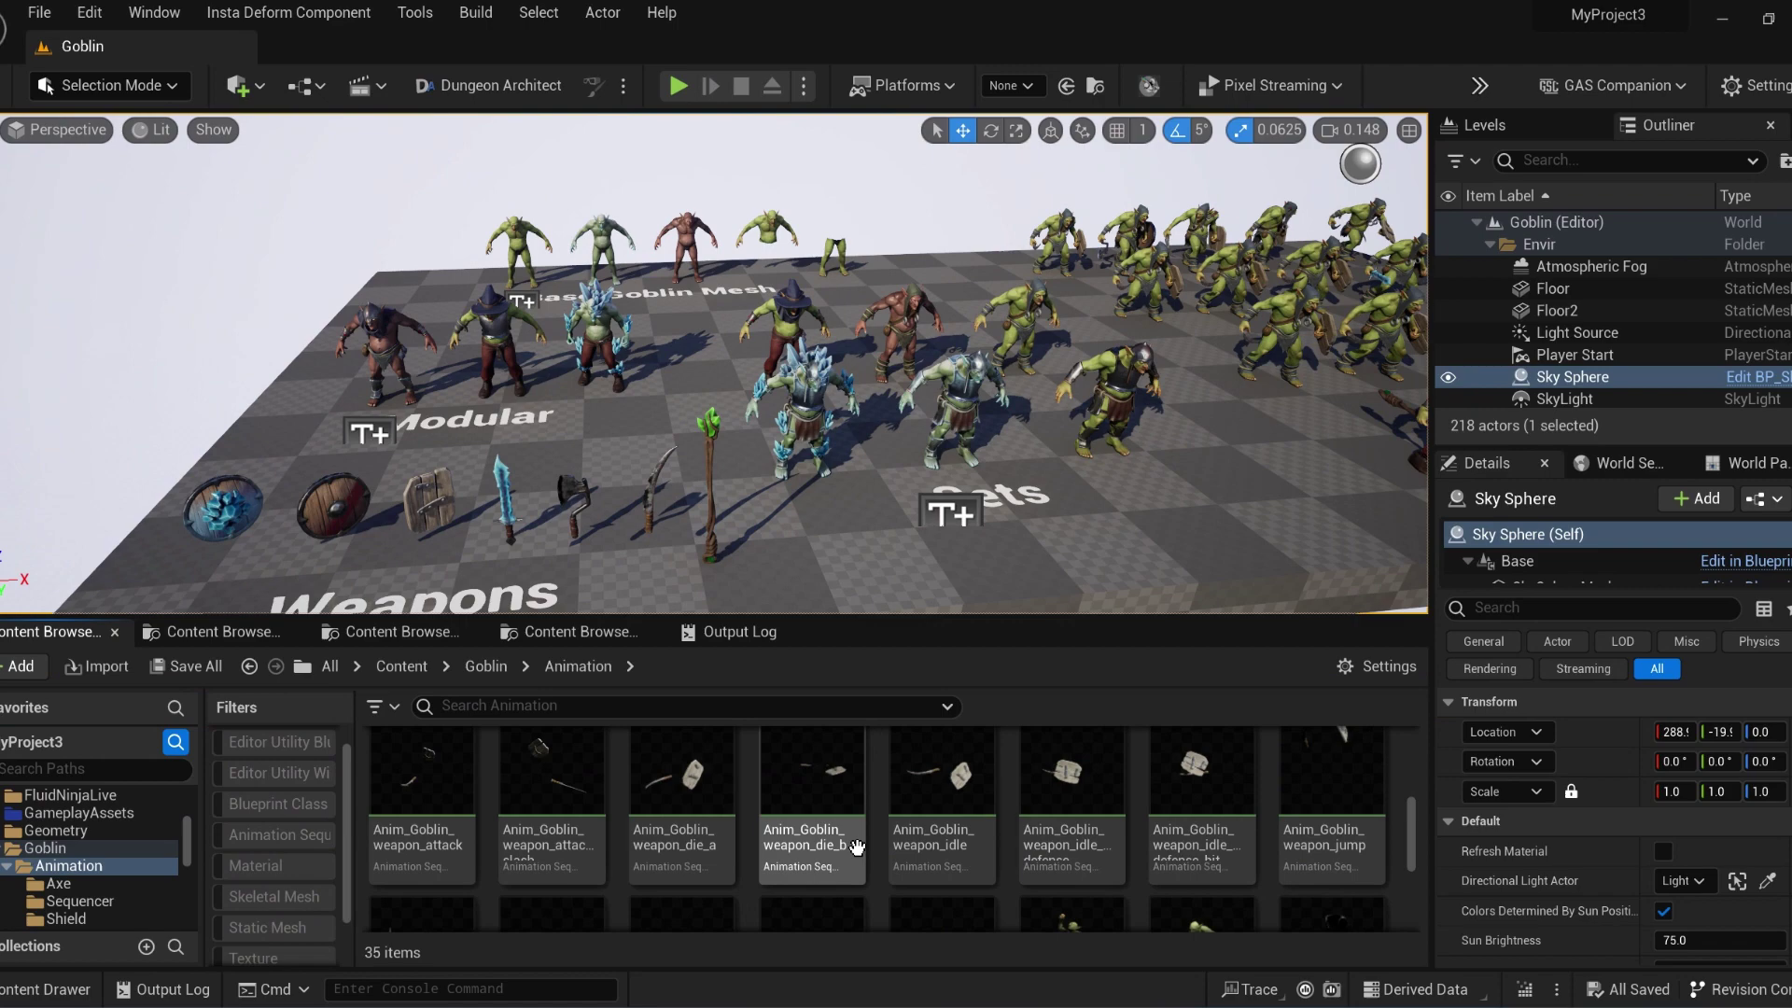
# Step: Filter the Goblin pack's Material folder to Material assets and look through them
pyautogui.scroll(5, 495, 821)
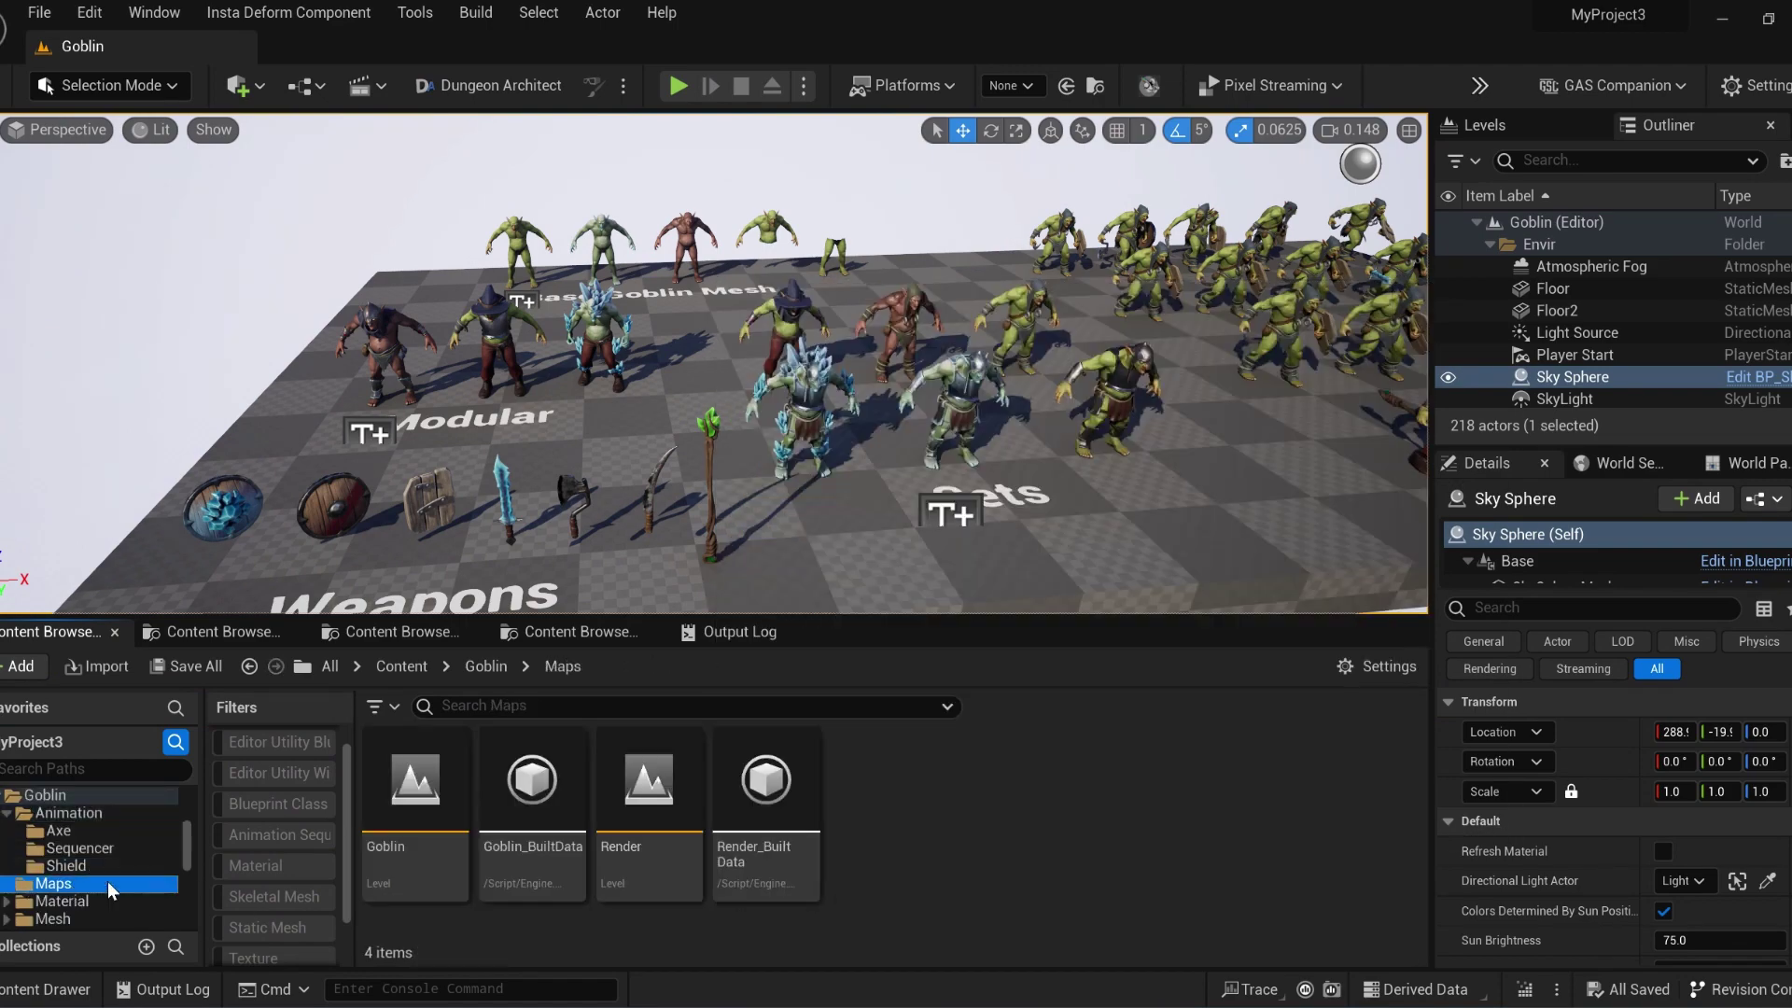
pyautogui.click(61, 901)
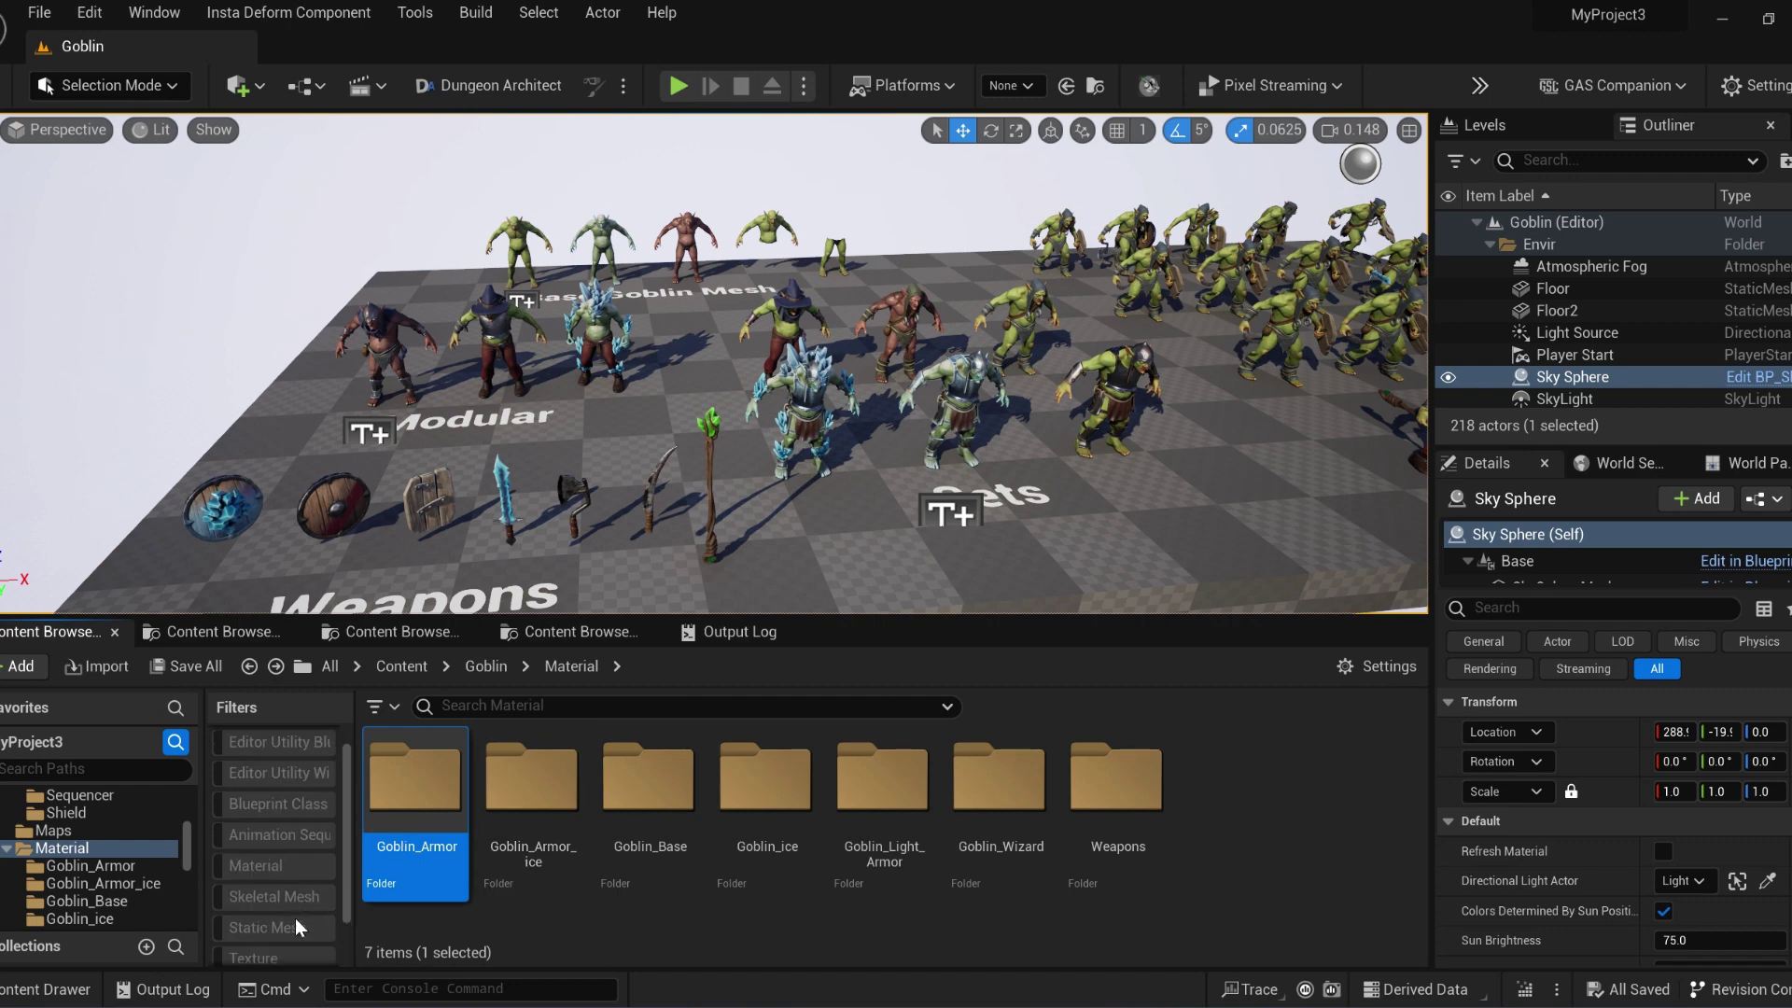
pyautogui.scroll(-5, 670, 802)
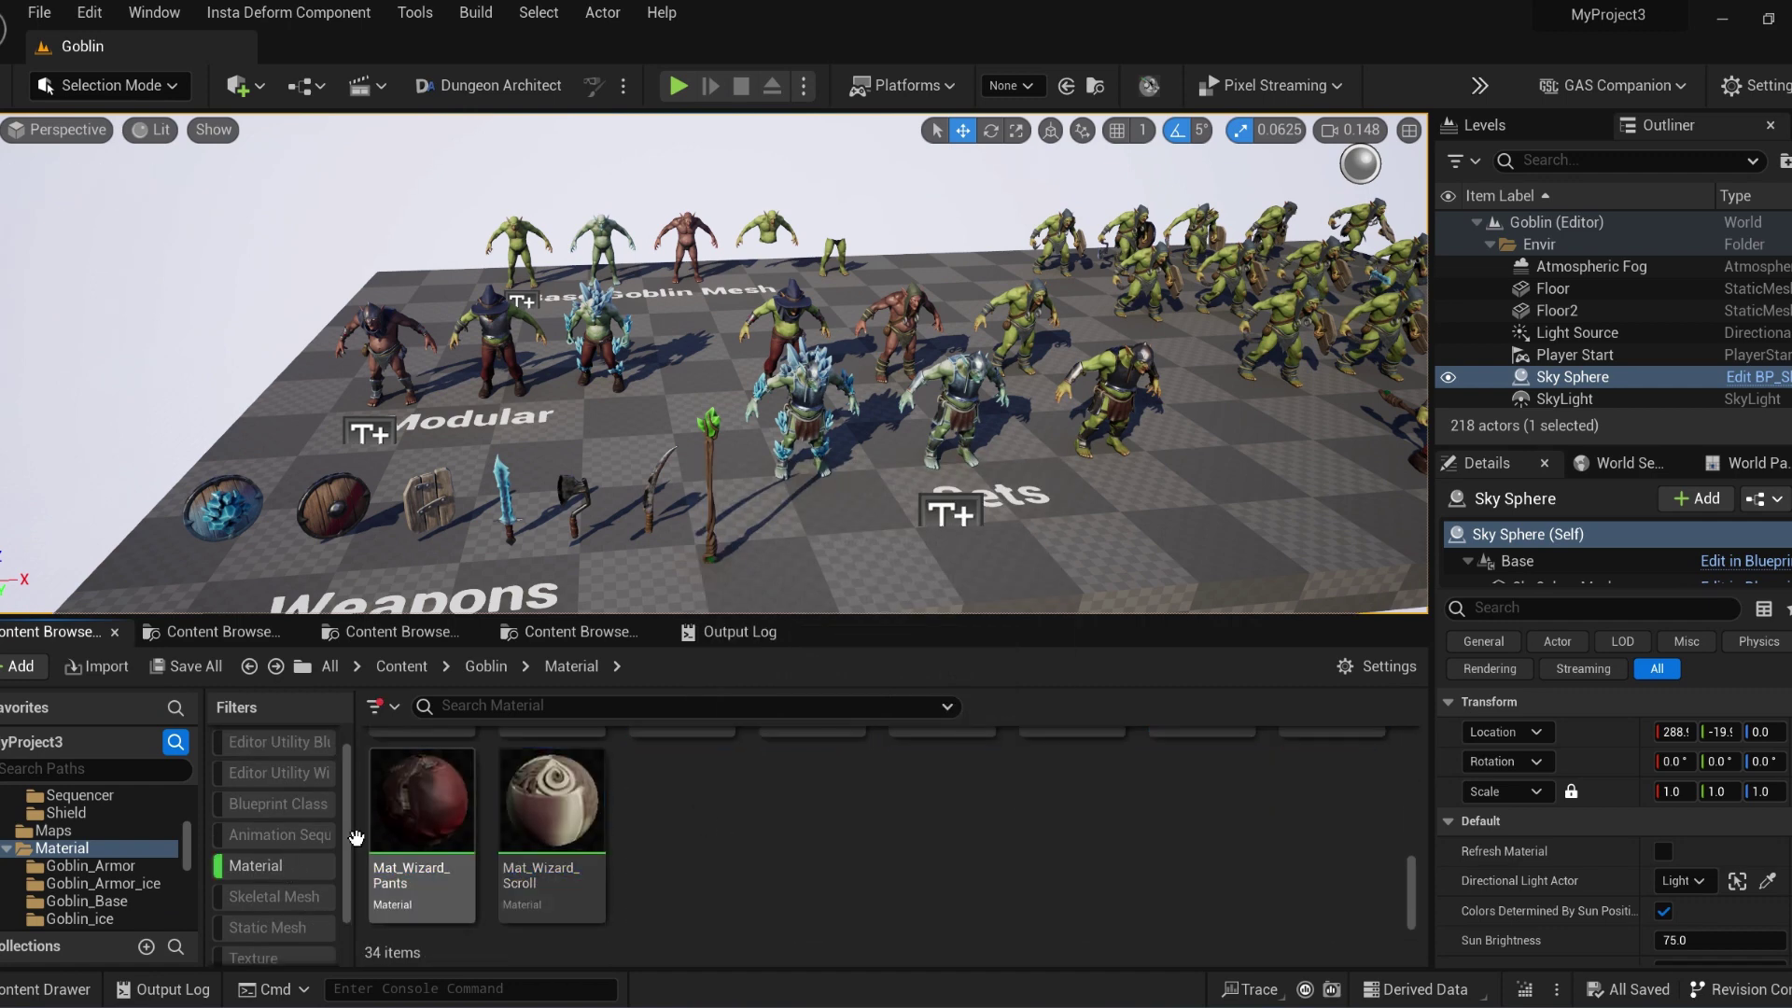
# Step: Add the Material Instance type to the available asset filters
pyautogui.click(376, 706)
pyautogui.moveTo(537, 822)
pyautogui.scroll(-5, 537, 831)
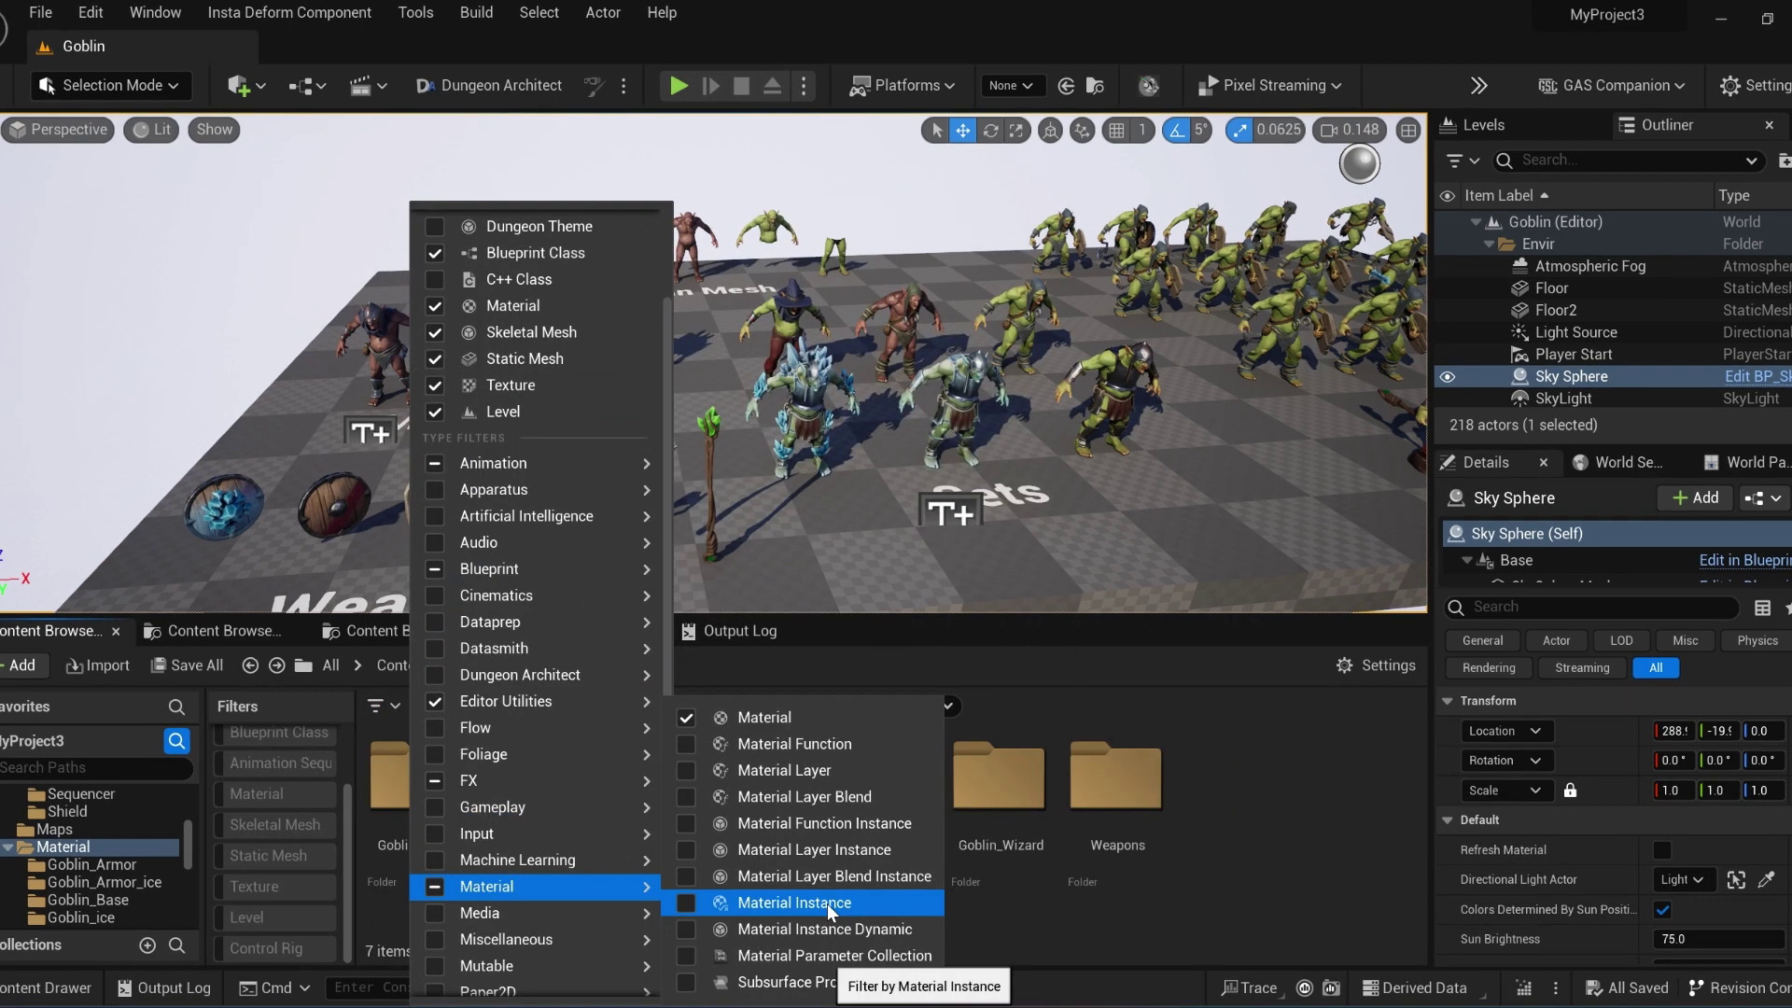
pyautogui.click(802, 905)
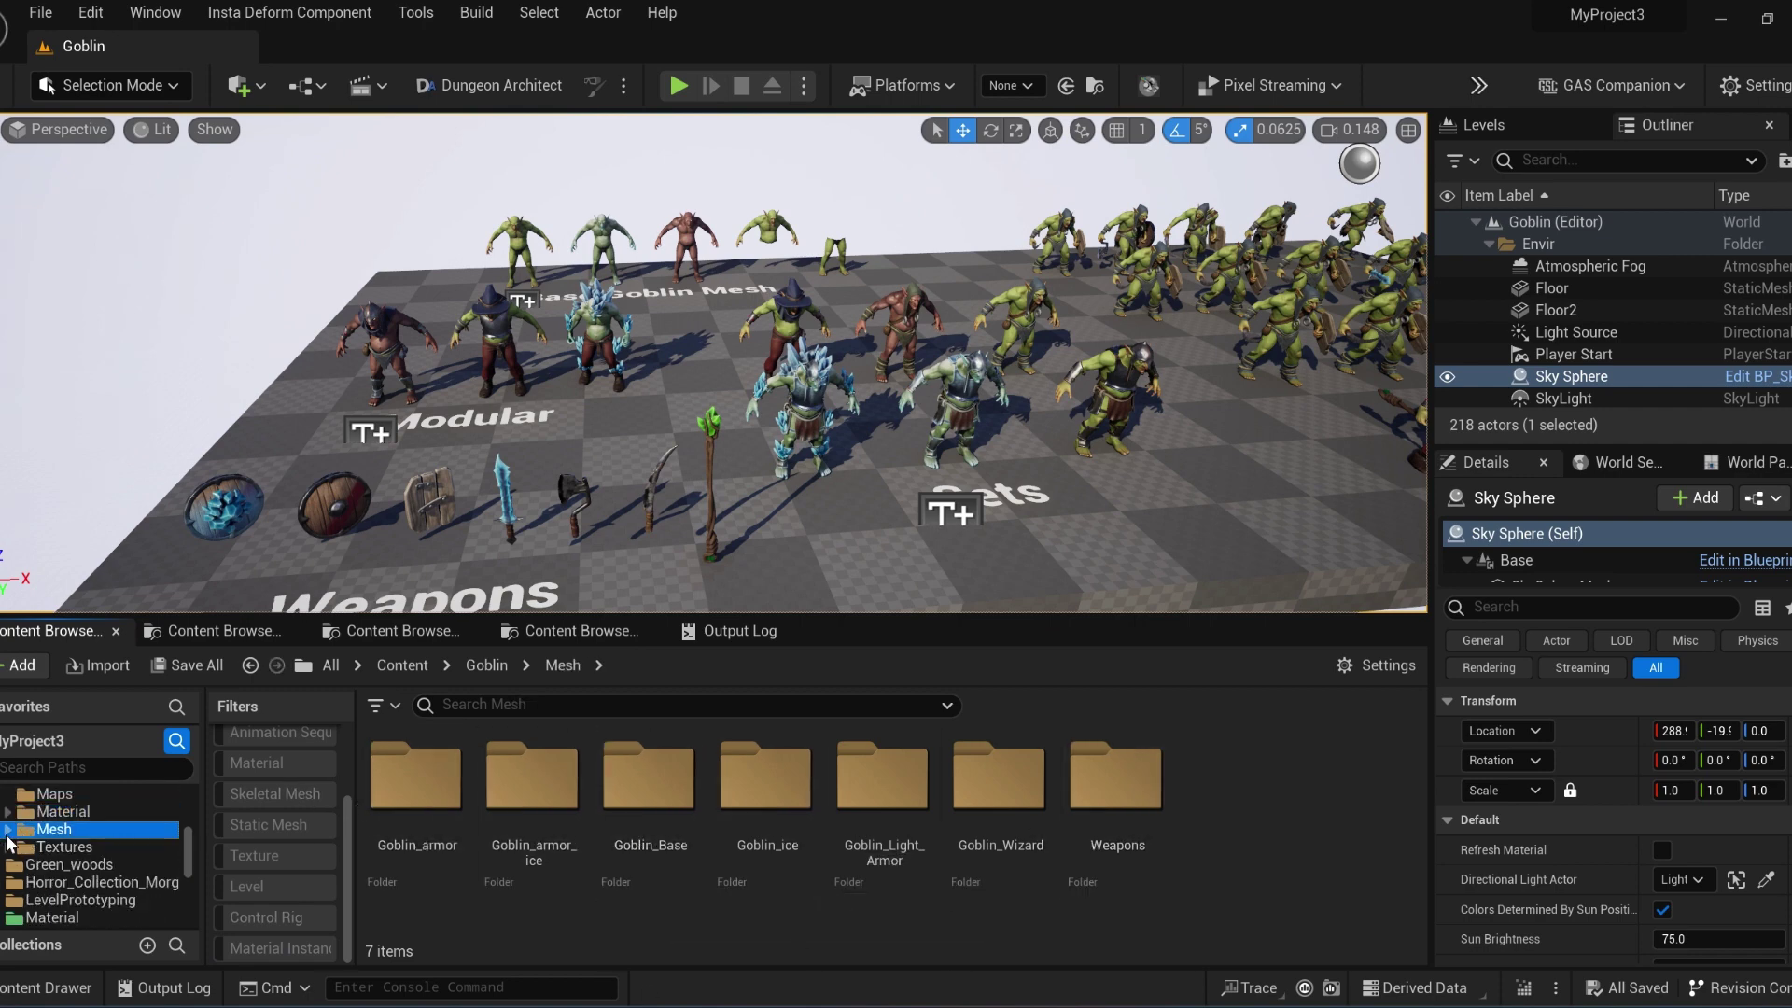
# Step: Look through the Goblin_armor, Goblin_armor_ice and Goblin_Base subfolders of the Mesh folder
pyautogui.doubleClick(417, 793)
pyautogui.scroll(-1, 625, 819)
pyautogui.hotkey('alt', 'Left')
pyautogui.doubleClick(544, 811)
pyautogui.hotkey('alt', 'Left')
pyautogui.doubleClick(641, 792)
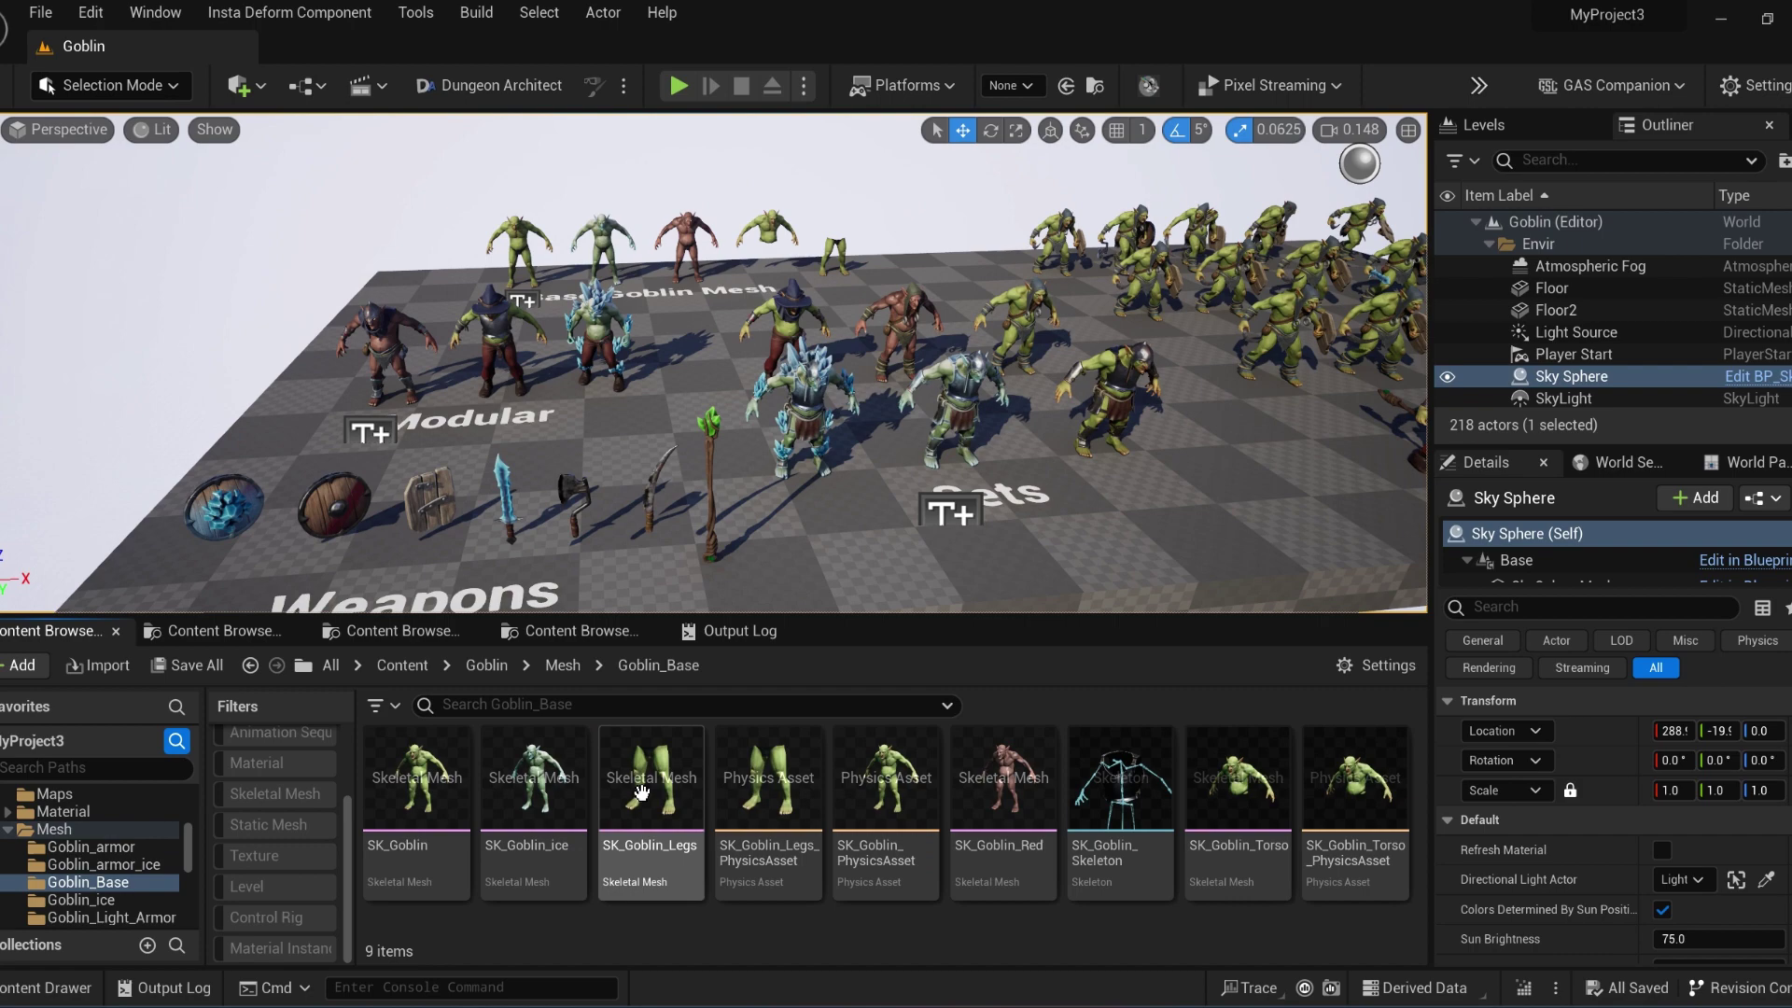
pyautogui.hotkey('alt', 'Left')
# Step: Look through the Goblin_ice, Goblin_Light_Armor and Goblin_Wizard subfolders of the Mesh folder
pyautogui.doubleClick(772, 803)
pyautogui.scroll(-1, 868, 820)
pyautogui.hotkey('alt', 'Left')
pyautogui.doubleClick(885, 801)
pyautogui.hotkey('alt', 'Left')
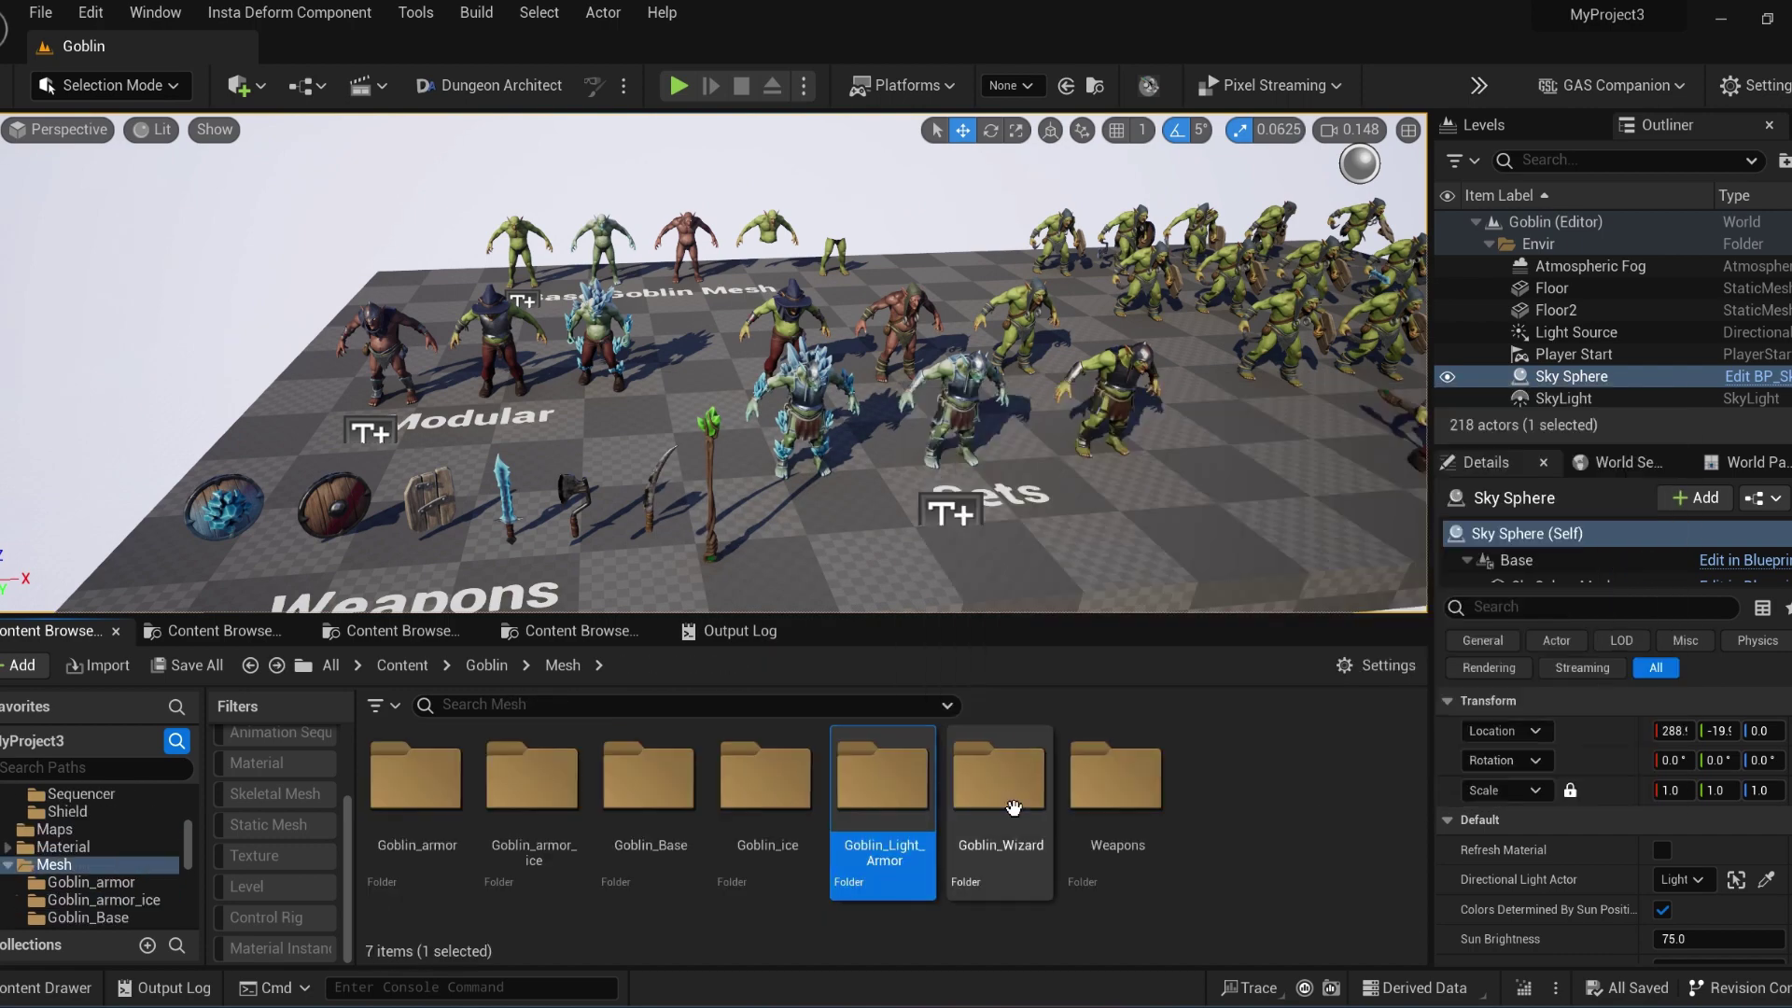
pyautogui.doubleClick(1014, 808)
pyautogui.hotkey('alt', 'Left')
# Step: Look through the Weapons mesh folder and its SM_Weapons subfolder
pyautogui.doubleClick(1115, 800)
pyautogui.scroll(-2, 821, 819)
pyautogui.scroll(2, 821, 819)
pyautogui.scroll(-1, 497, 785)
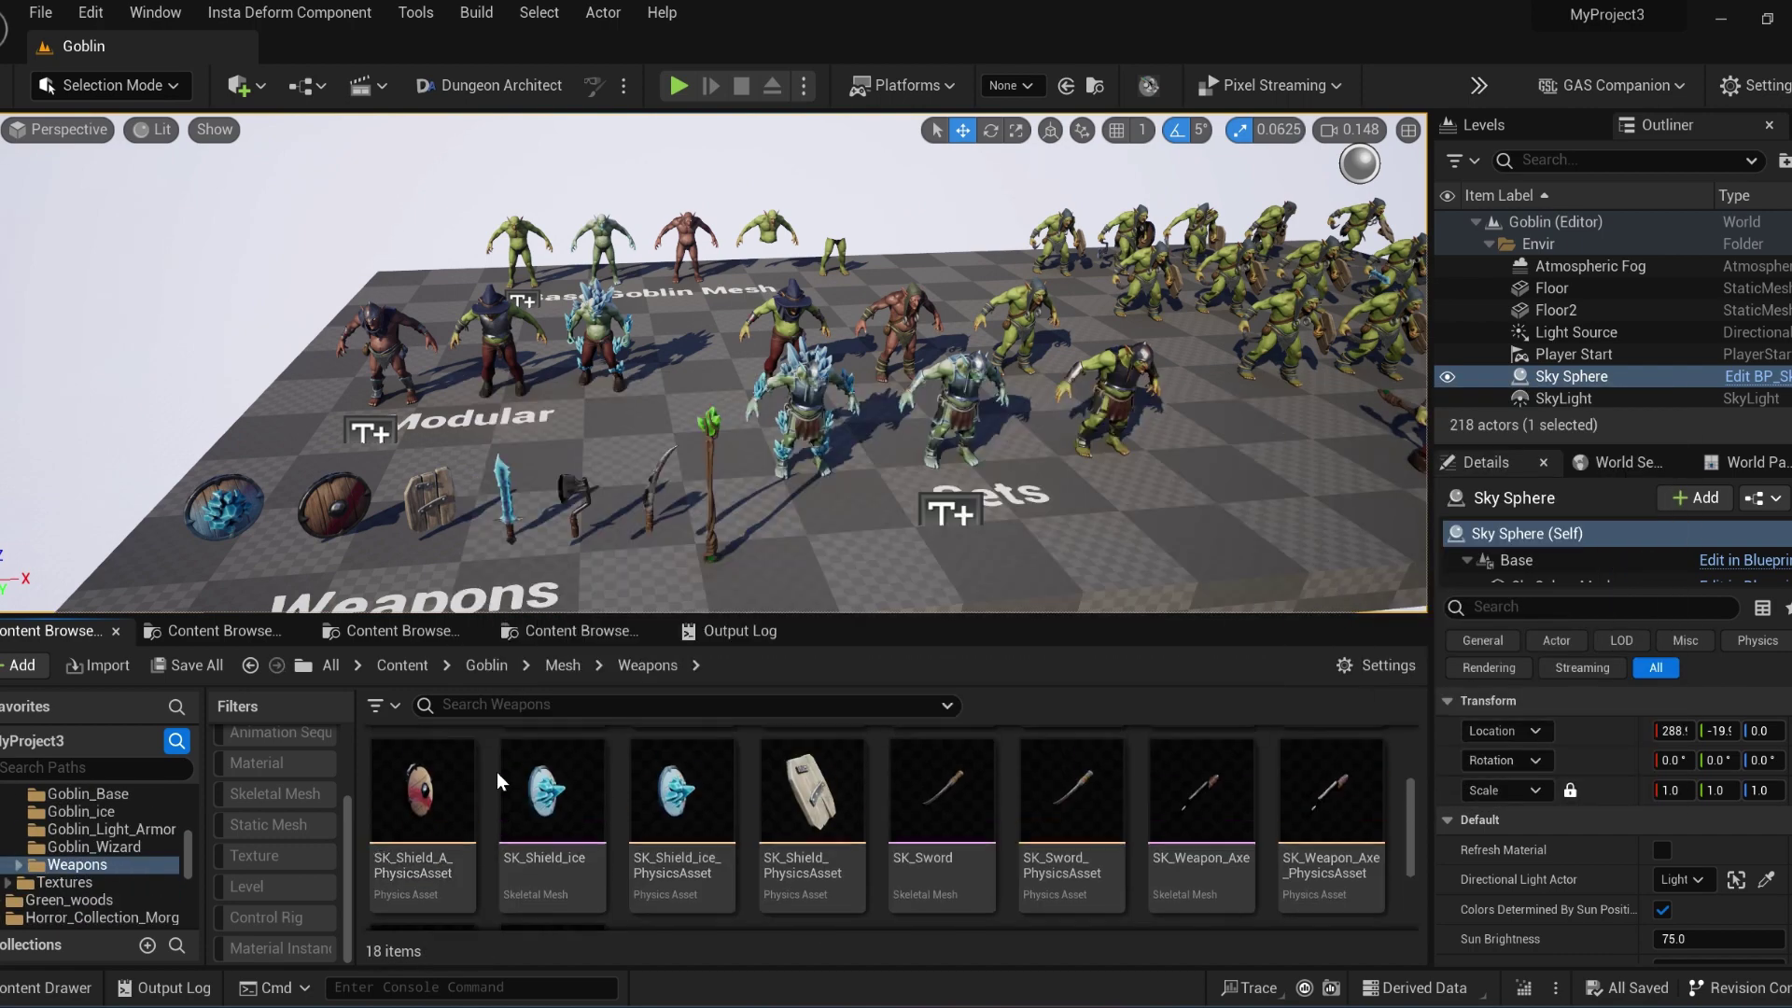
pyautogui.scroll(2, 497, 782)
pyautogui.doubleClick(446, 780)
pyautogui.hotkey('alt', 'Left')
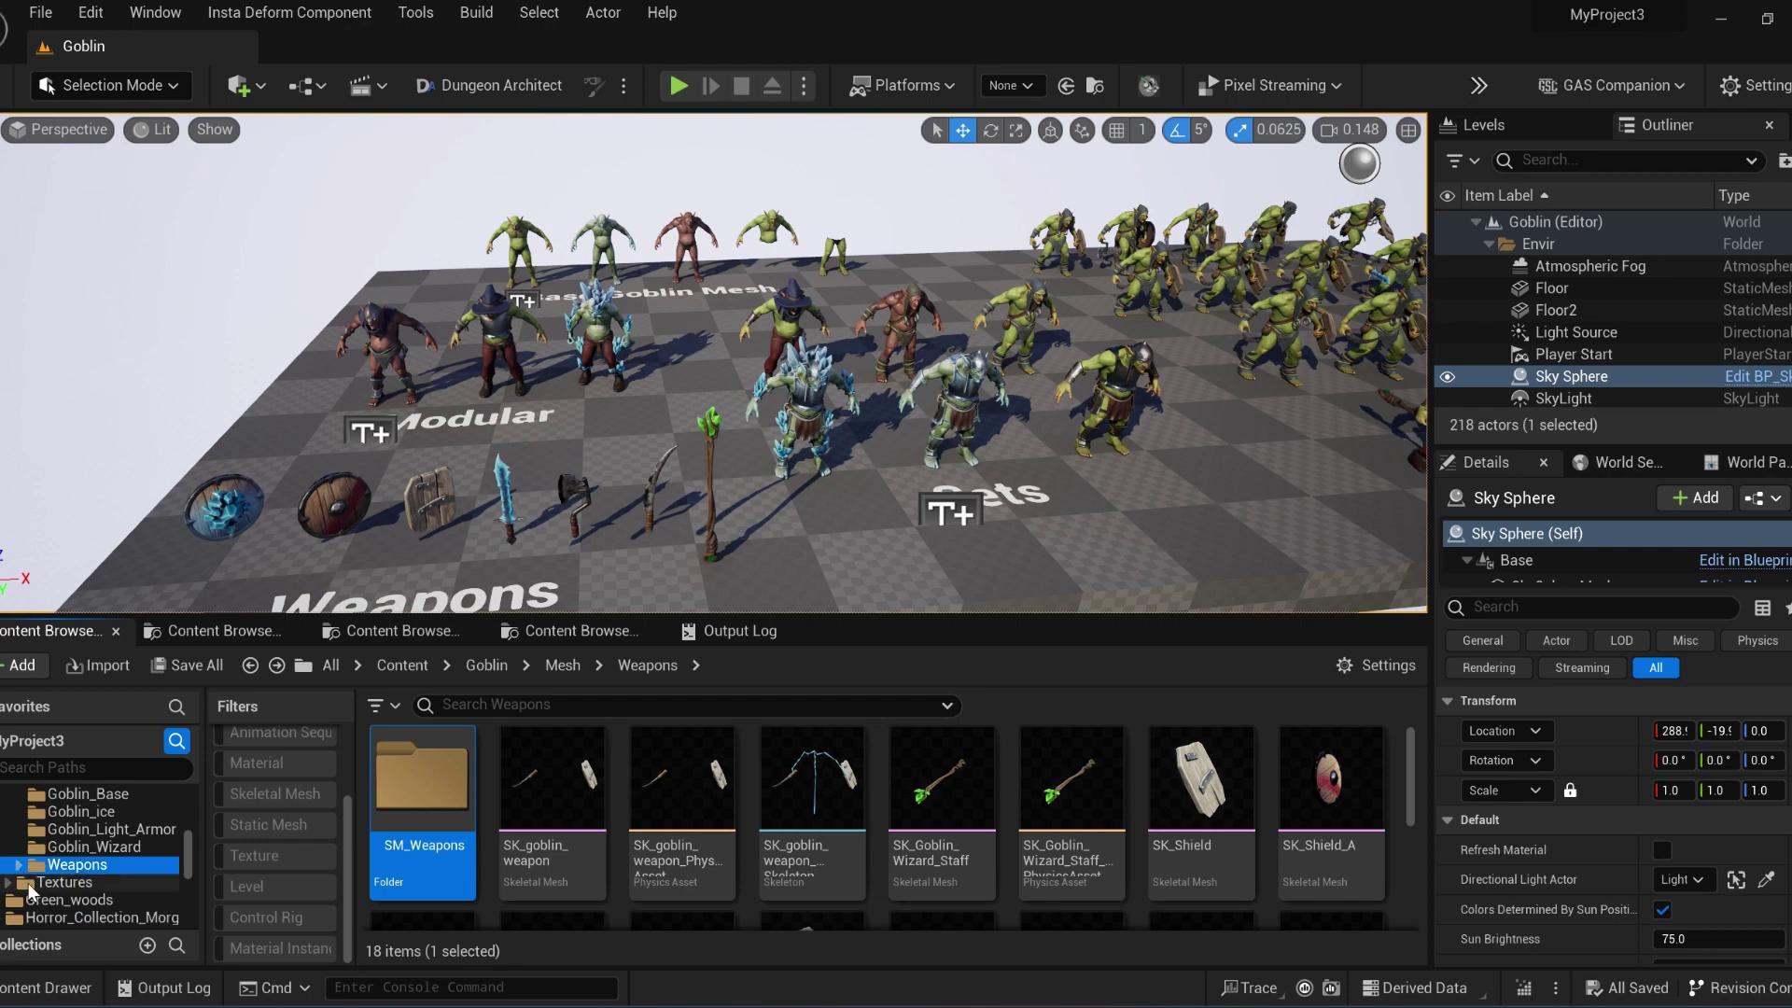
# Step: Filter the Goblin pack's Textures folder to texture assets and look through the whole list
pyautogui.click(78, 883)
pyautogui.click(271, 856)
pyautogui.click(453, 704)
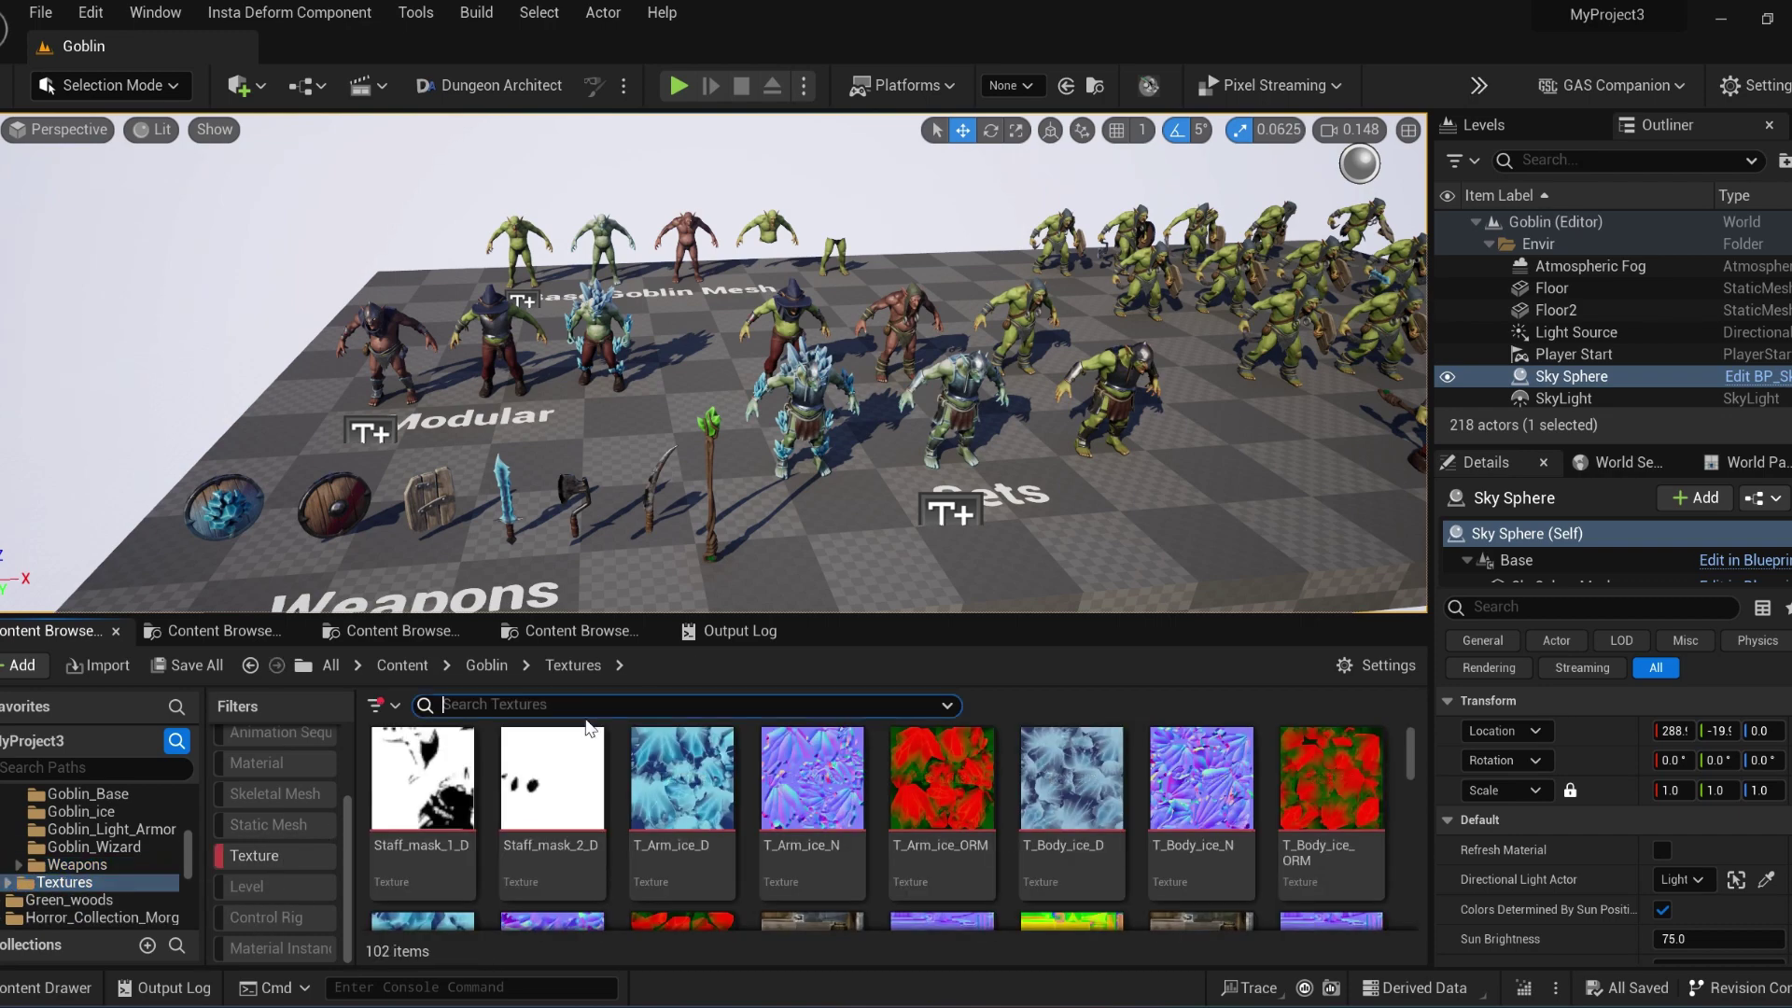
pyautogui.scroll(-5, 942, 812)
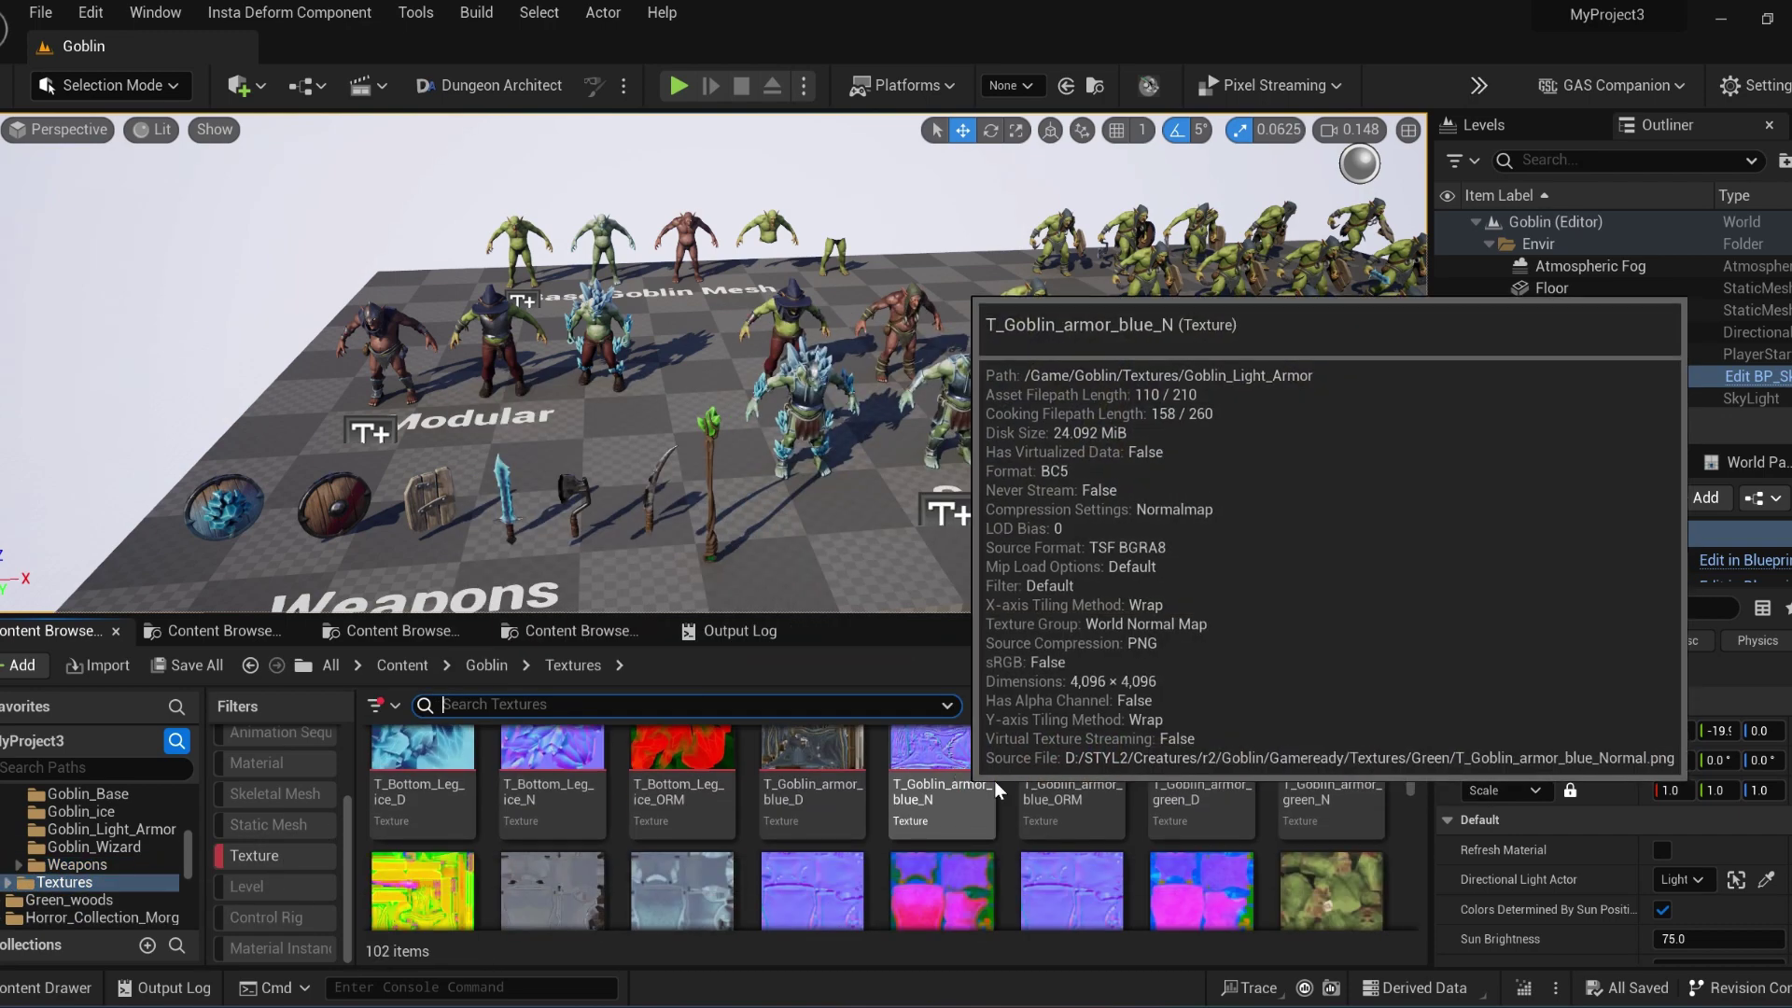
pyautogui.scroll(-5, 1220, 820)
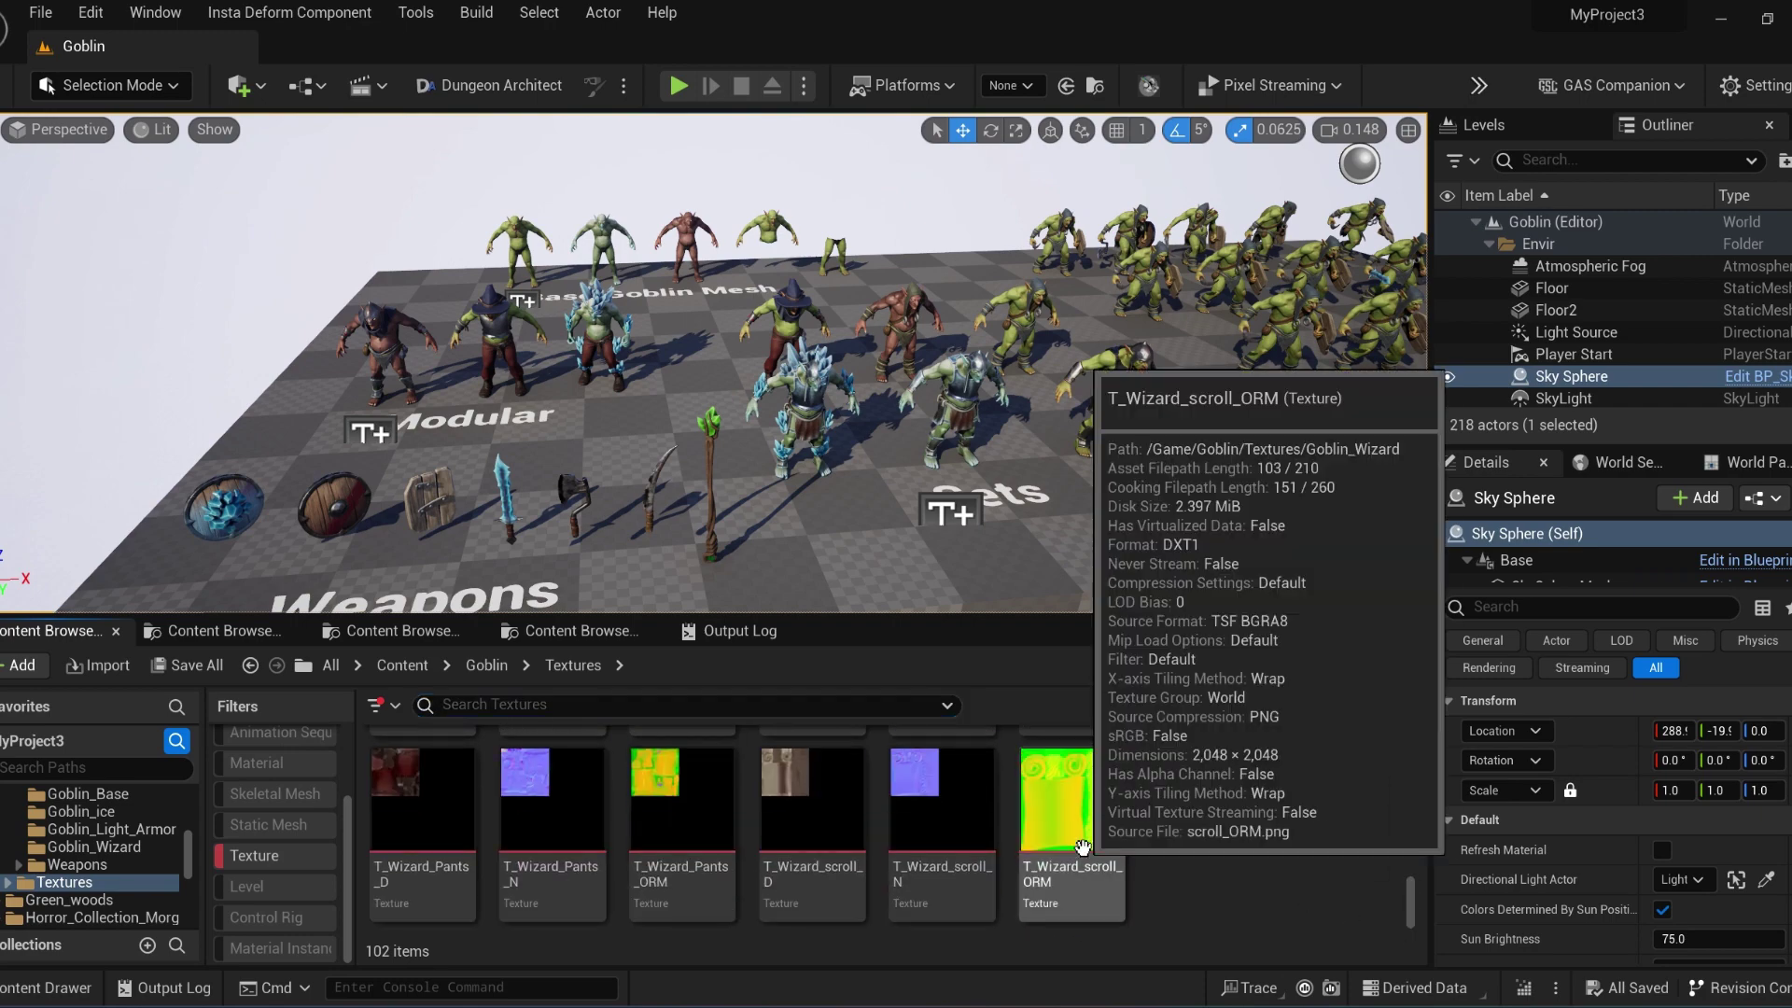
# Step: Search the goblin textures by Dimensions = 4096, then by 2048
pyautogui.click(599, 703)
pyautogui.write('dimension')
pyautogui.press('Down')
pyautogui.press('Return')
pyautogui.write('=')
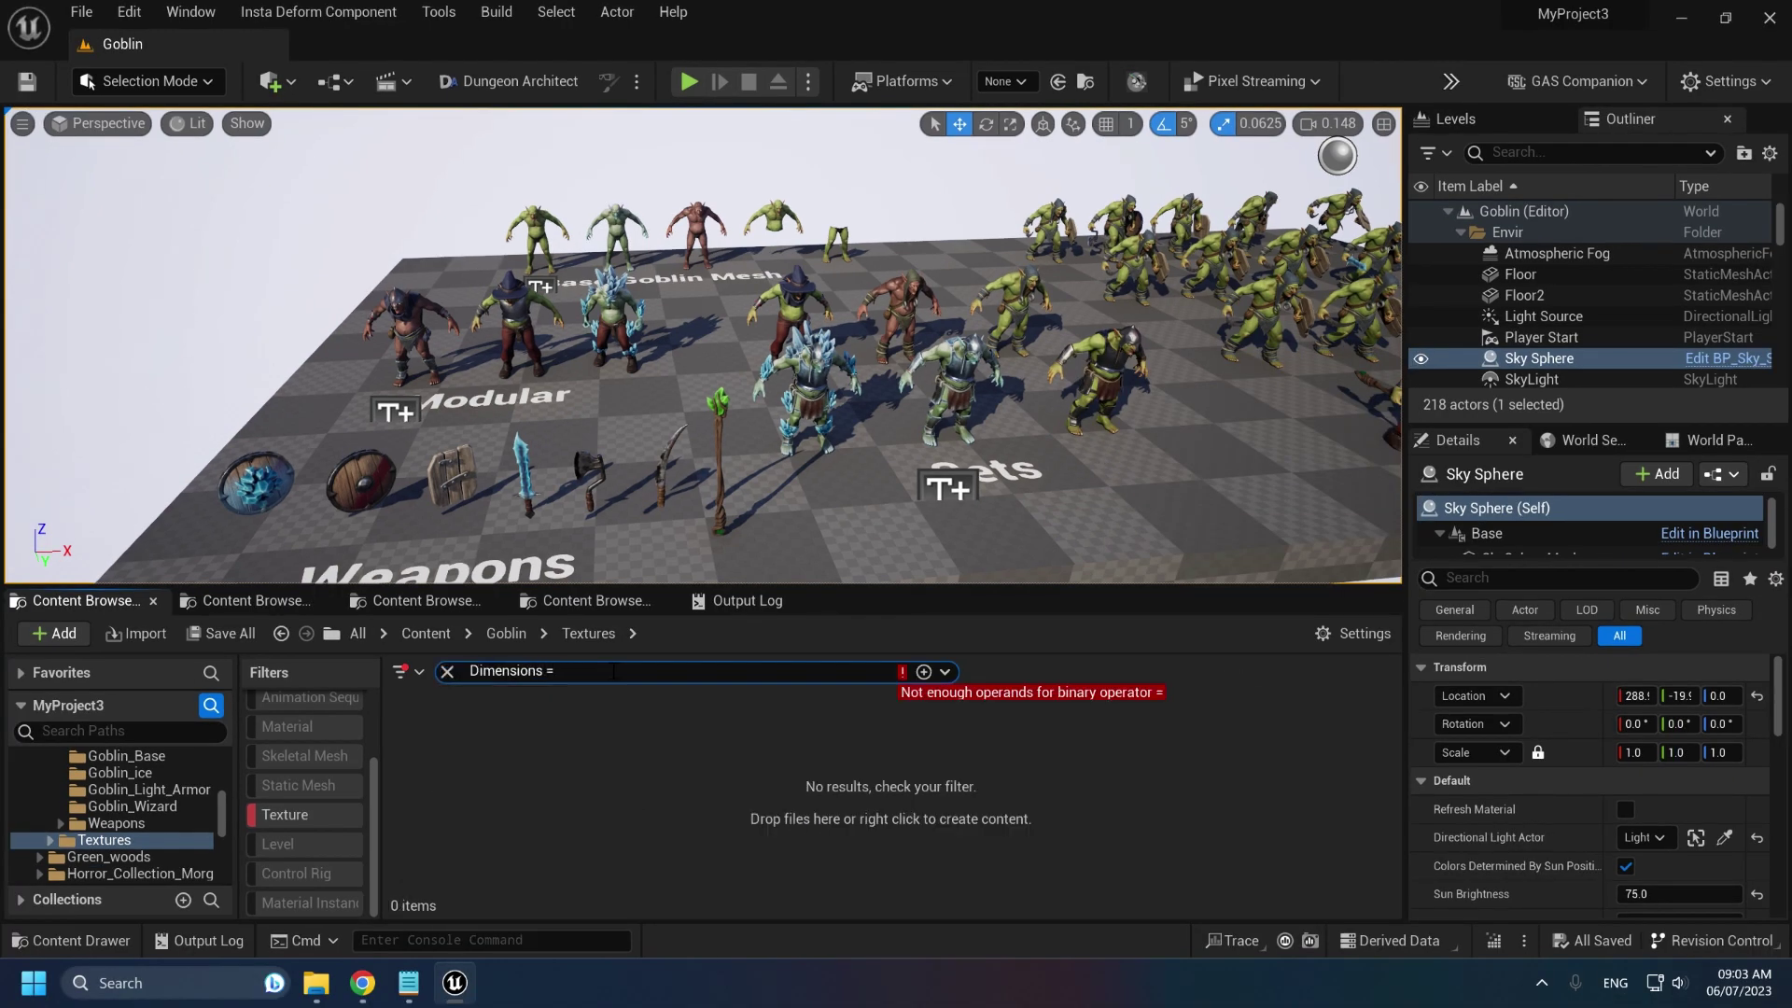
pyautogui.write(' 4096')
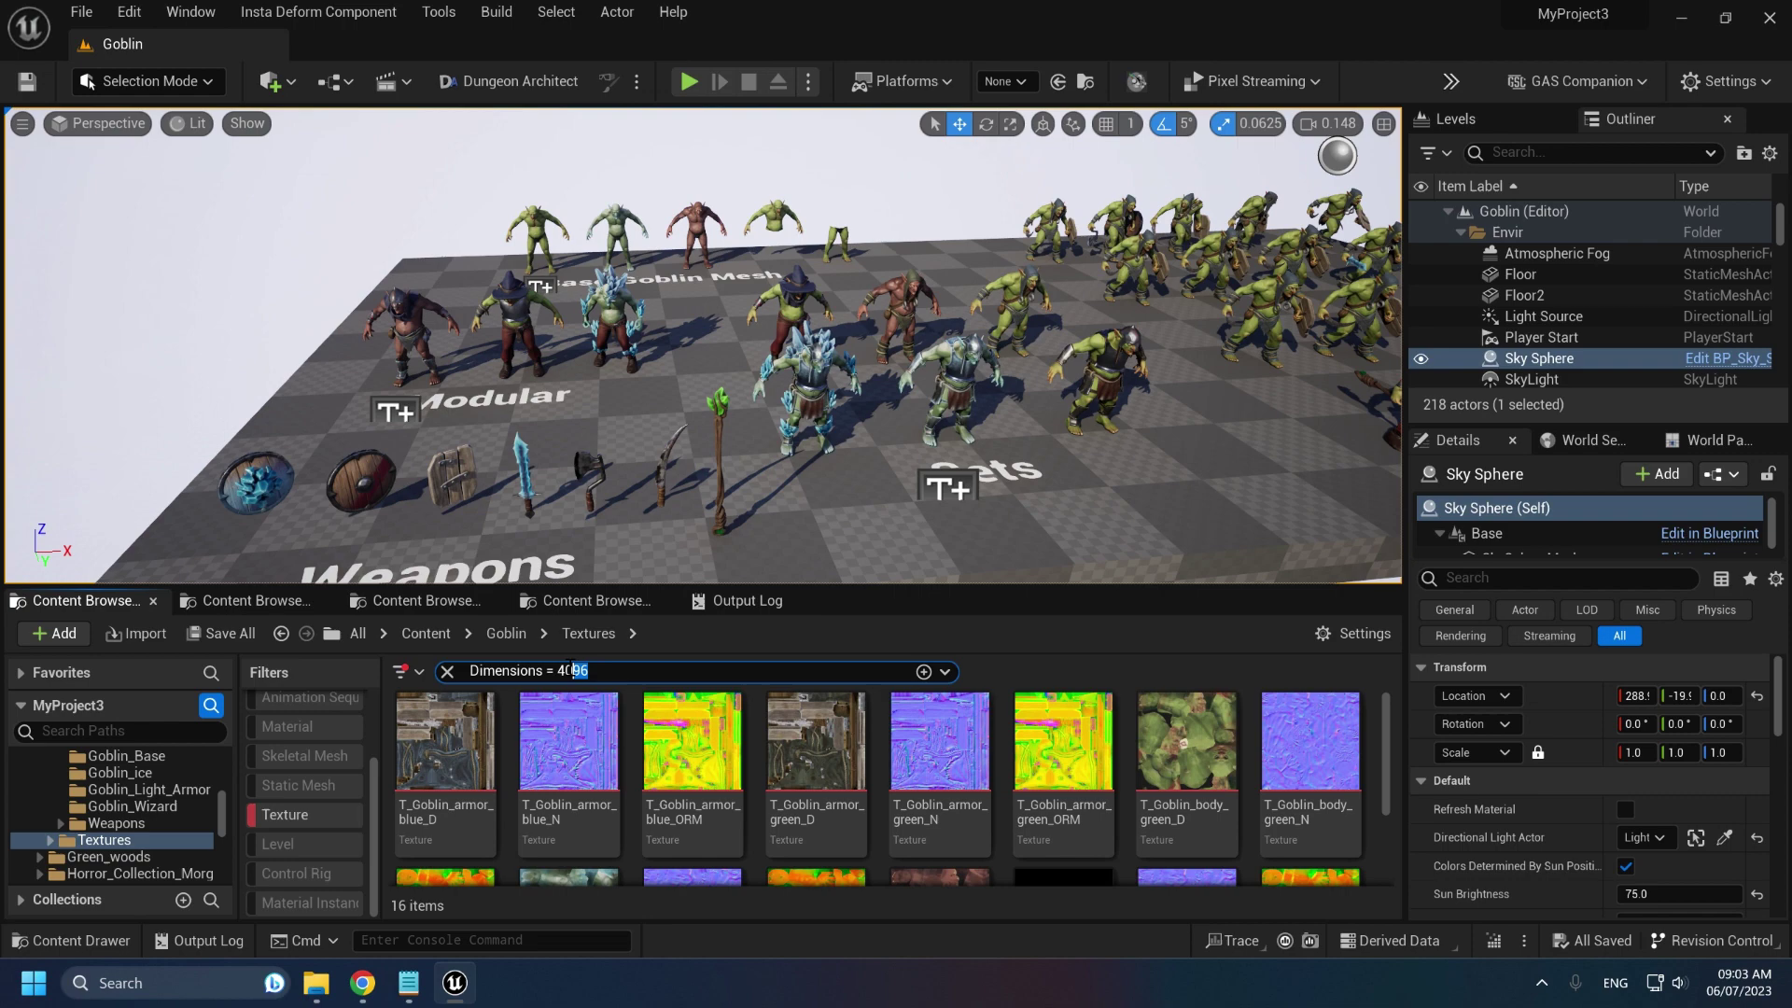
pyautogui.write('2048')
# Step: Clear the texture search, check the details of T_Arm_ice_D and remove the Texture filter
pyautogui.moveTo(571, 670); pyautogui.dragTo(465, 670)
pyautogui.press('BackSpace')
pyautogui.moveTo(670, 716)
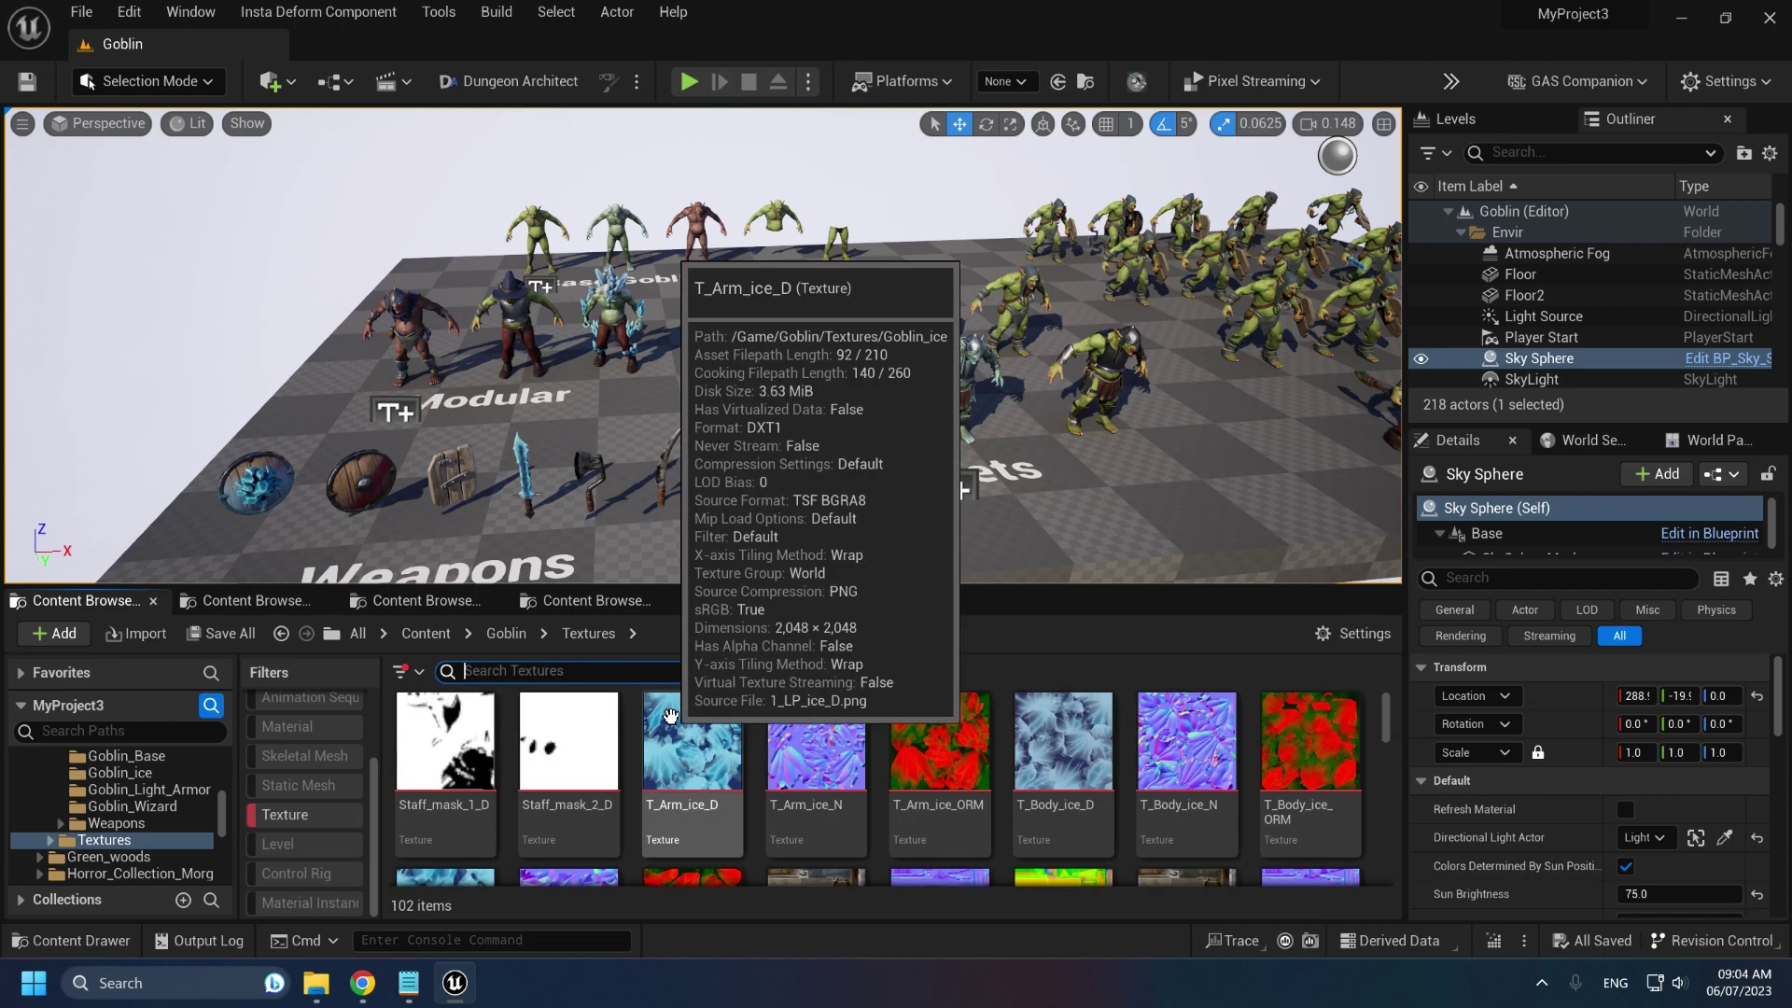
pyautogui.click(316, 810)
# Step: Collapse the Mesh and Animation folders in the Goblin folder tree
pyautogui.scroll(1, 183, 829)
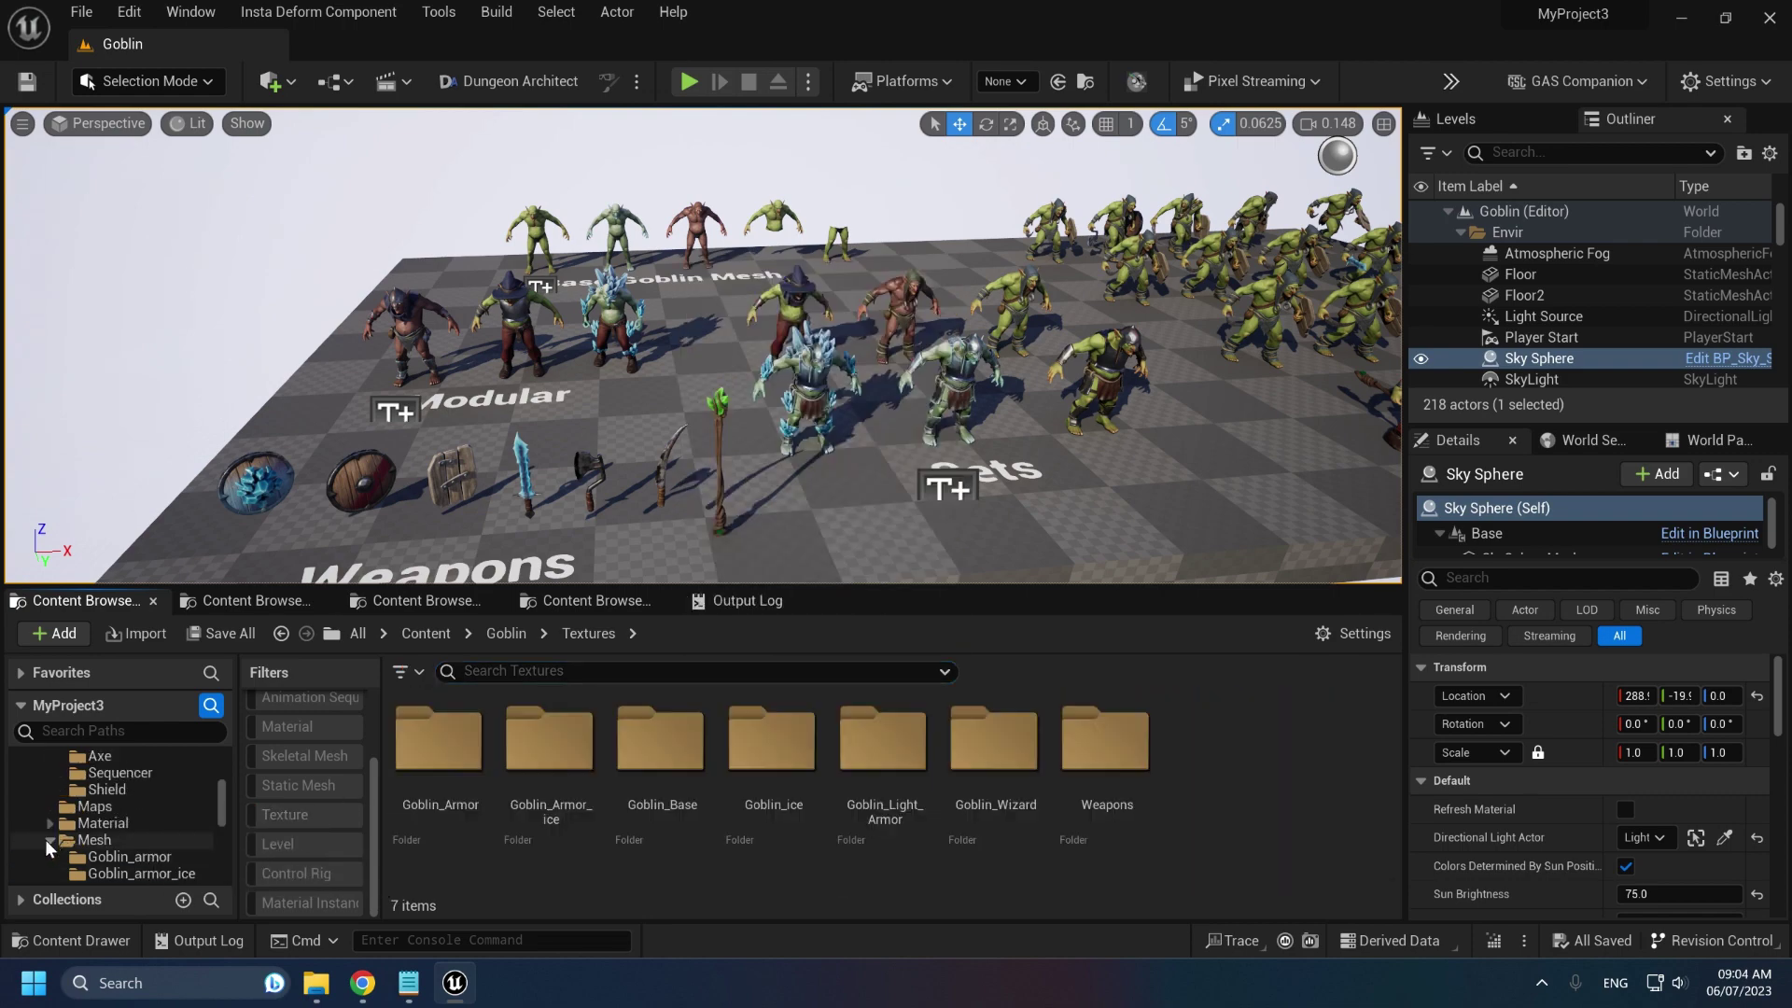
pyautogui.click(48, 840)
pyautogui.scroll(2, 46, 841)
pyautogui.click(47, 808)
pyautogui.scroll(-1, 62, 818)
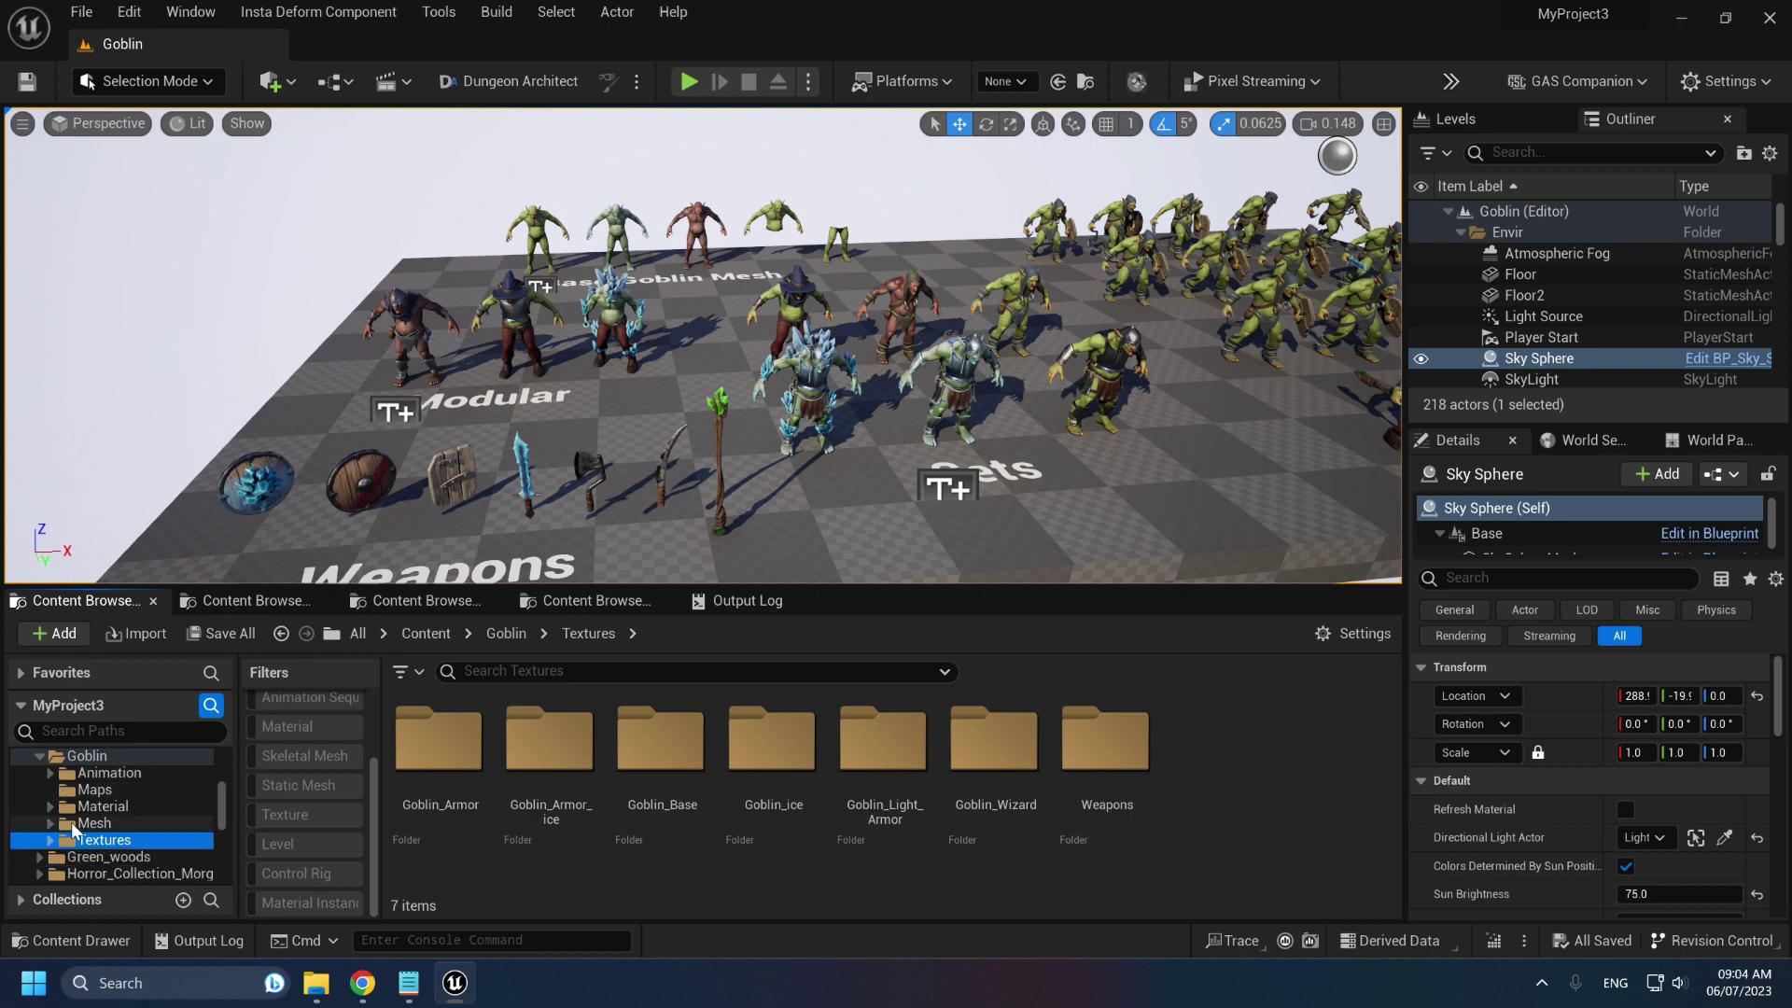
# Step: Search the Mesh folder's skeletal meshes by Vertices > 1000, then raise the threshold to 5000
pyautogui.click(71, 822)
pyautogui.click(535, 671)
pyautogui.write('vertices > 1000')
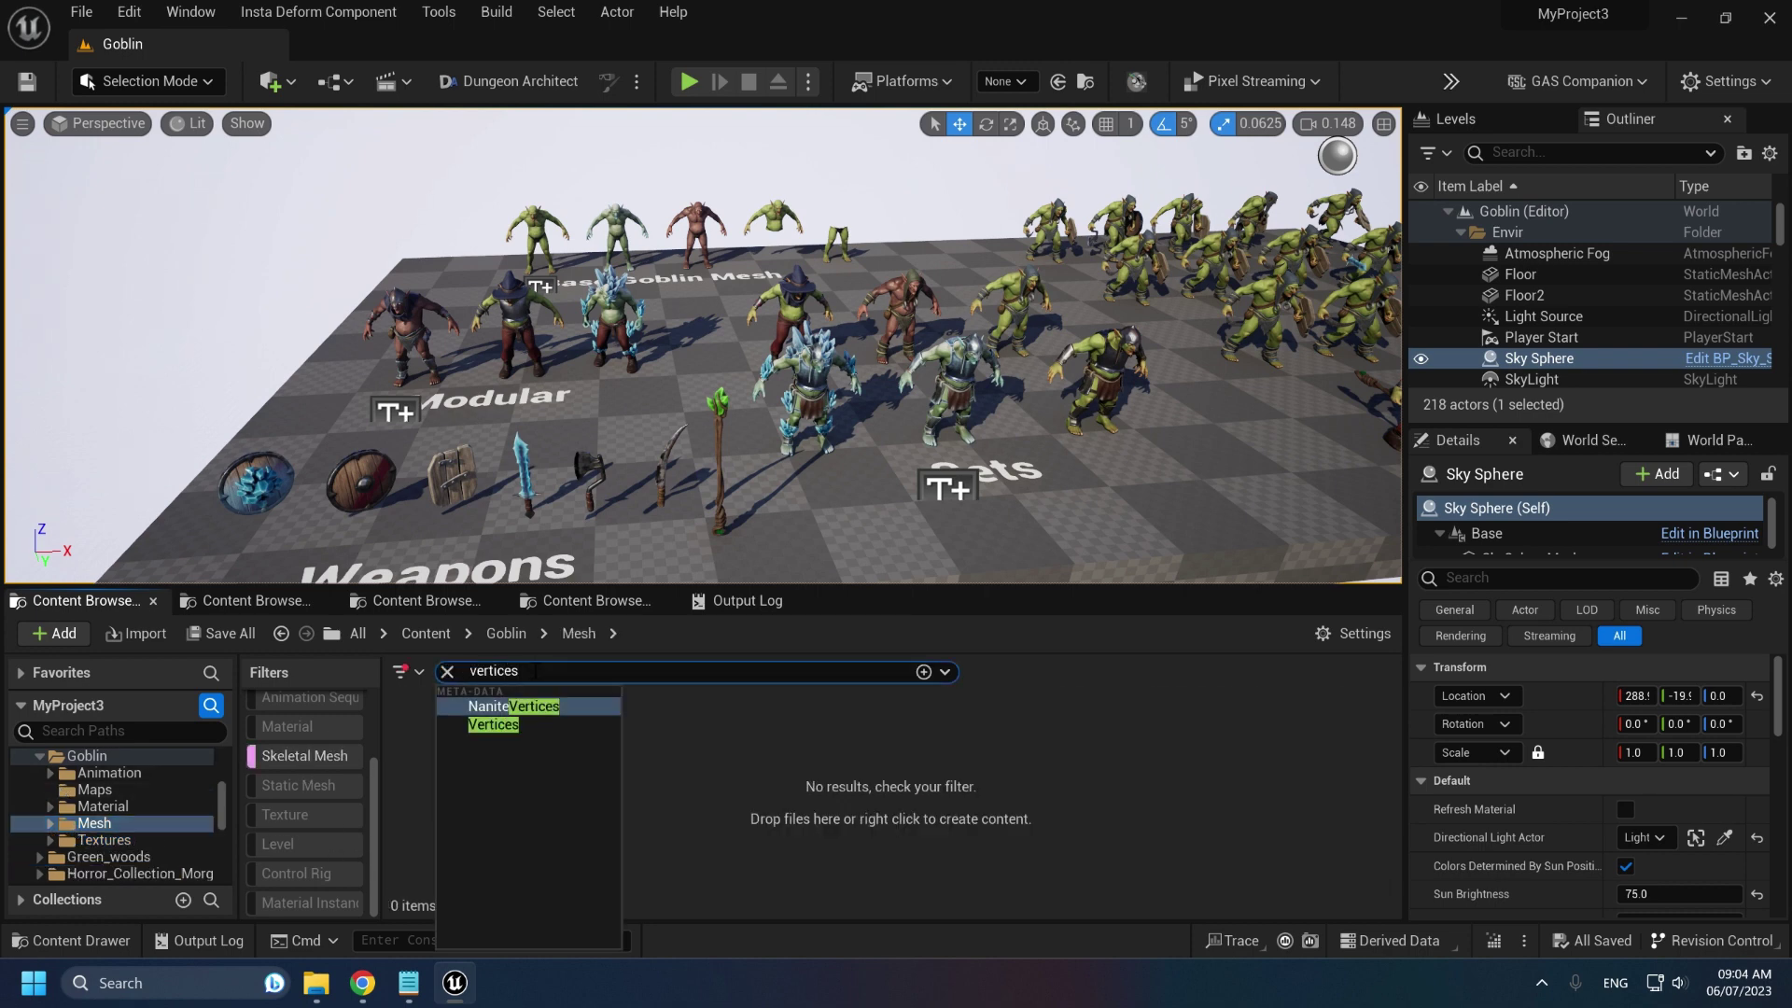
pyautogui.scroll(-3, 666, 782)
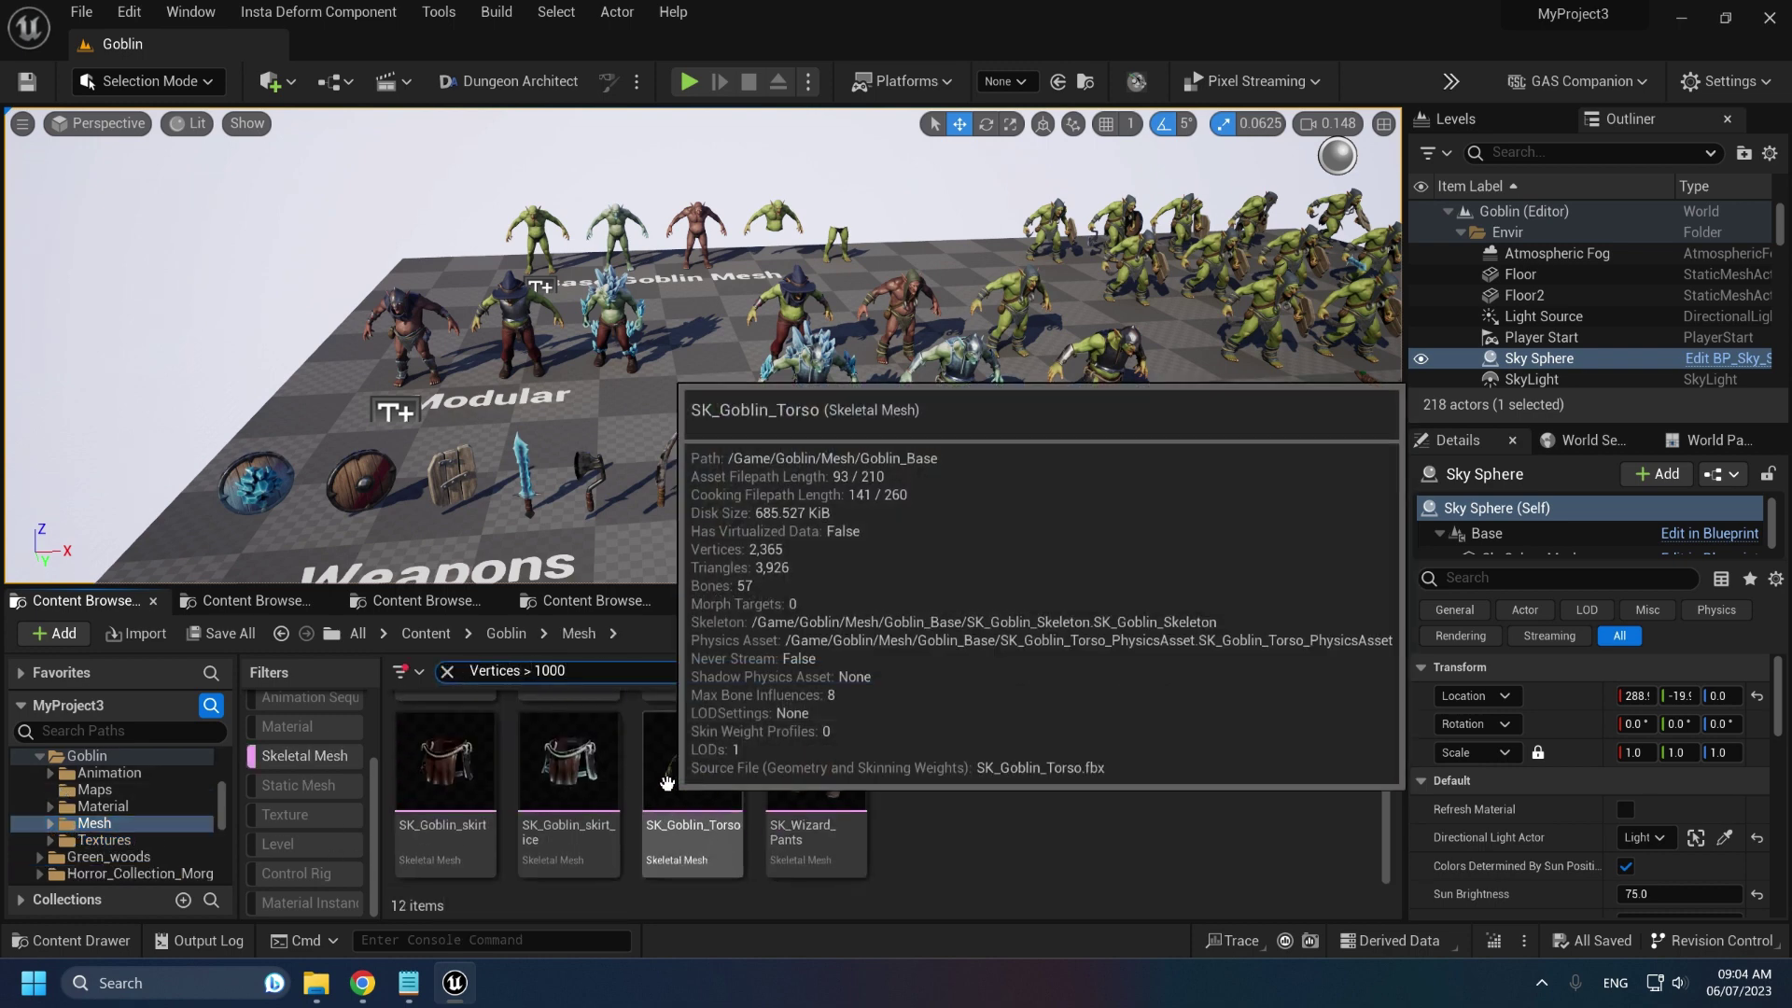
pyautogui.scroll(2, 998, 777)
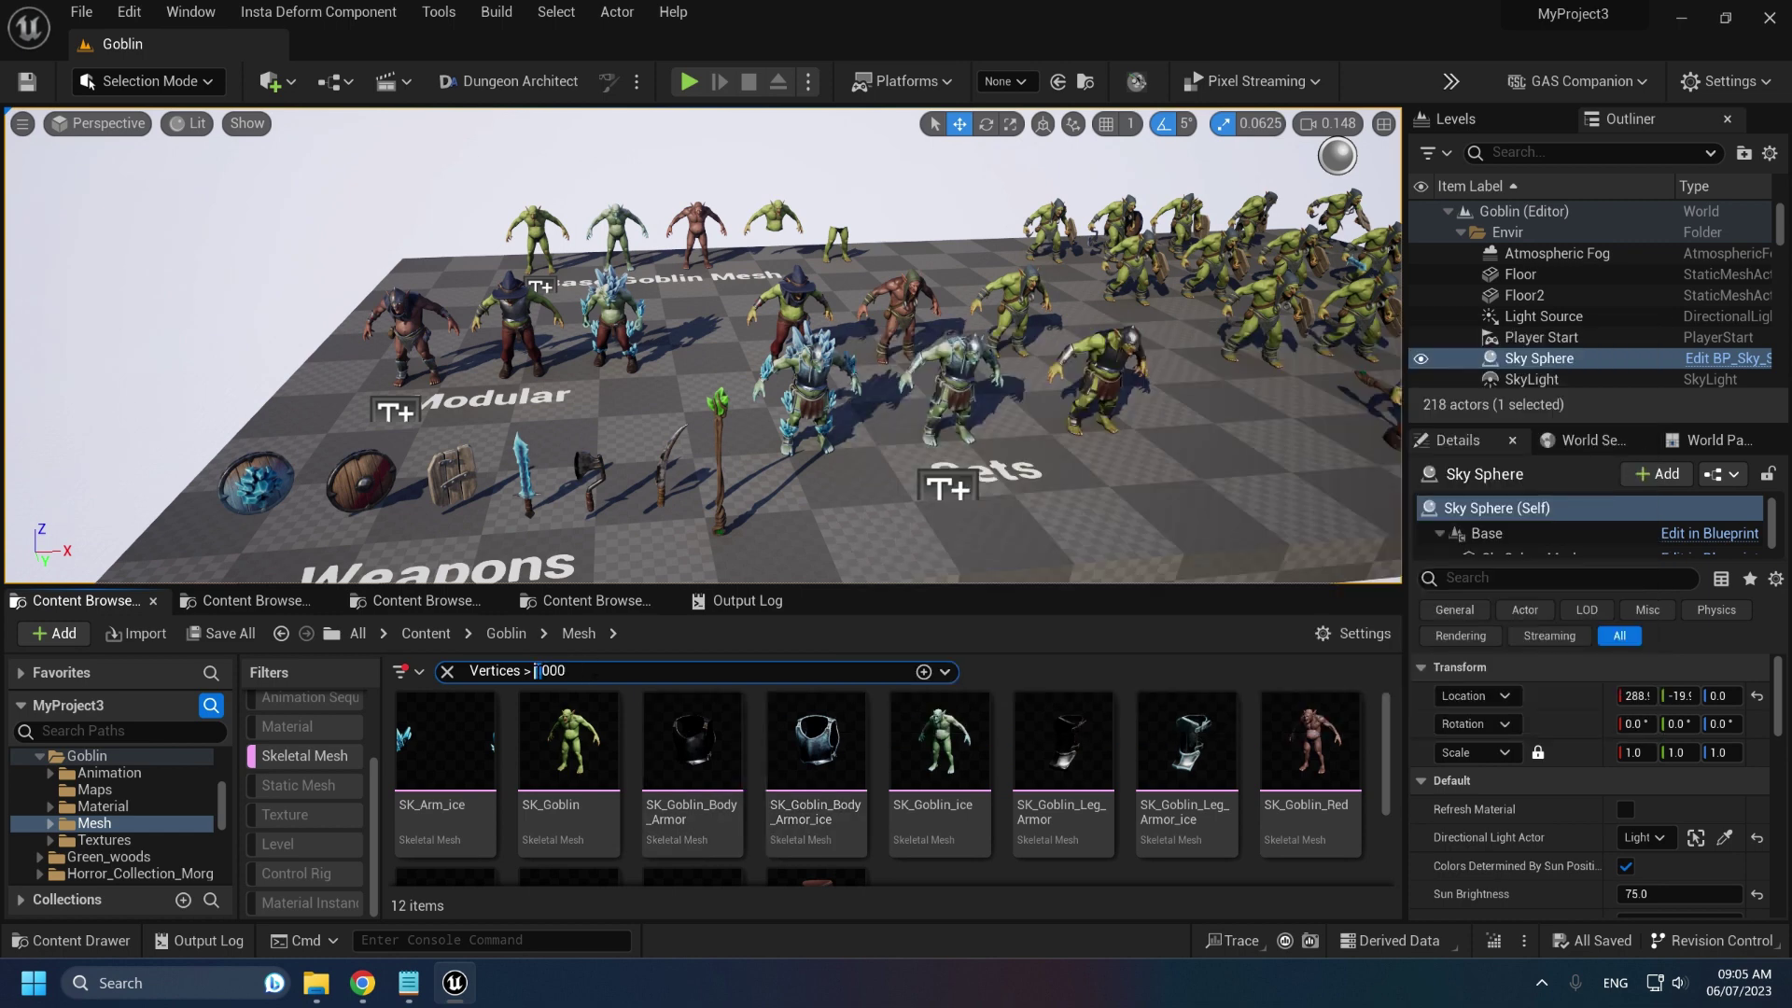
pyautogui.write('5')
# Step: Clear the vertices search and look through all skeletal meshes in the Mesh folder
pyautogui.press('BackSpace')
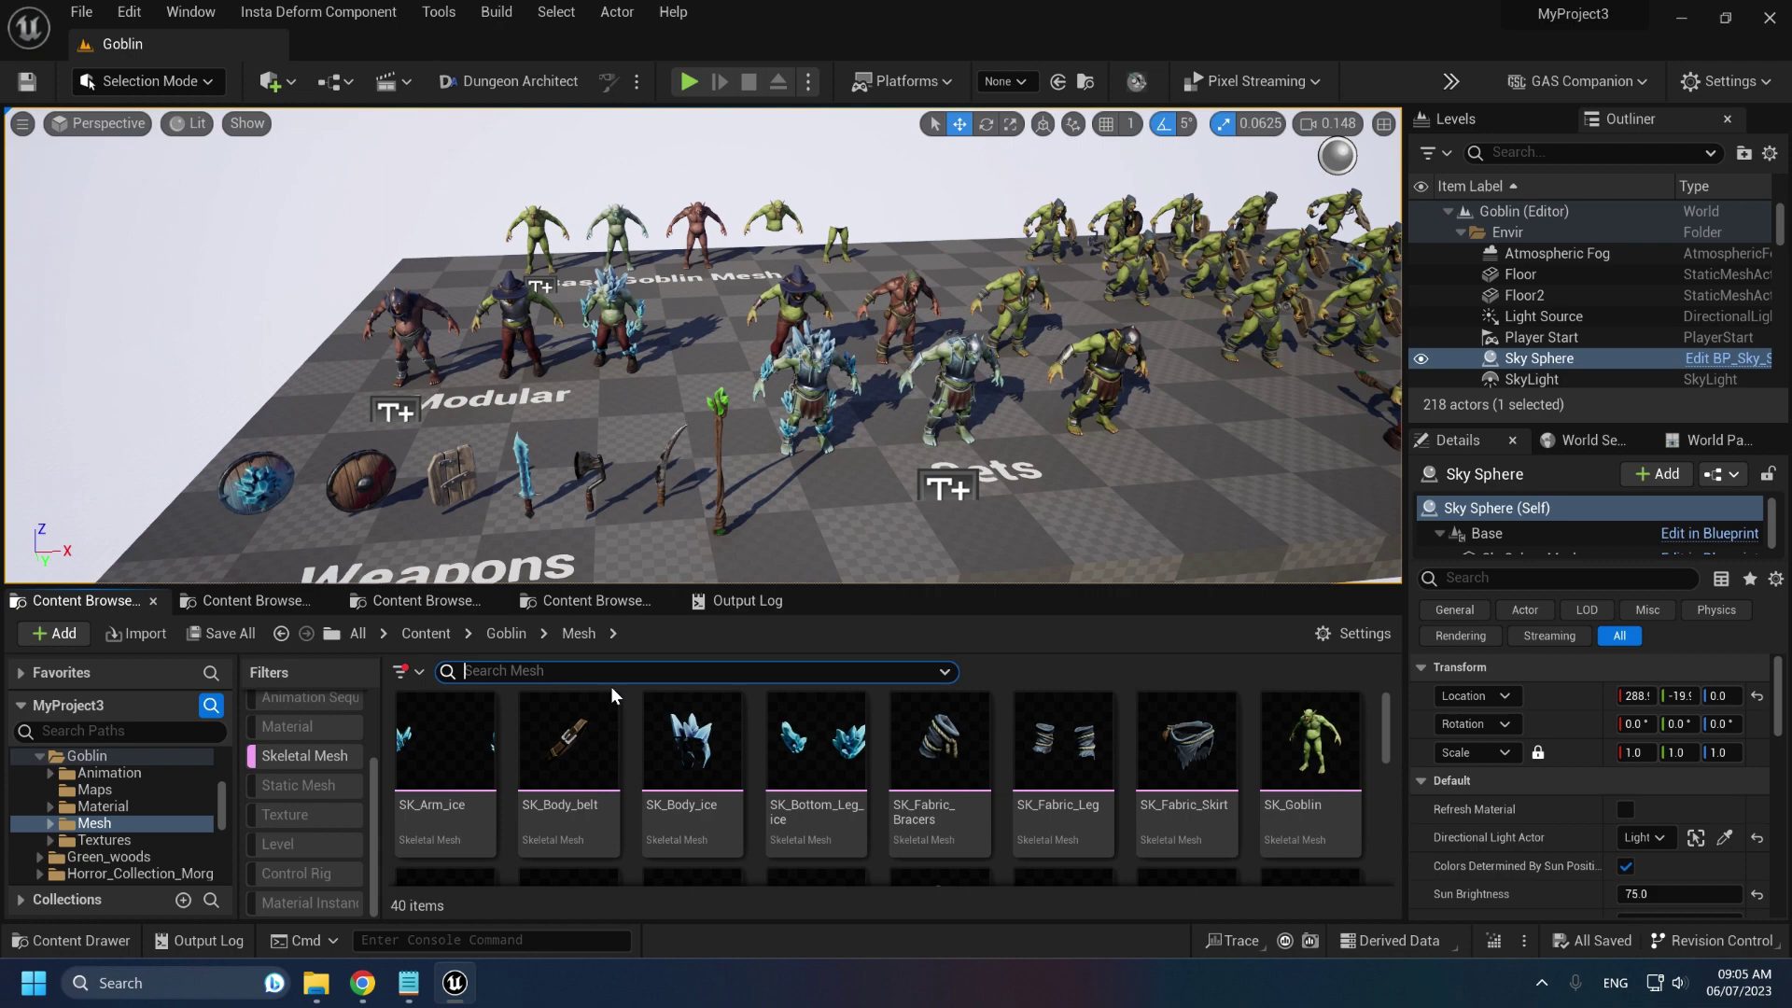
pyautogui.scroll(-1, 527, 803)
pyautogui.scroll(-3, 527, 803)
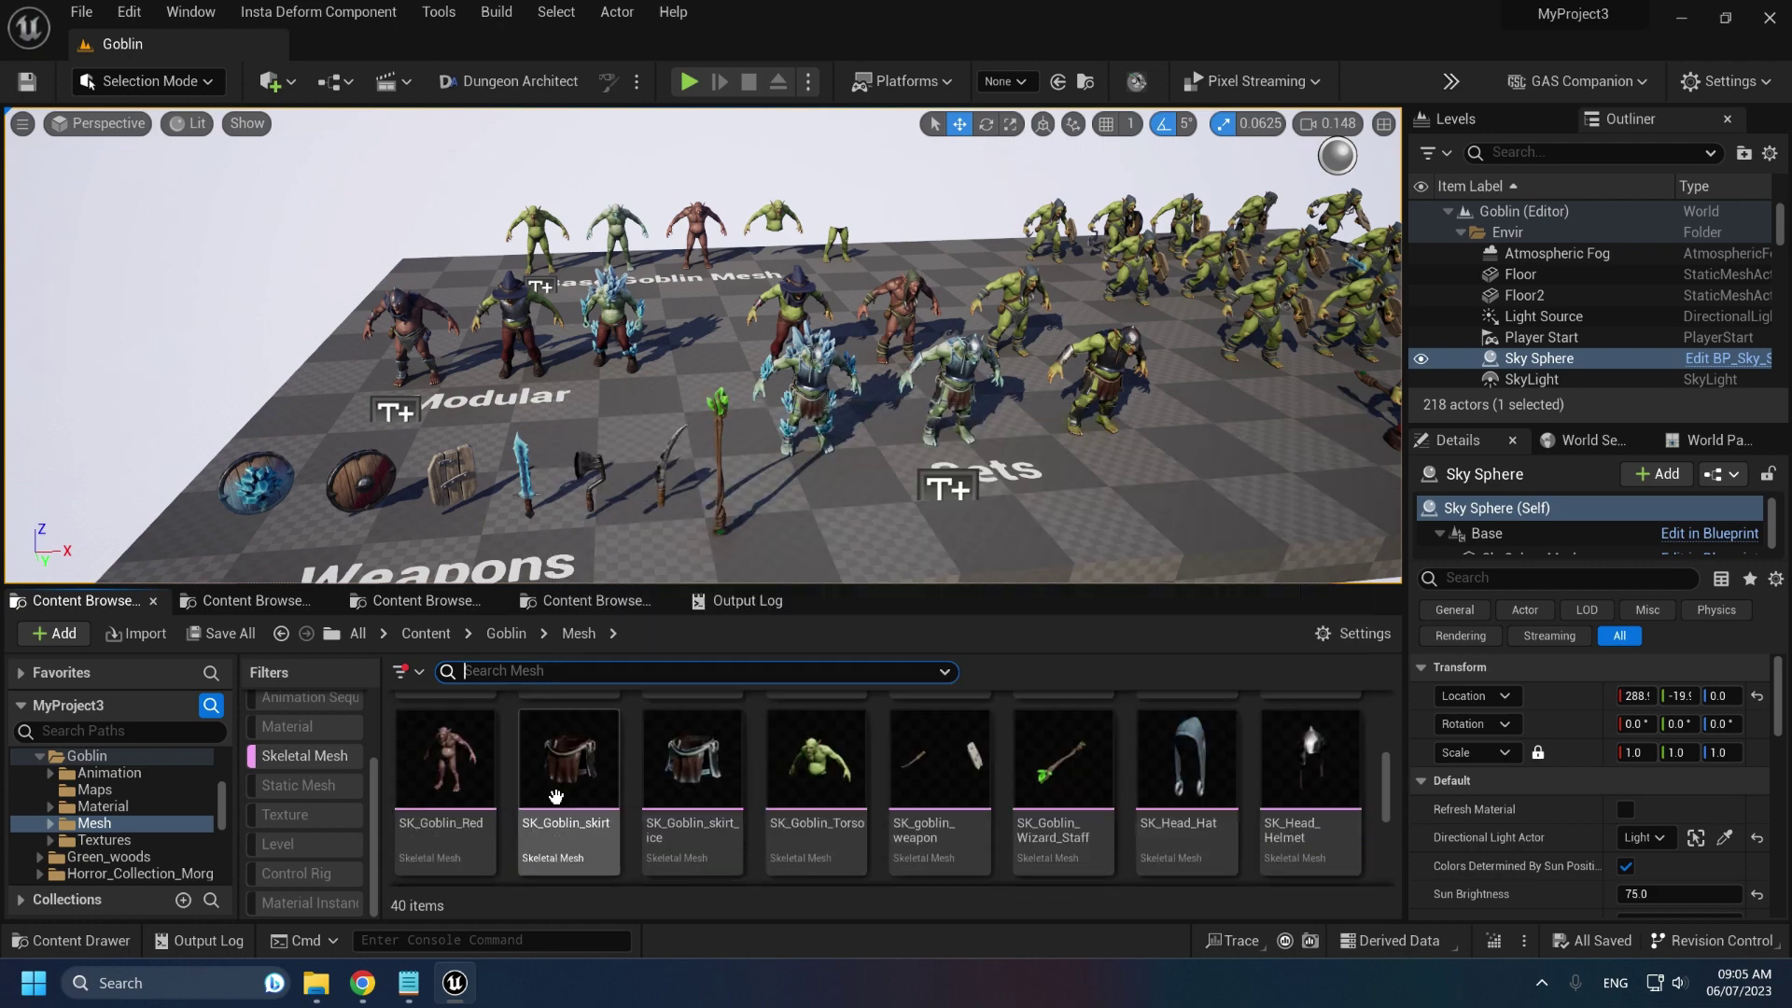
pyautogui.scroll(-2, 666, 767)
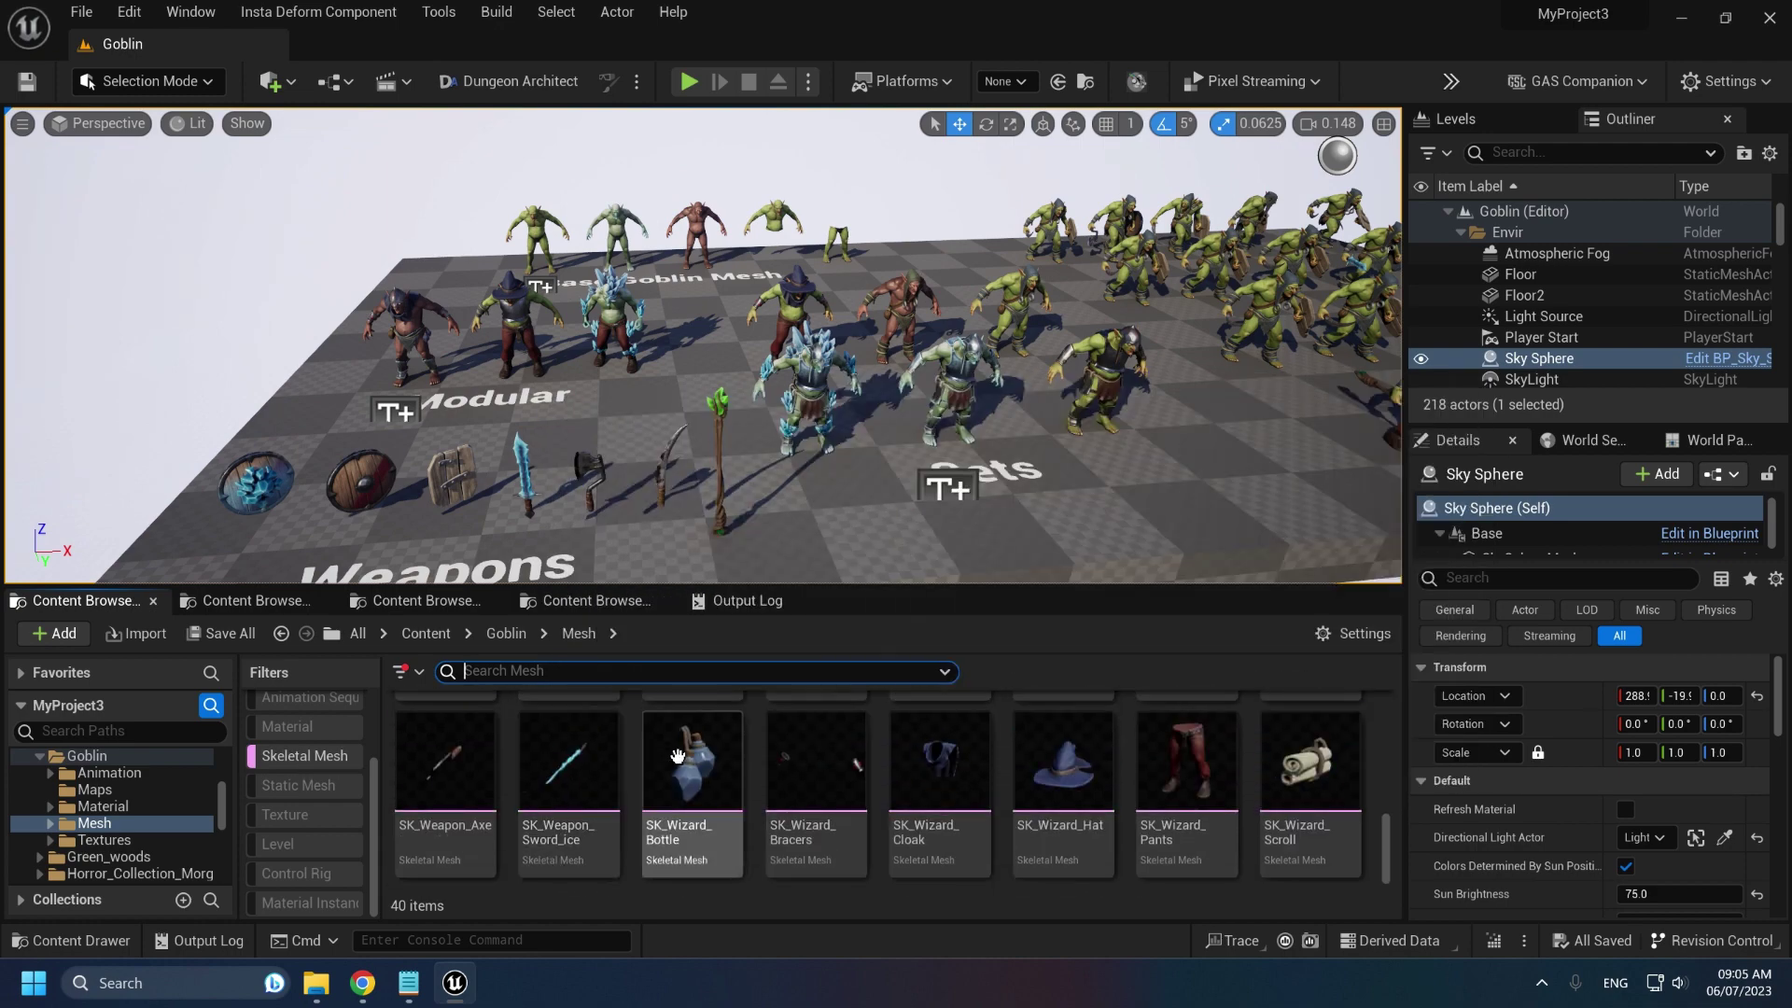
pyautogui.scroll(6, 712, 751)
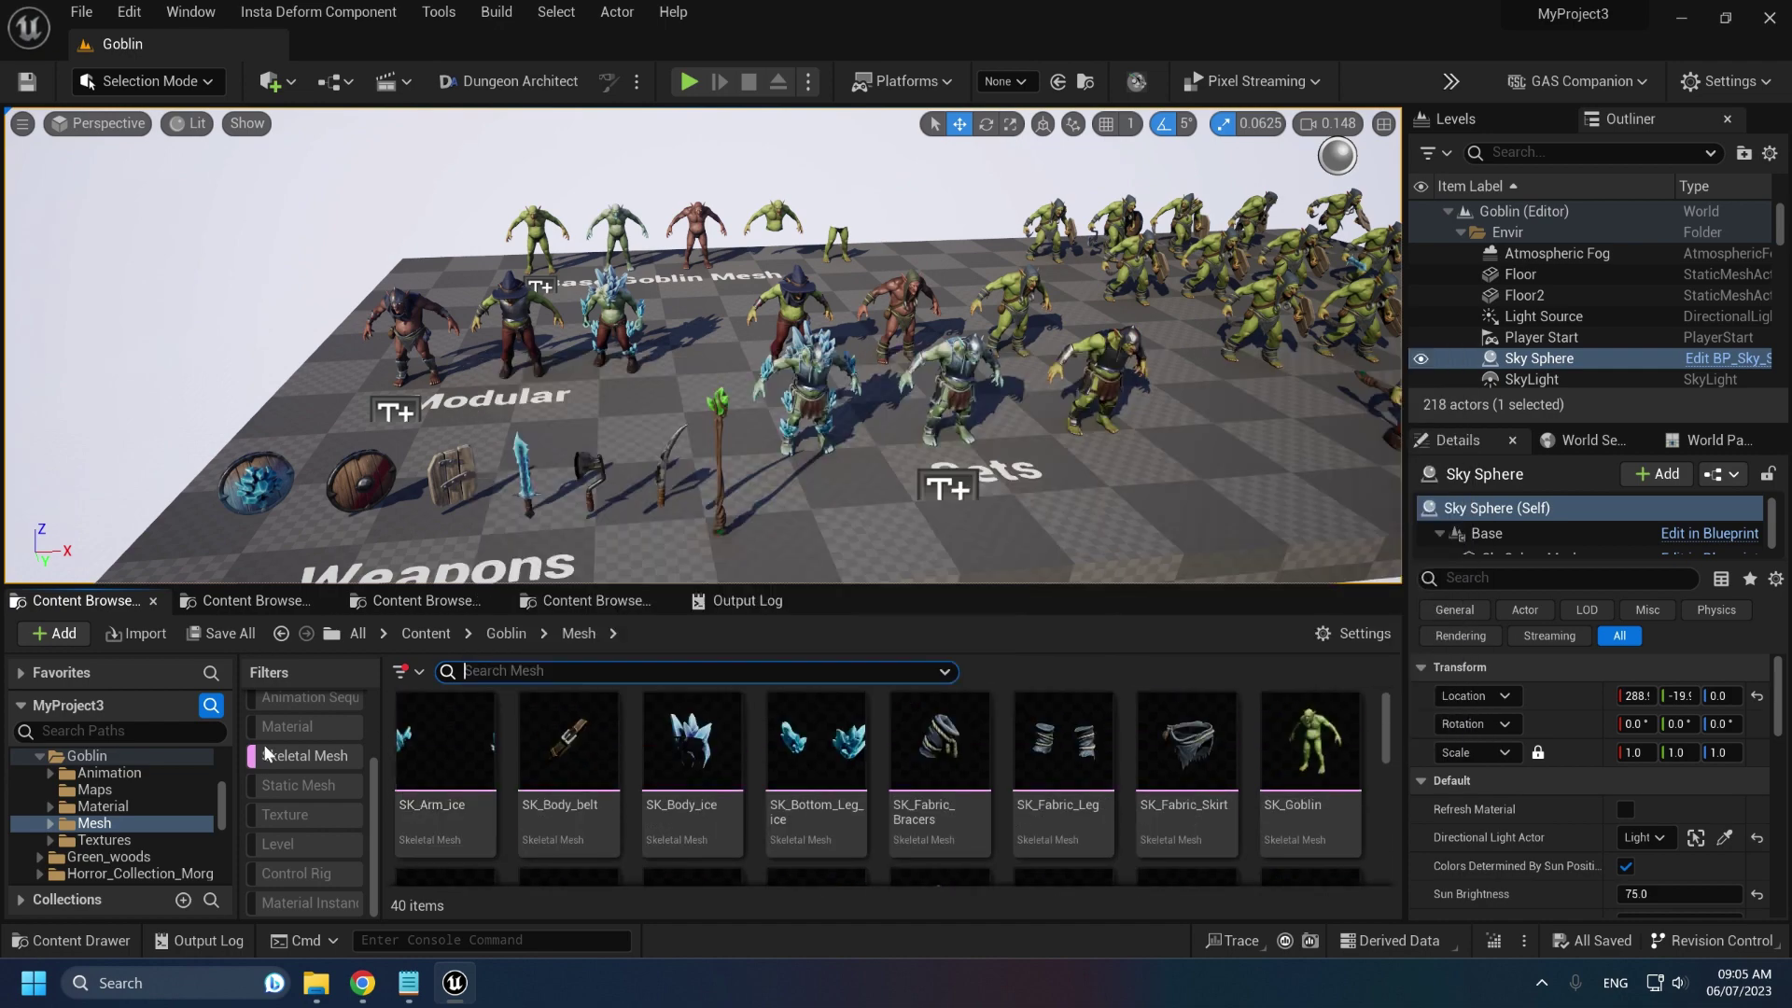
# Step: Open the SK_Goblin skeletal mesh and check its preview LOD options
pyautogui.doubleClick(1310, 747)
pyautogui.click(763, 122)
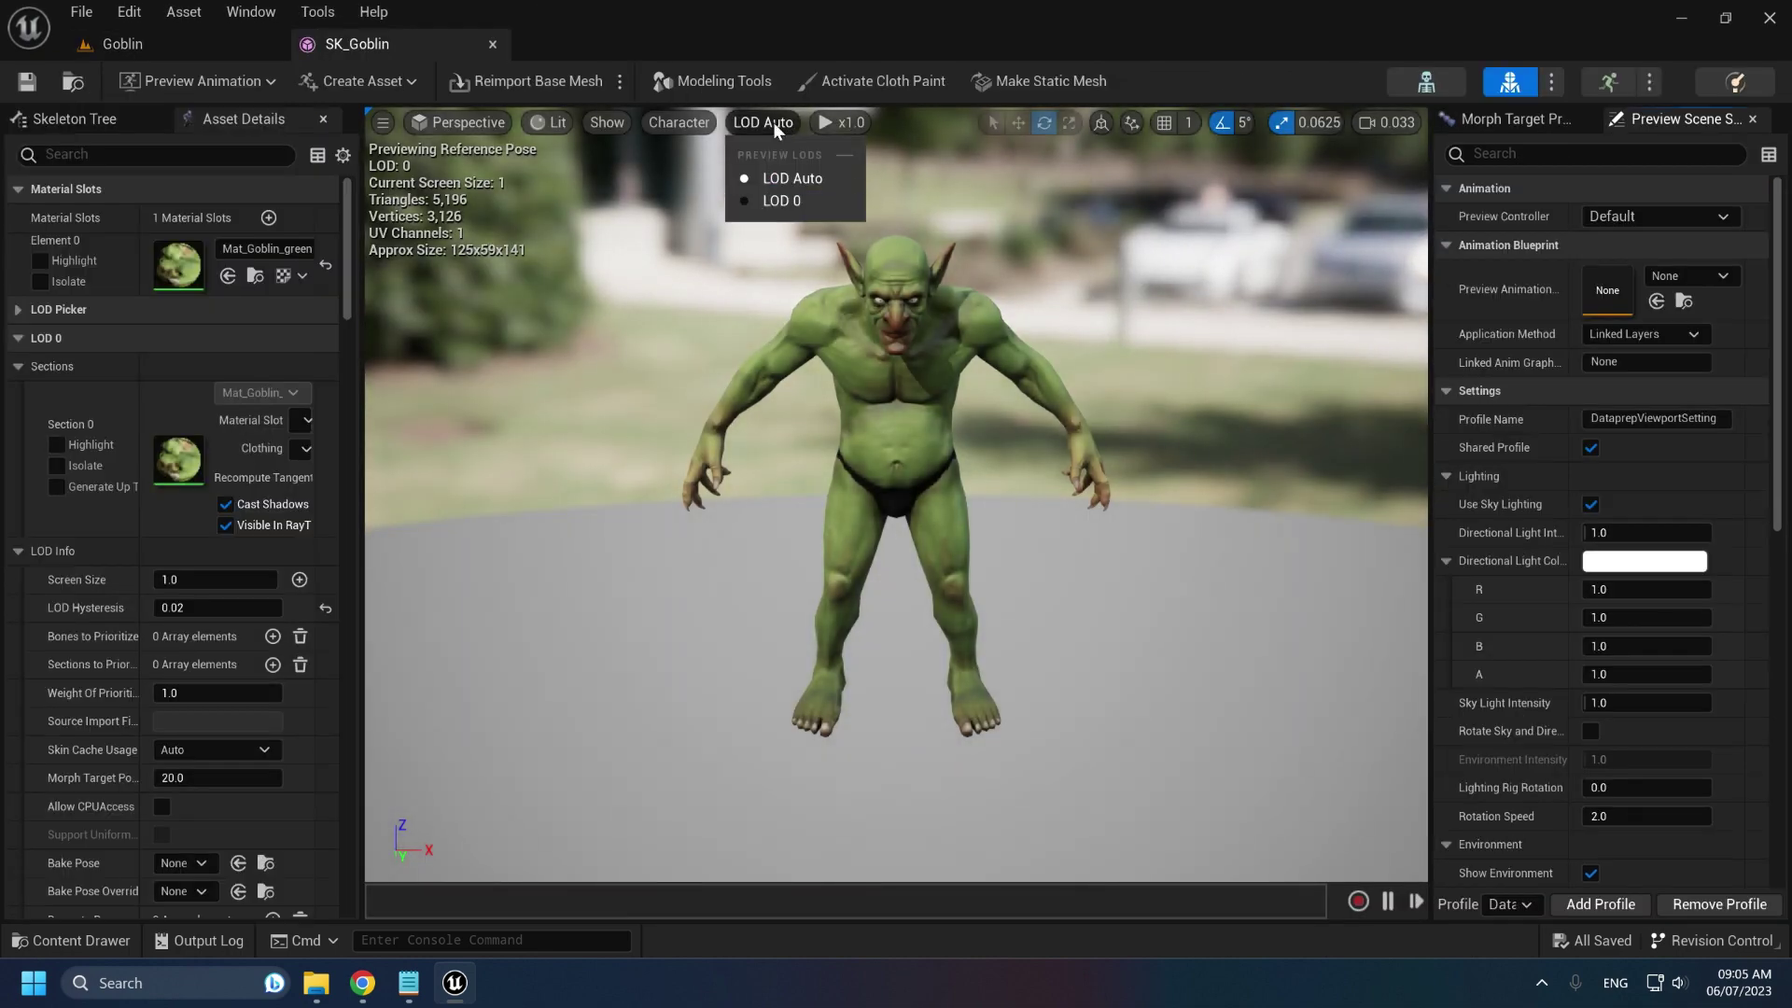
# Step: Examine SK_Goblin's skeleton hierarchy, selecting leg, torso and finger bones such as Base-HumanLDigit43
pyautogui.click(97, 123)
pyautogui.scroll(-10, 222, 587)
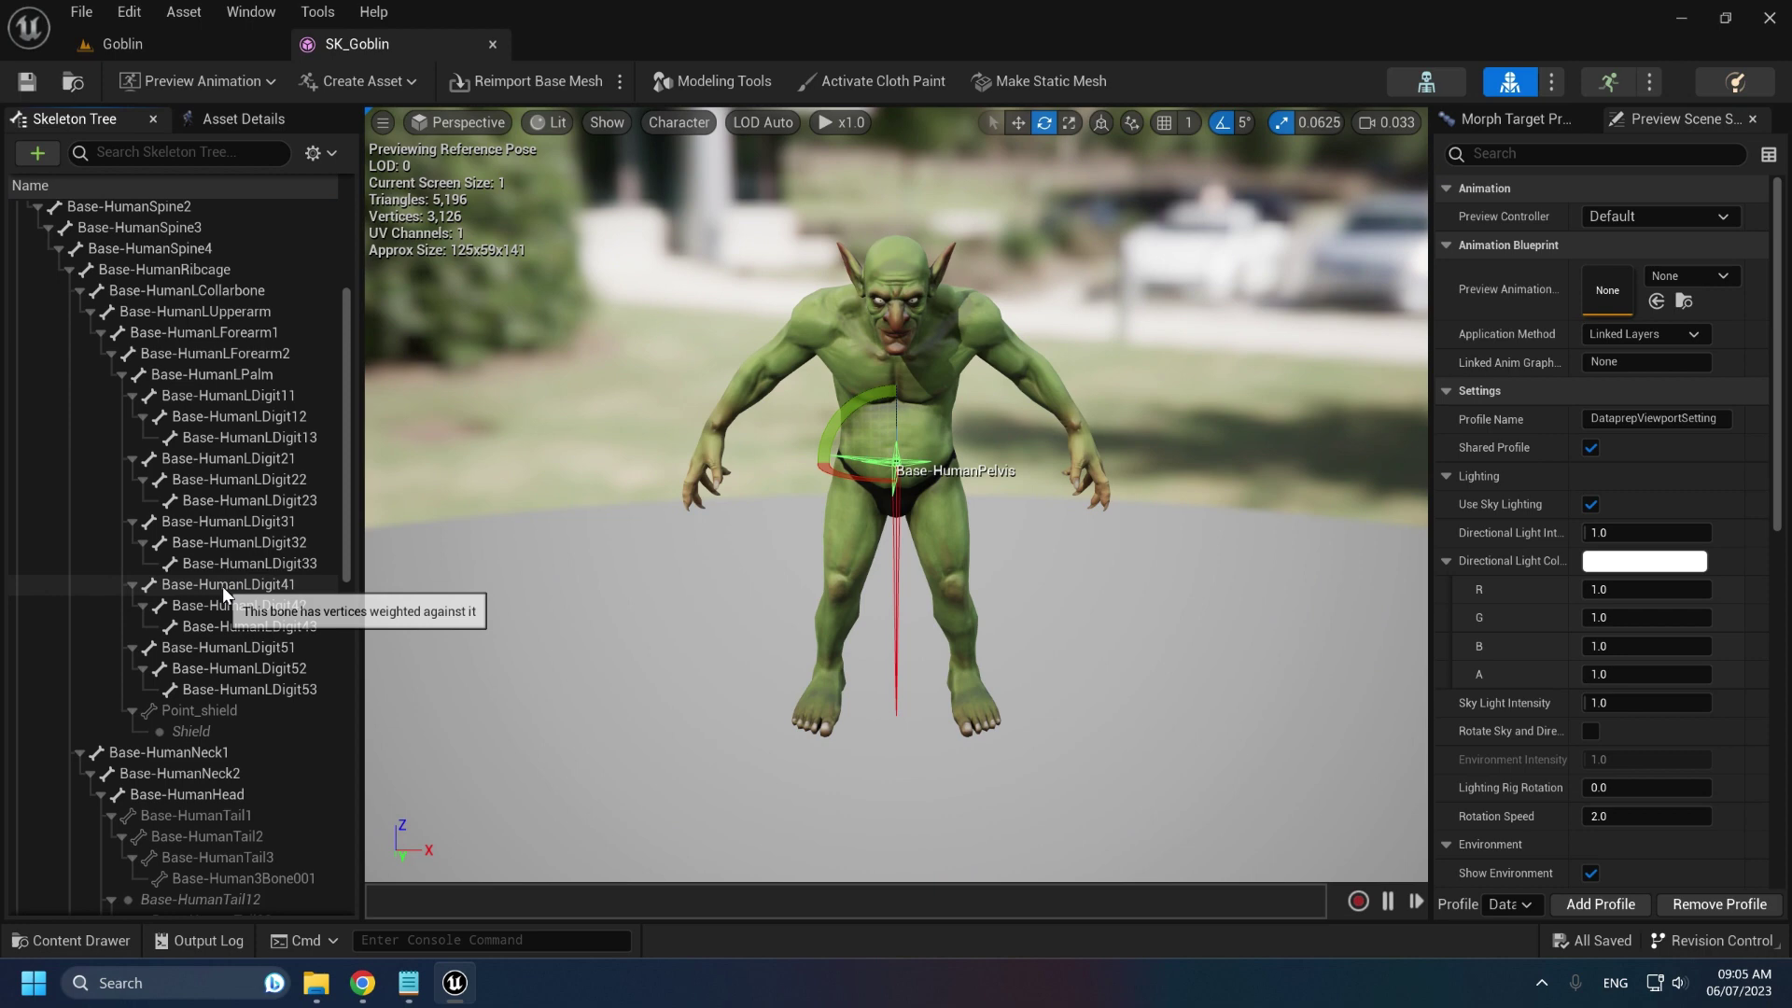
pyautogui.scroll(10, 219, 648)
pyautogui.click(129, 336)
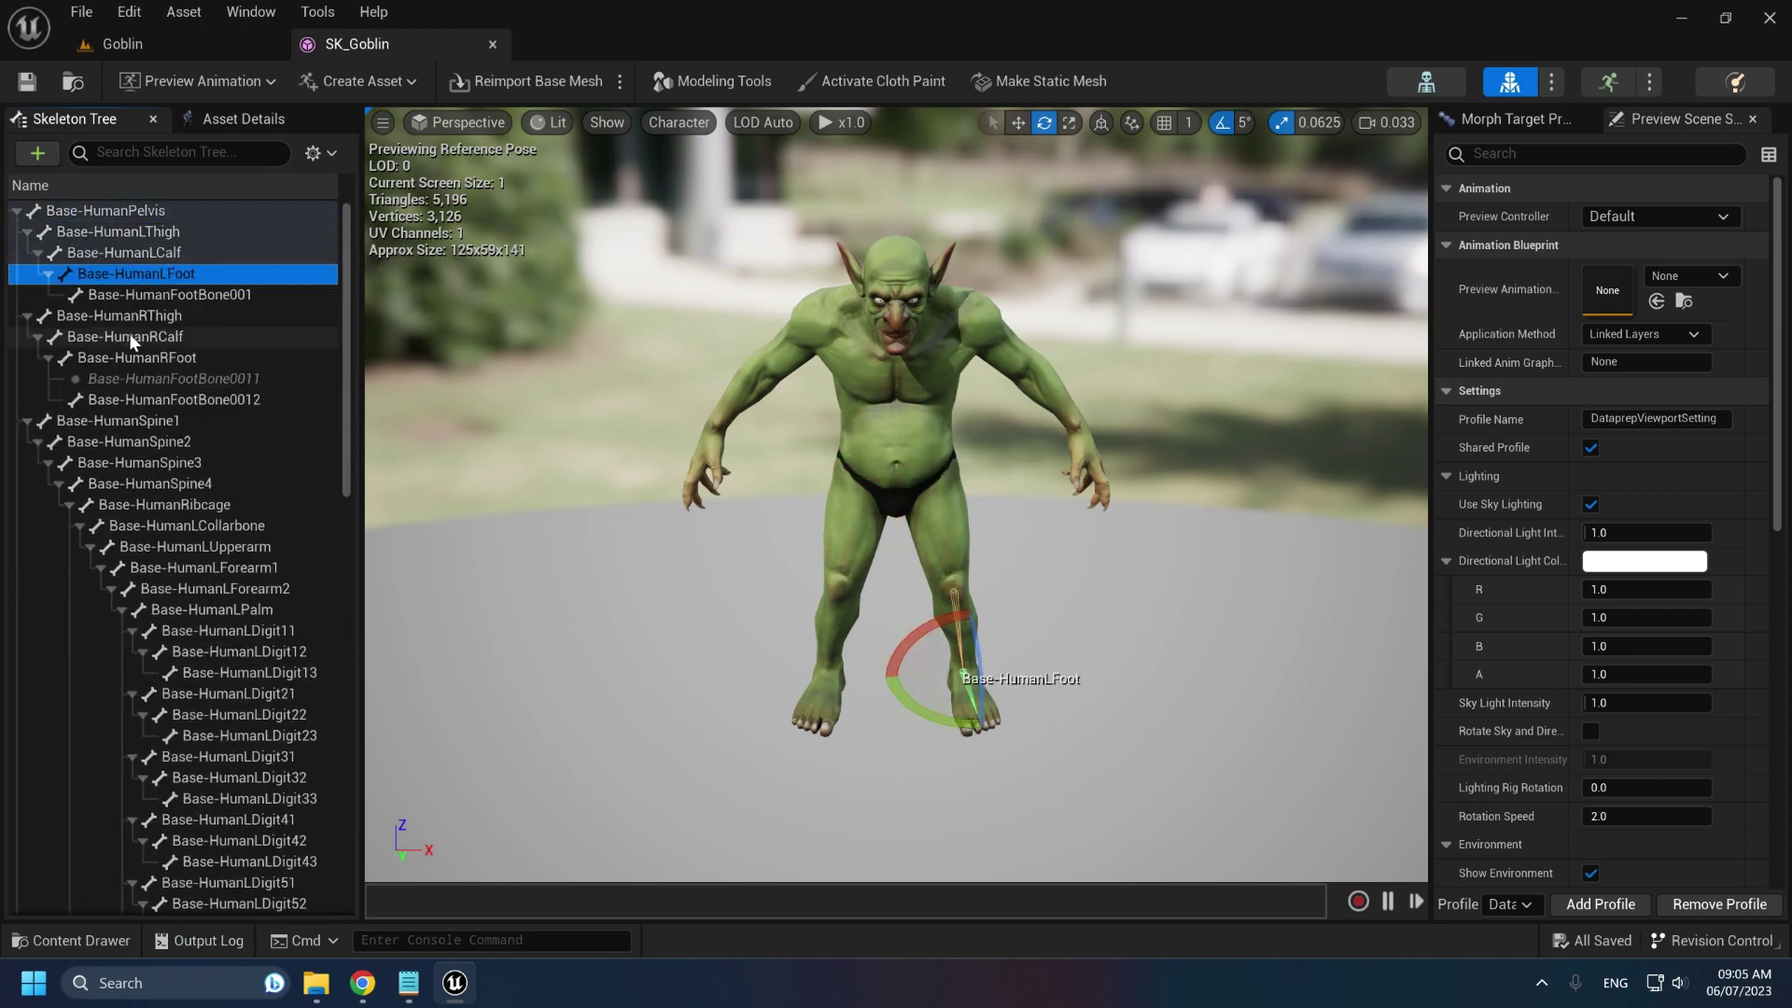
pyautogui.click(149, 505)
pyautogui.scroll(-9, 241, 526)
pyautogui.click(241, 526)
pyautogui.moveTo(809, 533)
pyautogui.mouseDown(button='right')
pyautogui.moveTo(830, 551)
pyautogui.moveTo(822, 374)
pyautogui.moveTo(808, 533)
pyautogui.mouseUp(button='right')
pyautogui.scroll(1, 808, 533)
# Step: Check SK_Goblin's morph targets, then open its physics asset and examine the collision bodies
pyautogui.click(1515, 119)
pyautogui.click(1666, 119)
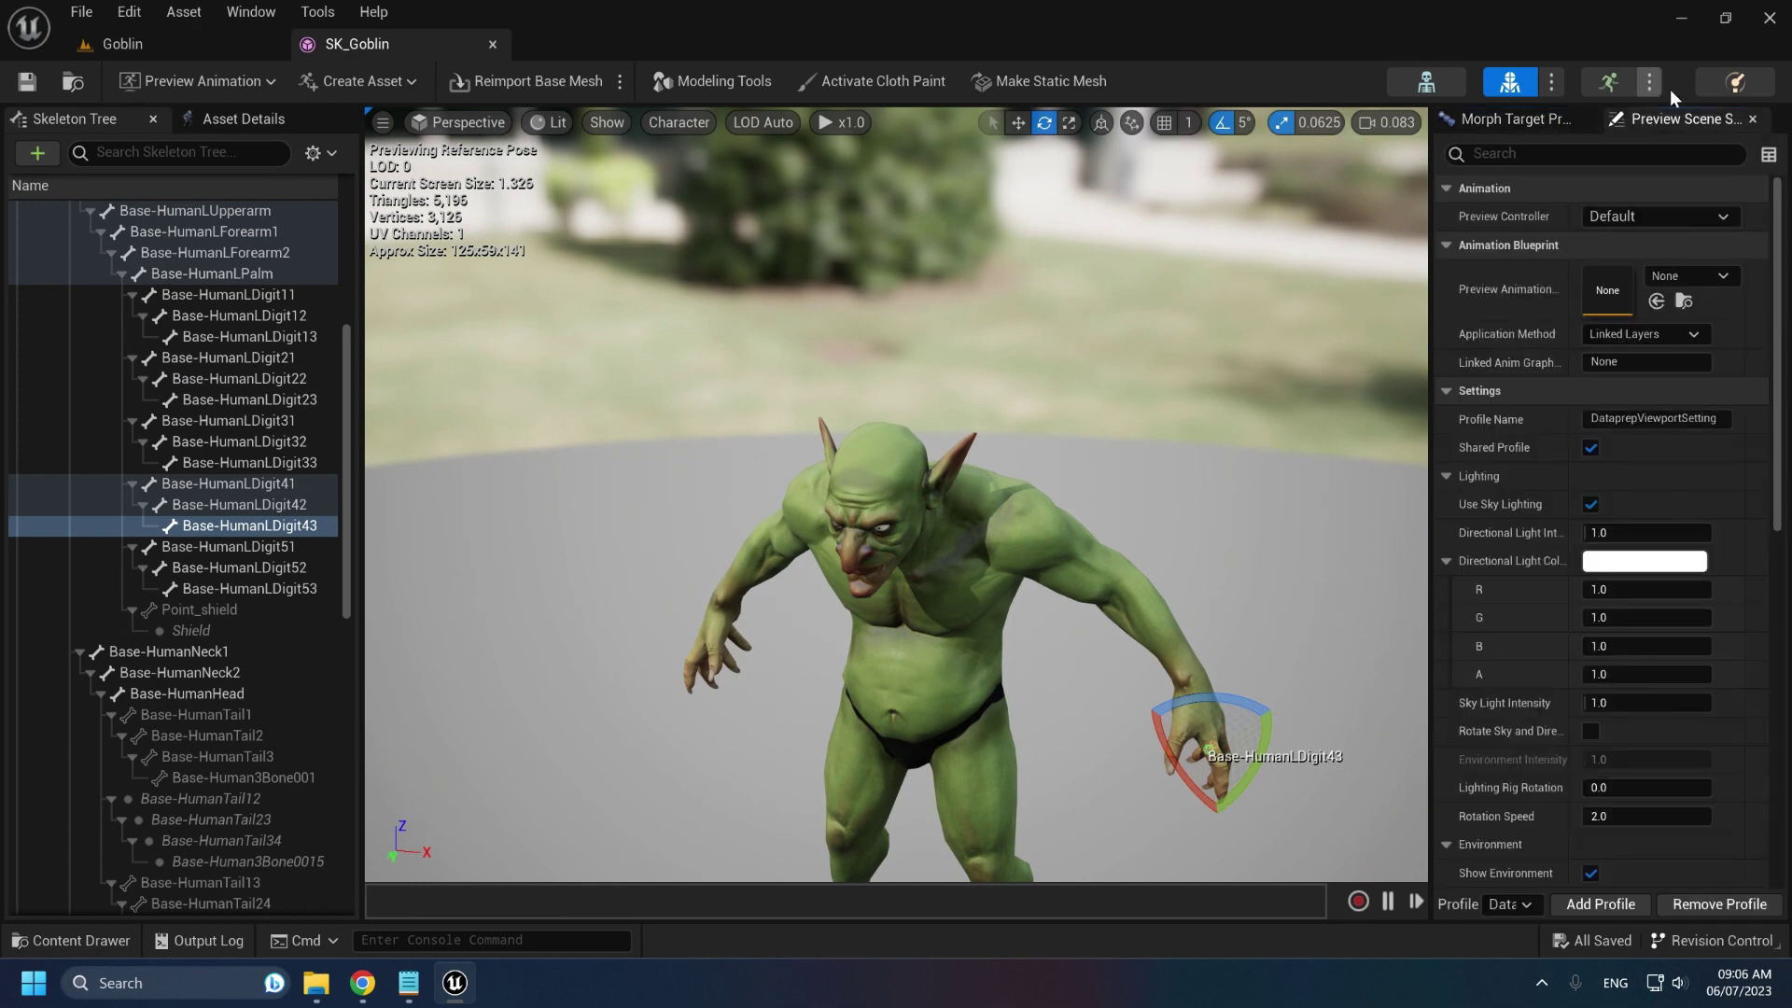
pyautogui.click(1733, 81)
pyautogui.scroll(3, 896, 493)
pyautogui.click(1365, 81)
pyautogui.click(1408, 218)
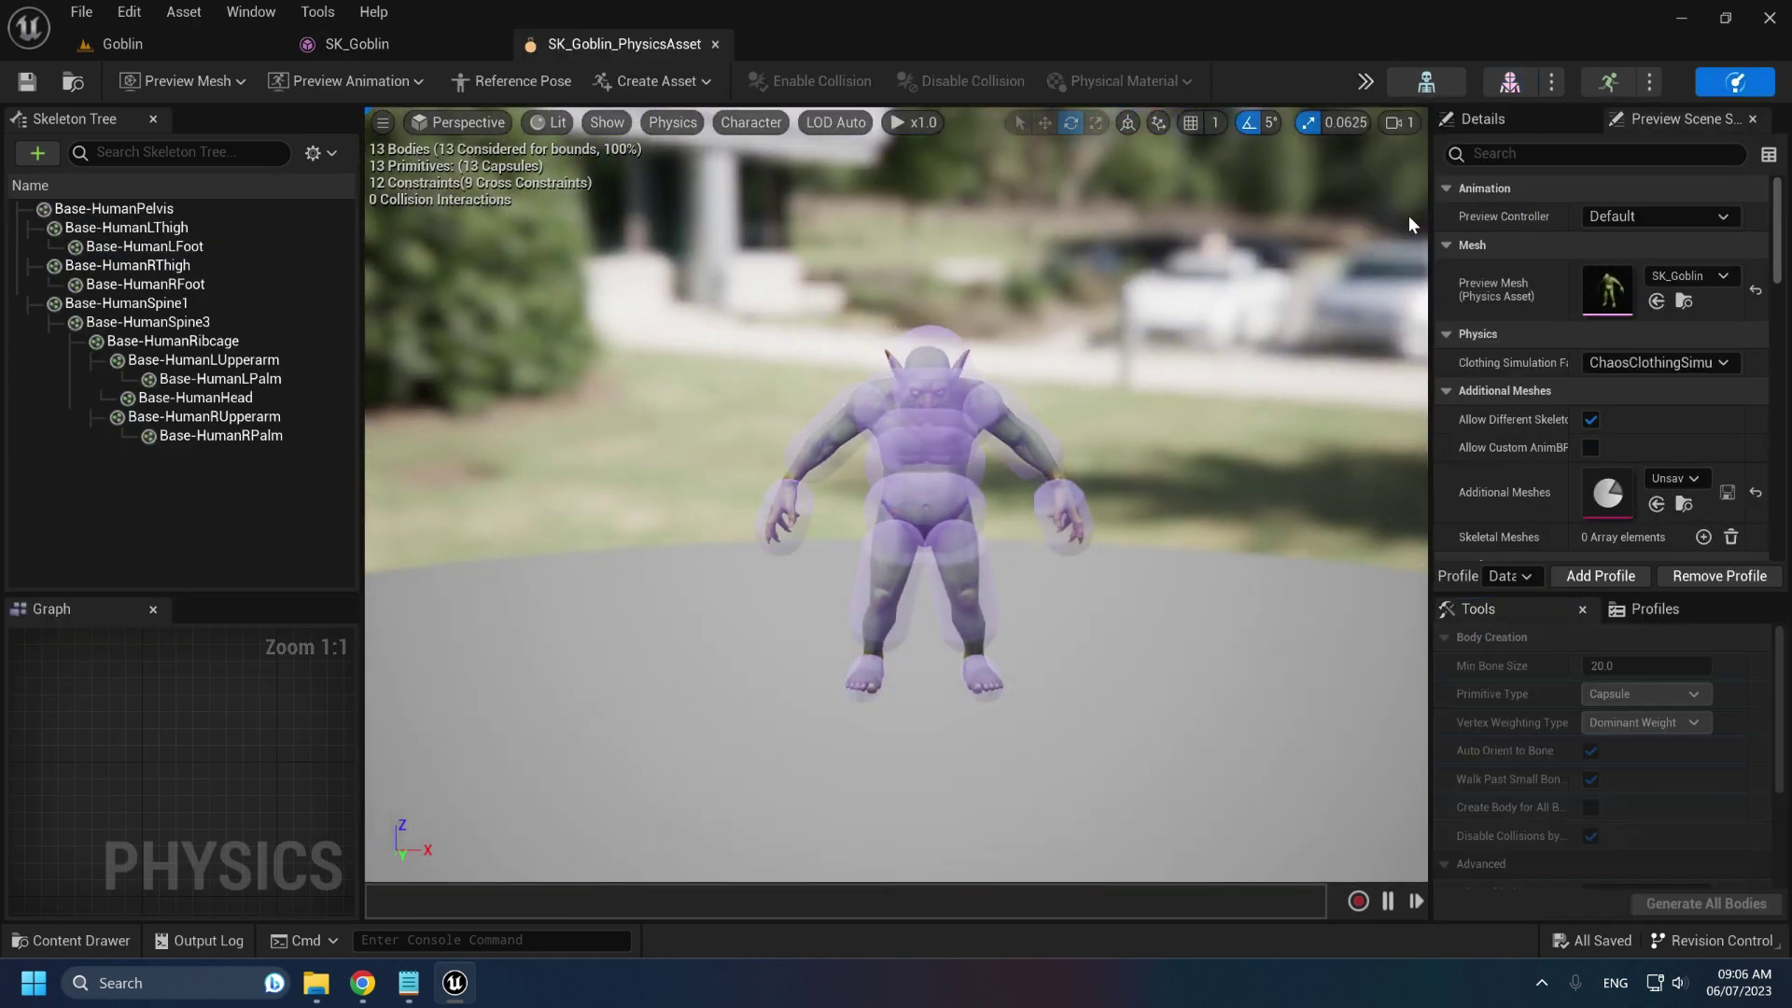
pyautogui.keyDown('ctrl'); pyautogui.moveTo(929, 685); pyautogui.dragTo(1119, 560, button='right'); pyautogui.keyUp('ctrl')
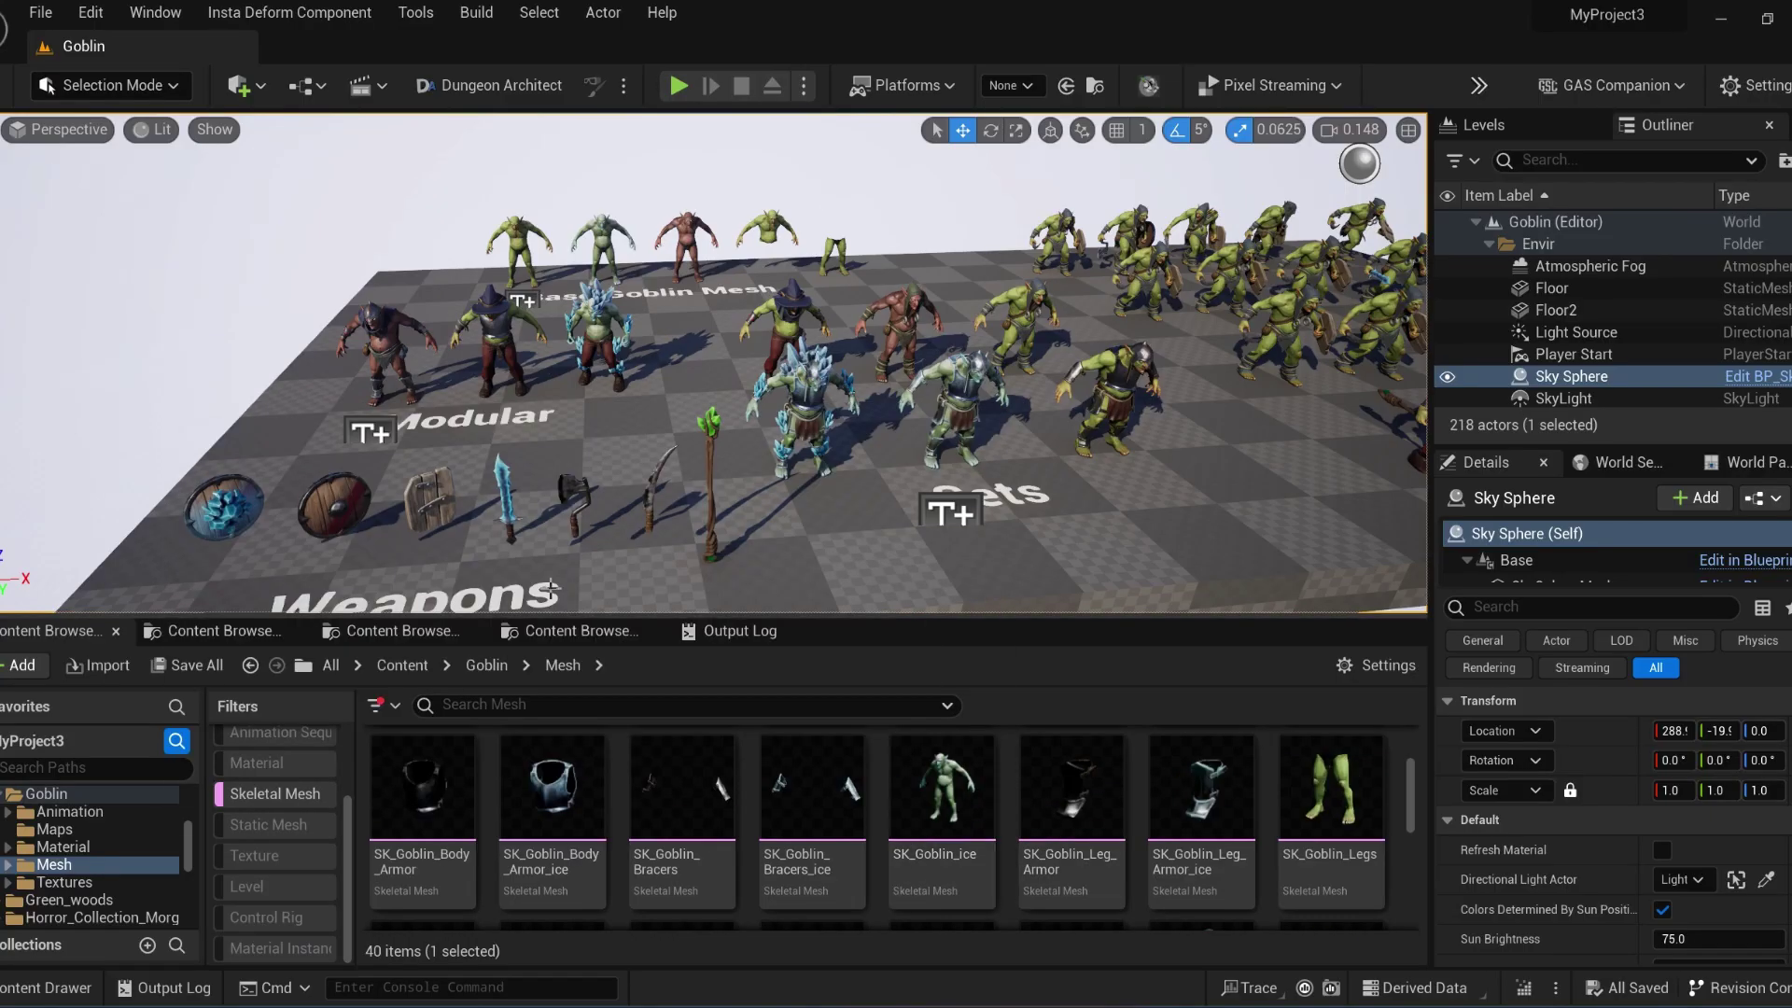
# Step: Remove the Skeletal Mesh filter and open the Goblin pack's Material folder
pyautogui.click(266, 793)
pyautogui.click(54, 865)
pyautogui.click(64, 882)
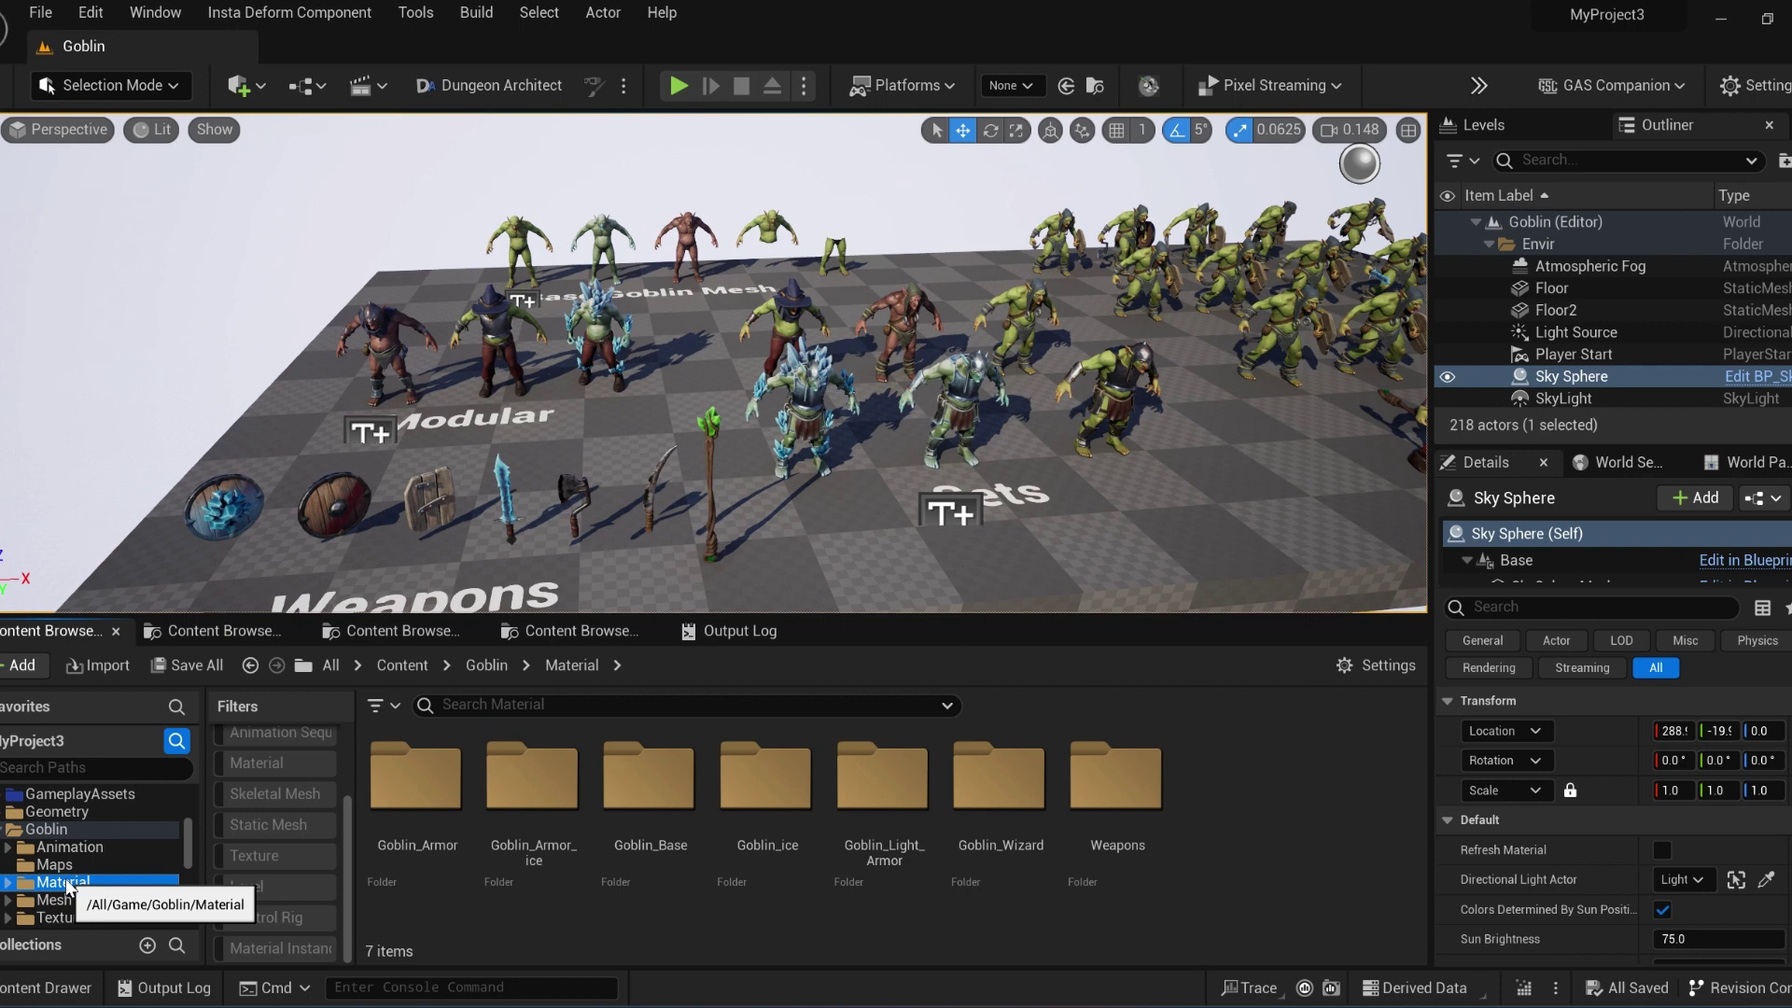
# Step: Show only Material assets in the Goblin Material folder and browse through them down to Mat_Wizard_Scroll
pyautogui.click(273, 763)
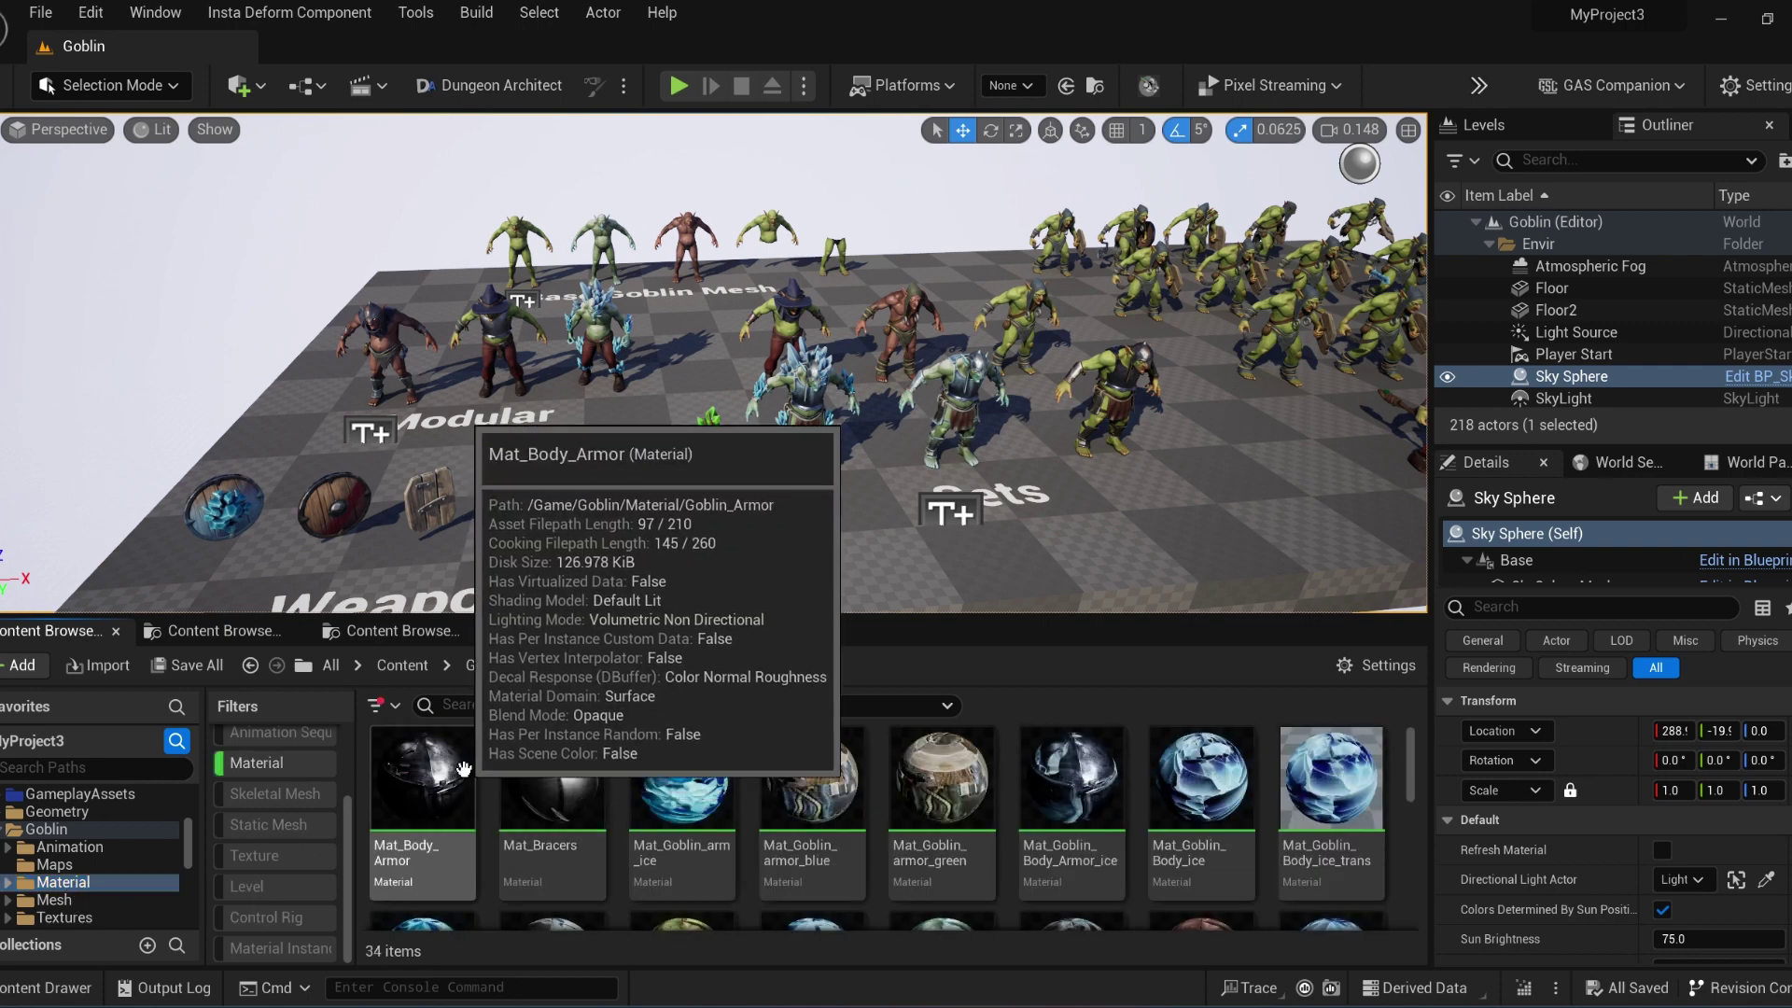
pyautogui.doubleClick(476, 741)
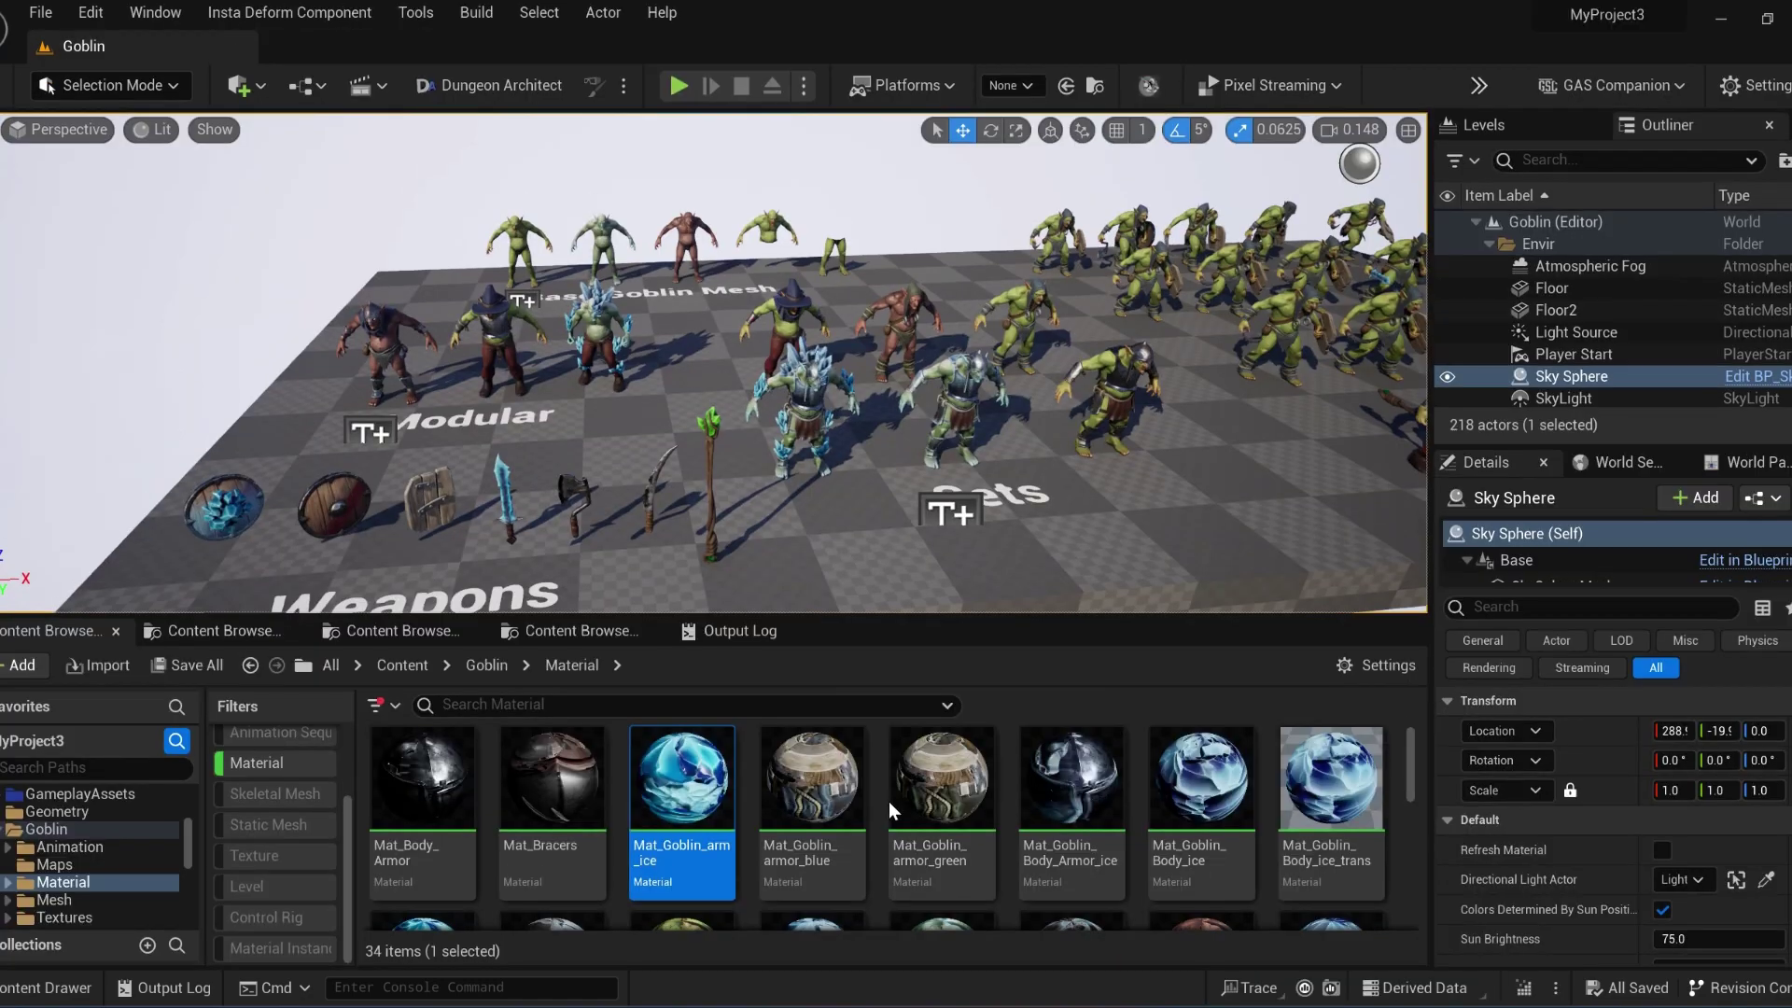
pyautogui.scroll(-8, 978, 795)
# Step: Select the axe and the curved sword in the weapons display, and examine the T_Goblin_armor_green_D texture
pyautogui.moveTo(719, 497)
pyautogui.mouseDown(button='right')
pyautogui.moveTo(644, 574)
pyautogui.moveTo(719, 498)
pyautogui.mouseUp(button='right')
pyautogui.press('w')
pyautogui.click(817, 364)
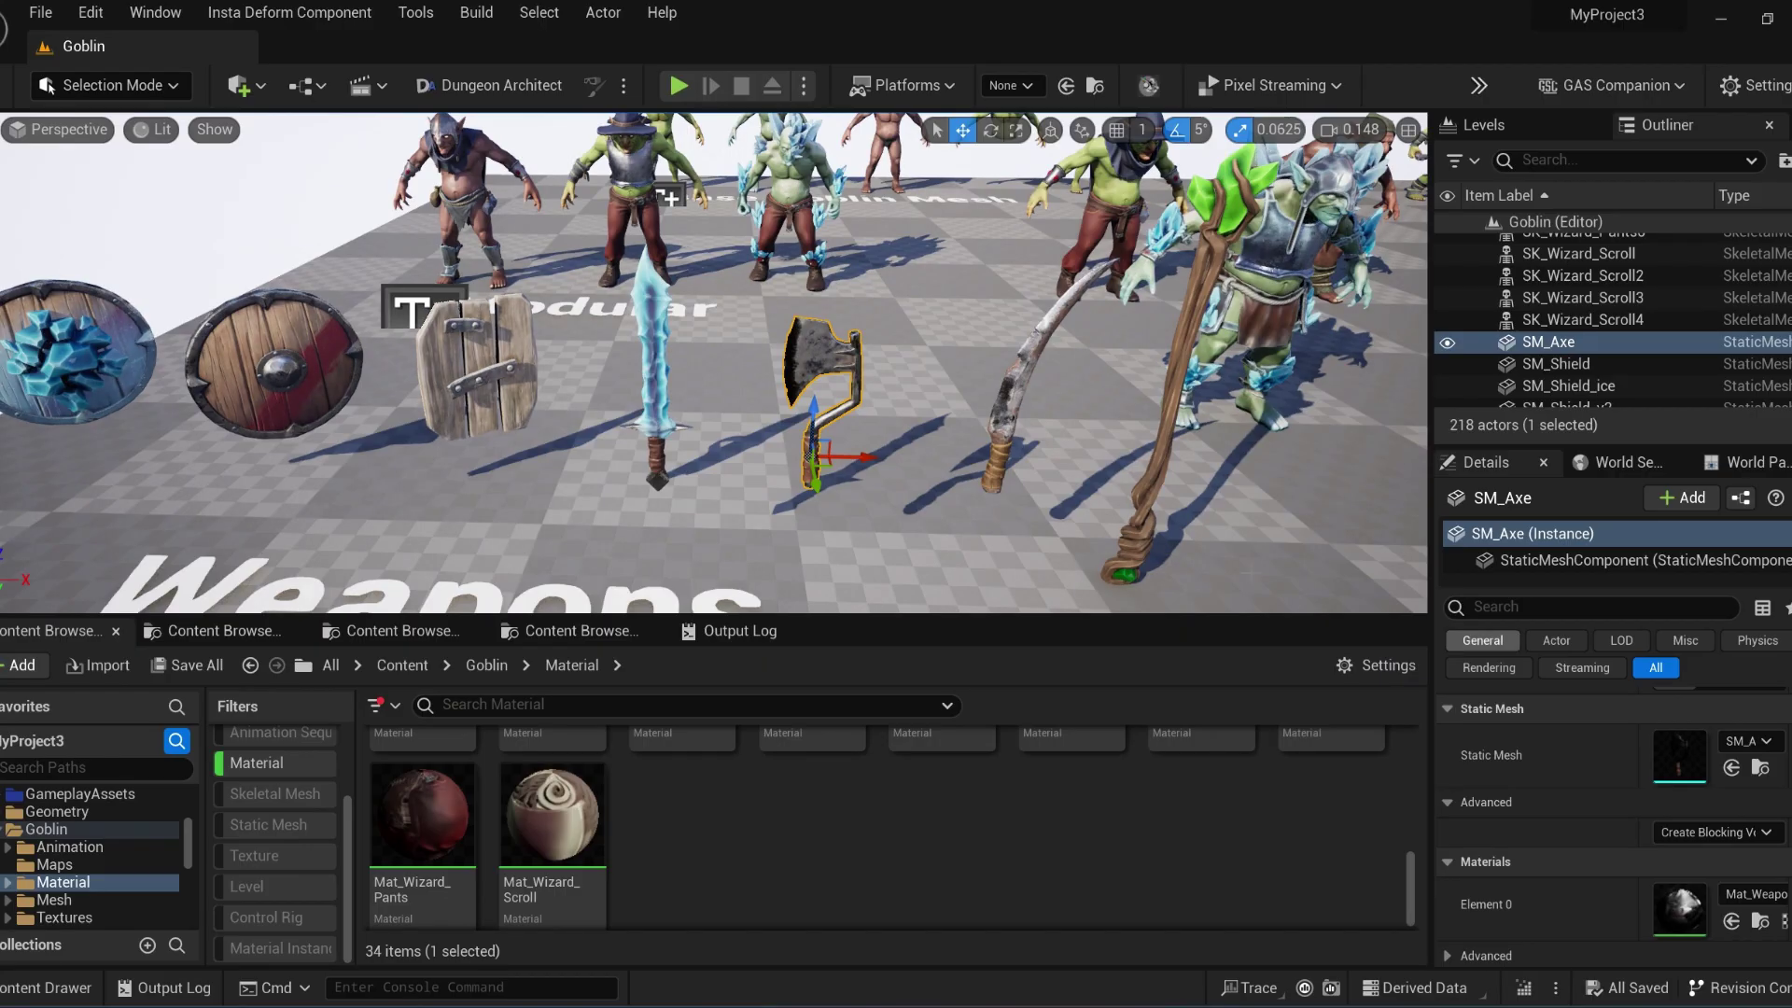
pyautogui.click(1008, 409)
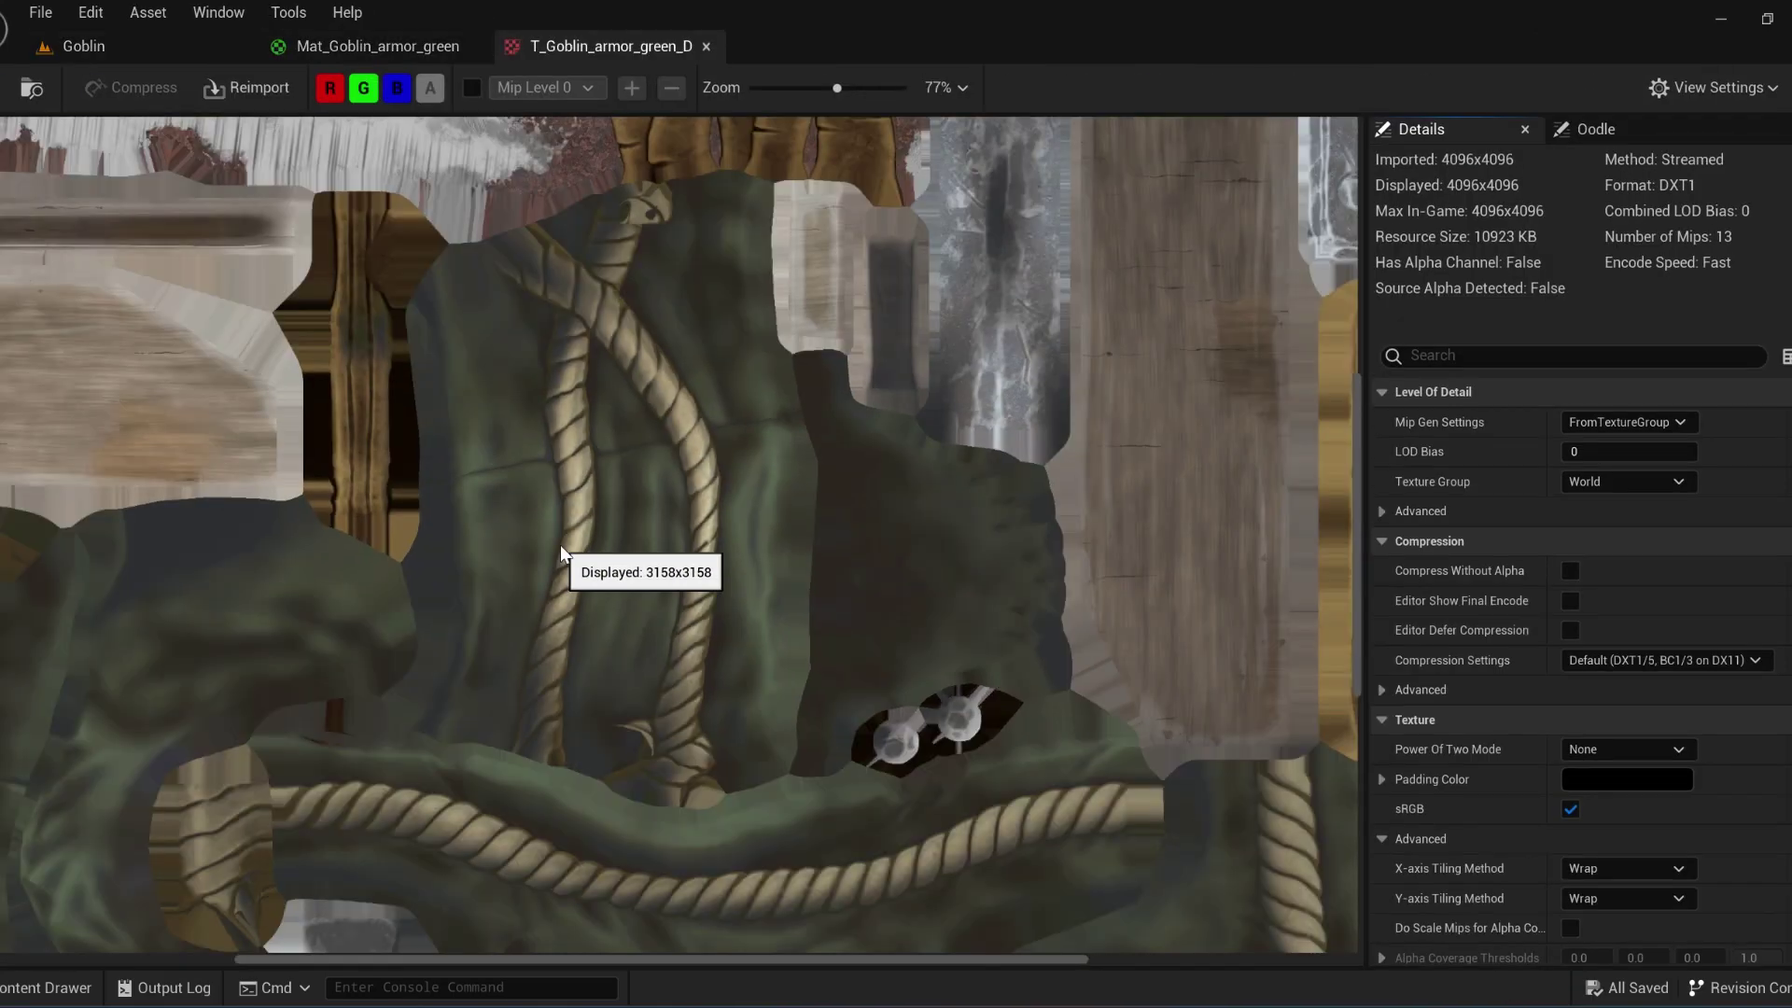
pyautogui.scroll(-3, 602, 395)
pyautogui.scroll(-1, 950, 400)
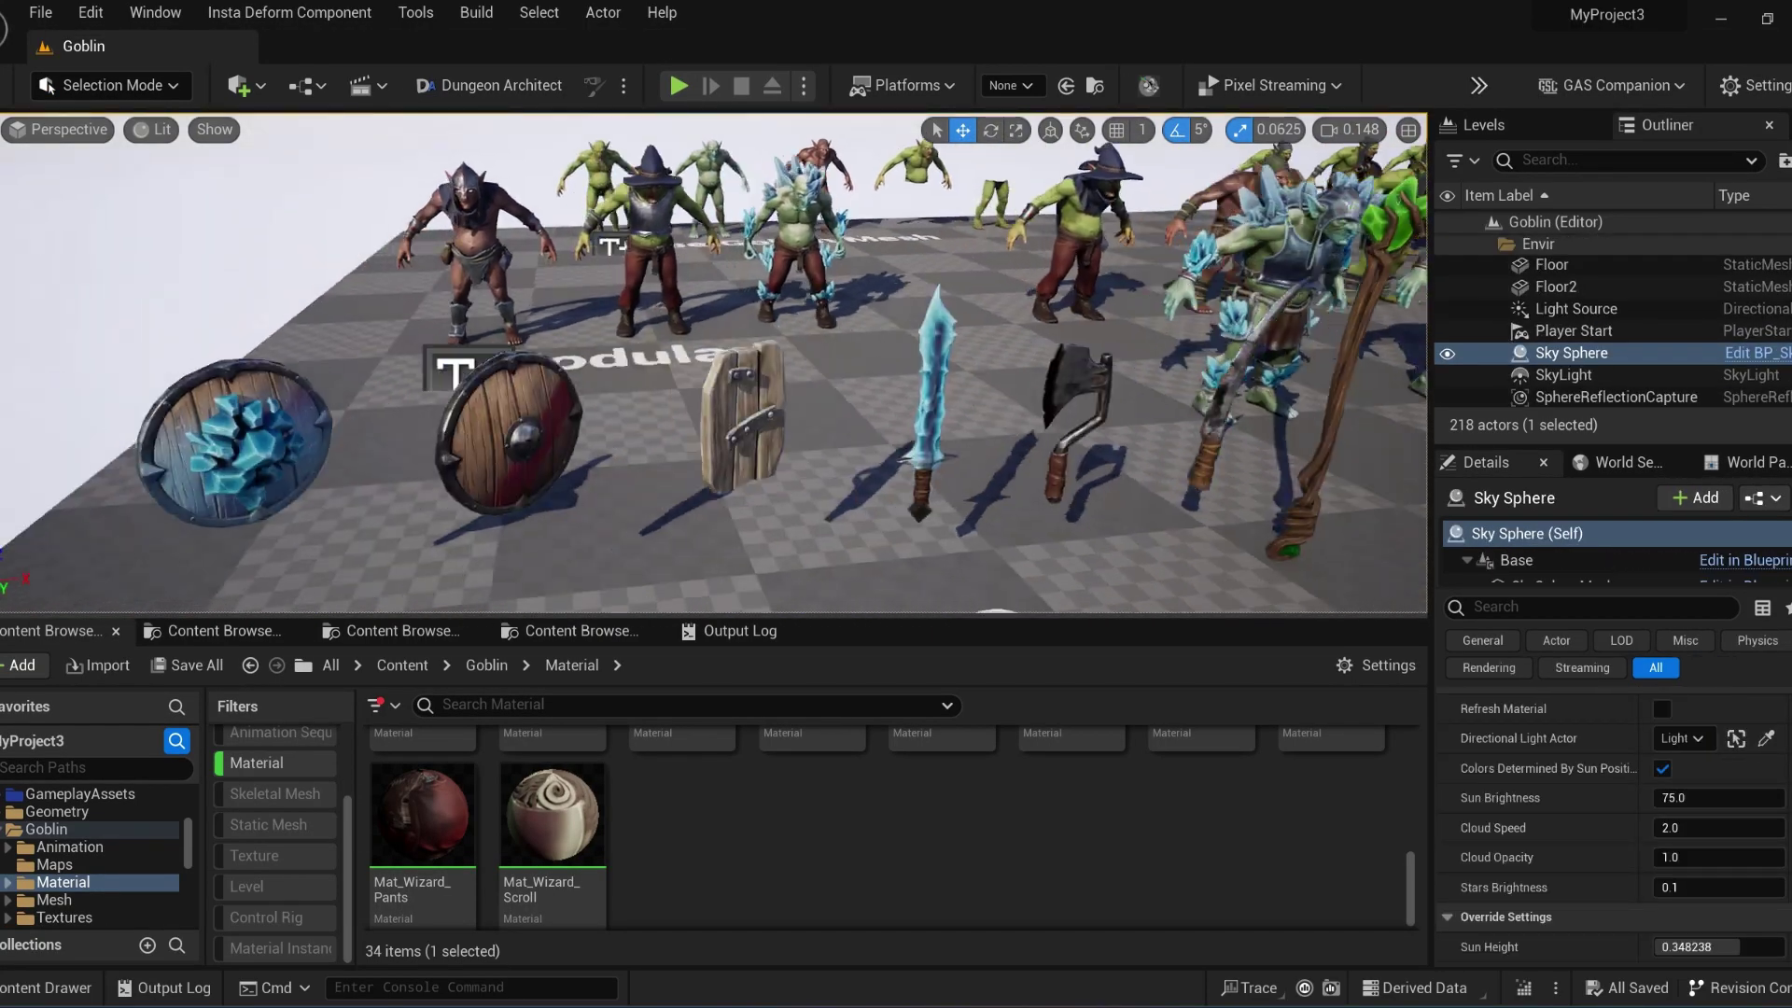
# Step: Select the staff in the weapons display and open its Mat_Staff material
pyautogui.moveTo(960, 397)
pyautogui.mouseDown(button='right')
pyautogui.moveTo(961, 475)
pyautogui.moveTo(960, 396)
pyautogui.mouseUp(button='right')
pyautogui.click(961, 397)
pyautogui.doubleClick(1666, 913)
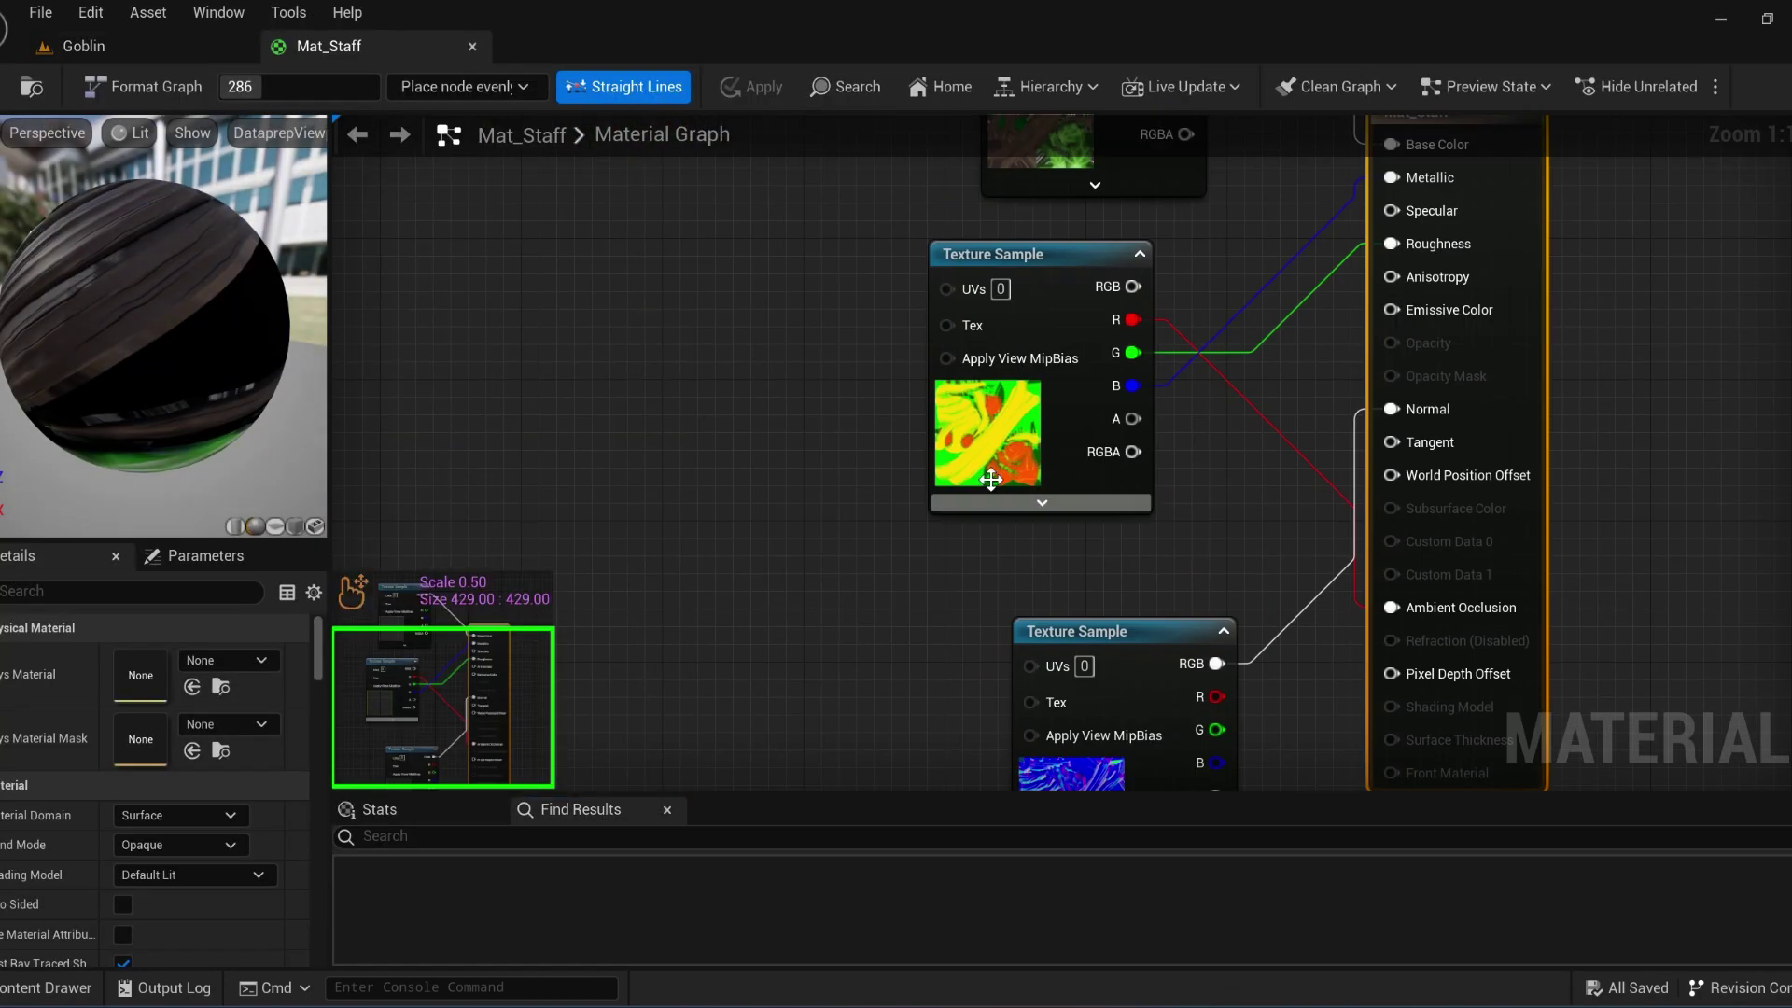
# Step: Add a Texture Sample node to the Mat_Staff graph and assign the staff mask texture covering the crystal
pyautogui.moveTo(592, 420); pyautogui.dragTo(596, 204, button='right')
pyautogui.press('t')
pyautogui.click(555, 411)
pyautogui.click(207, 837)
pyautogui.write('staf')
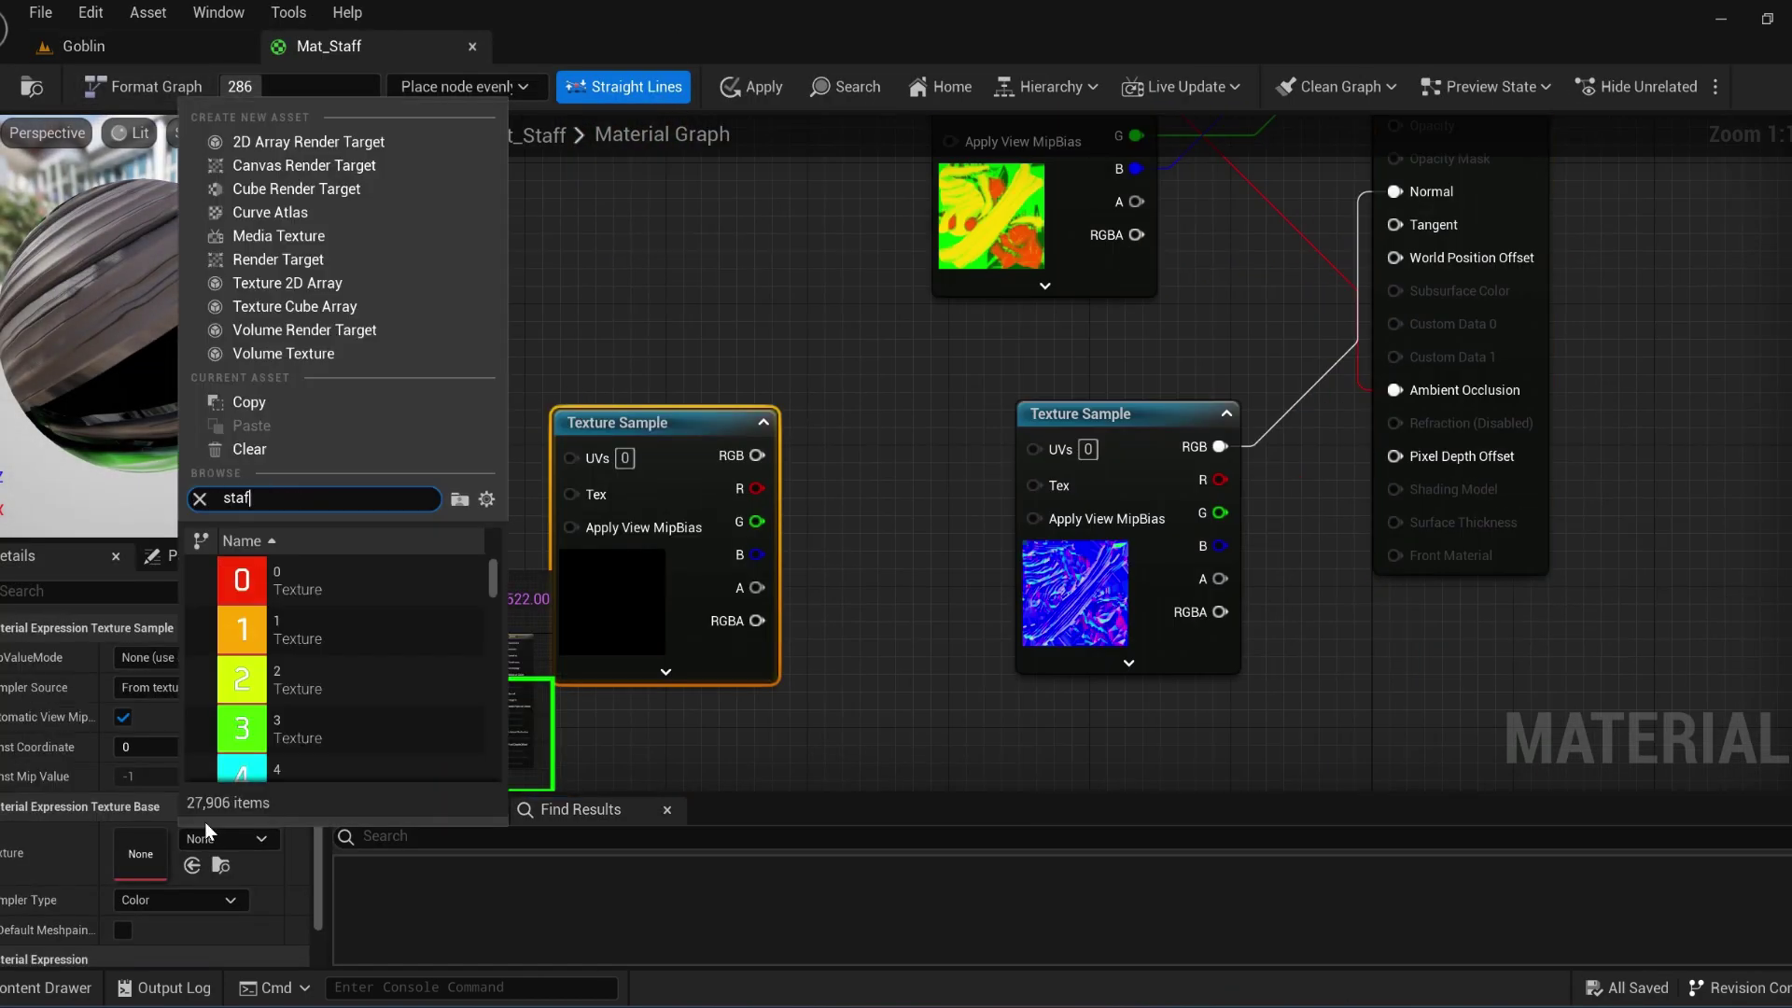
pyautogui.write('f mas')
pyautogui.click(340, 580)
# Step: Add a Lerp node with the mask as Alpha and the color texture as B, and connect it to Base Color
pyautogui.scroll(-5, 676, 457)
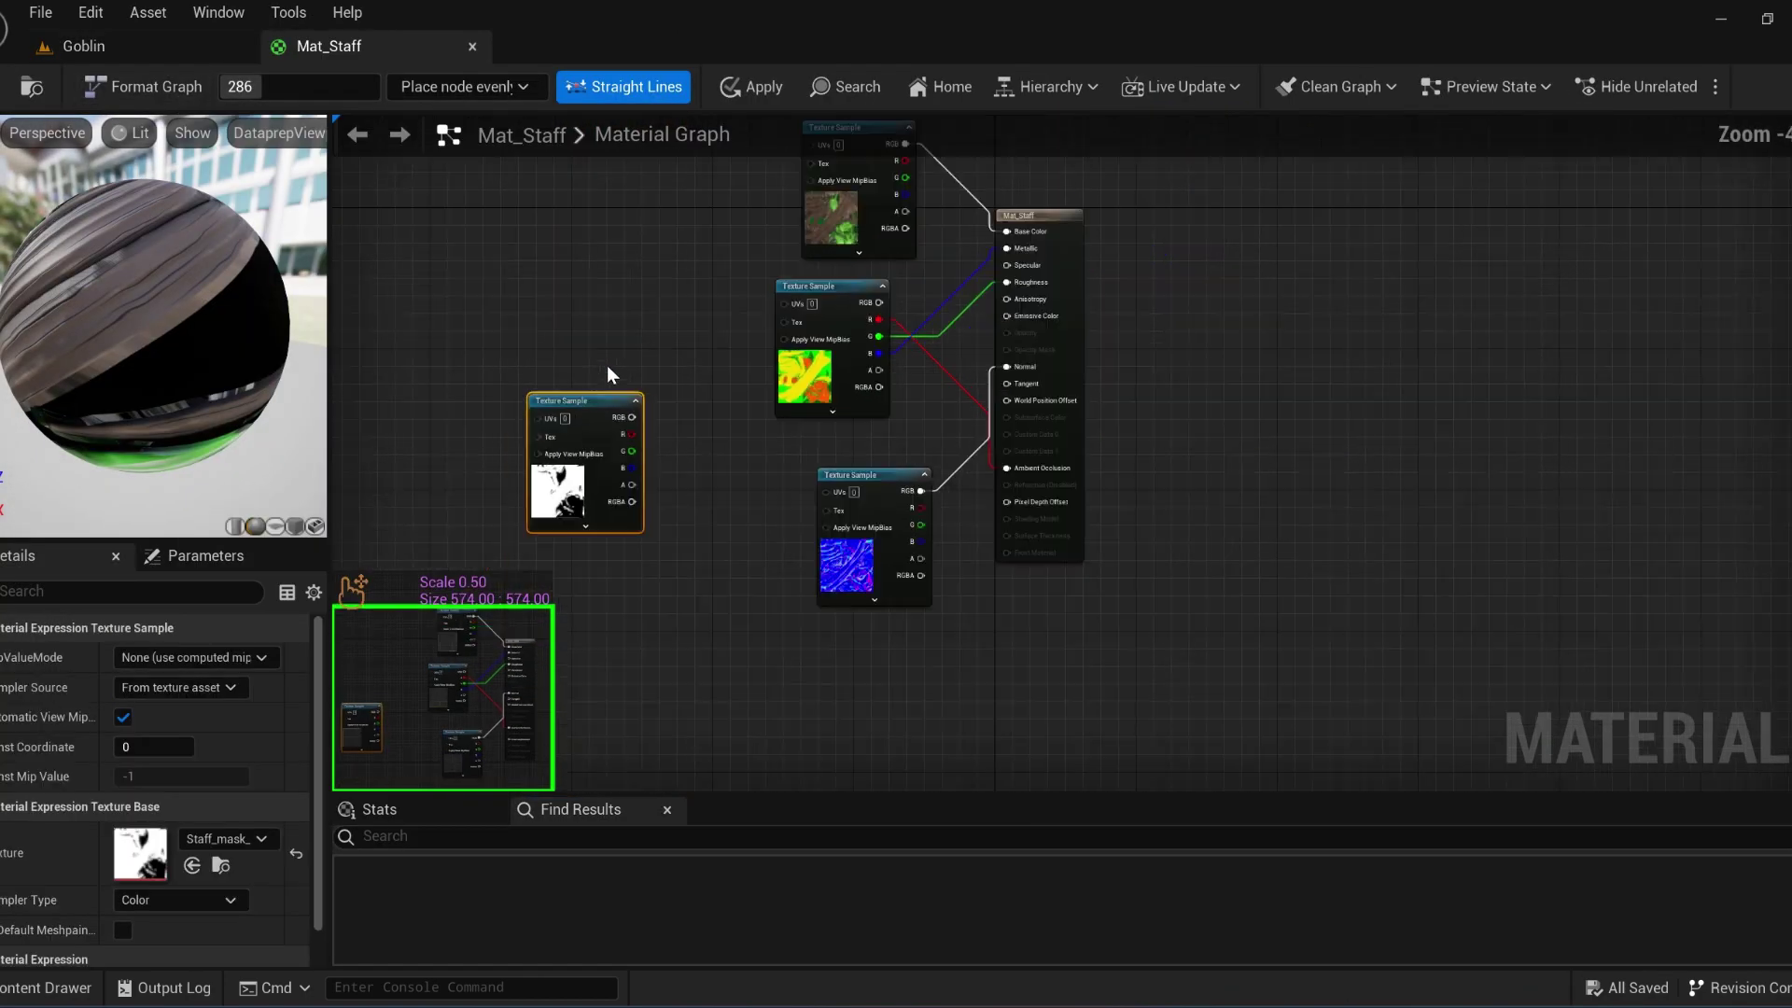
pyautogui.scroll(2, 607, 366)
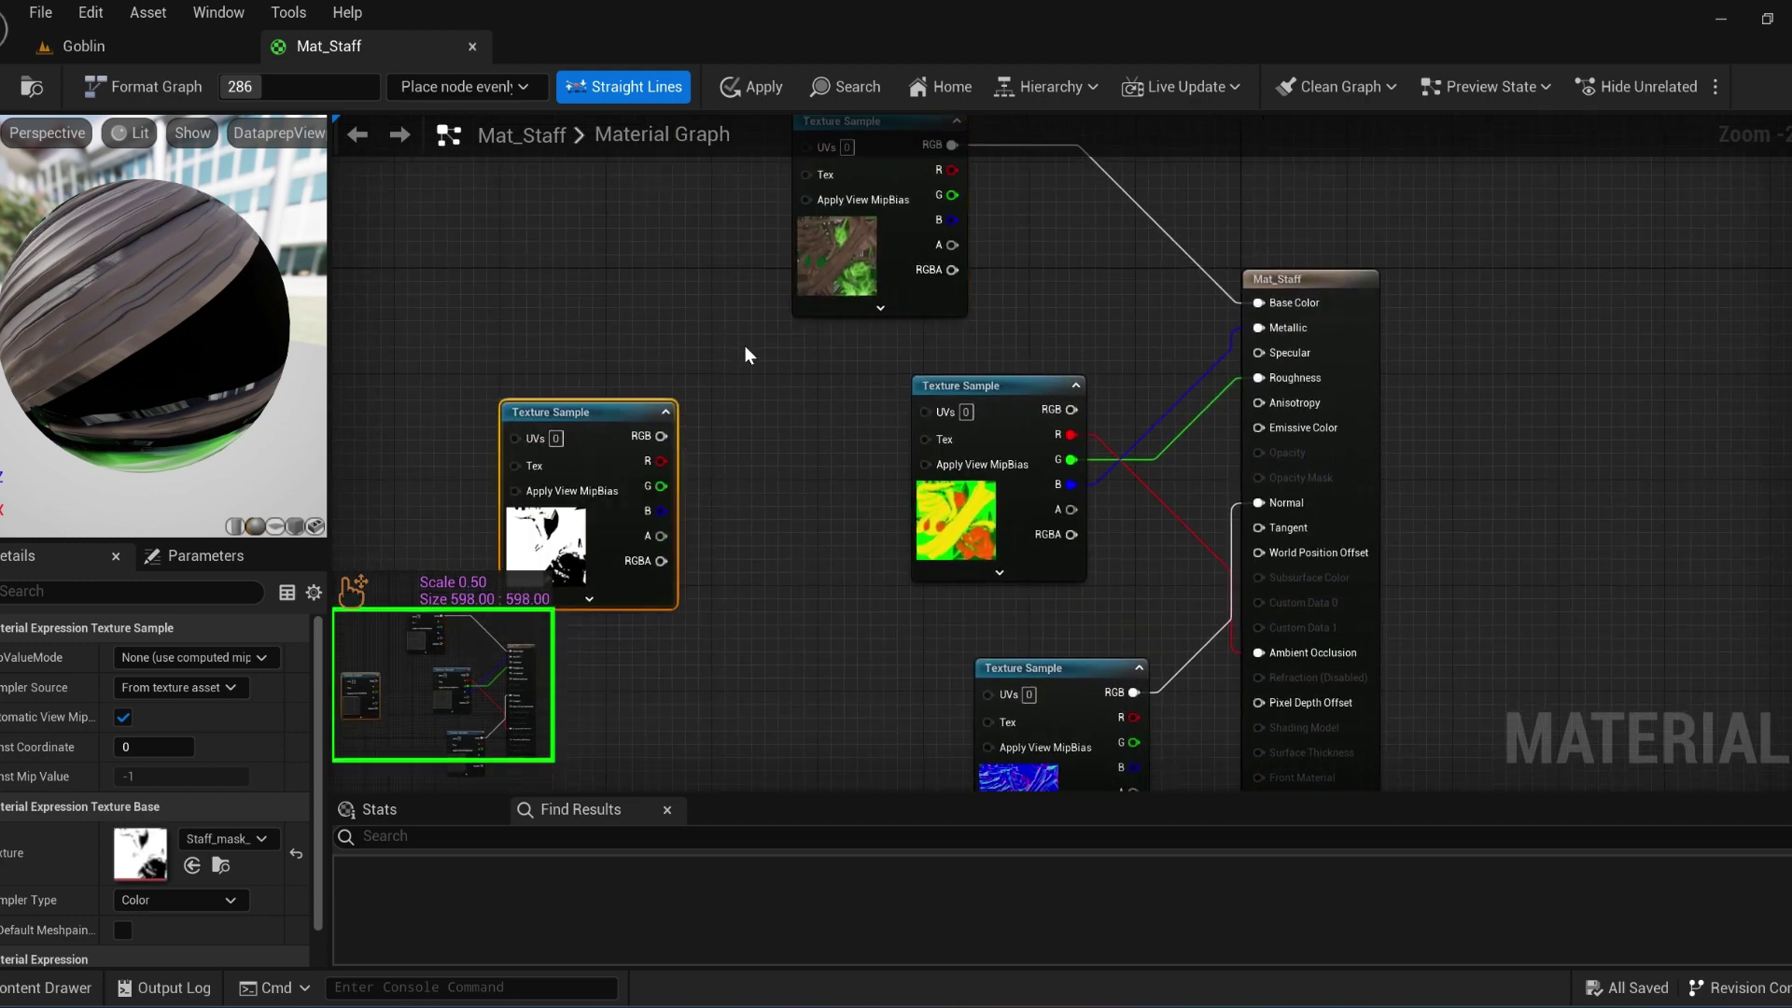
pyautogui.click(745, 354)
pyautogui.moveTo(699, 437); pyautogui.dragTo(690, 490, button='right')
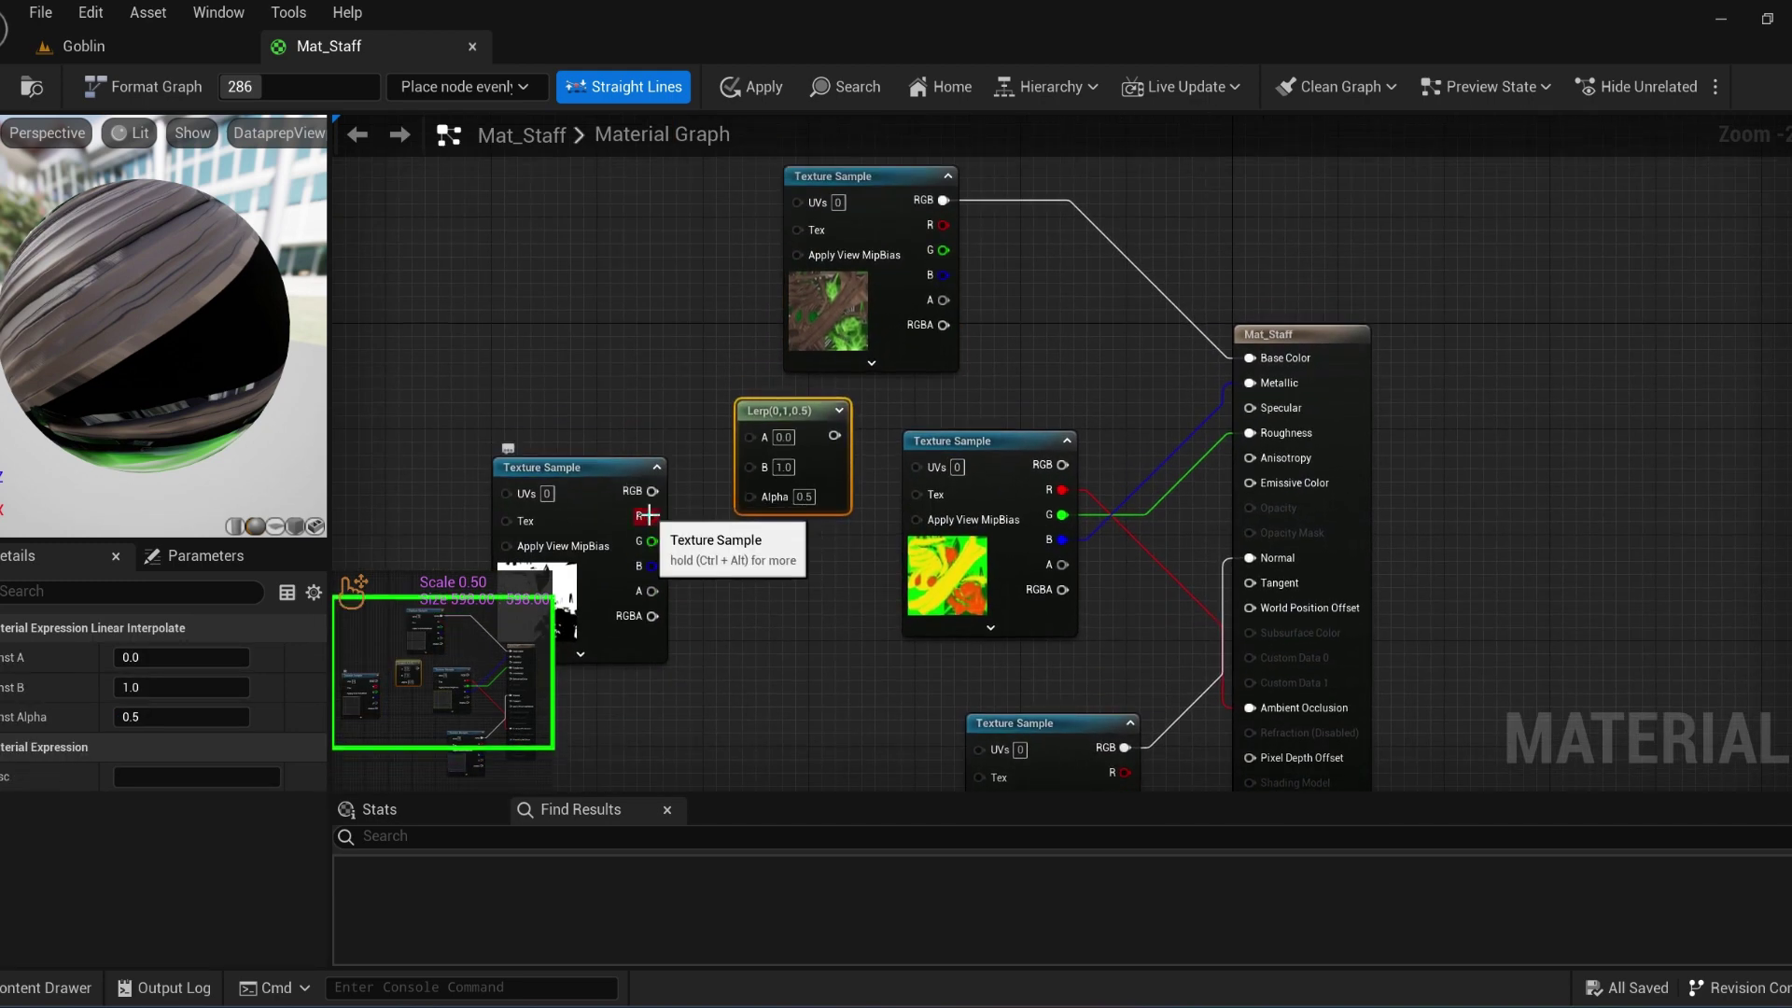
pyautogui.moveTo(881, 227); pyautogui.dragTo(799, 176)
pyautogui.moveTo(800, 177); pyautogui.dragTo(777, 243, button='right')
pyautogui.moveTo(721, 470); pyautogui.dragTo(928, 325)
pyautogui.moveTo(931, 296); pyautogui.dragTo(902, 324, button='right')
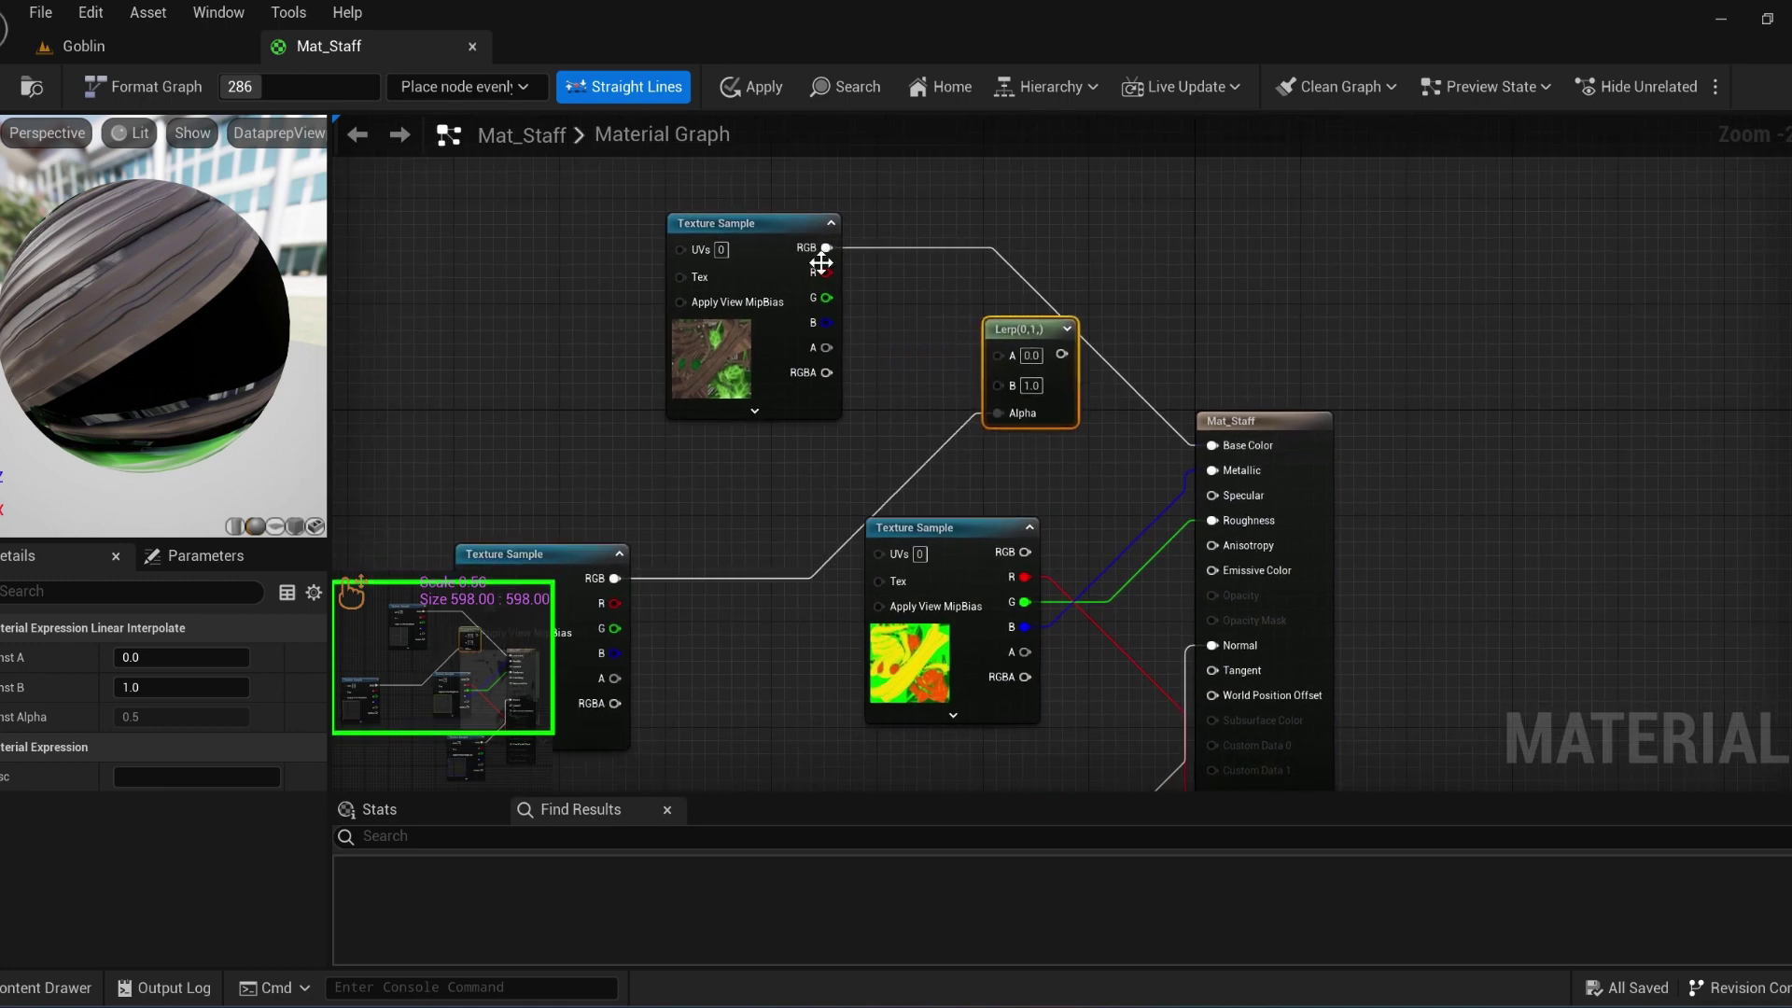
pyautogui.moveTo(1096, 379); pyautogui.dragTo(1280, 446)
# Step: Add a Constant3Vector colored R 1.0, G 0.0, B 0.054336, connect it to the Lerp's A input, and apply the material
pyautogui.moveTo(966, 273); pyautogui.dragTo(1008, 409, button='right')
pyautogui.press('3')
pyautogui.click(945, 226)
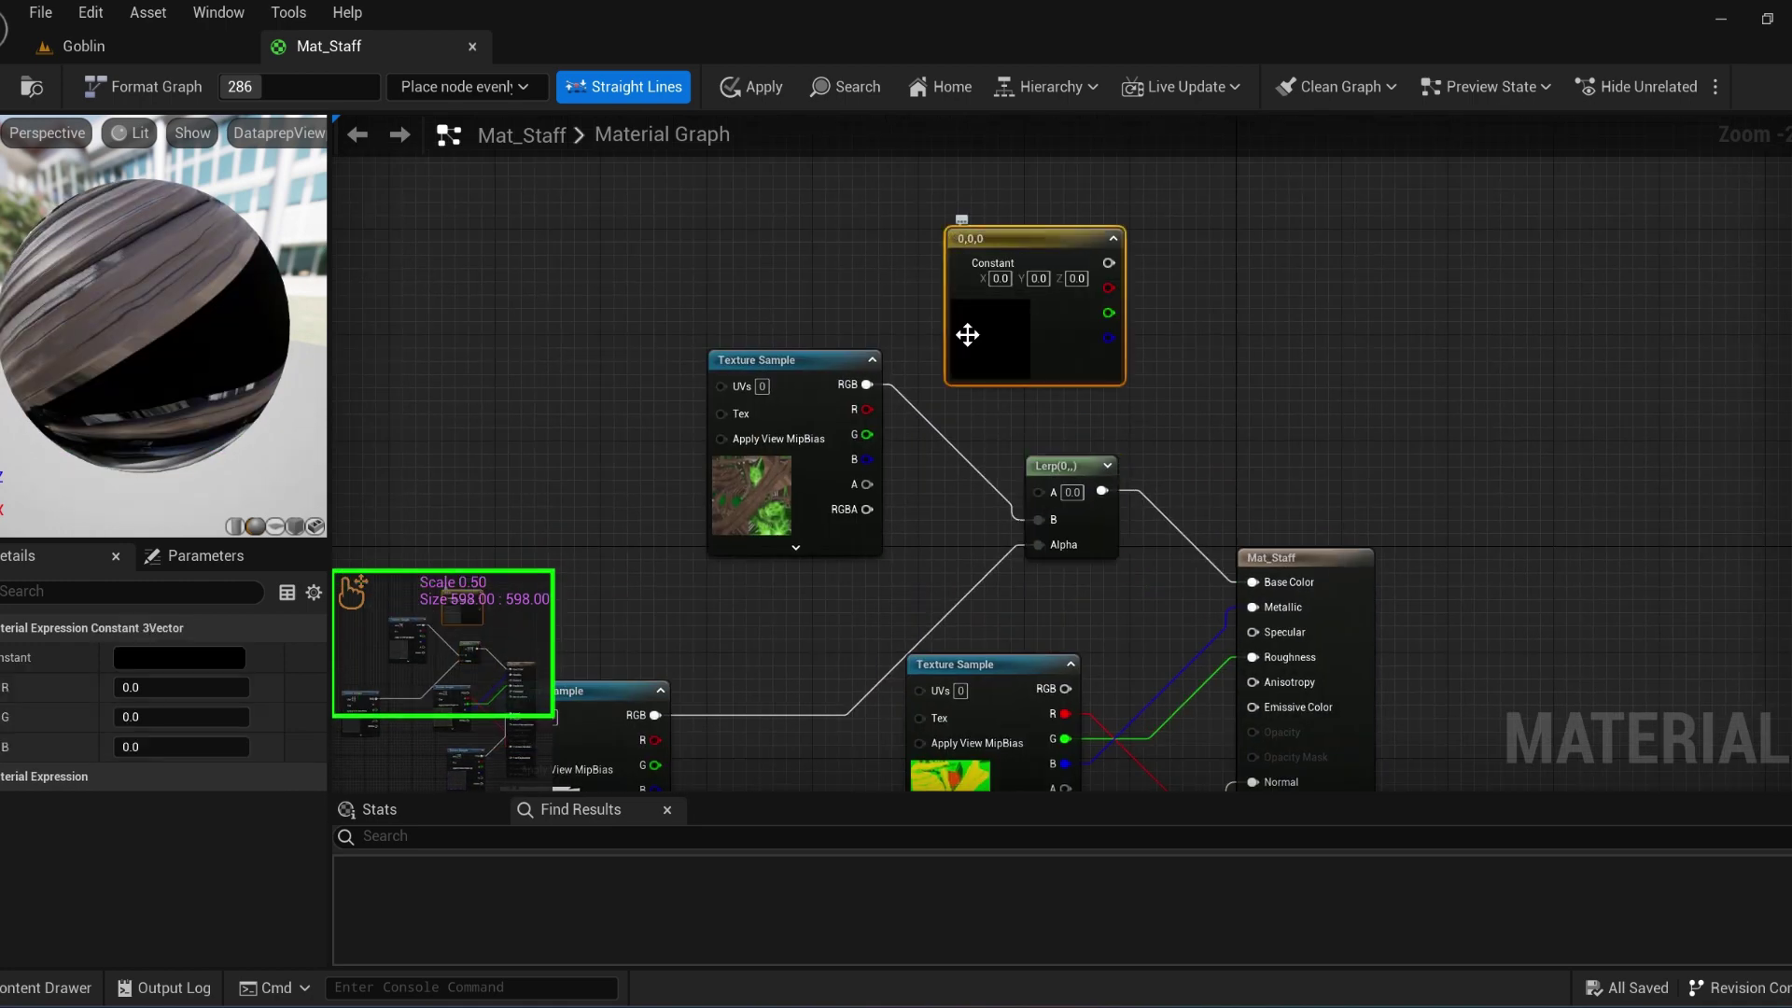
pyautogui.click(190, 657)
pyautogui.click(427, 602)
pyautogui.click(509, 504)
pyautogui.click(511, 968)
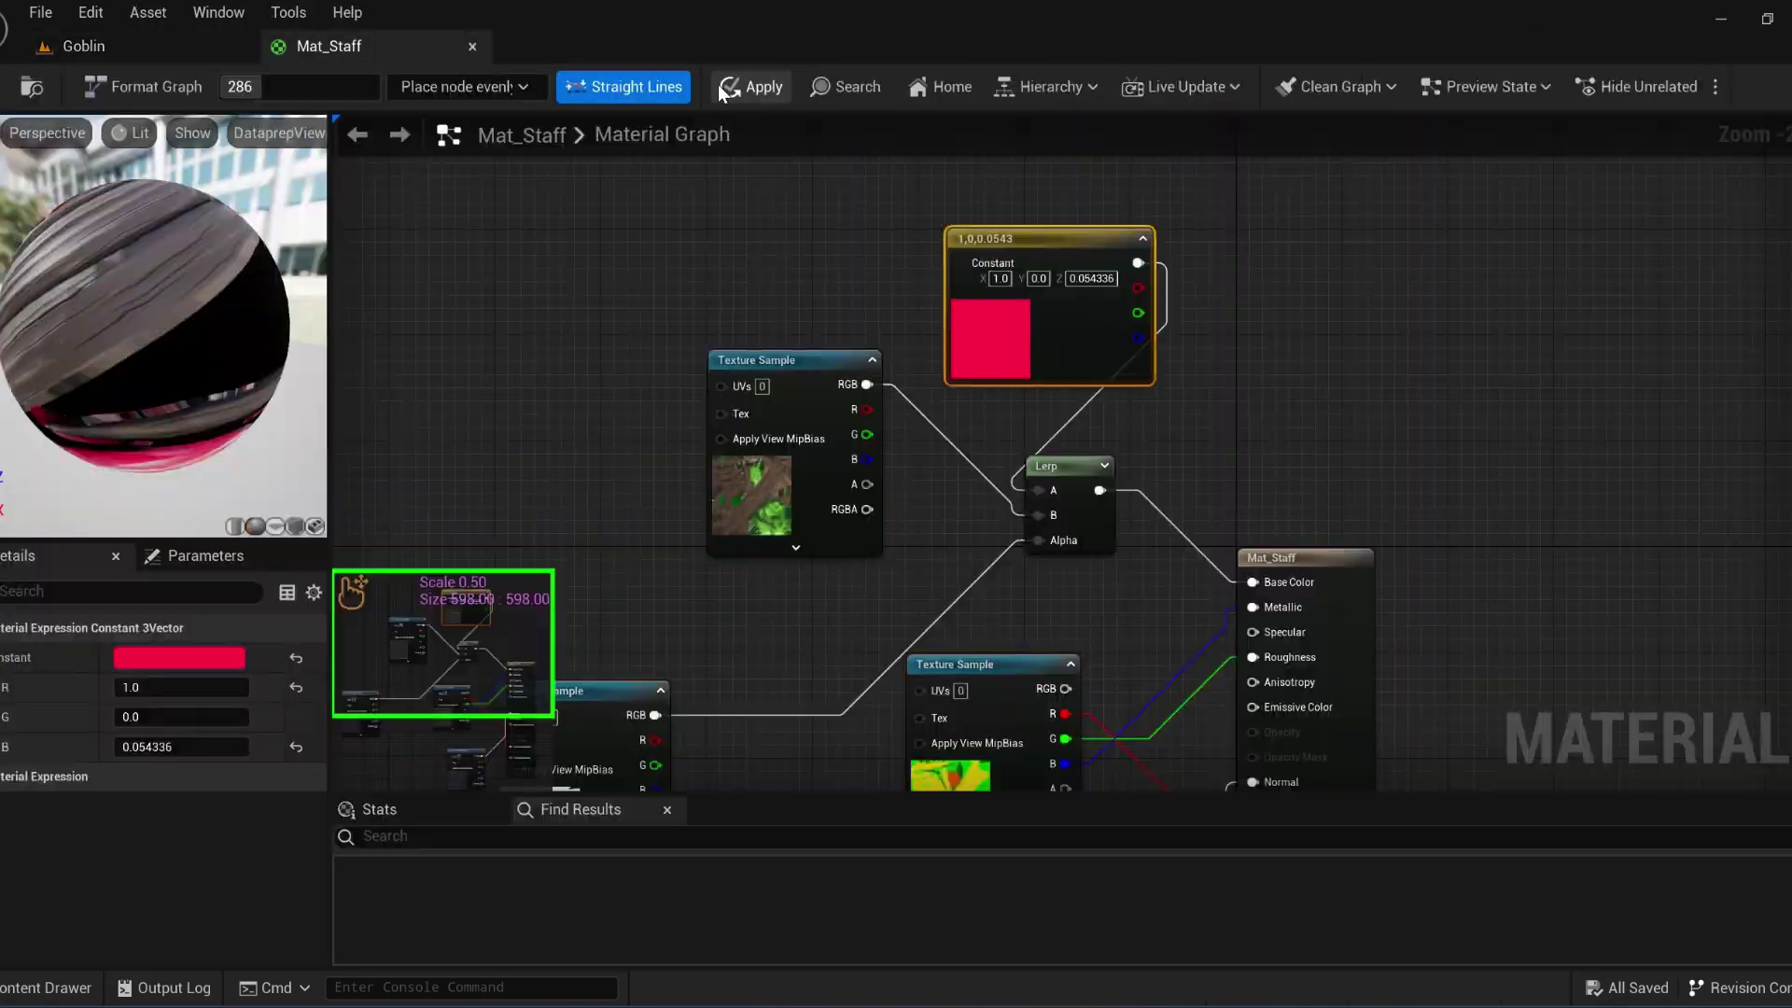
pyautogui.click(720, 90)
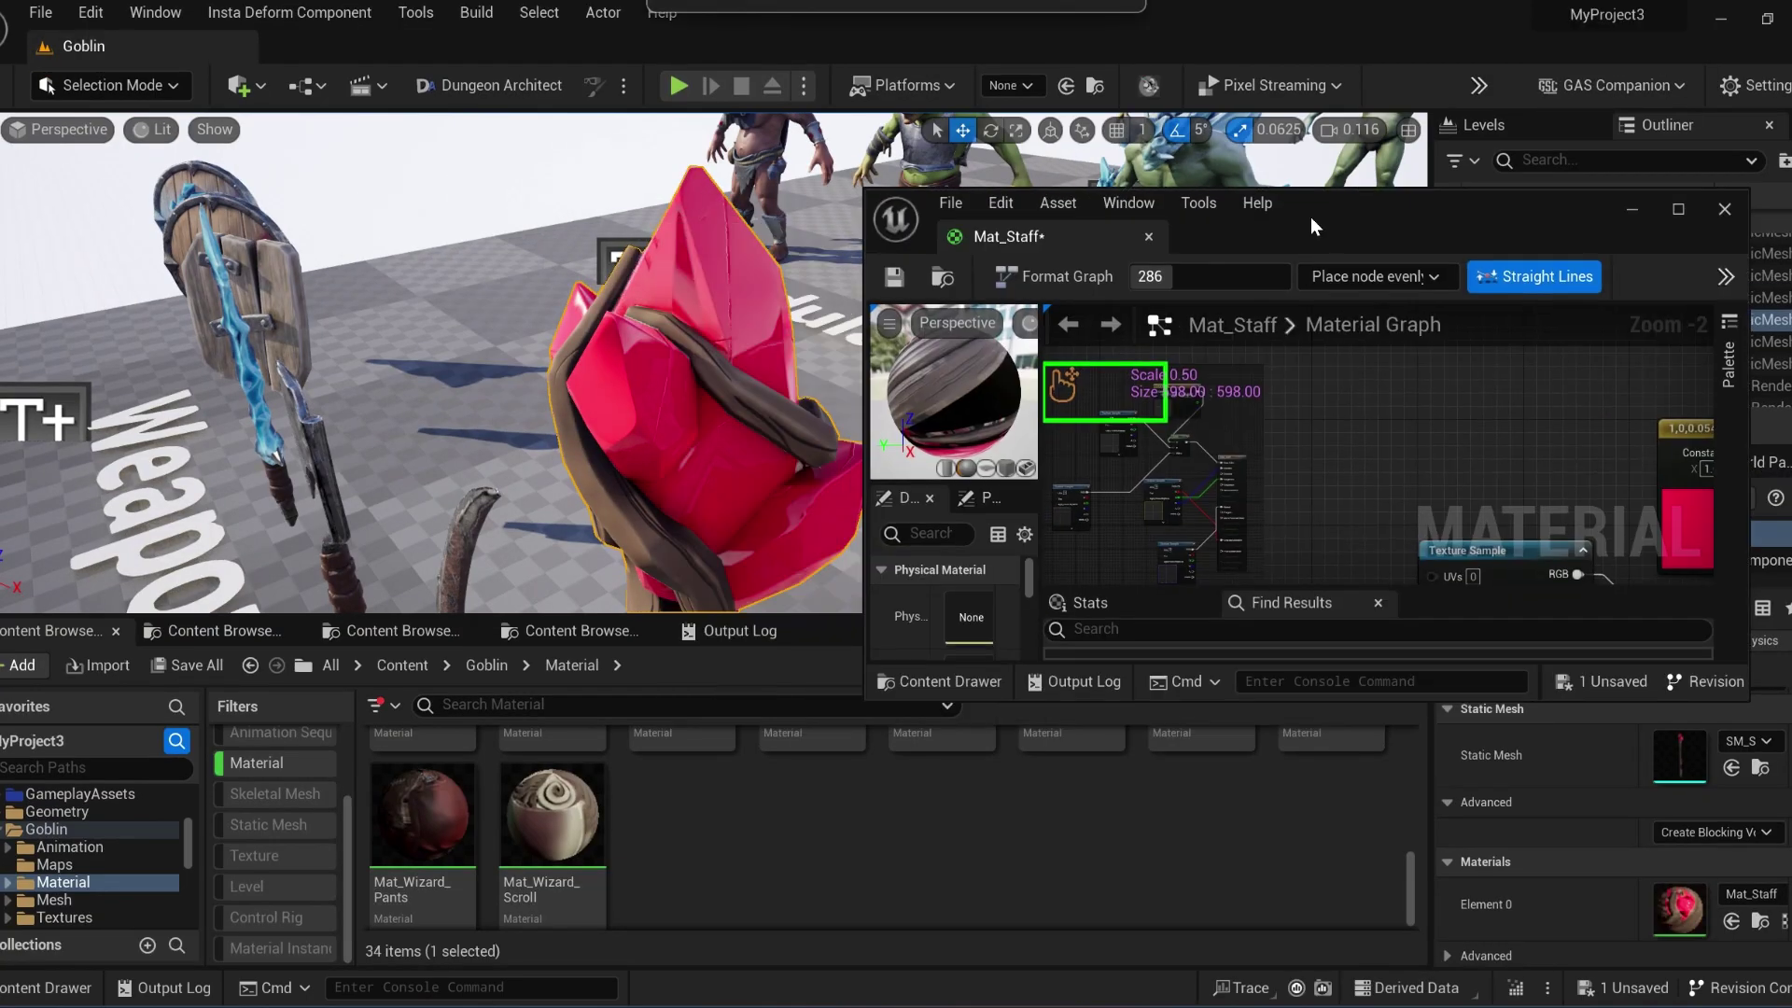
# Step: Change the constant's color to green (R 0.0, G 1.0, B 0.185323) and apply the material
pyautogui.click(1722, 272)
pyautogui.click(1395, 397)
pyautogui.doubleClick(1680, 508)
pyautogui.moveTo(1288, 569); pyautogui.dragTo(1251, 526)
pyautogui.click(1491, 971)
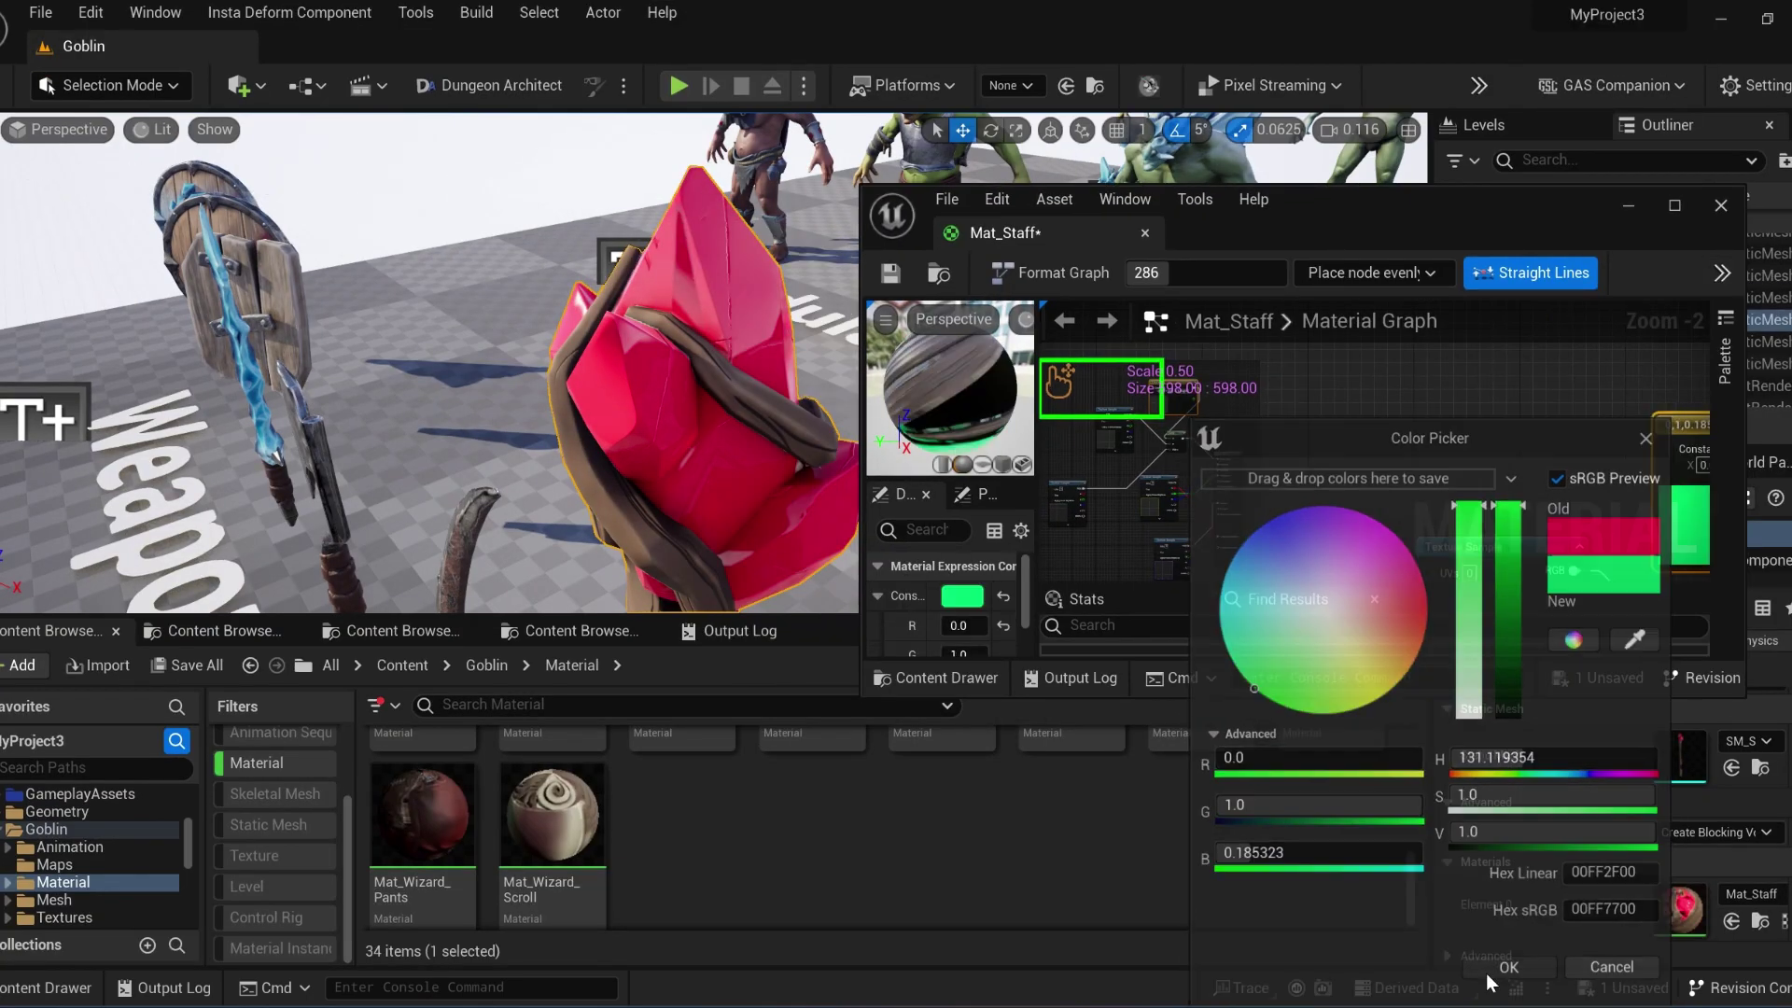
pyautogui.click(1726, 272)
pyautogui.click(1635, 312)
# Step: Connect the color texture's RGB output directly to Base Color and apply the material for comparison
pyautogui.moveTo(1547, 405); pyautogui.dragTo(1262, 301, button='right')
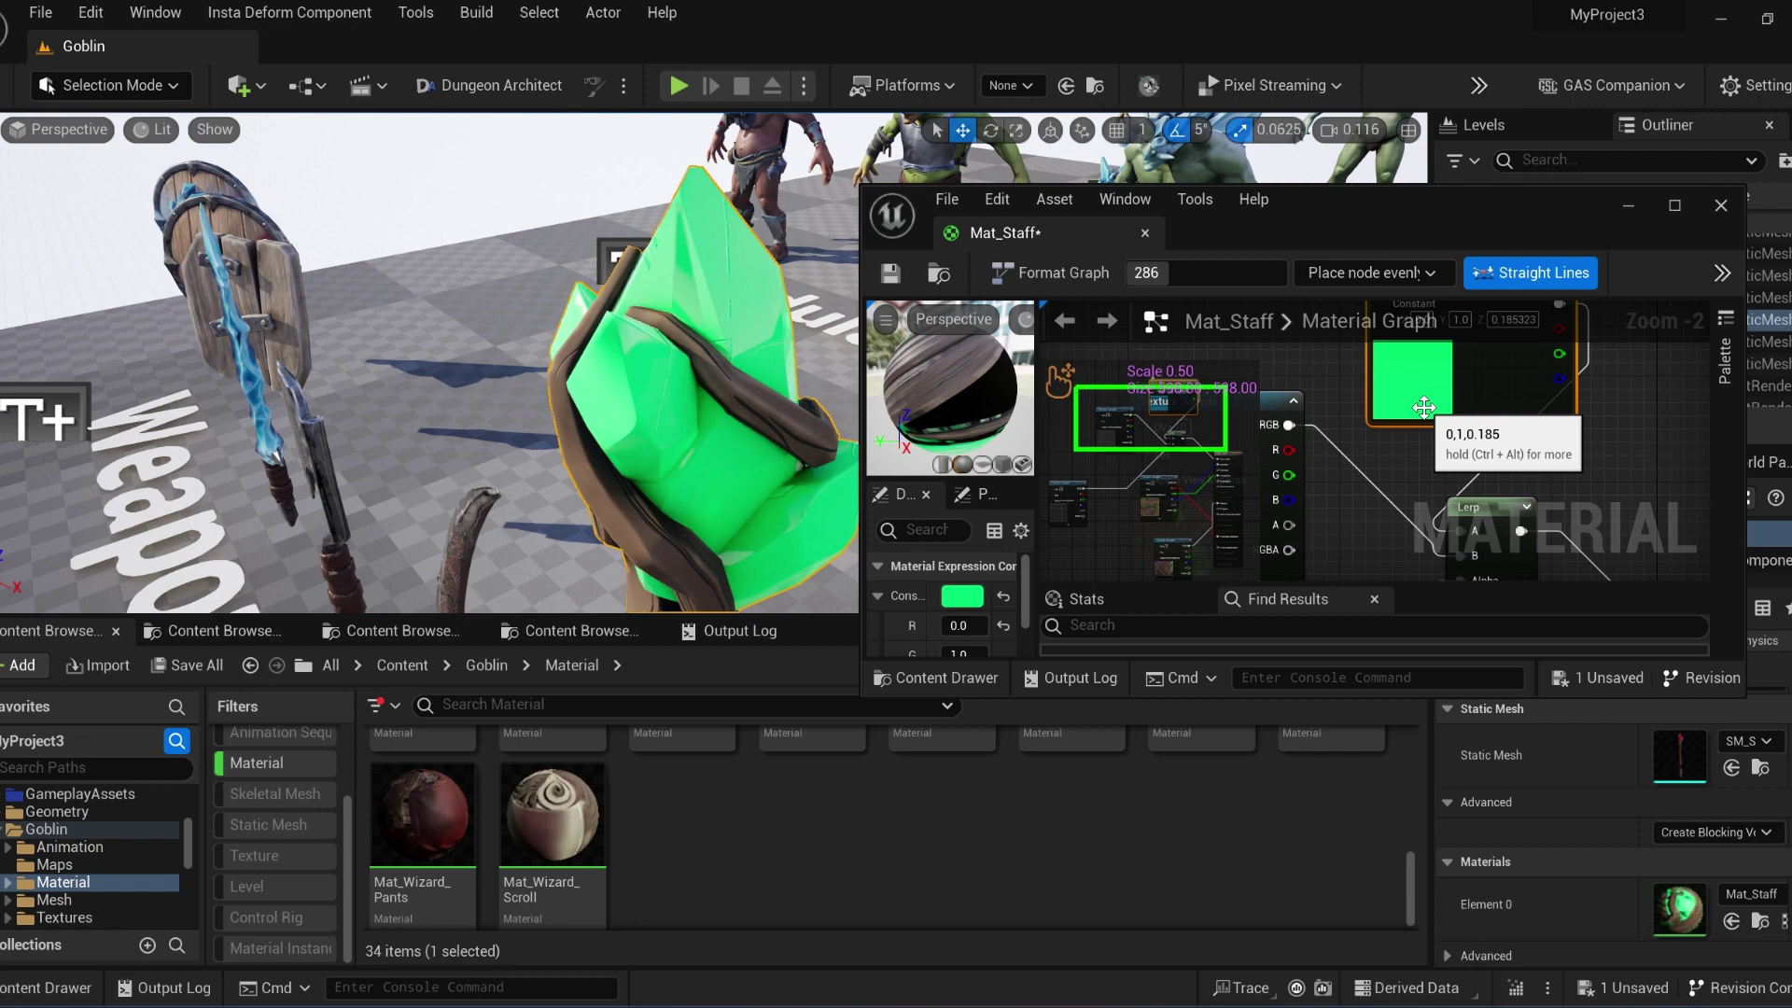
pyautogui.scroll(-2, 1433, 415)
pyautogui.moveTo(1376, 422)
pyautogui.mouseDown(button='right')
pyautogui.moveTo(1328, 420)
pyautogui.moveTo(1373, 410)
pyautogui.mouseUp(button='right')
pyautogui.moveTo(1316, 390); pyautogui.dragTo(1594, 520)
pyautogui.click(1721, 273)
pyautogui.click(1683, 315)
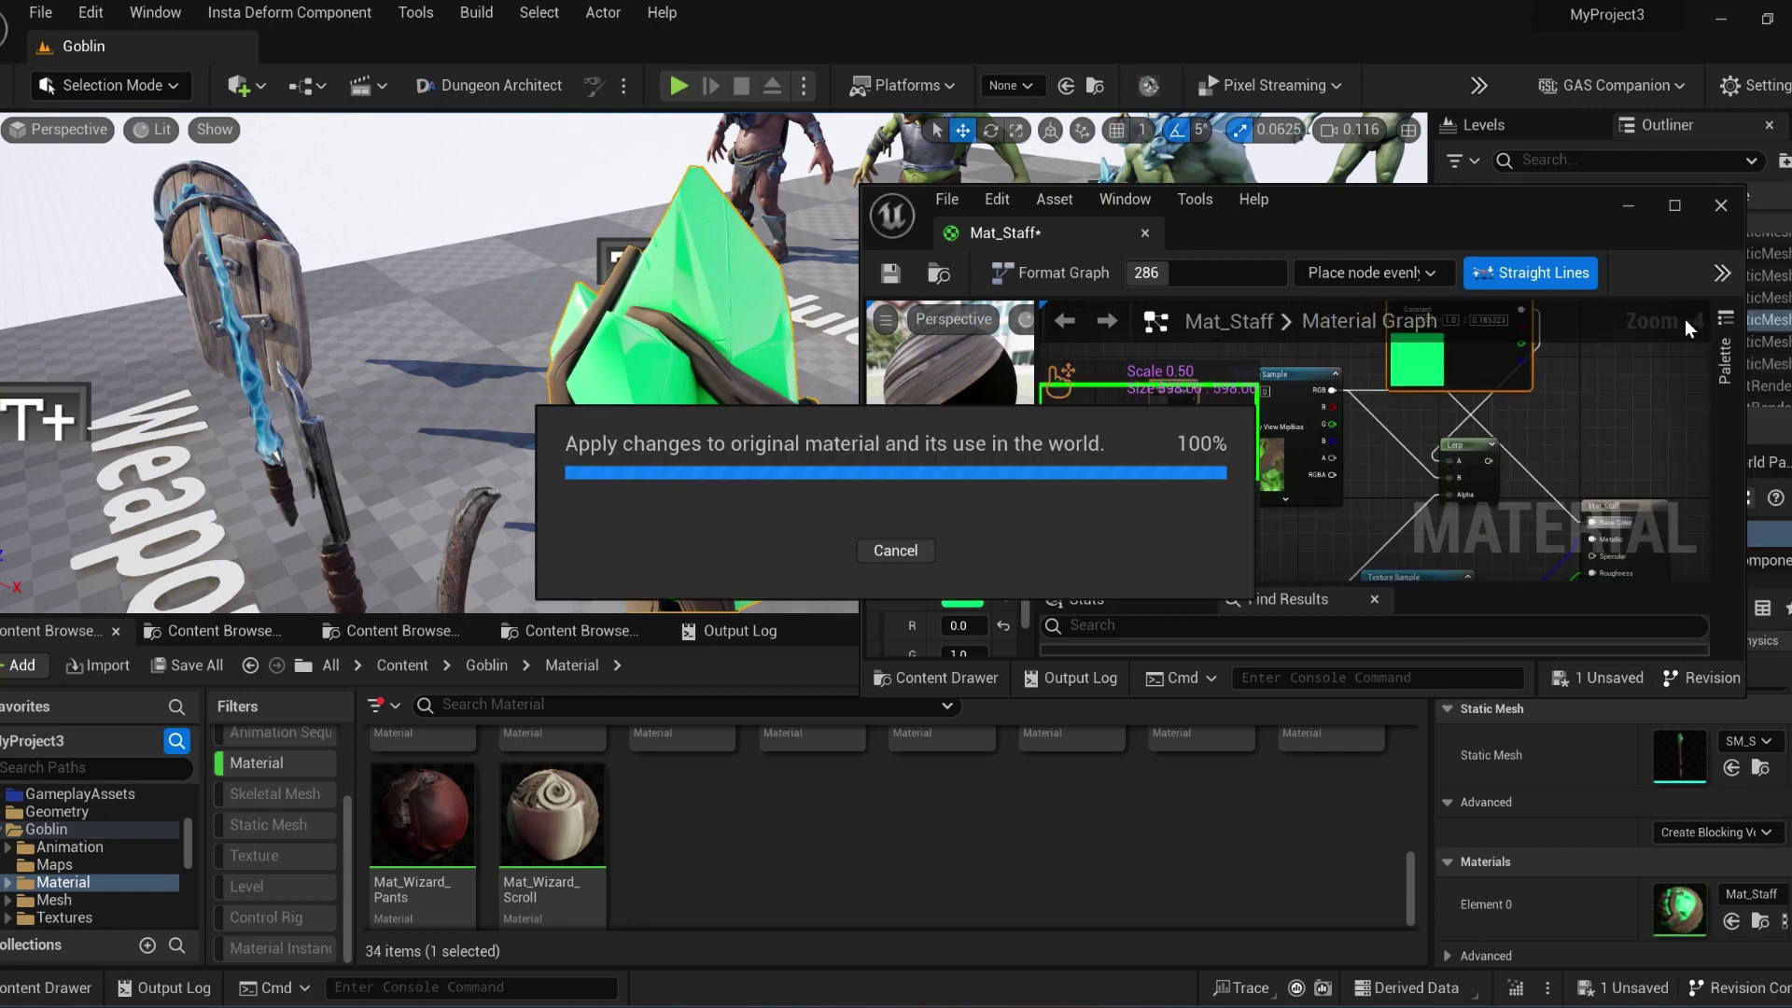
# Step: Add a Desaturation node fed by the color texture's RGB output and reposition the constant color node above it
pyautogui.click(1672, 209)
pyautogui.scroll(2, 560, 373)
pyautogui.moveTo(553, 341); pyautogui.dragTo(687, 404)
pyautogui.write('desat')
pyautogui.press('Return')
pyautogui.moveTo(1025, 231); pyautogui.dragTo(707, 180)
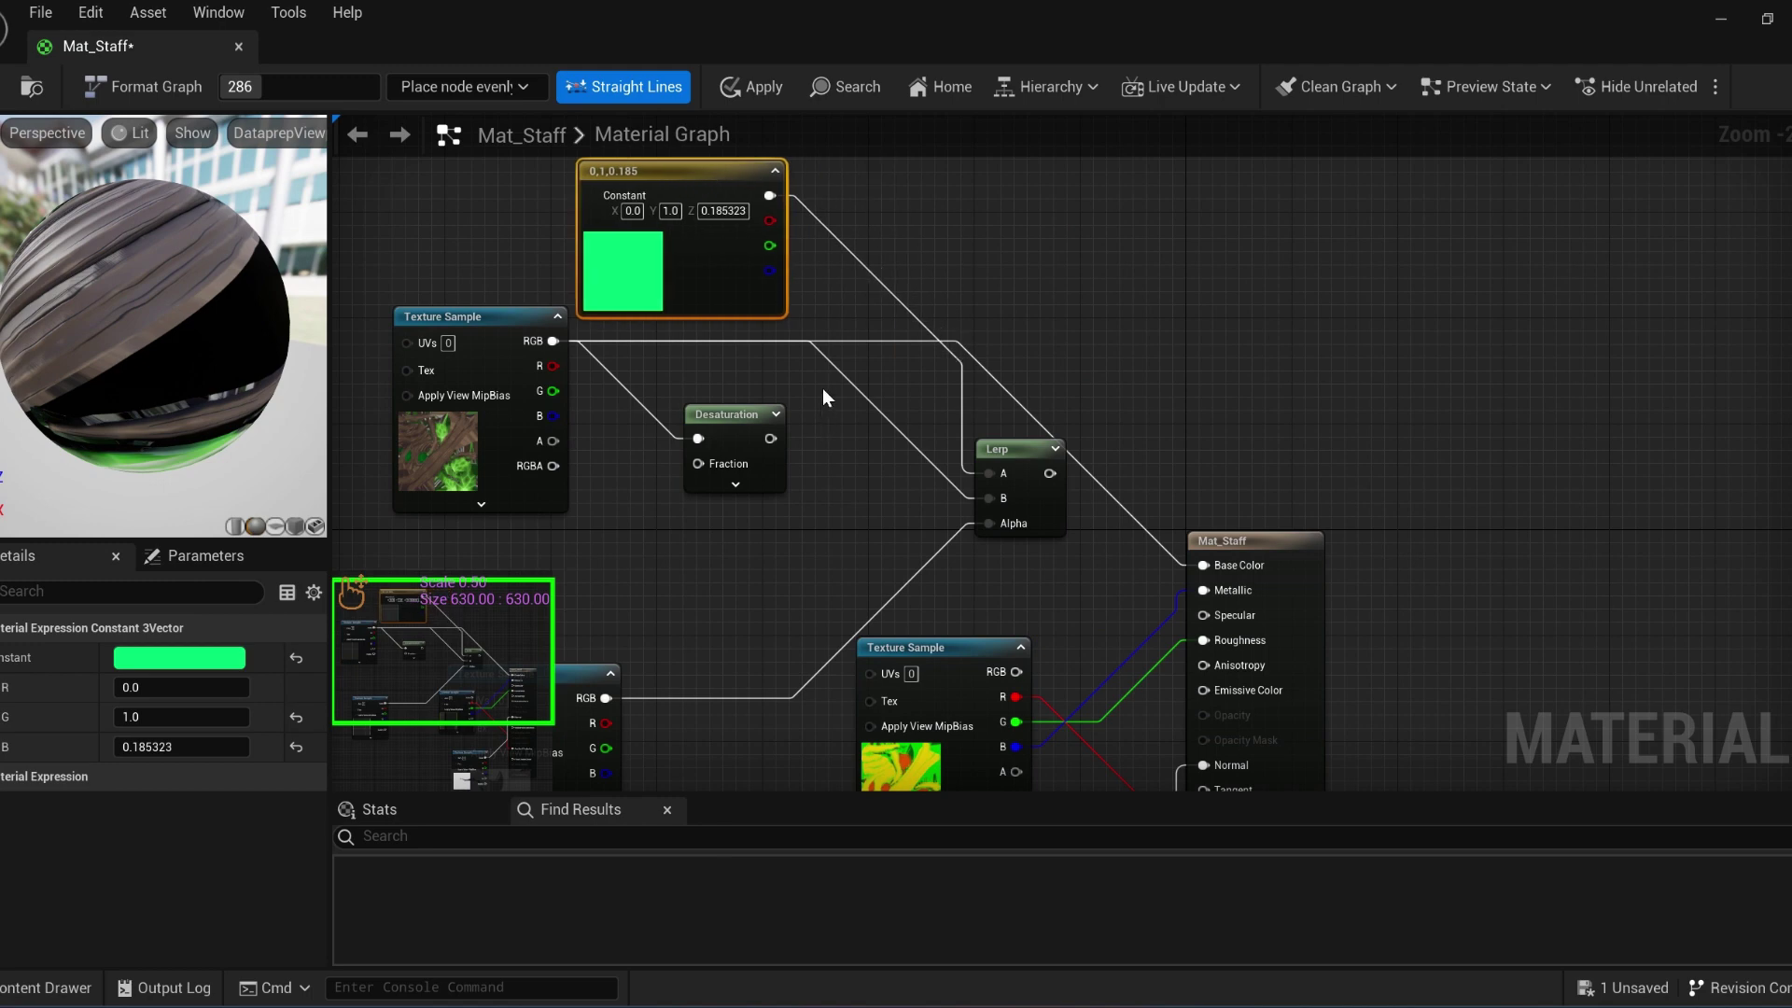
# Step: Add a Multiply node combining the constant color with the desaturated texture and feed it into the Lerp's A input
pyautogui.moveTo(1013, 449)
pyautogui.mouseDown()
pyautogui.moveTo(1050, 420)
pyautogui.moveTo(1035, 435)
pyautogui.mouseUp()
pyautogui.press('m')
pyautogui.click(966, 242)
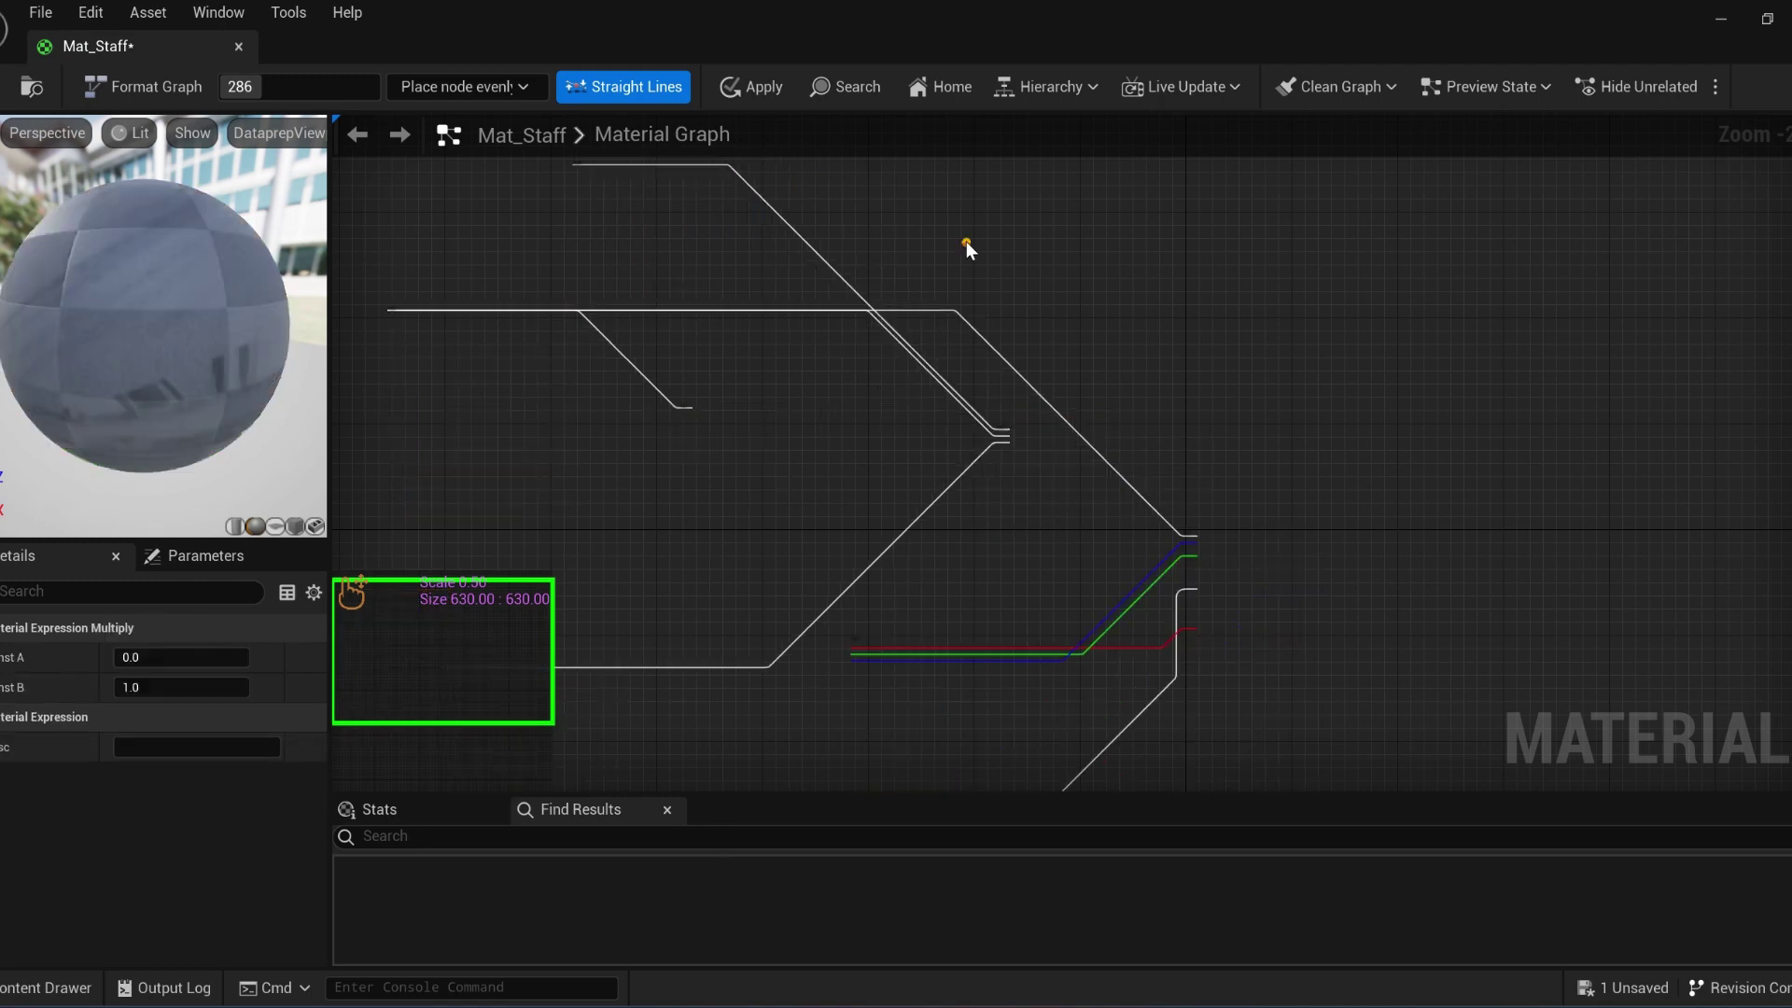
pyautogui.moveTo(770, 439); pyautogui.dragTo(1018, 460)
# Step: Set the constant's color to red (R 1.0, G 0.003183, B 0.0)
pyautogui.doubleClick(649, 268)
pyautogui.click(886, 459)
pyautogui.click(977, 816)
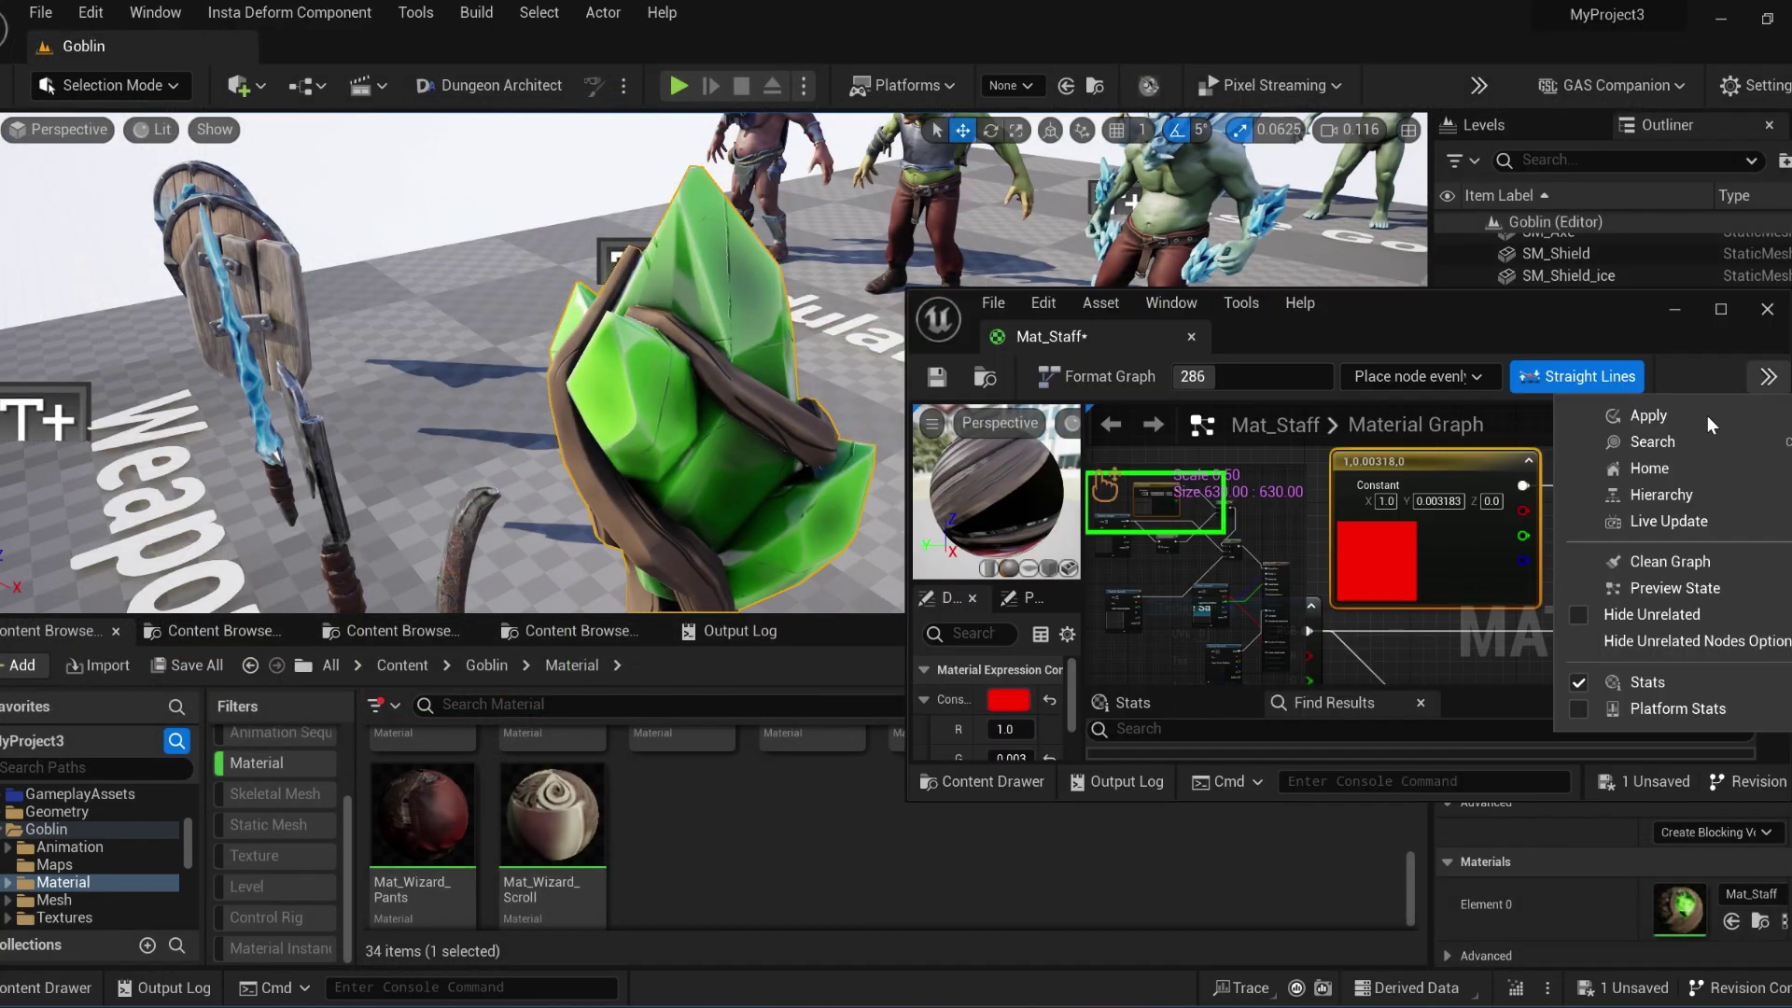
# Step: Try the red constant directly in the Lerp's A input, apply it, and restore the Multiply connection
pyautogui.moveTo(772, 414); pyautogui.dragTo(719, 425, button='right')
pyautogui.scroll(-3, 1406, 458)
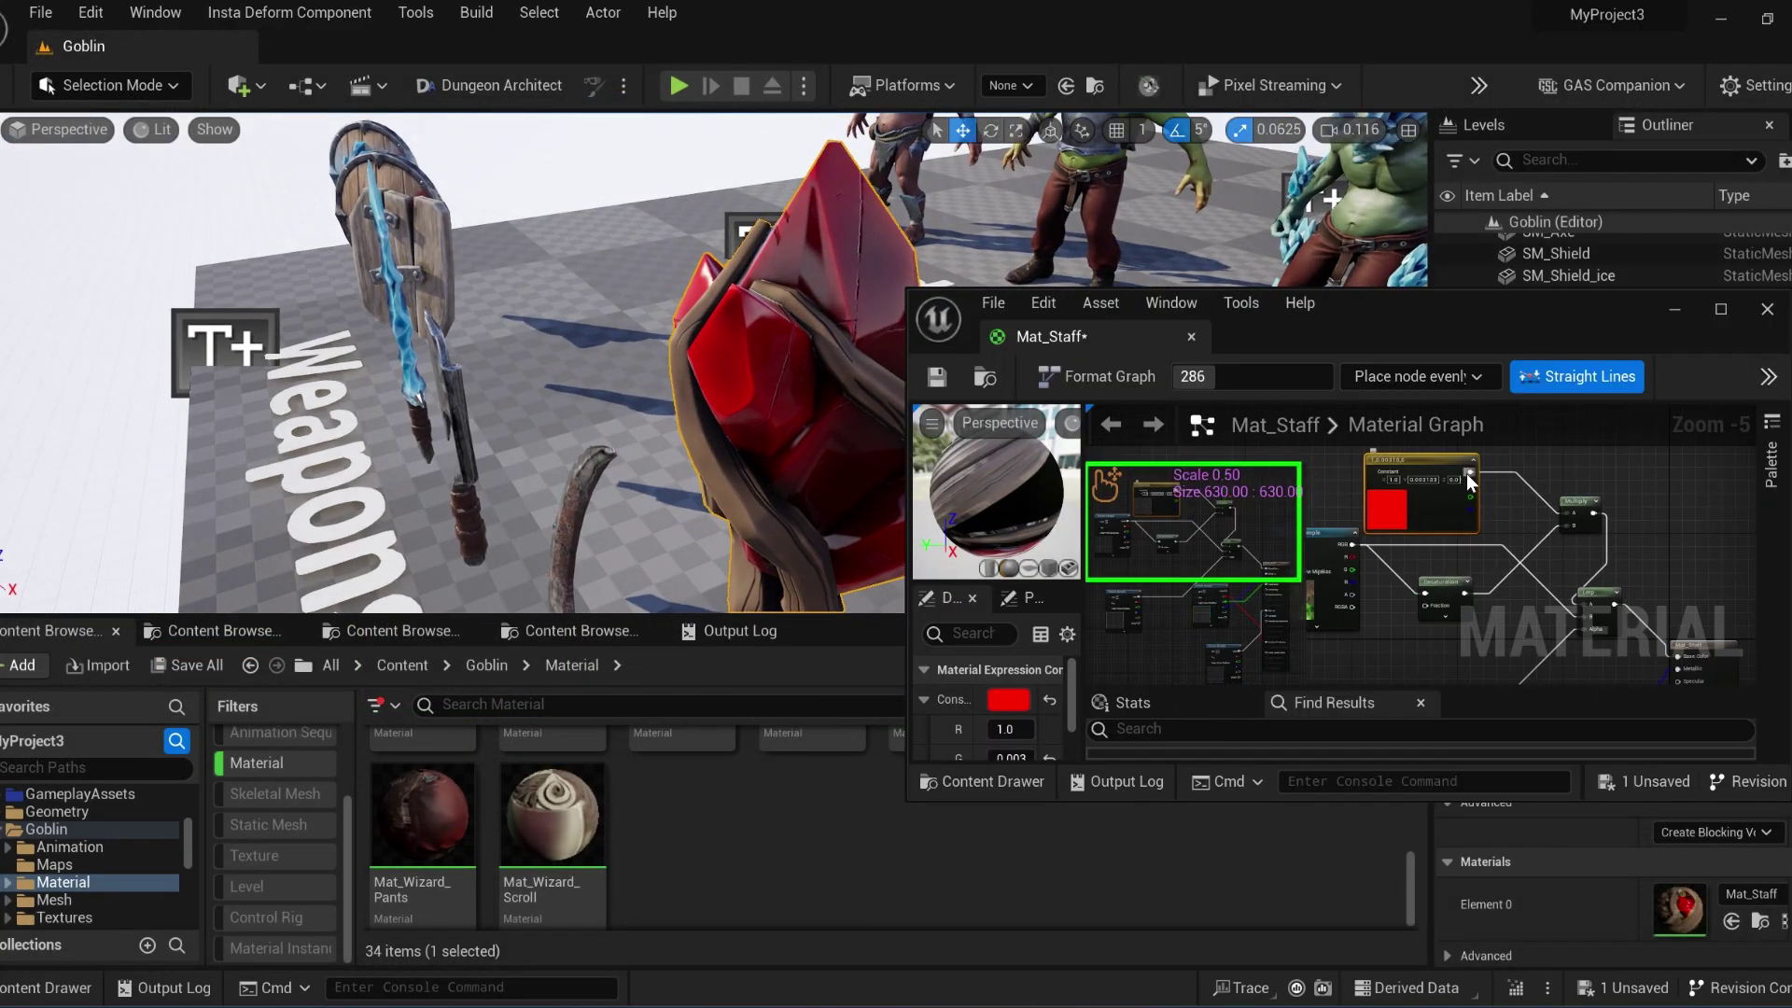
pyautogui.moveTo(1586, 602); pyautogui.dragTo(1587, 605)
pyautogui.click(1767, 377)
pyautogui.click(1695, 417)
pyautogui.scroll(1, 1594, 513)
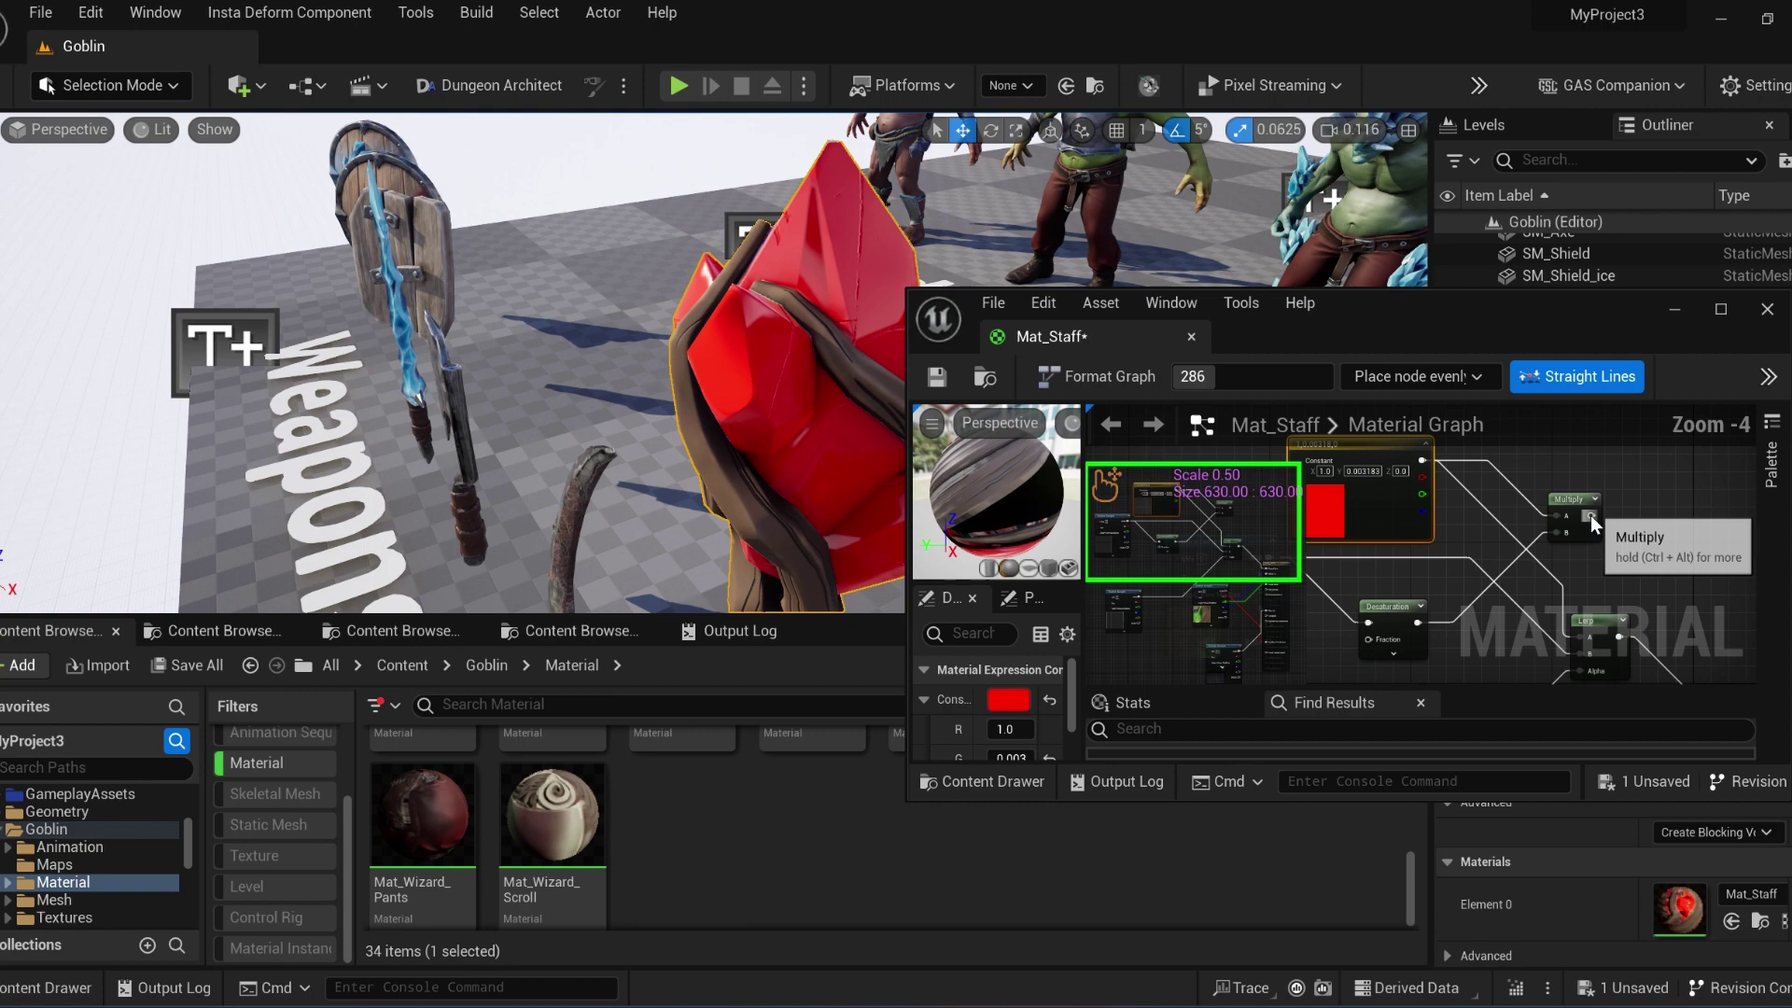
pyautogui.moveTo(1591, 516); pyautogui.dragTo(1583, 636)
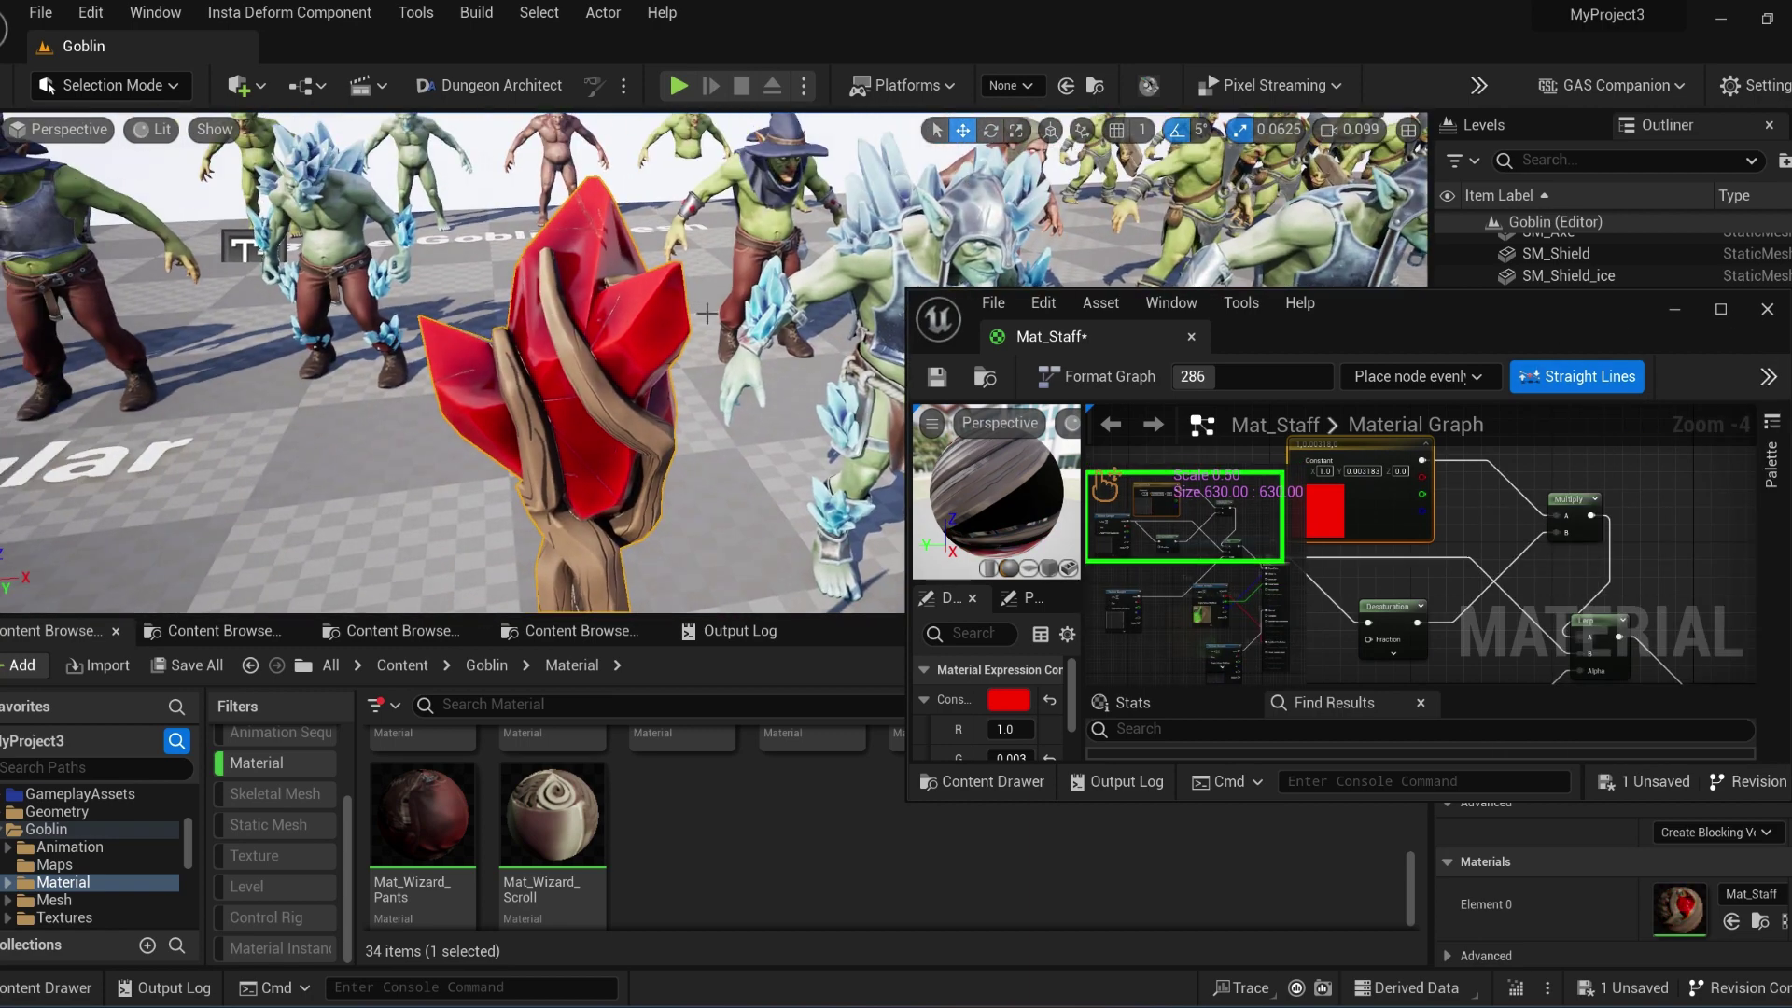
pyautogui.scroll(-2, 1660, 573)
# Step: Duplicate the mask Texture Sample and assign the staff mask texture with the small dark spots to the copy
pyautogui.click(1720, 310)
pyautogui.scroll(4, 672, 168)
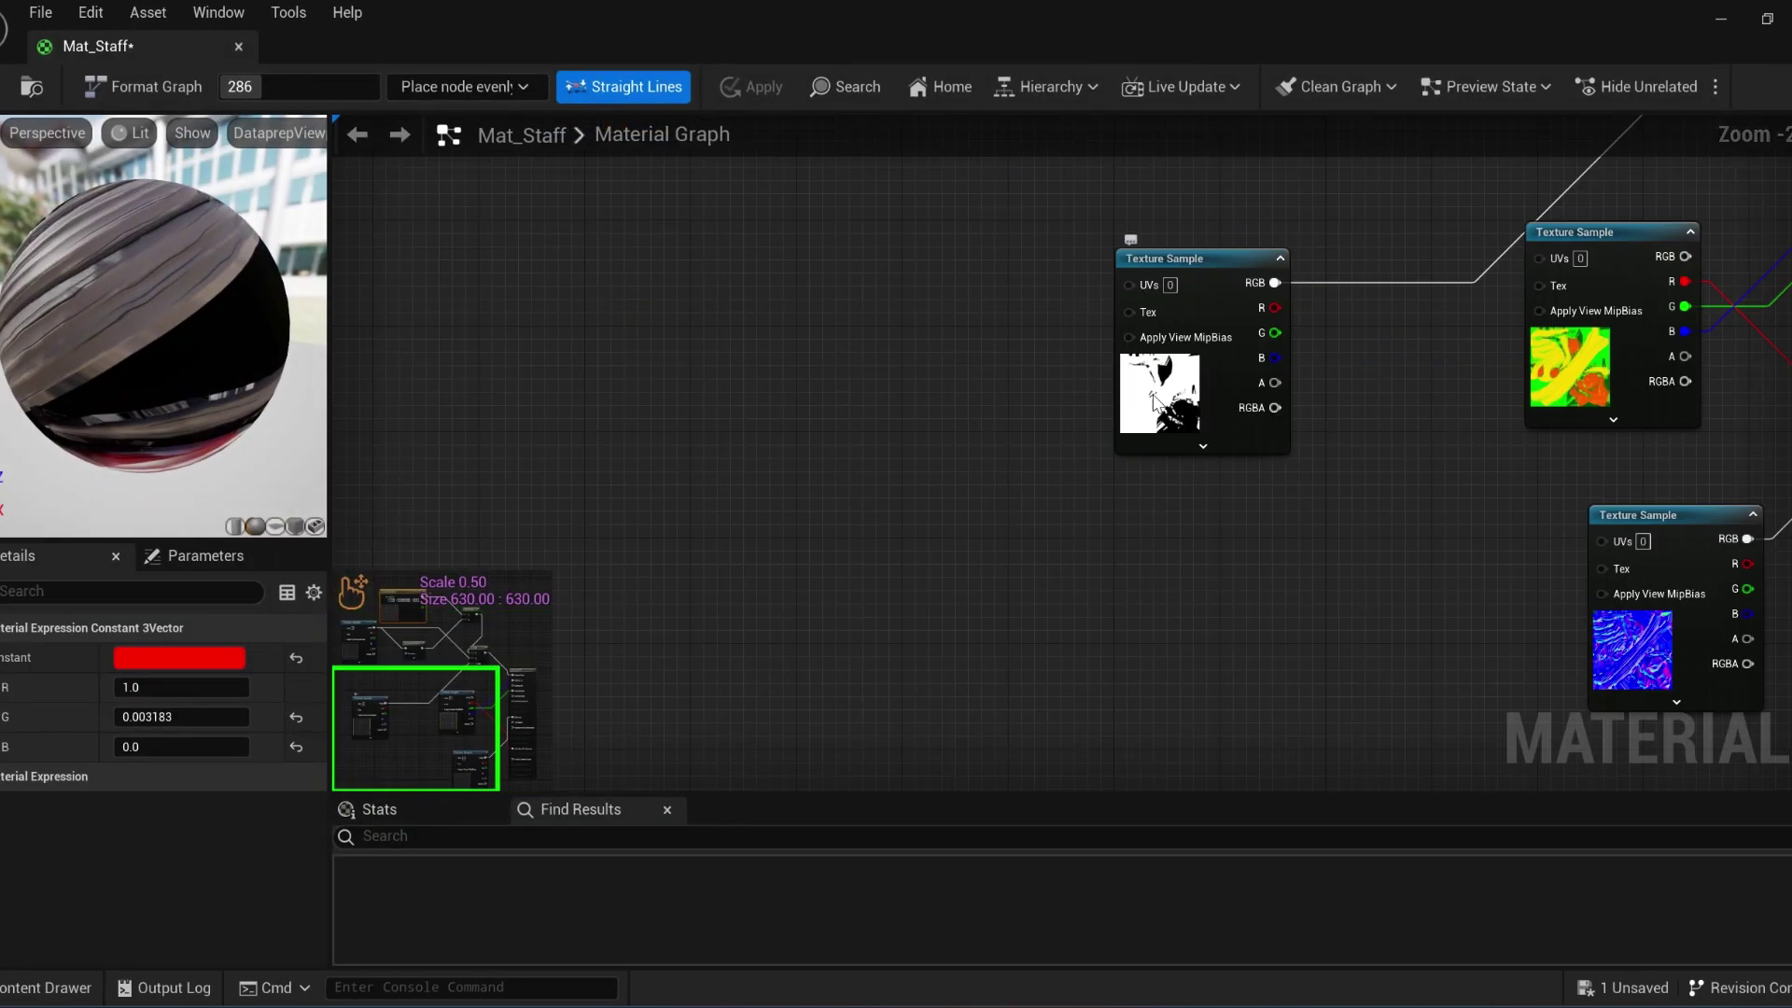
pyautogui.click(1188, 425)
pyautogui.hotkey('ctrl', 'd')
pyautogui.click(234, 838)
pyautogui.click(325, 746)
# Step: Move the second mask Texture Sample to the free space above the red constant
pyautogui.scroll(-3, 826, 428)
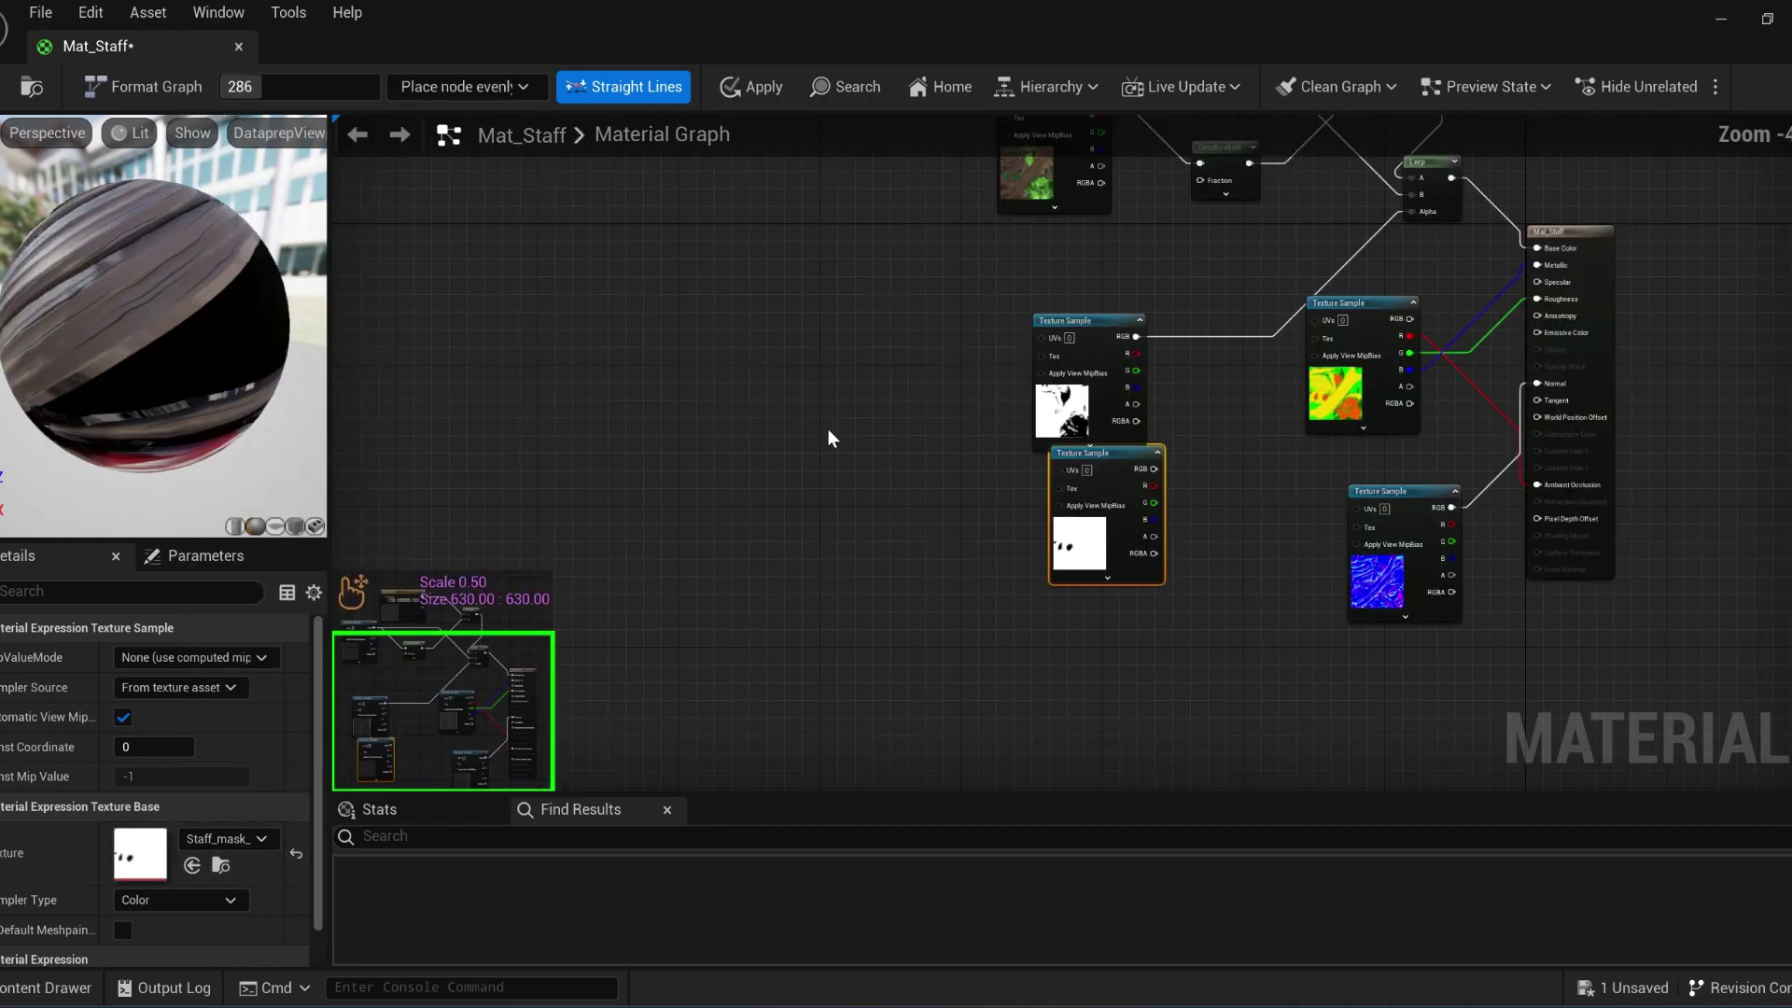
pyautogui.moveTo(958, 583); pyautogui.dragTo(1013, 381)
pyautogui.scroll(5, 888, 221)
pyautogui.scroll(-5, 1061, 602)
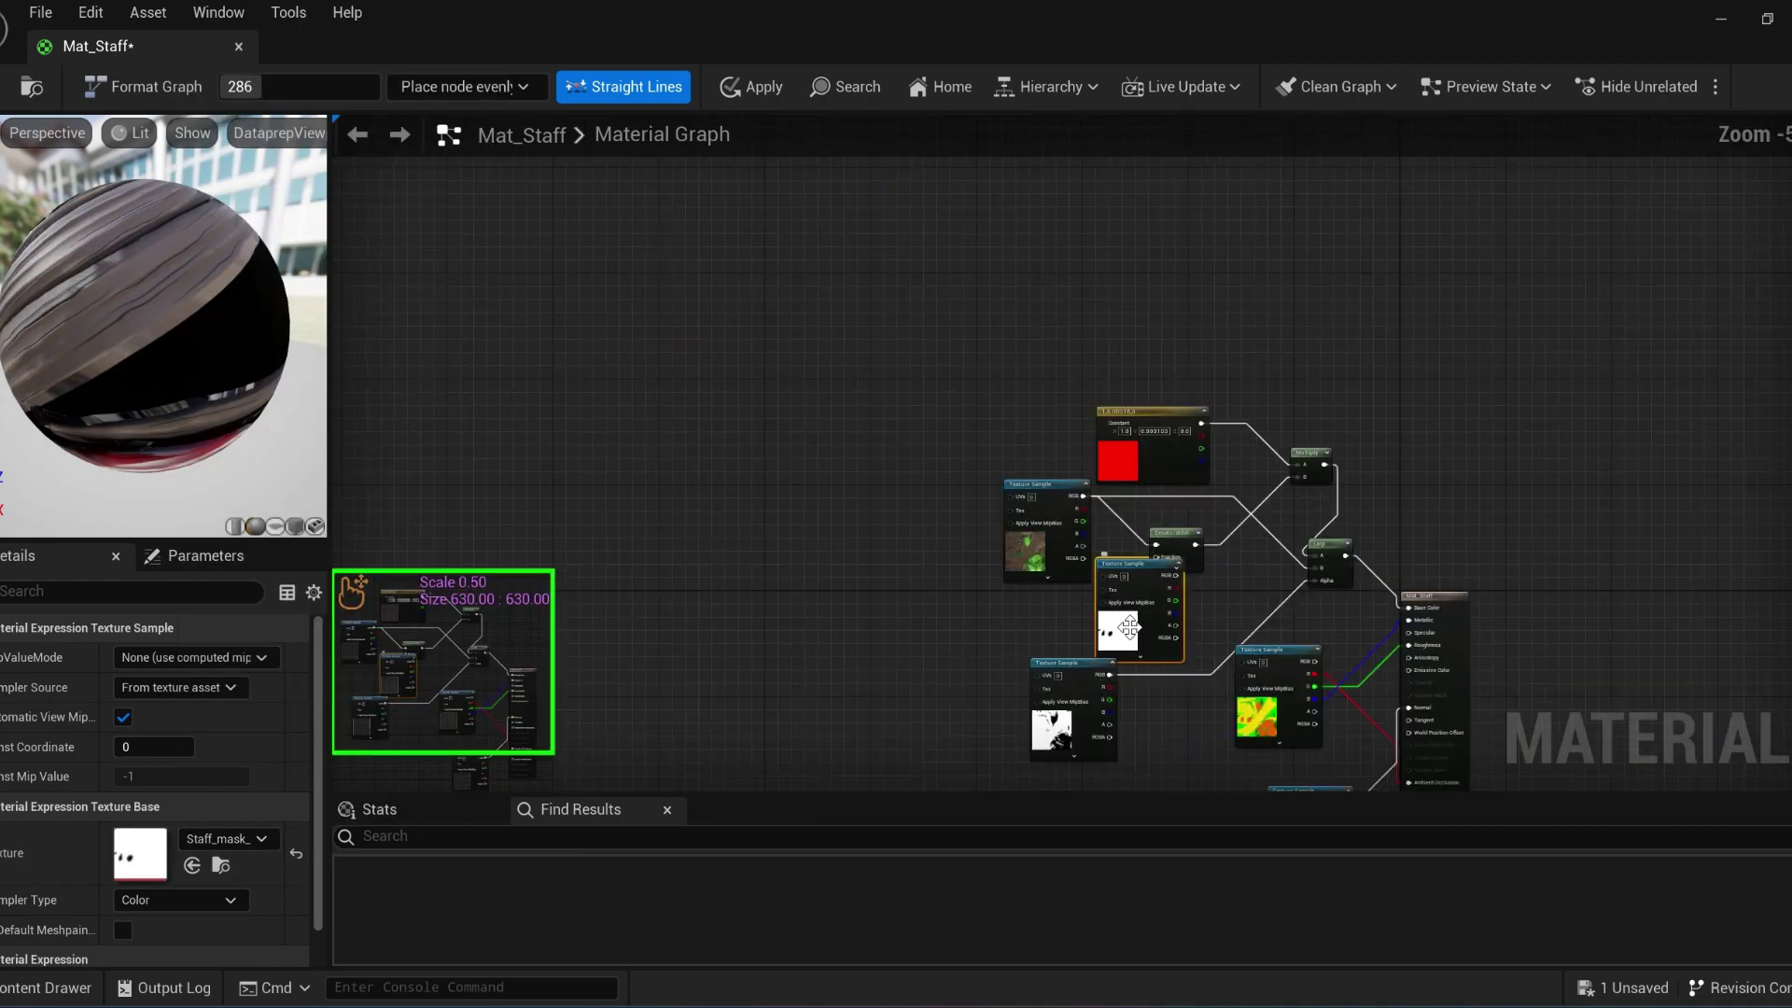
pyautogui.moveTo(1130, 614); pyautogui.dragTo(1260, 314)
# Step: Add a second Lerp with the new mask as Alpha, and route the first Lerp's result through it to Base Color
pyautogui.moveTo(1410, 326); pyautogui.dragTo(1161, 358, button='right')
pyautogui.click(1161, 357)
pyautogui.scroll(3, 1163, 358)
pyautogui.click(1150, 382)
pyautogui.moveTo(948, 228); pyautogui.dragTo(1146, 408)
pyautogui.scroll(-2, 1139, 400)
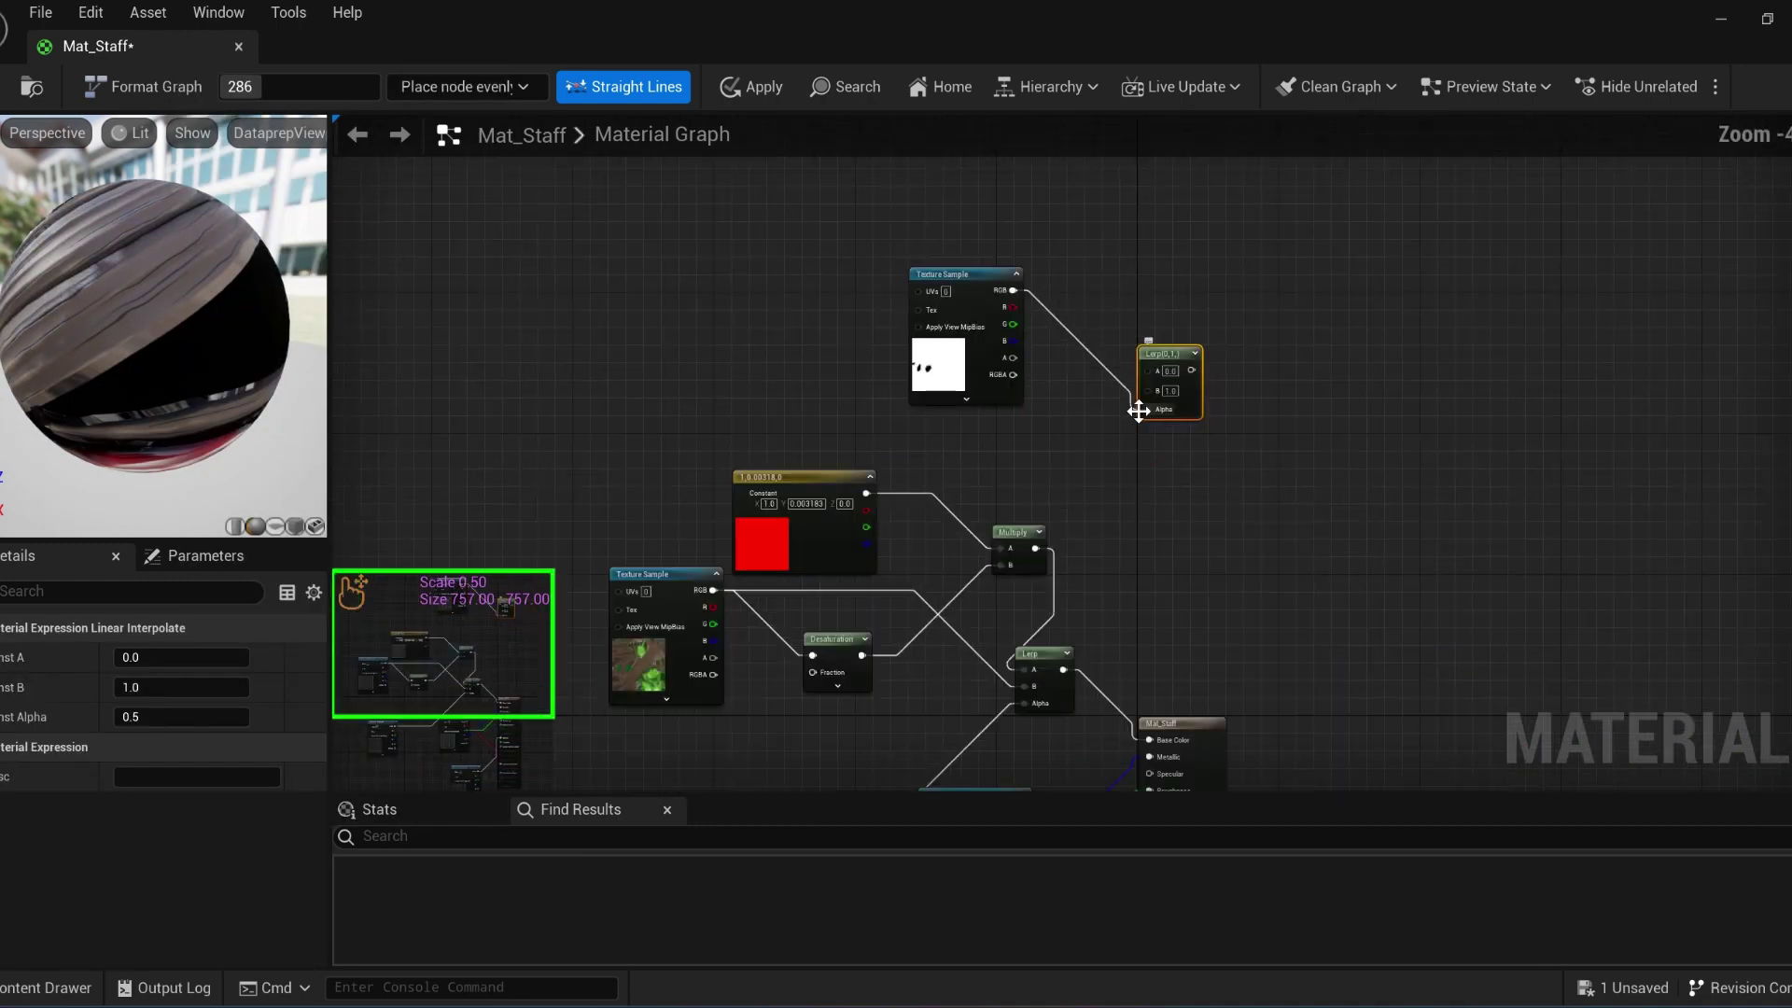
pyautogui.moveTo(1162, 319); pyautogui.dragTo(1171, 669)
# Step: Add a yellow Constant3Vector (R 1.0, G 0.959482, B 0.0) and connect it to the second Lerp's A input
pyautogui.press('3')
pyautogui.click(1107, 166)
pyautogui.doubleClick(1160, 229)
pyautogui.click(1339, 512)
pyautogui.moveTo(1353, 523); pyautogui.dragTo(1359, 523)
pyautogui.moveTo(1482, 382); pyautogui.dragTo(1482, 313)
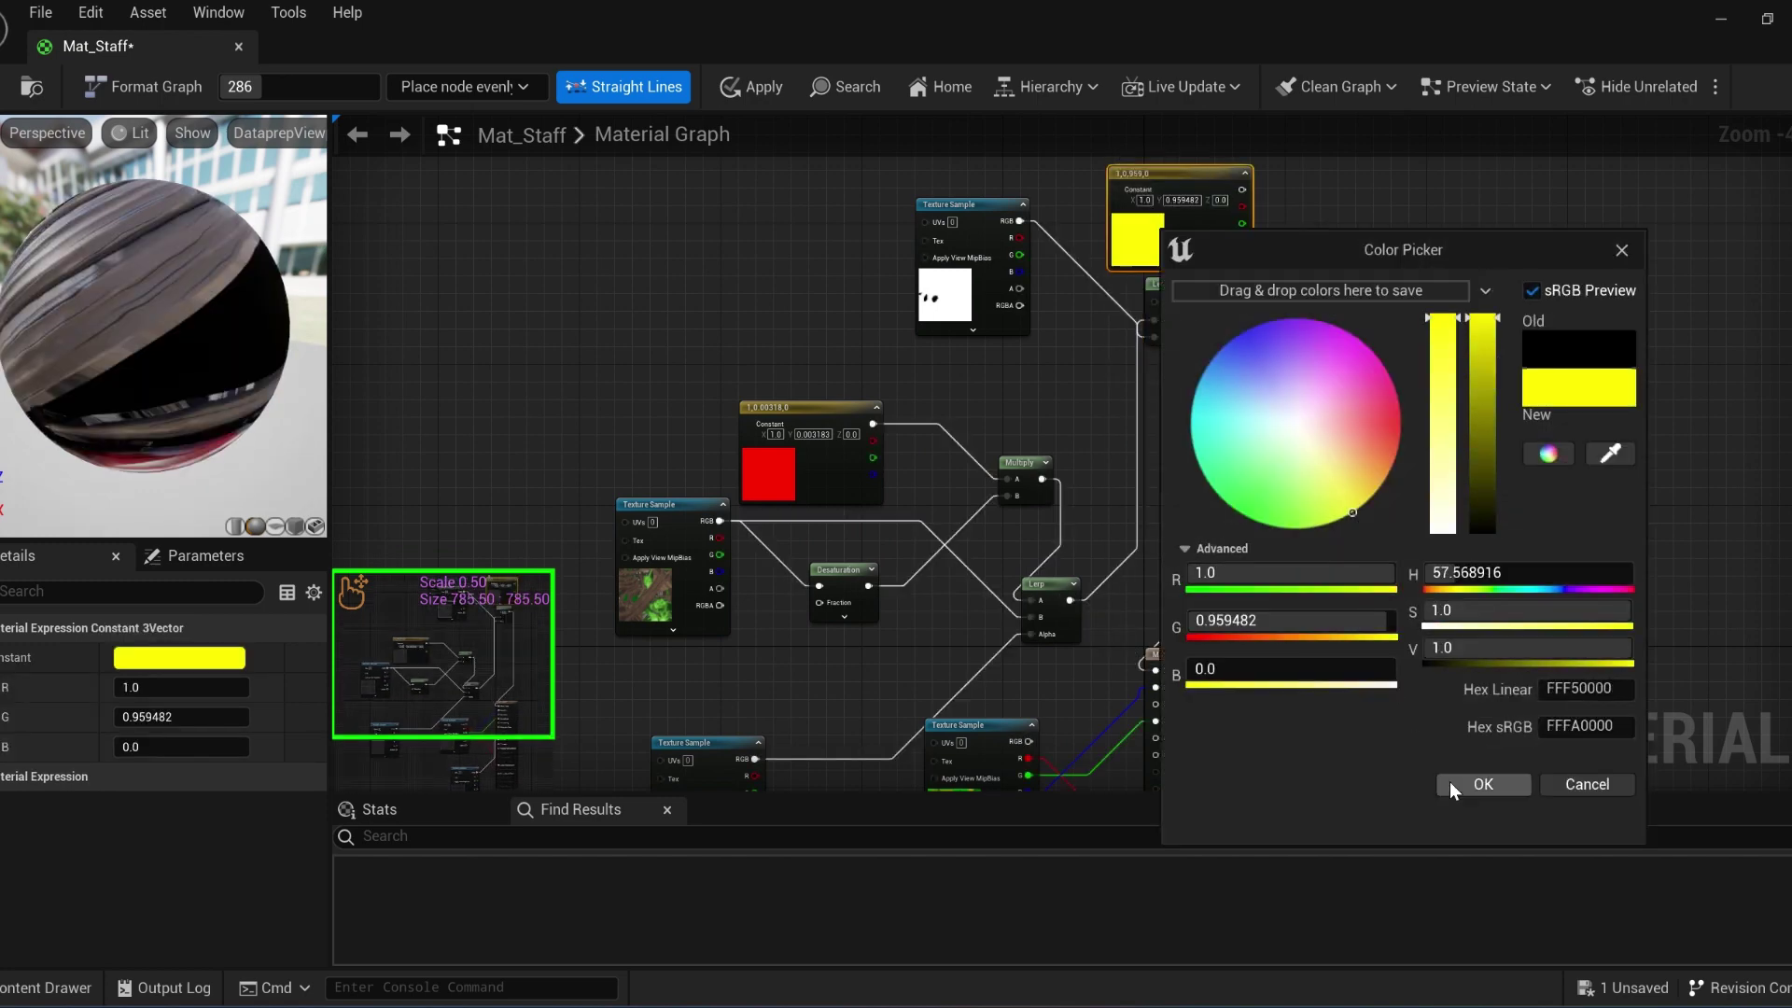
pyautogui.click(1453, 788)
pyautogui.moveTo(1242, 189); pyautogui.dragTo(1156, 300)
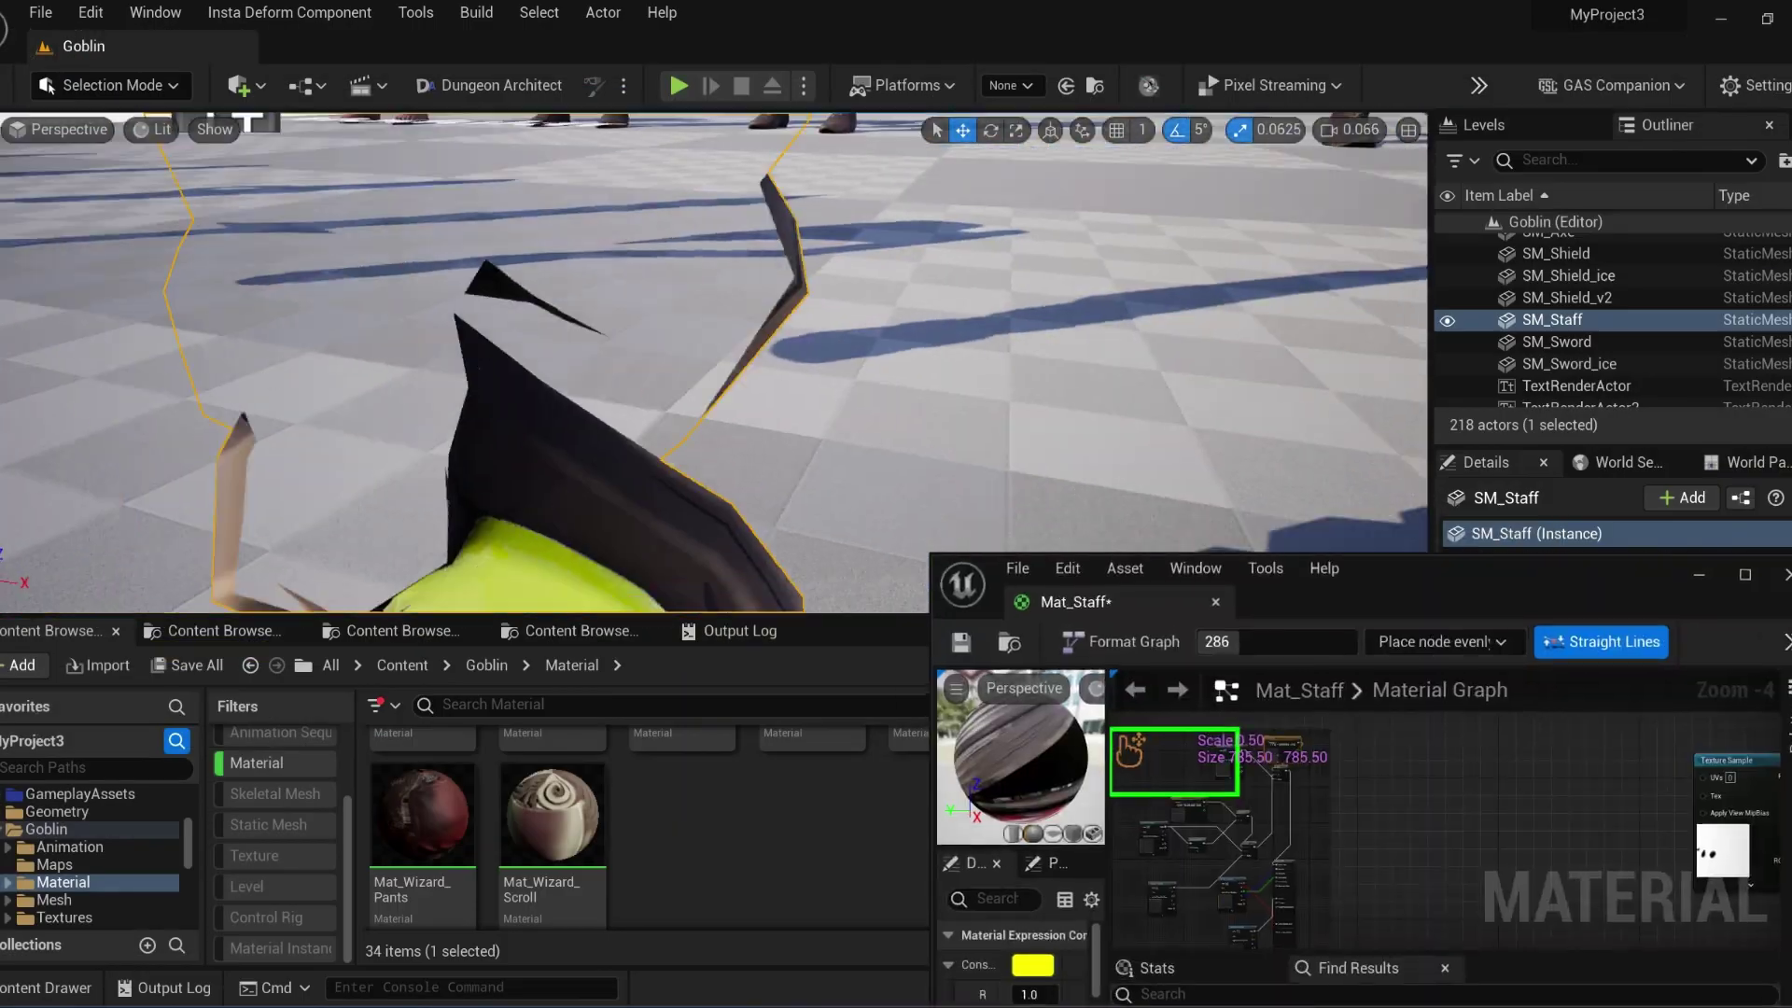
# Step: Inspect the gem at the staff's base and the crystal at its head in the level
pyautogui.scroll(-5, 660, 360)
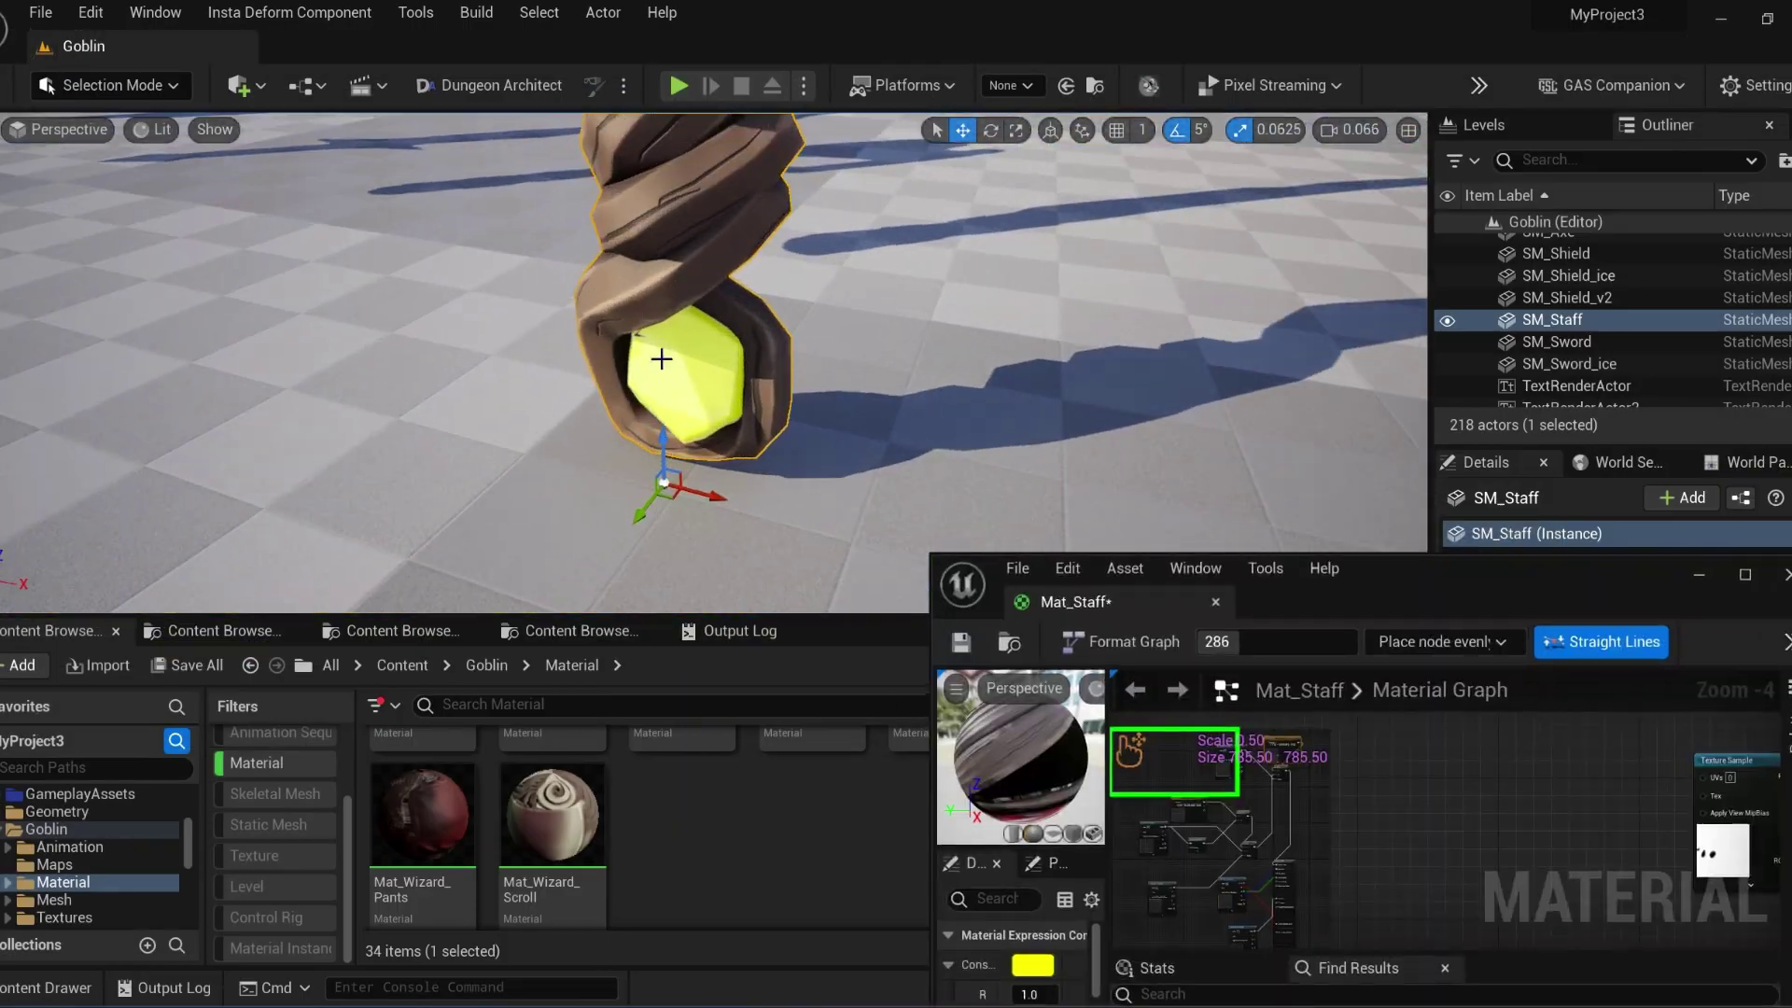
pyautogui.moveTo(660, 360)
pyautogui.mouseDown(button='right')
pyautogui.moveTo(660, 243)
pyautogui.moveTo(660, 360)
pyautogui.mouseUp(button='right')
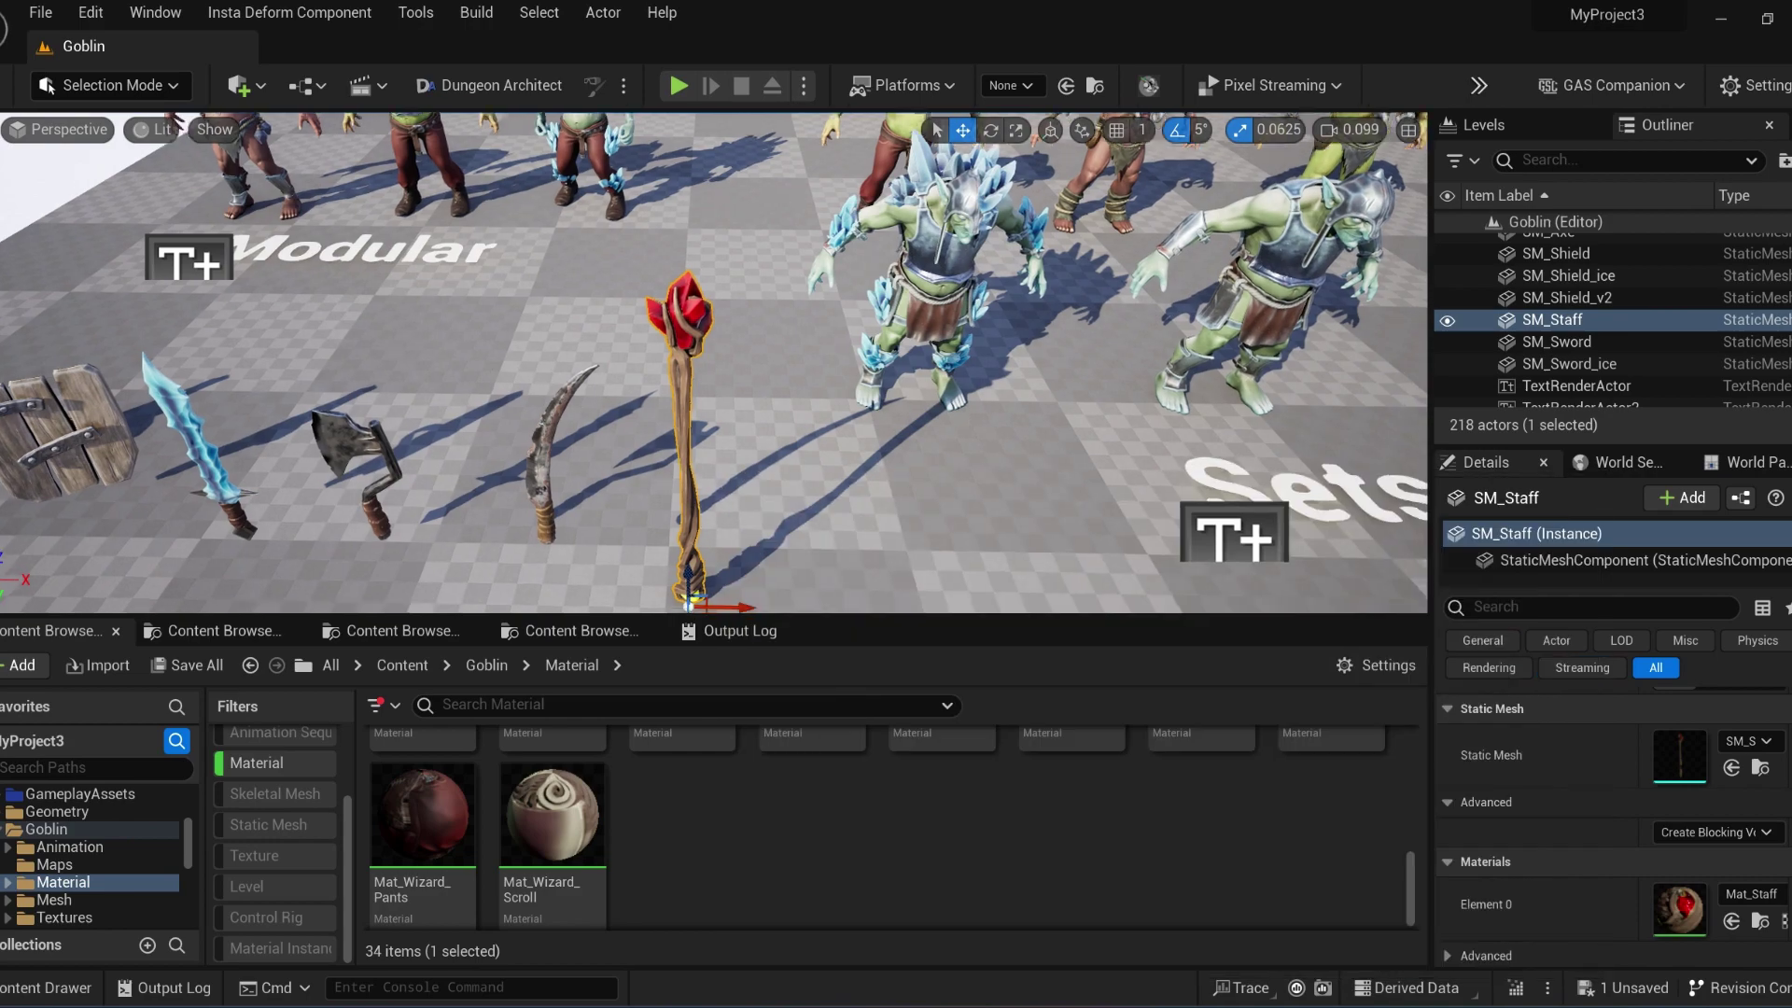
pyautogui.moveTo(713, 362); pyautogui.dragTo(803, 308, button='right')
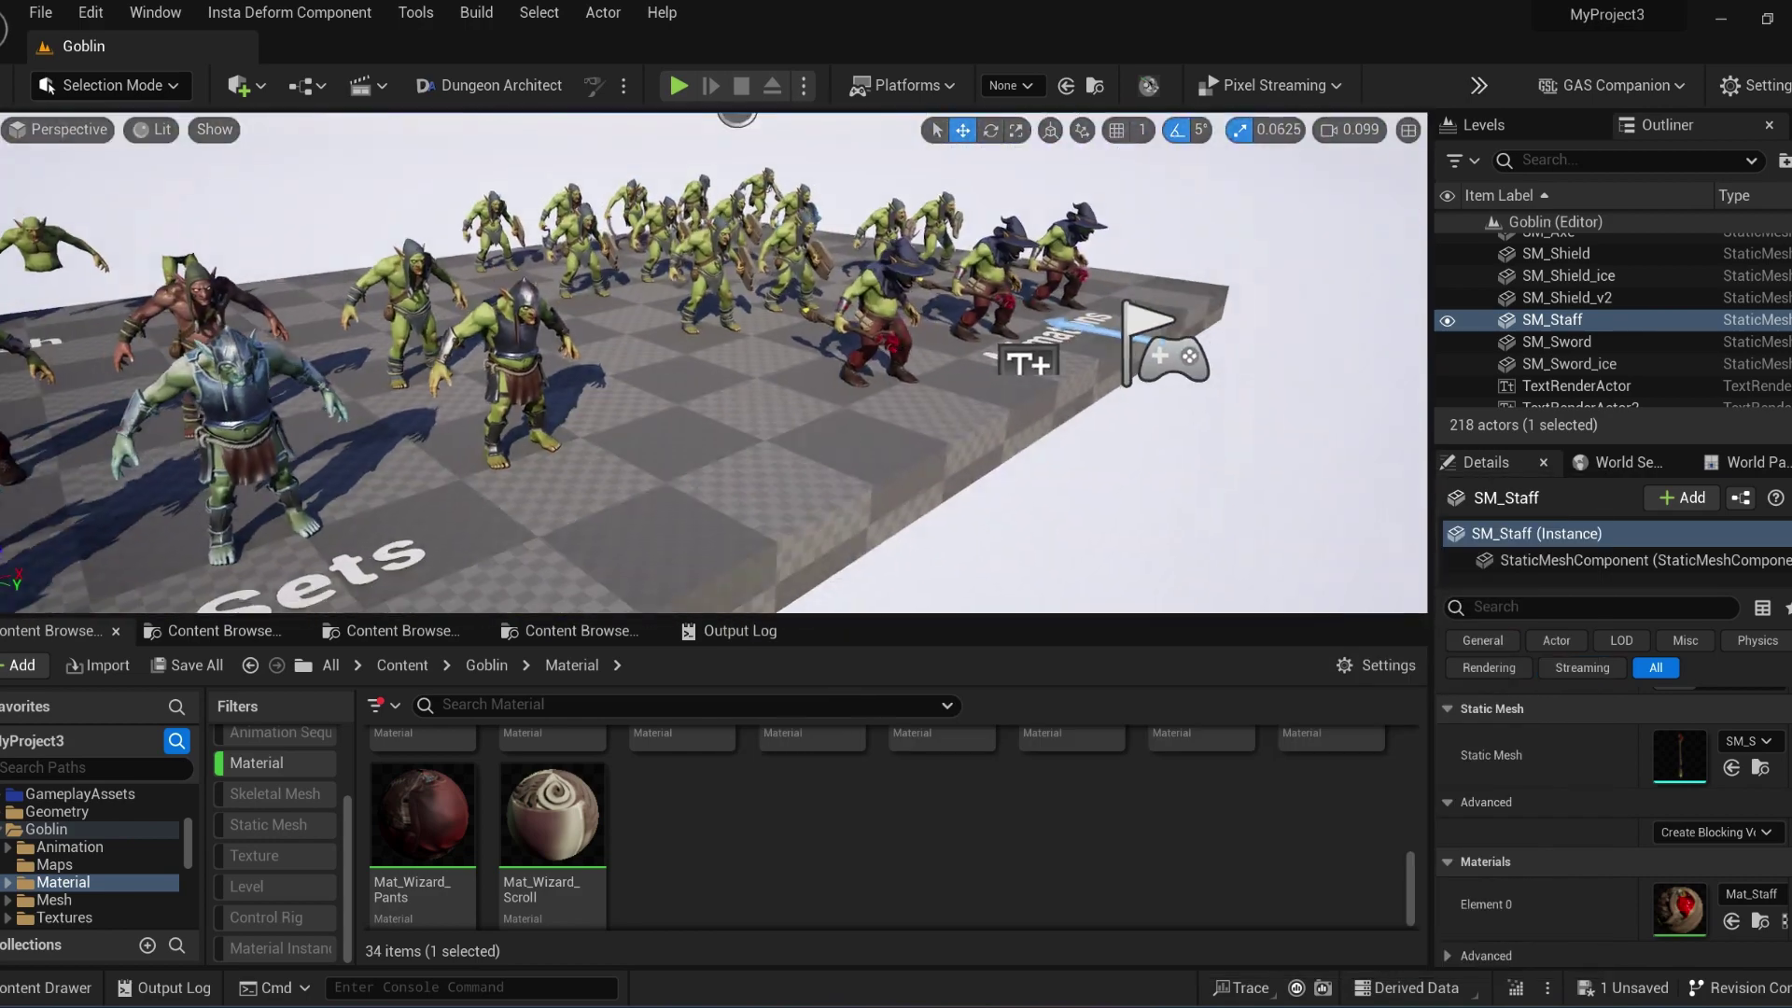
# Step: Select the ice body armor and a wizard hat among the displayed goblins, and open the Goblin pack's Animation folder
pyautogui.click(670, 881)
pyautogui.click(479, 329)
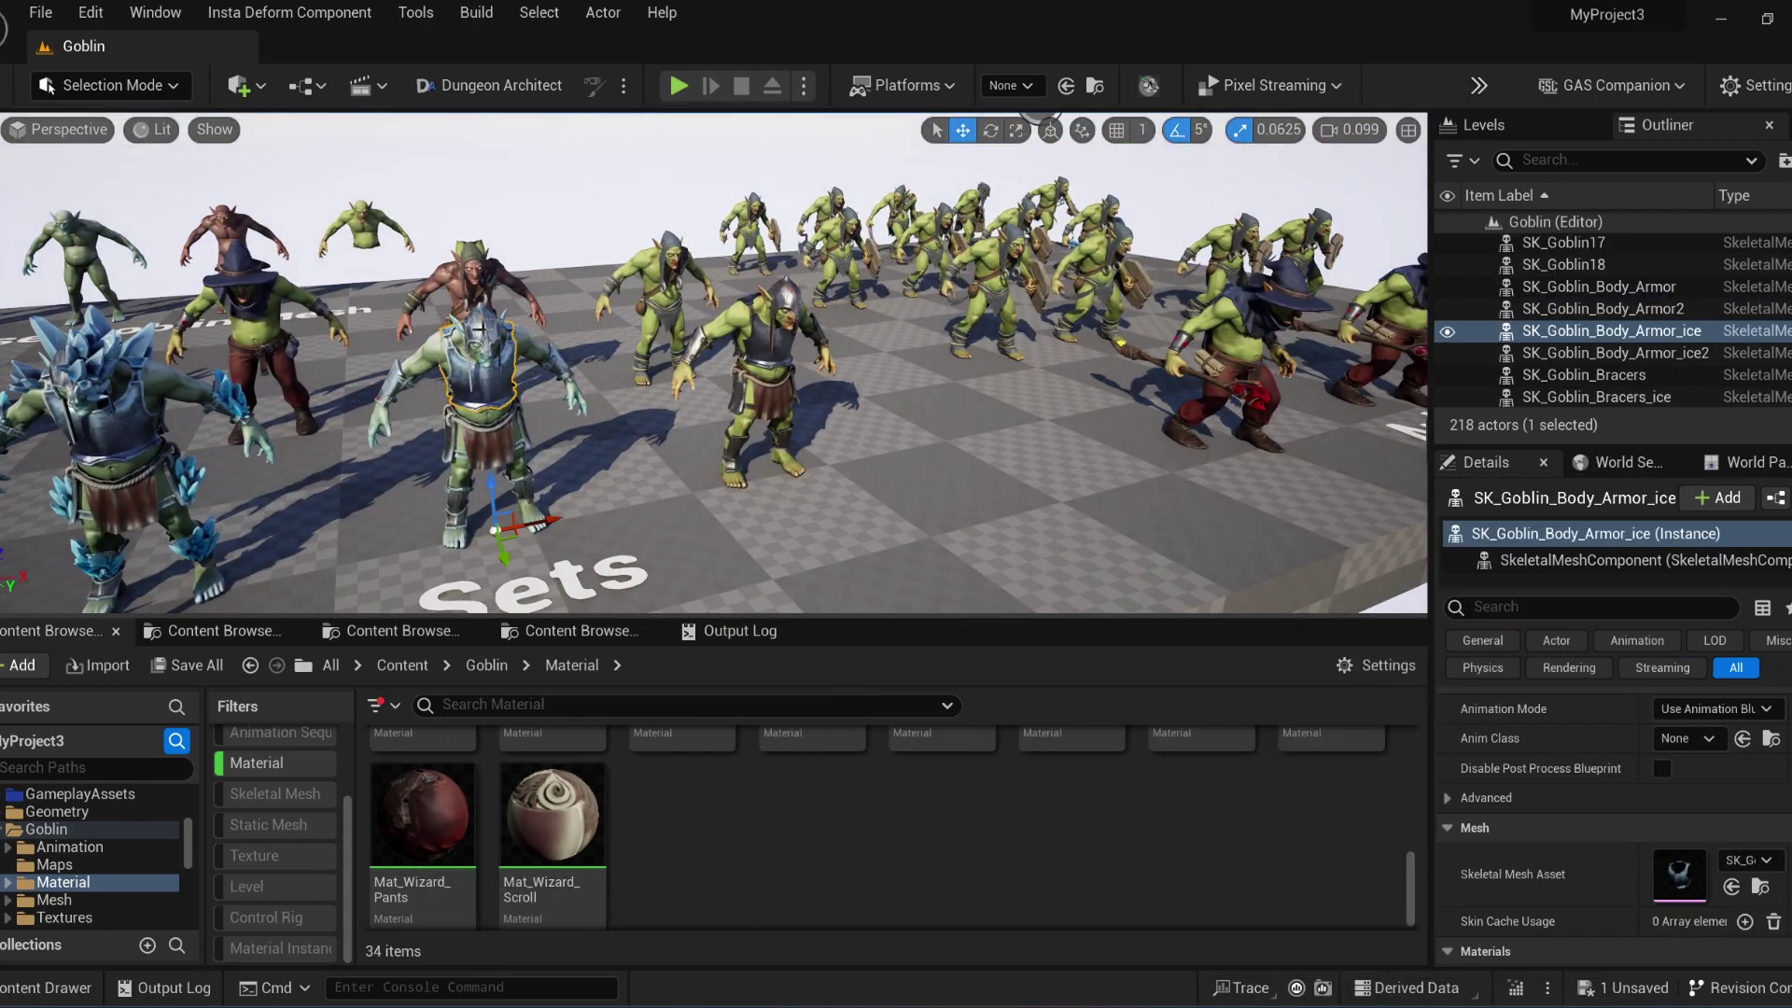
pyautogui.click(738, 397)
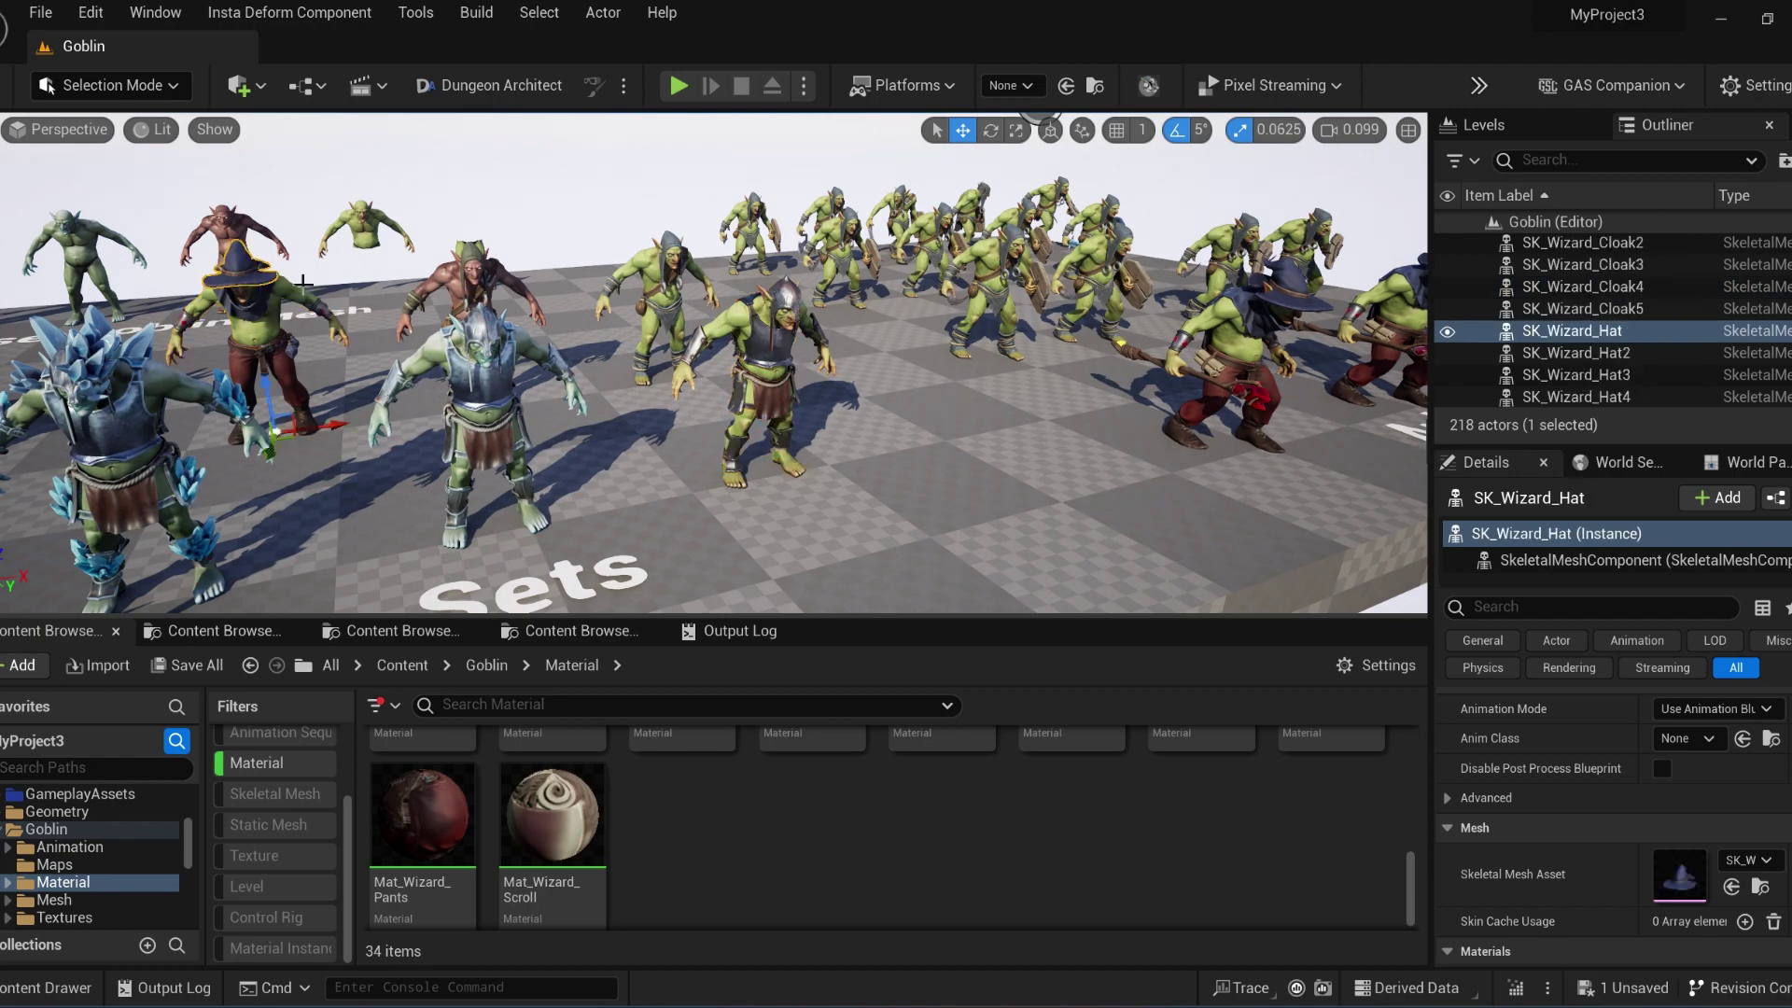
pyautogui.click(576, 202)
pyautogui.click(69, 845)
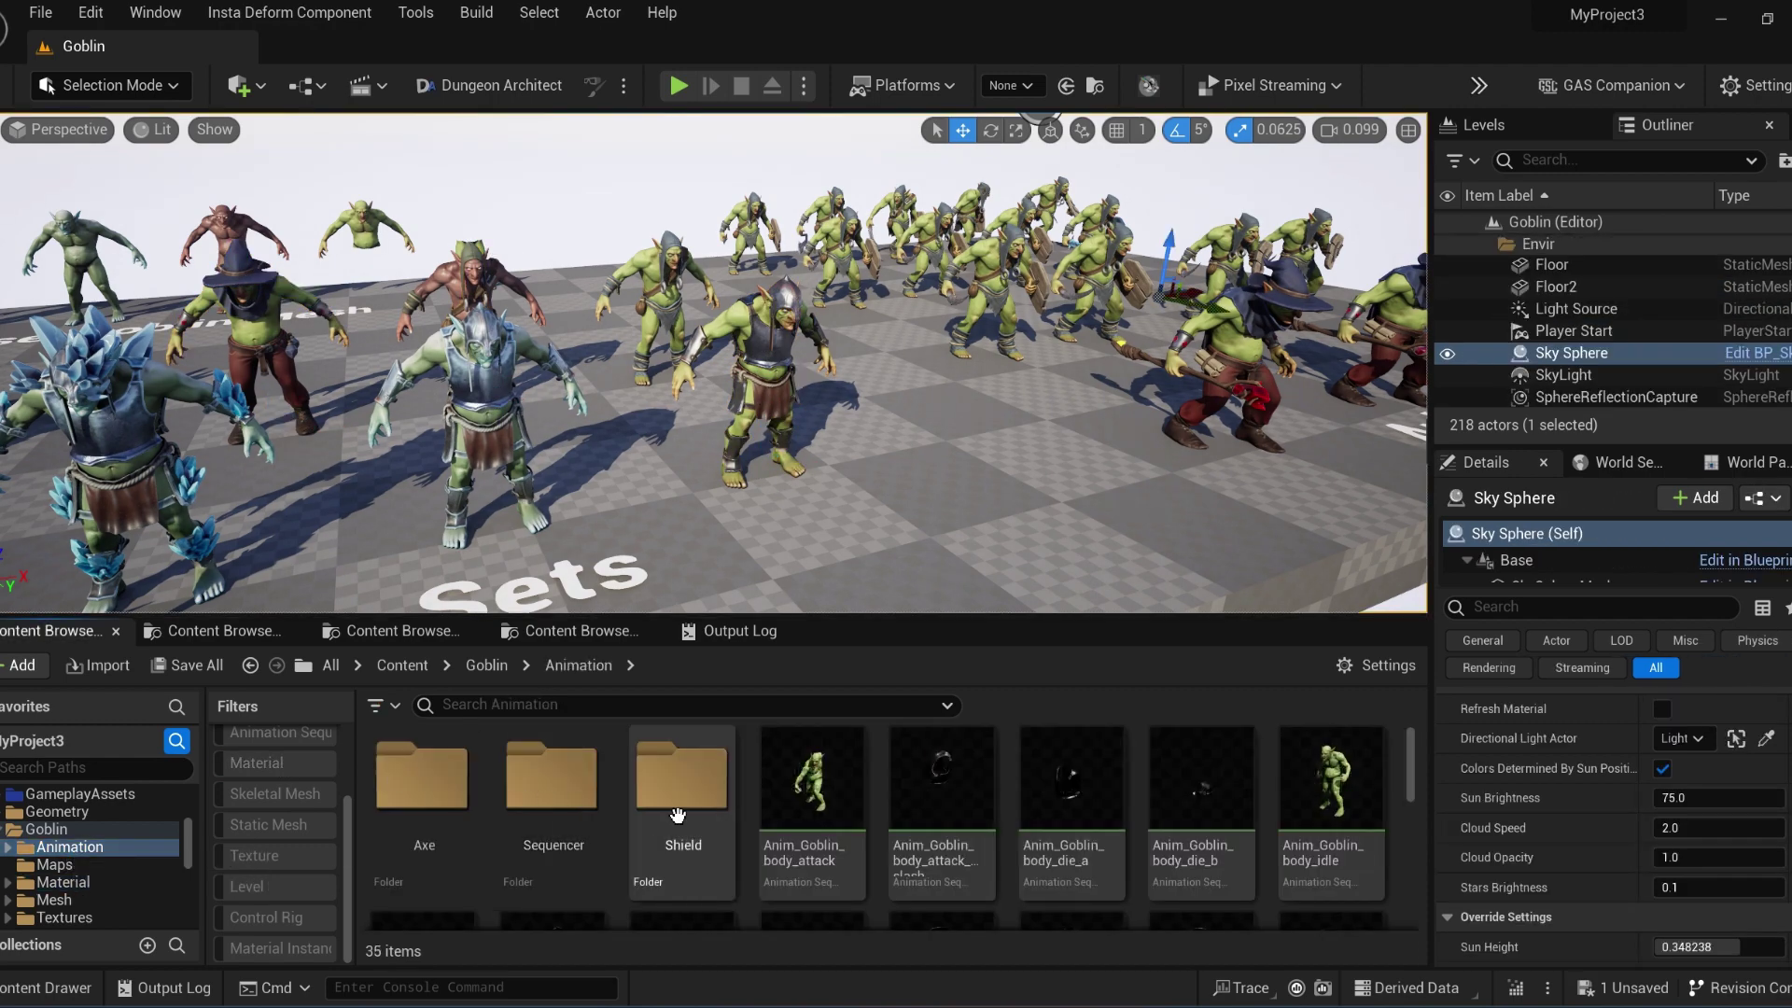
# Step: Open Anim_Goblin_body_attack and preview the attack slash, idle, idle defense hit, jump and rage body animations in the same editor
pyautogui.doubleClick(776, 817)
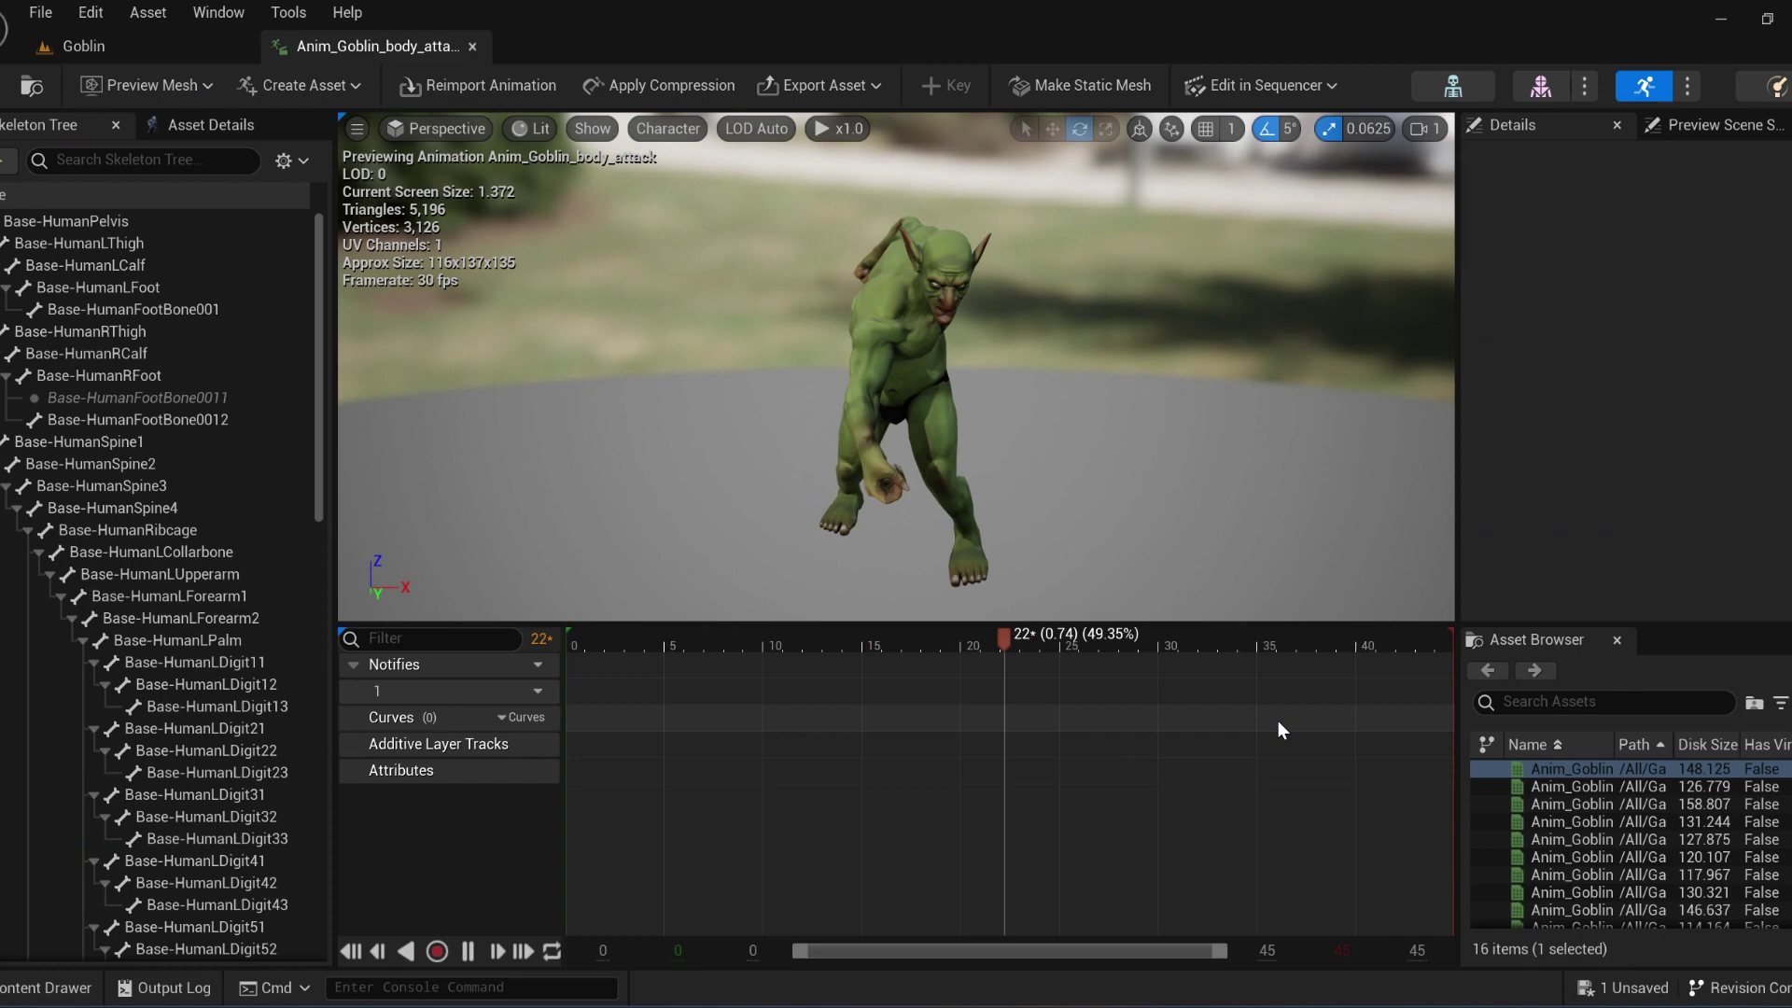
pyautogui.doubleClick(1587, 821)
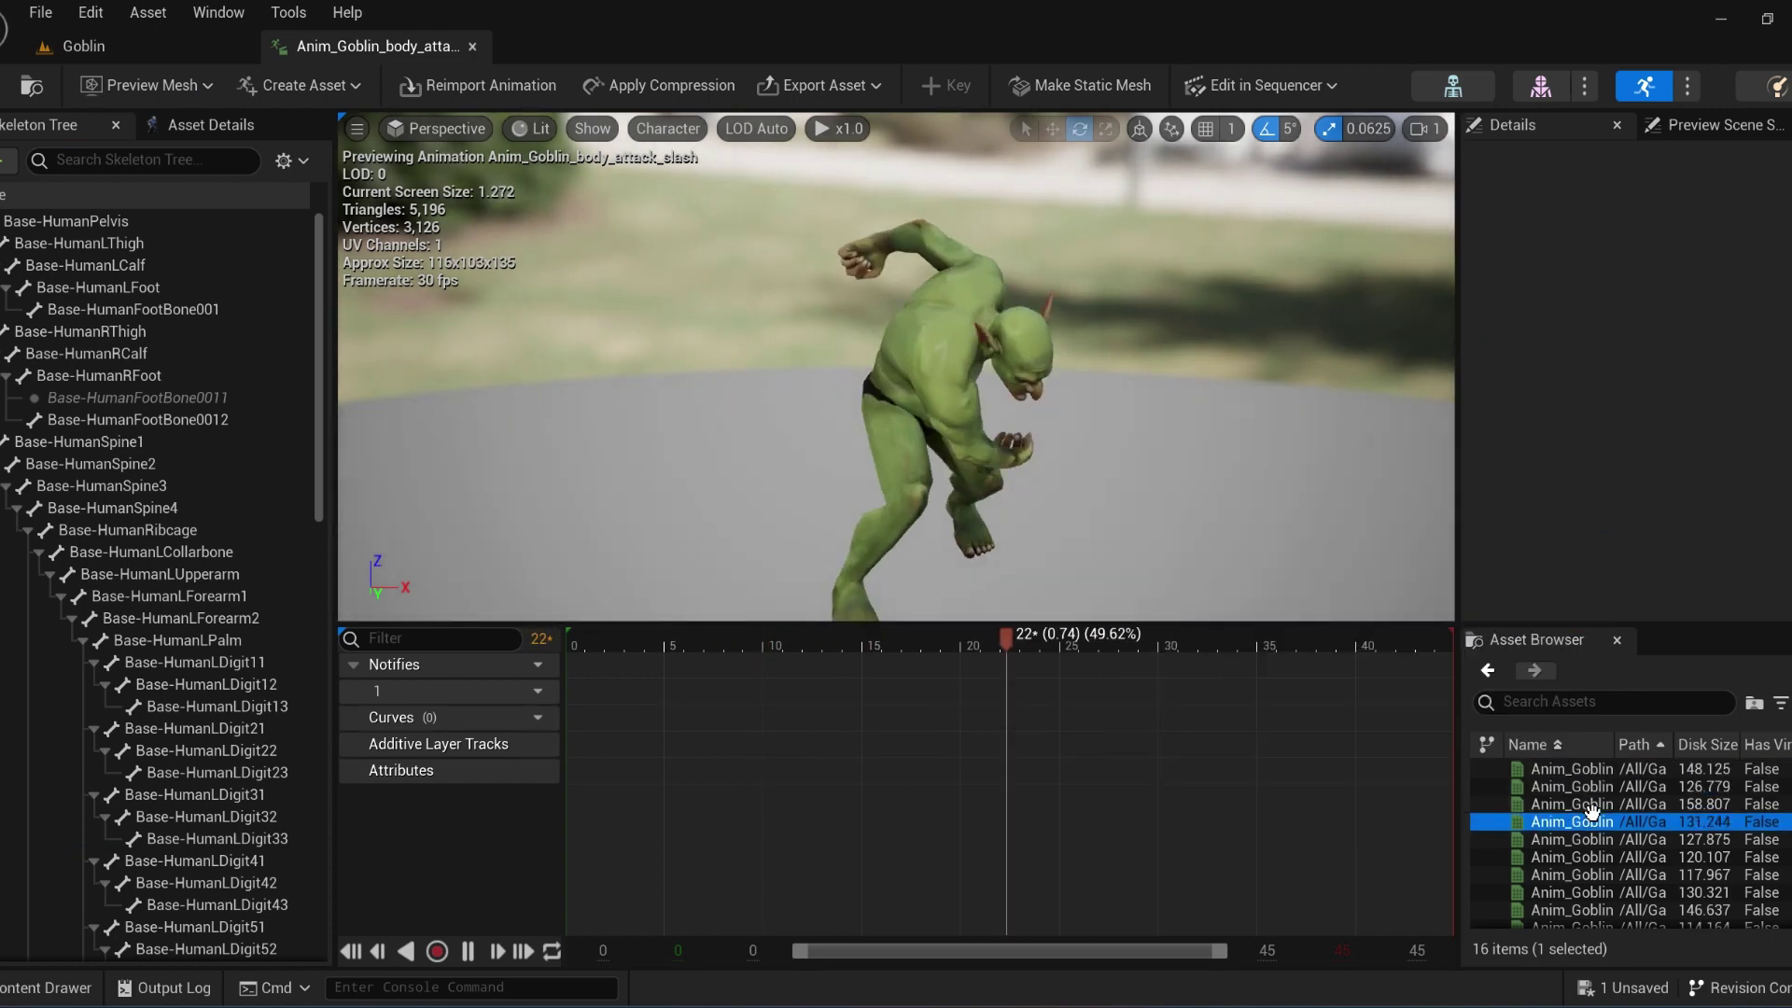
pyautogui.doubleClick(1629, 839)
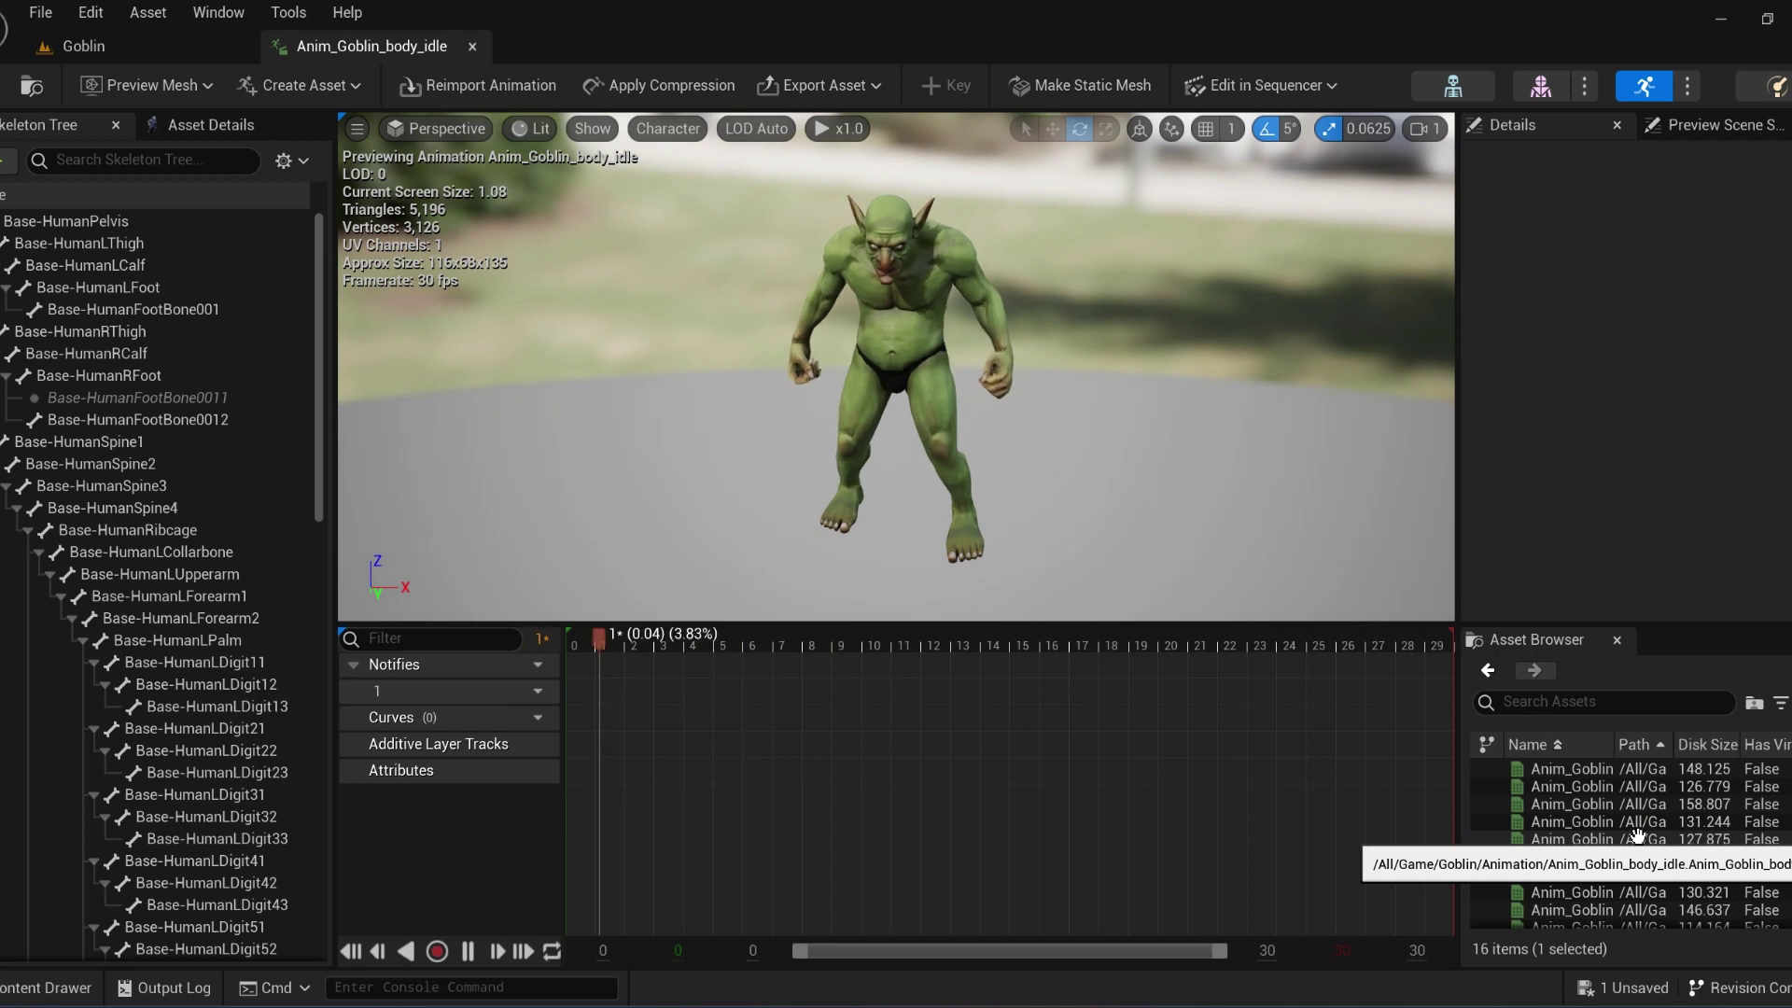
pyautogui.doubleClick(1593, 866)
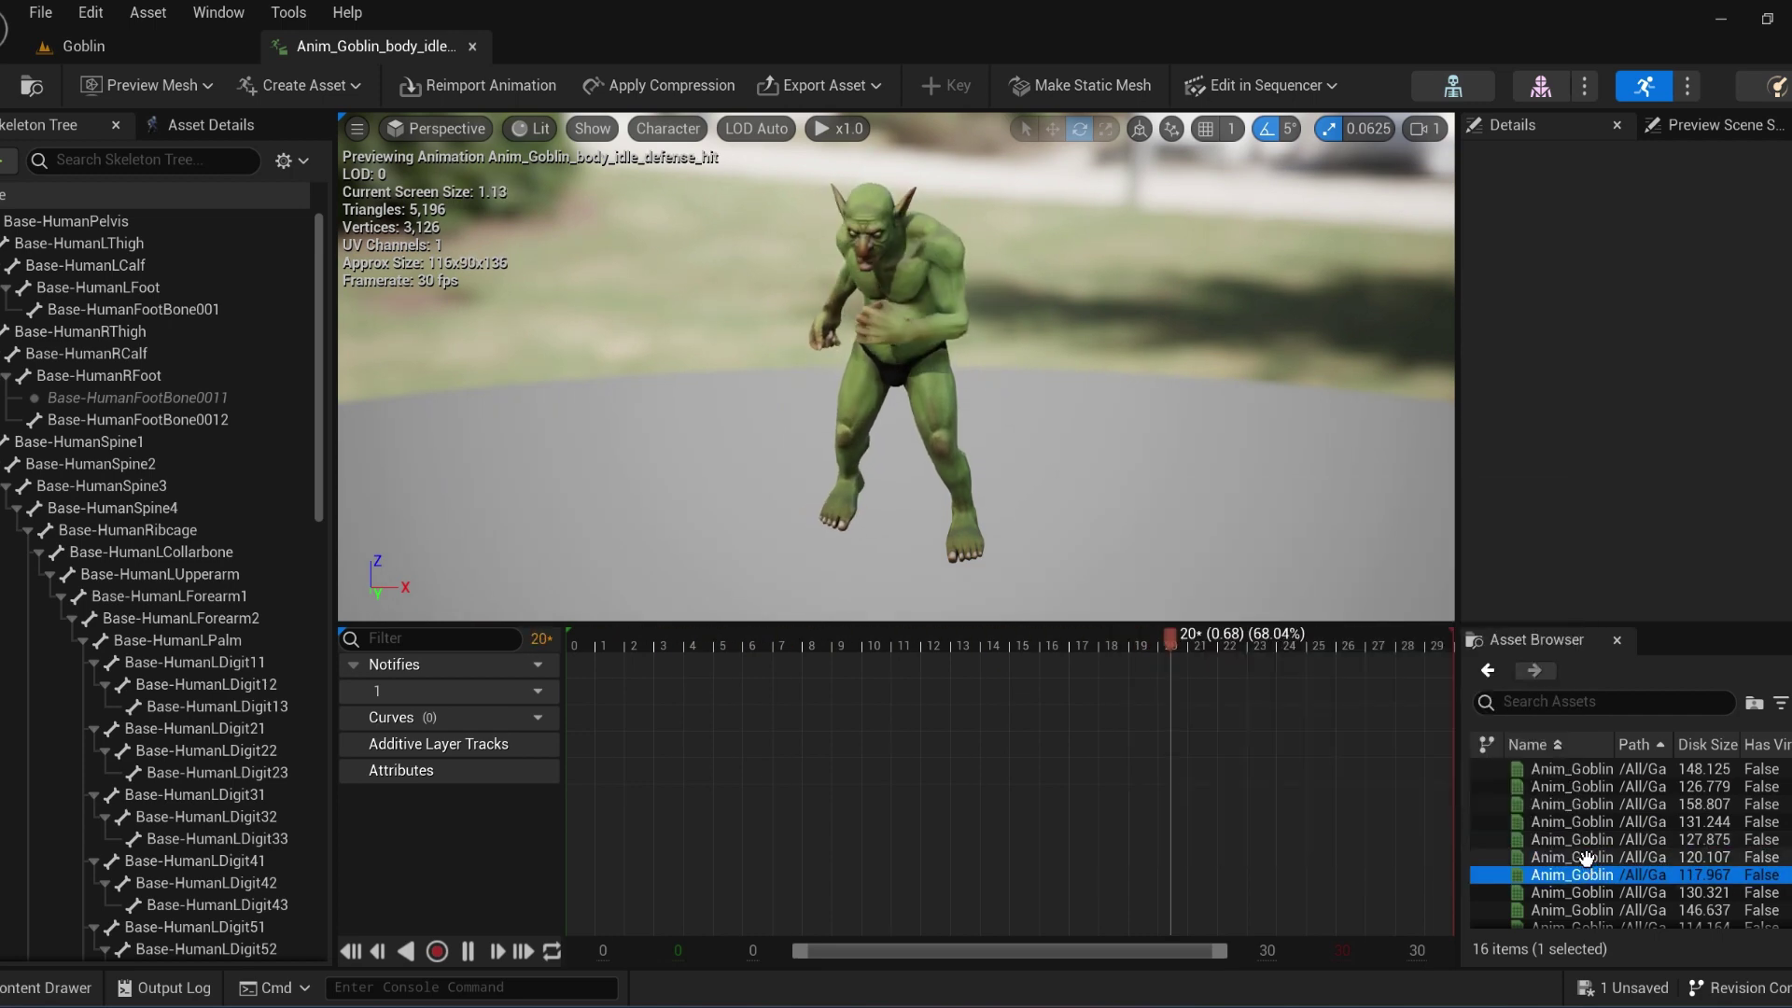
pyautogui.doubleClick(1591, 876)
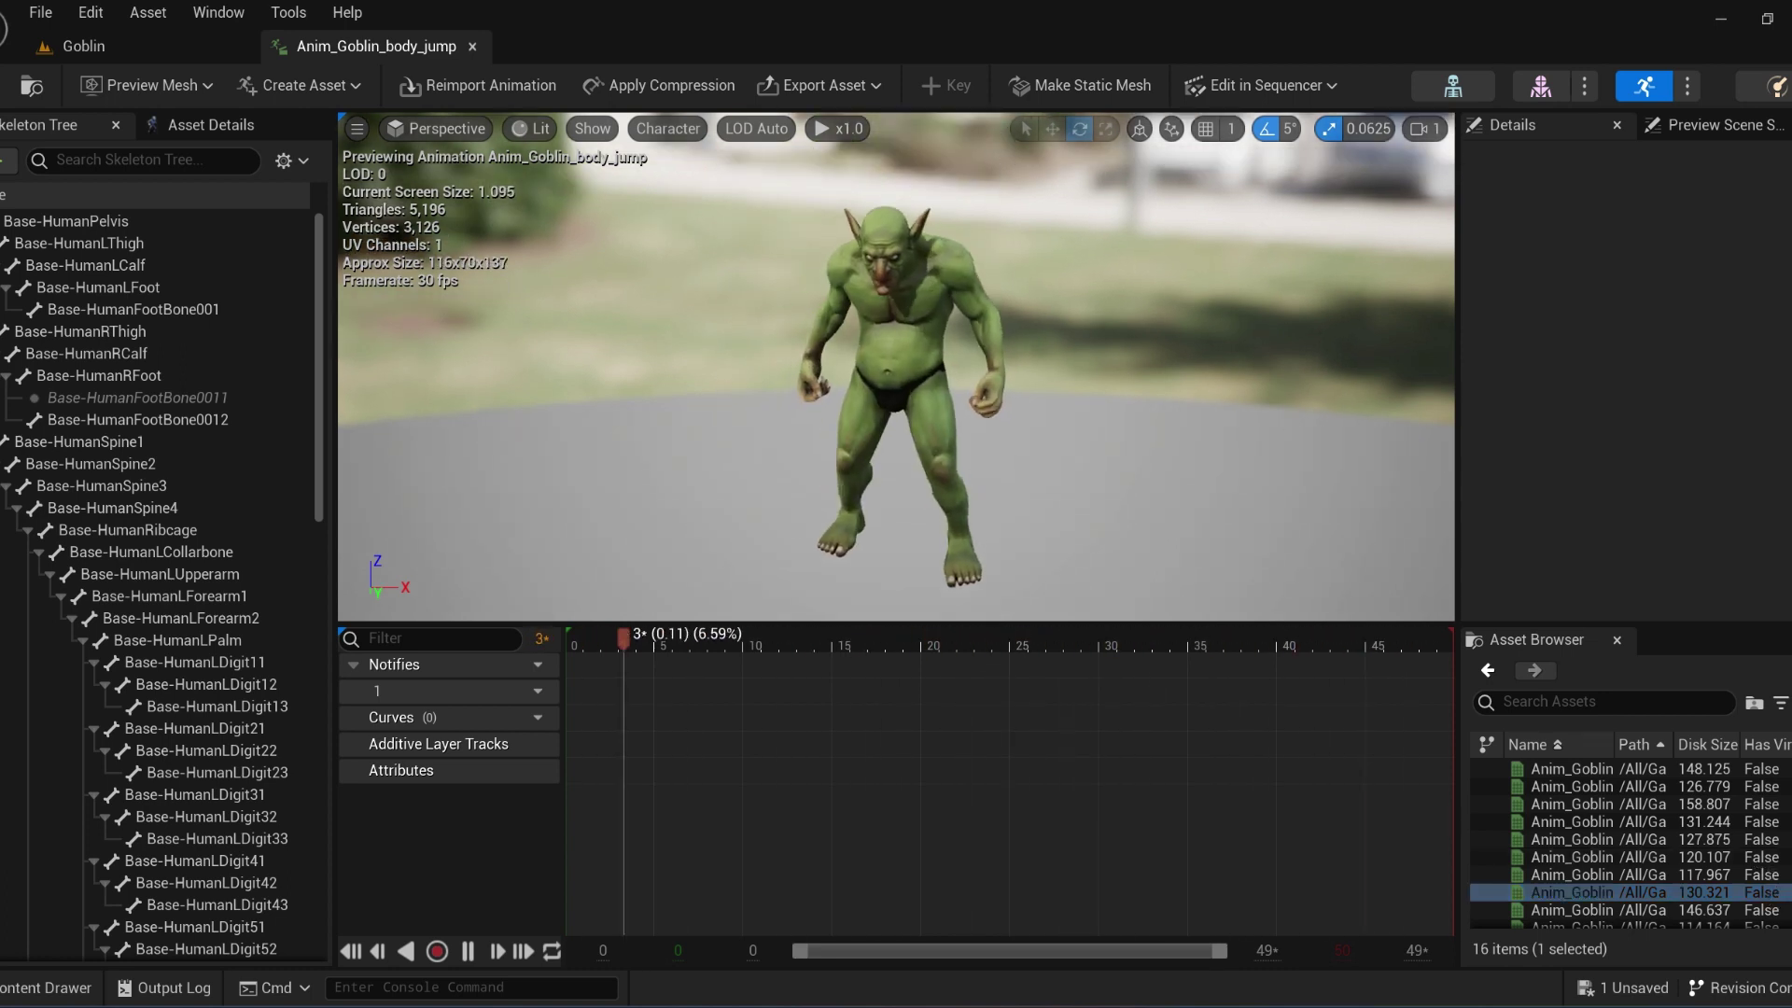
pyautogui.doubleClick(1603, 907)
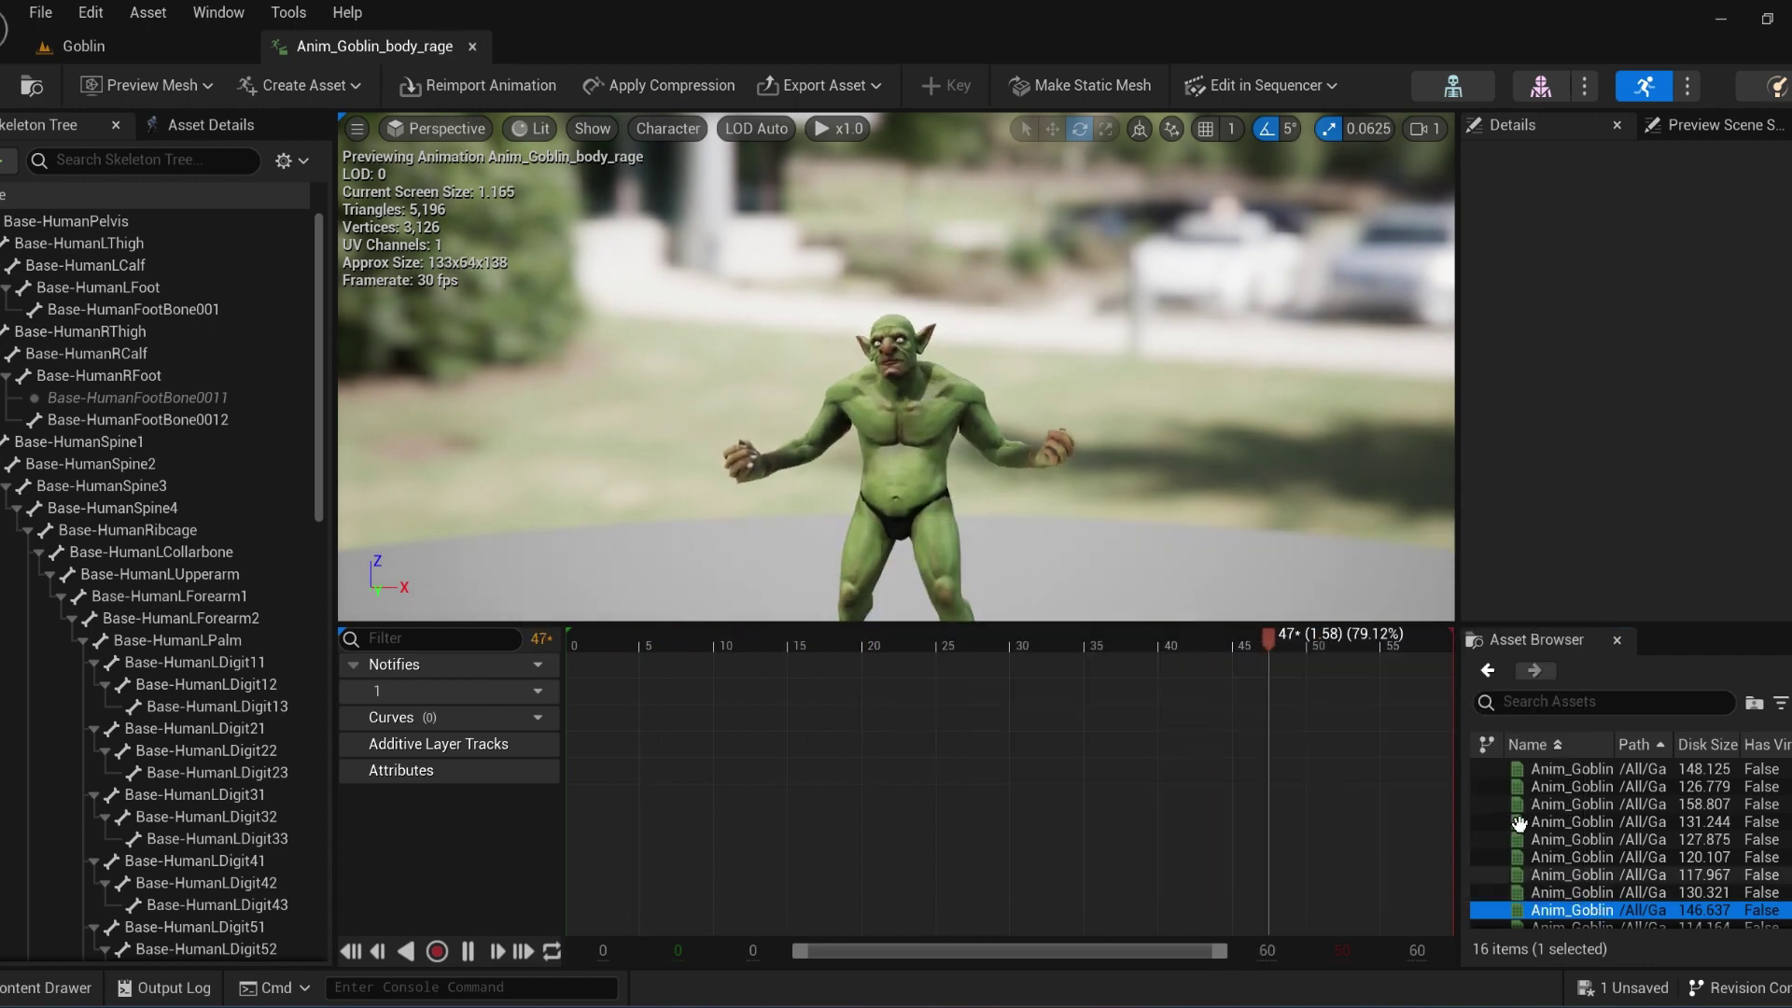
# Step: Preview the goblin body's run, sidewalk_L and sidewalk_R animations
pyautogui.click(1586, 894)
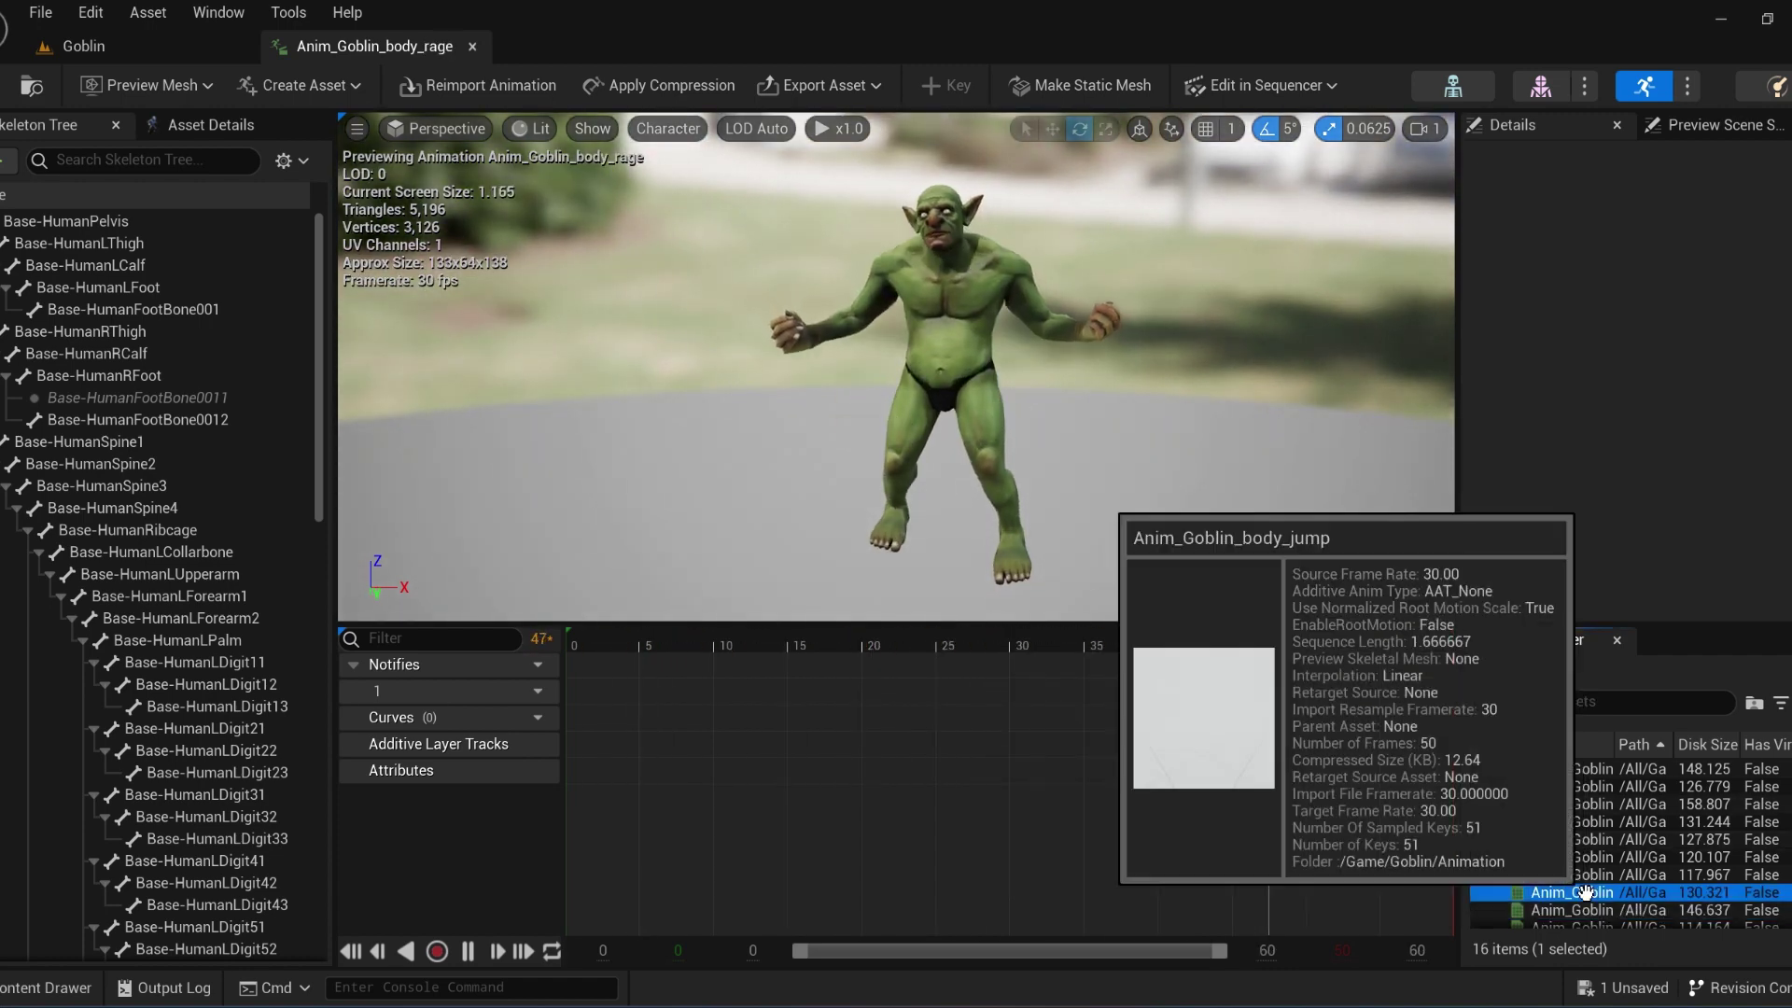
pyautogui.scroll(-1, 1584, 891)
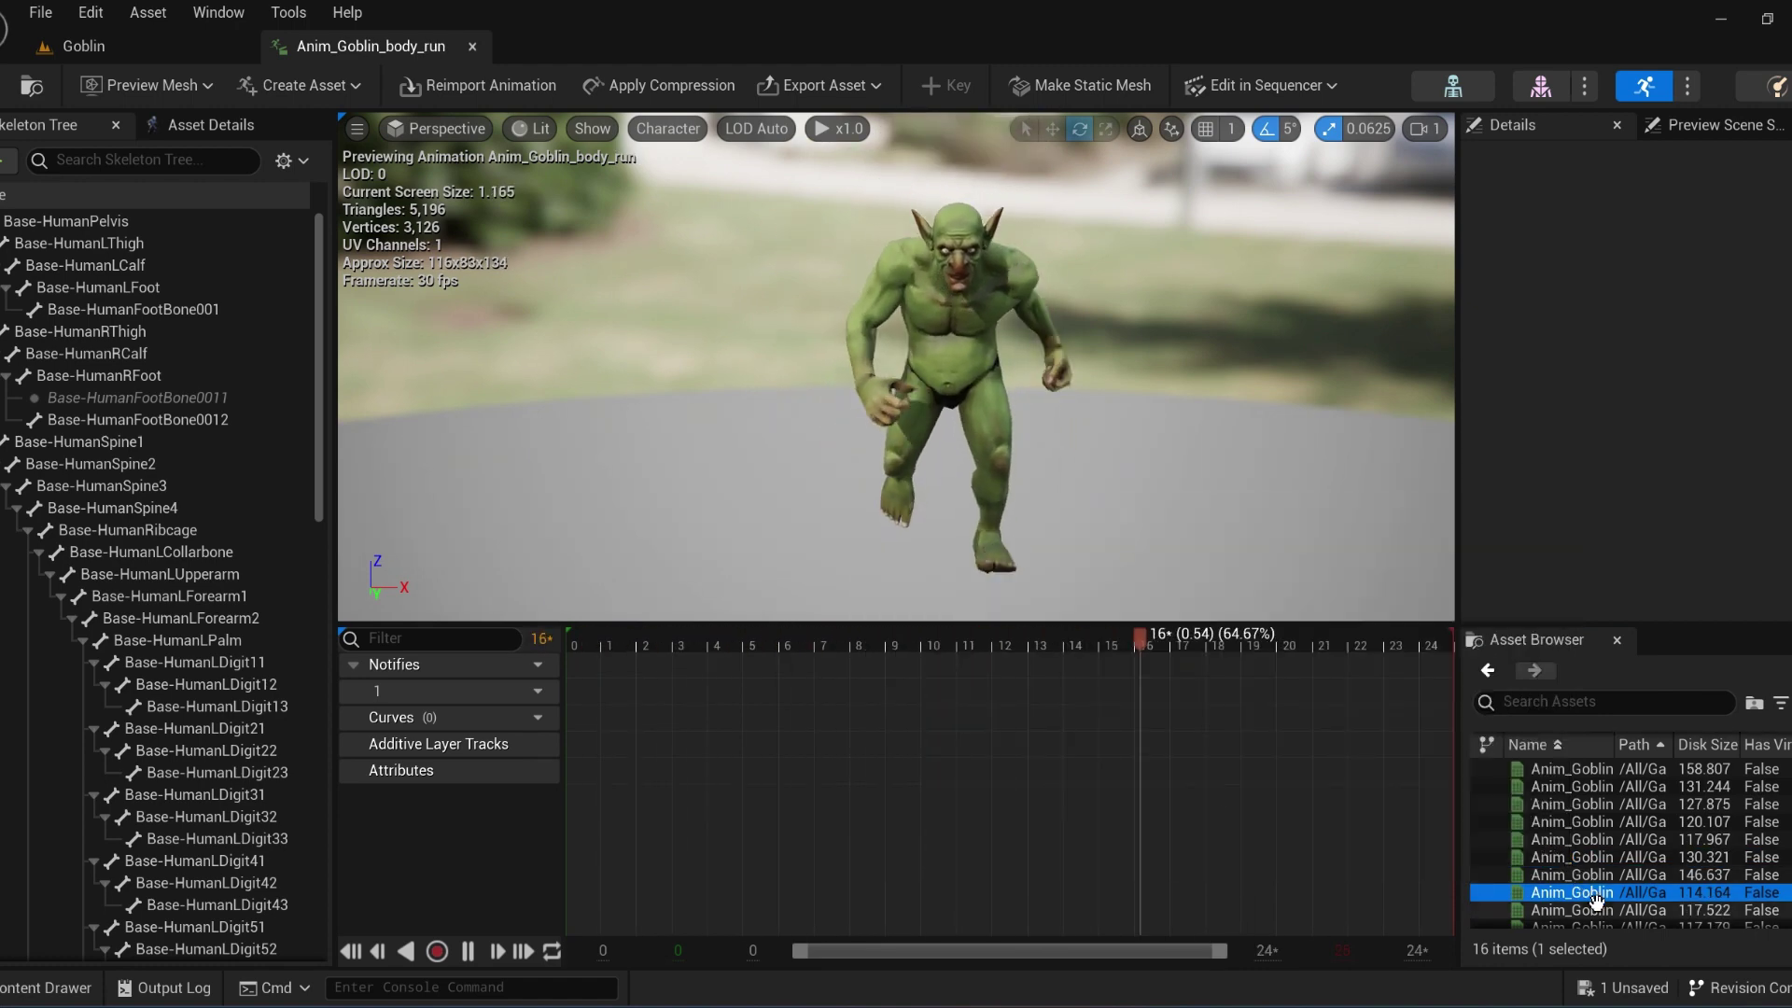
pyautogui.click(1596, 912)
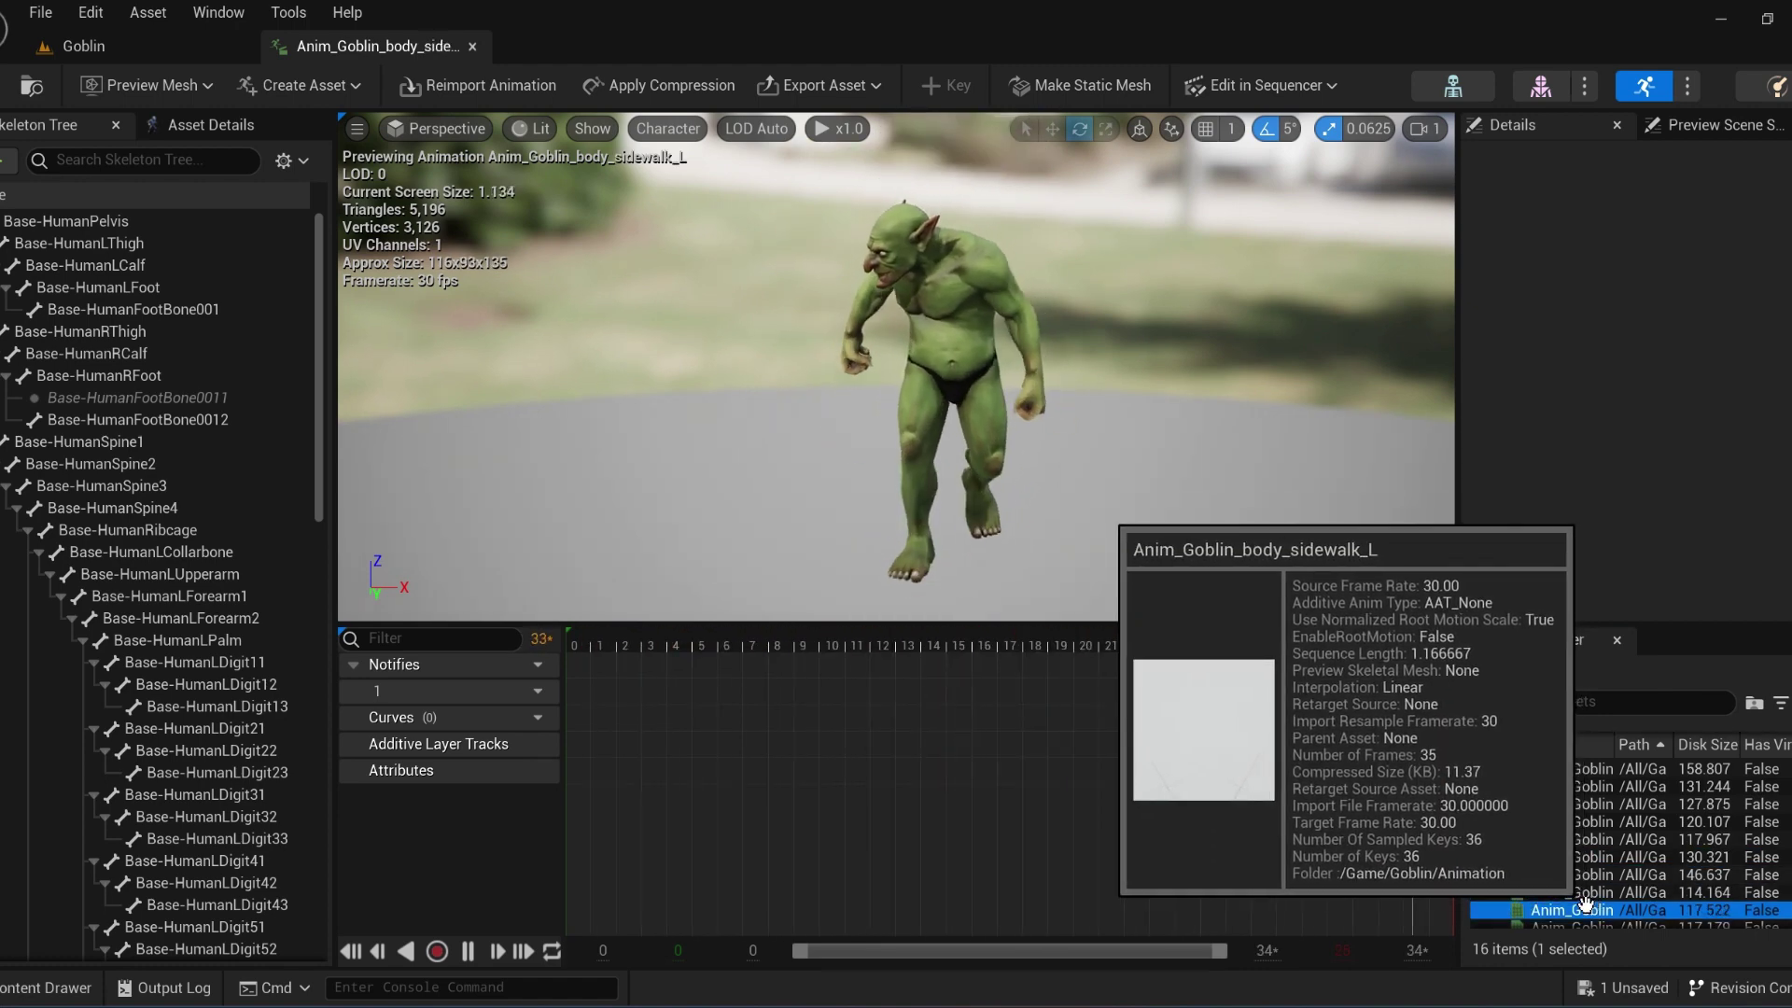
pyautogui.scroll(-1, 1587, 896)
pyautogui.click(1583, 891)
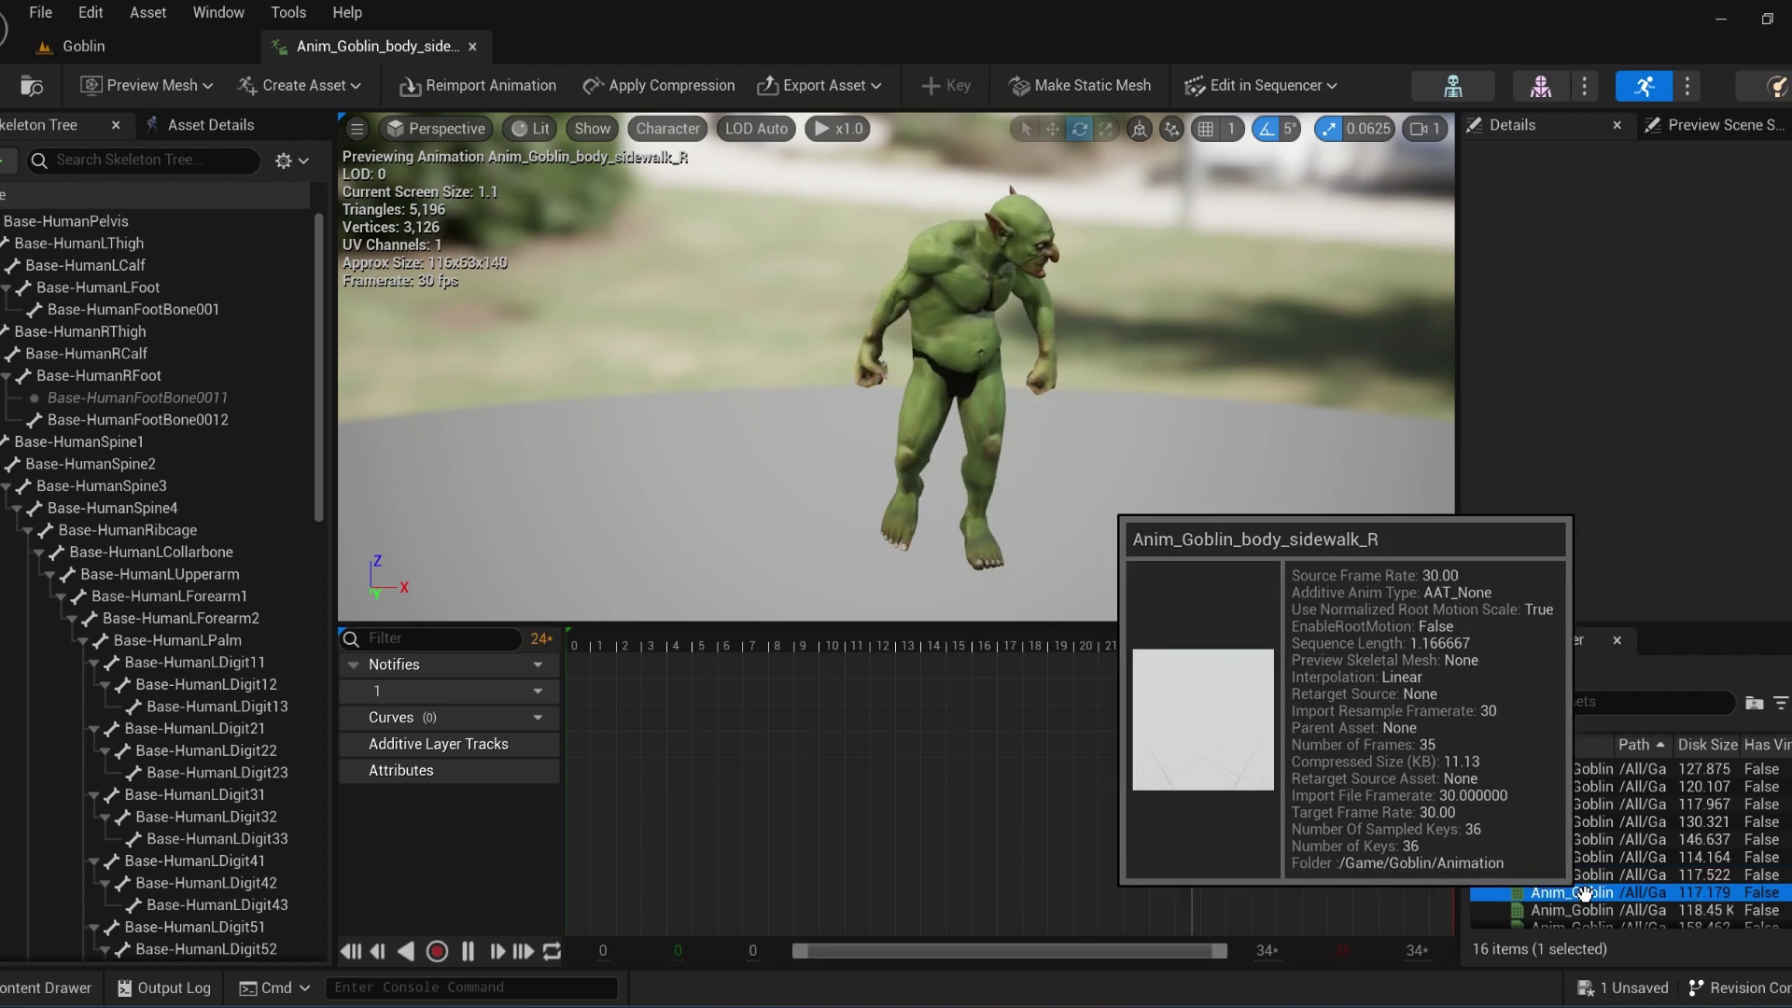
# Step: Preview Anim_Goblin_Wizard_attack_01 and Anim_Goblin_Wizard_attack_03, and return to the Goblin level
pyautogui.scroll(-1, 1584, 892)
pyautogui.click(1584, 893)
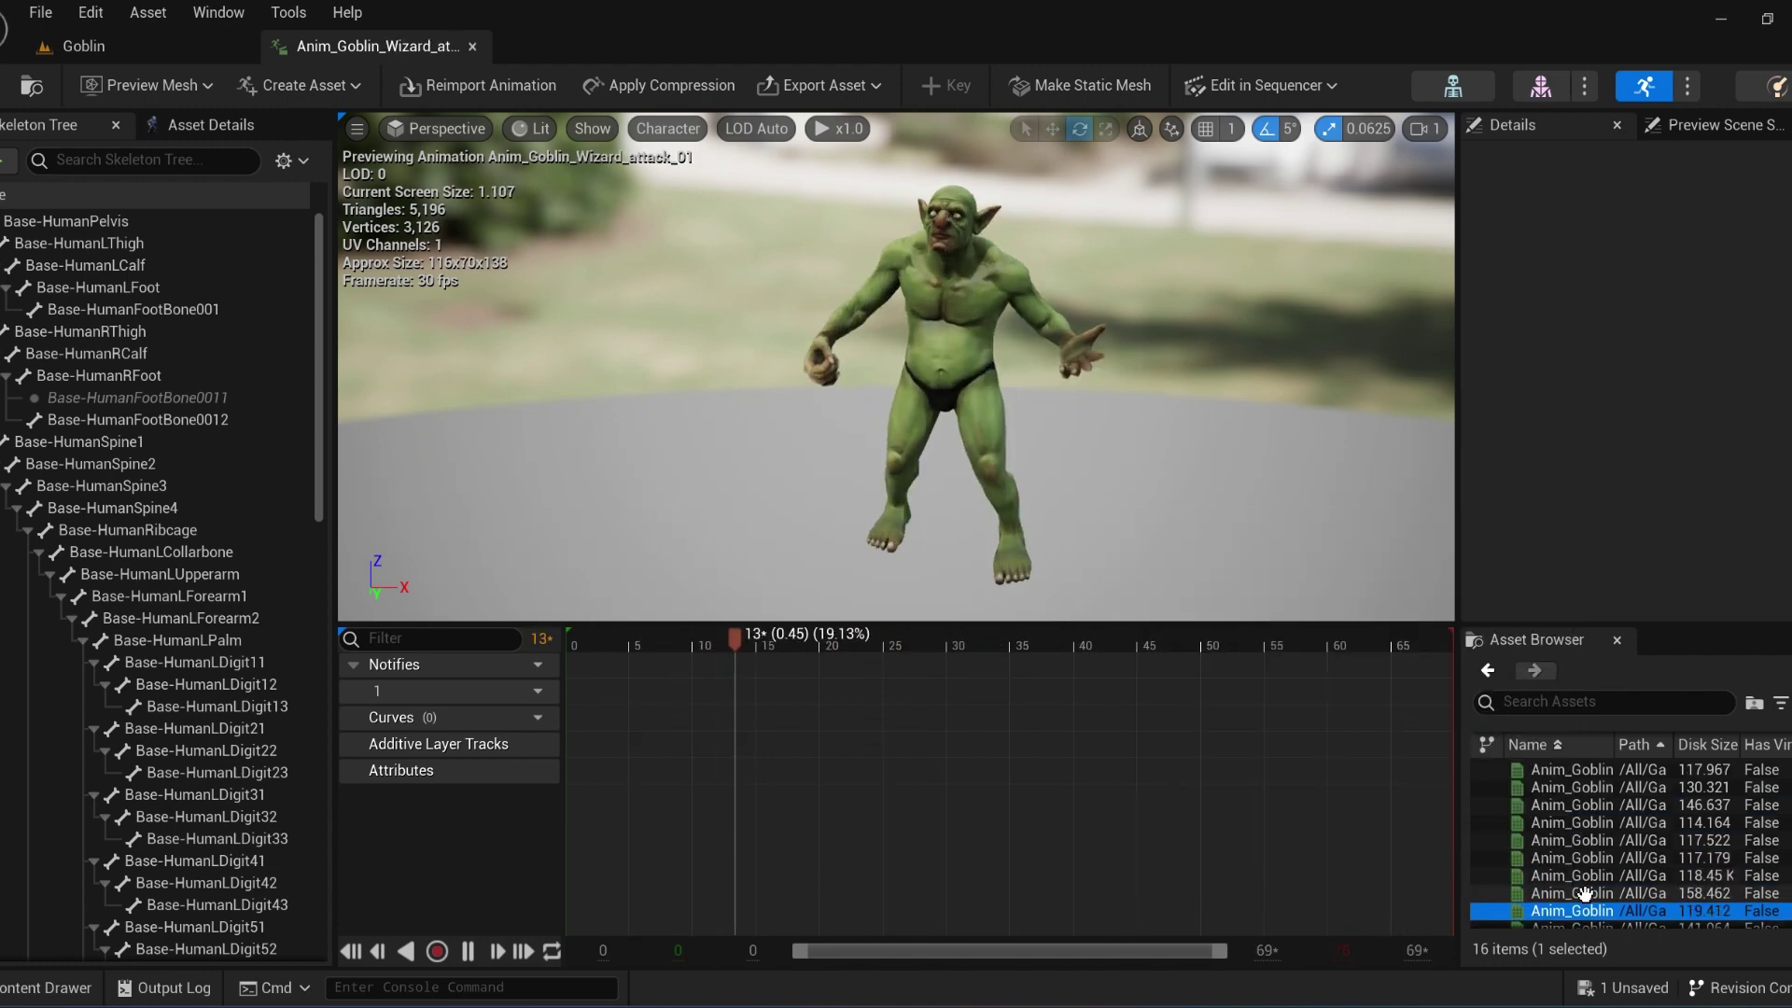
pyautogui.press('Down')
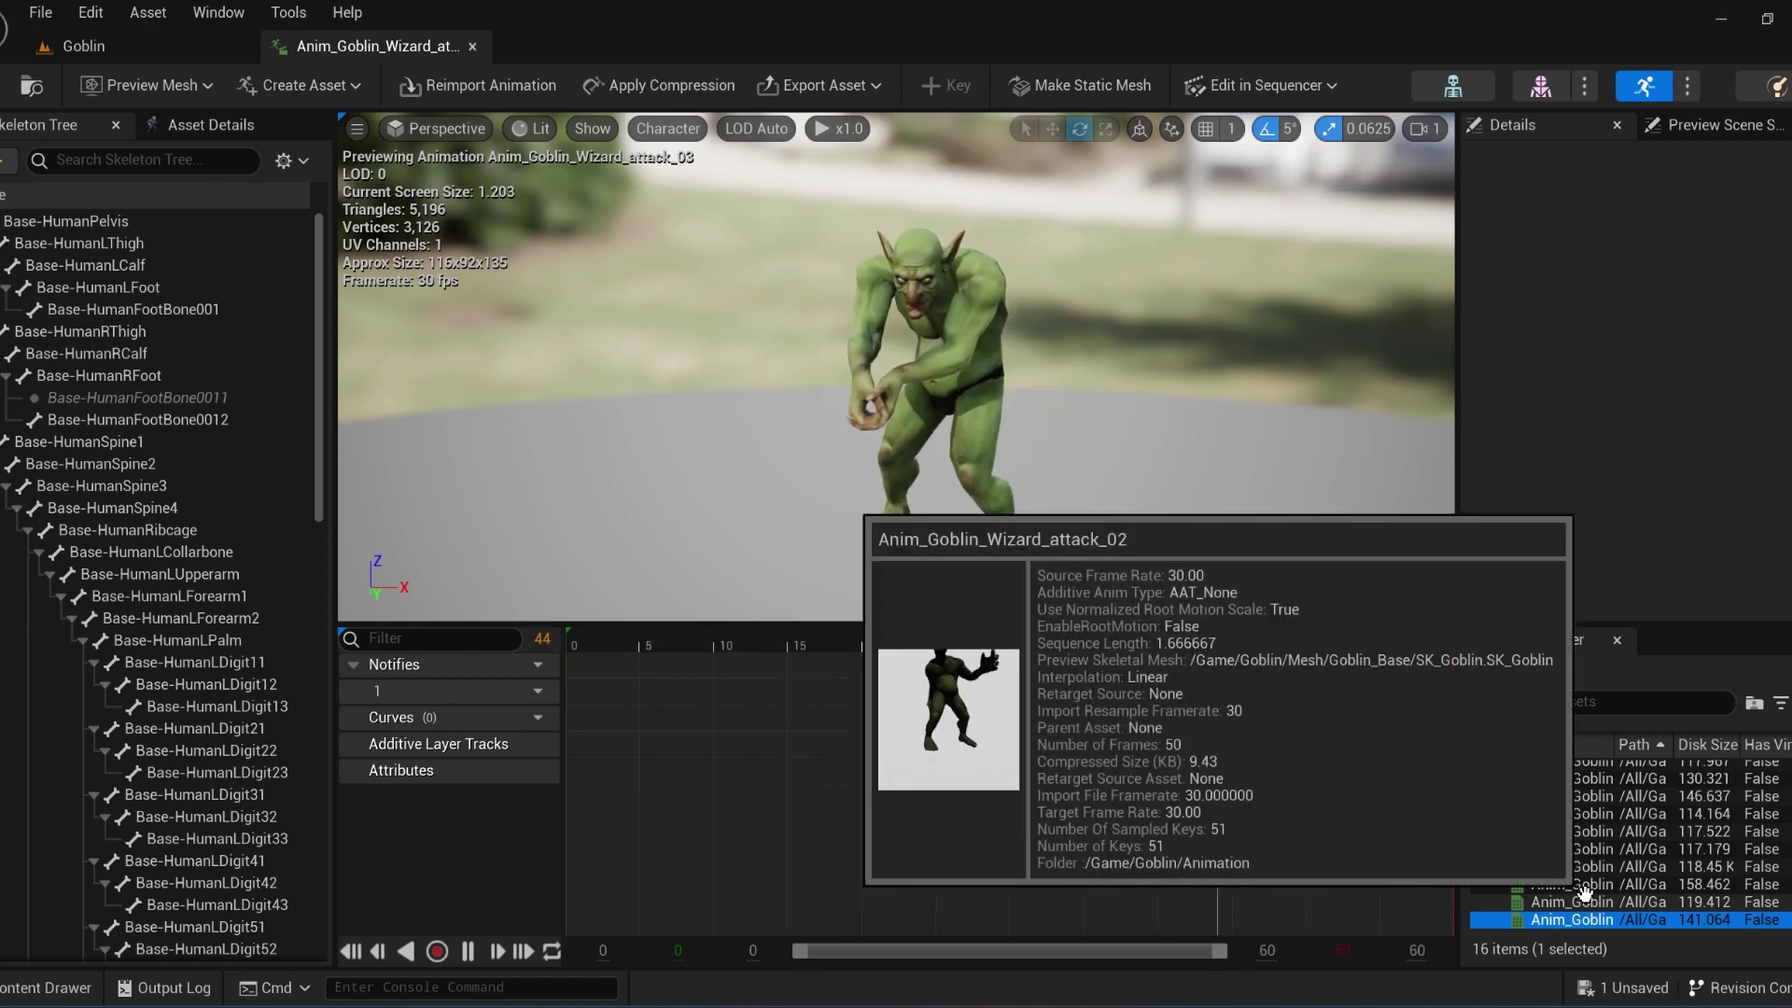
pyautogui.rightClick(1586, 896)
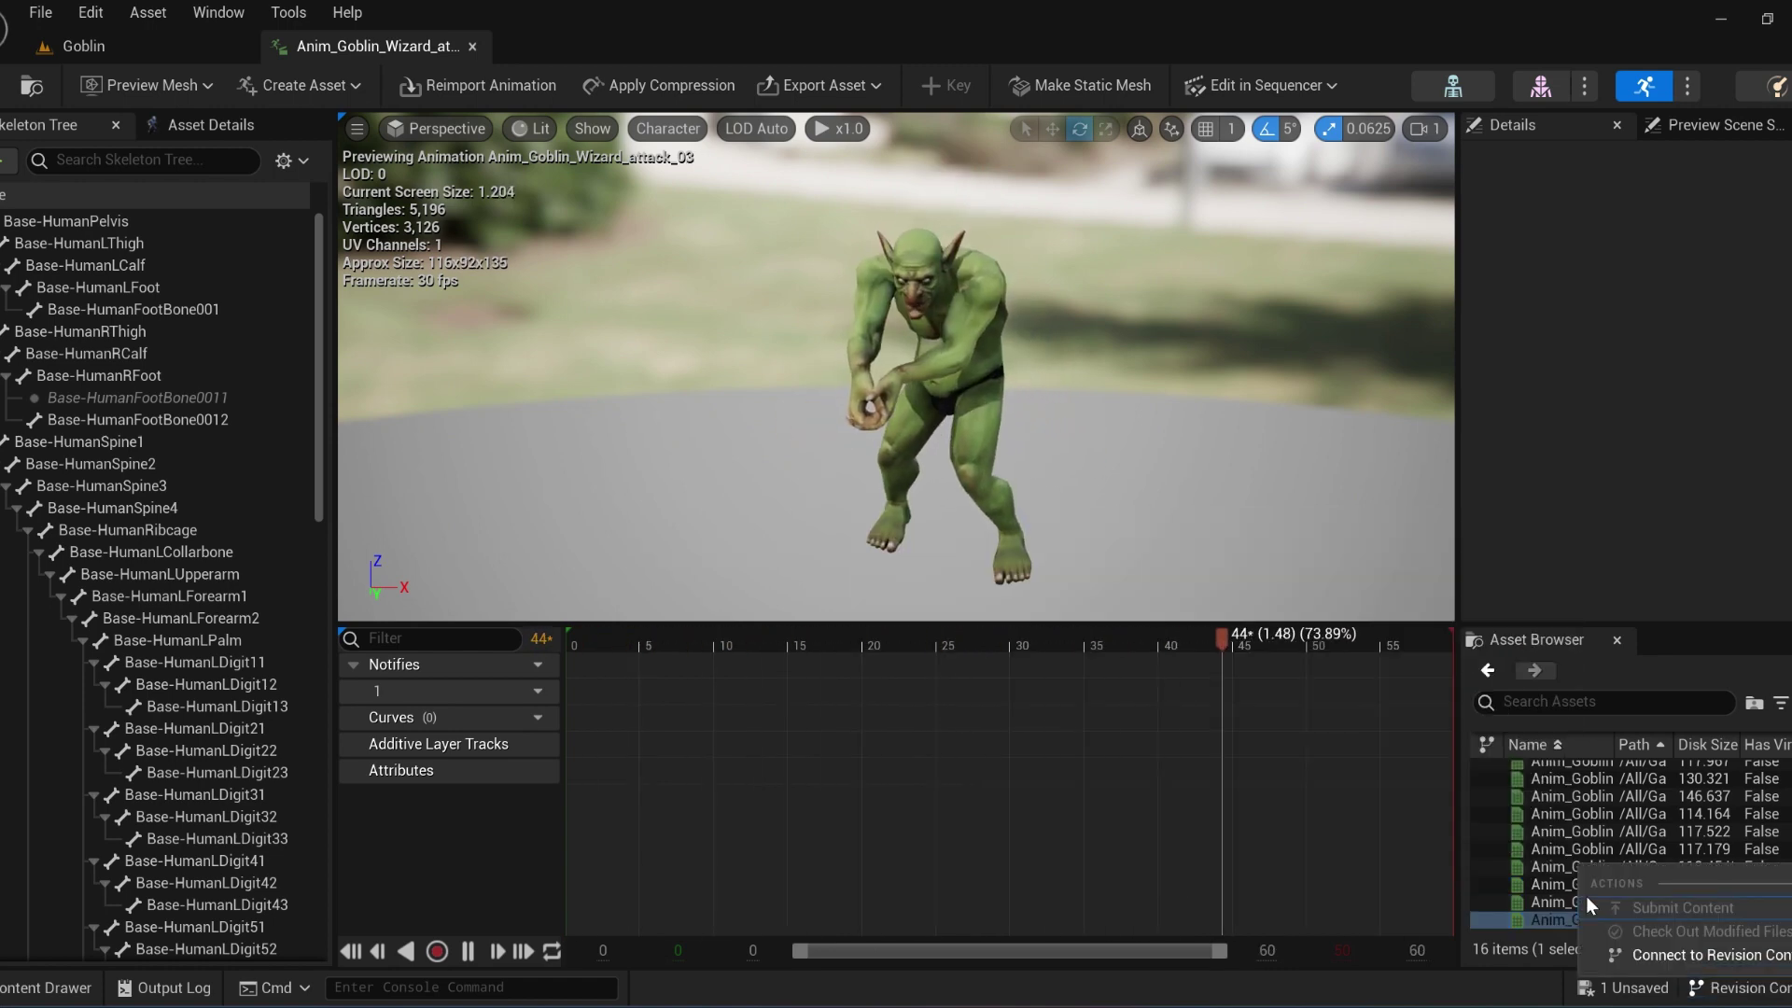
pyautogui.click(1590, 797)
pyautogui.scroll(3, 1583, 798)
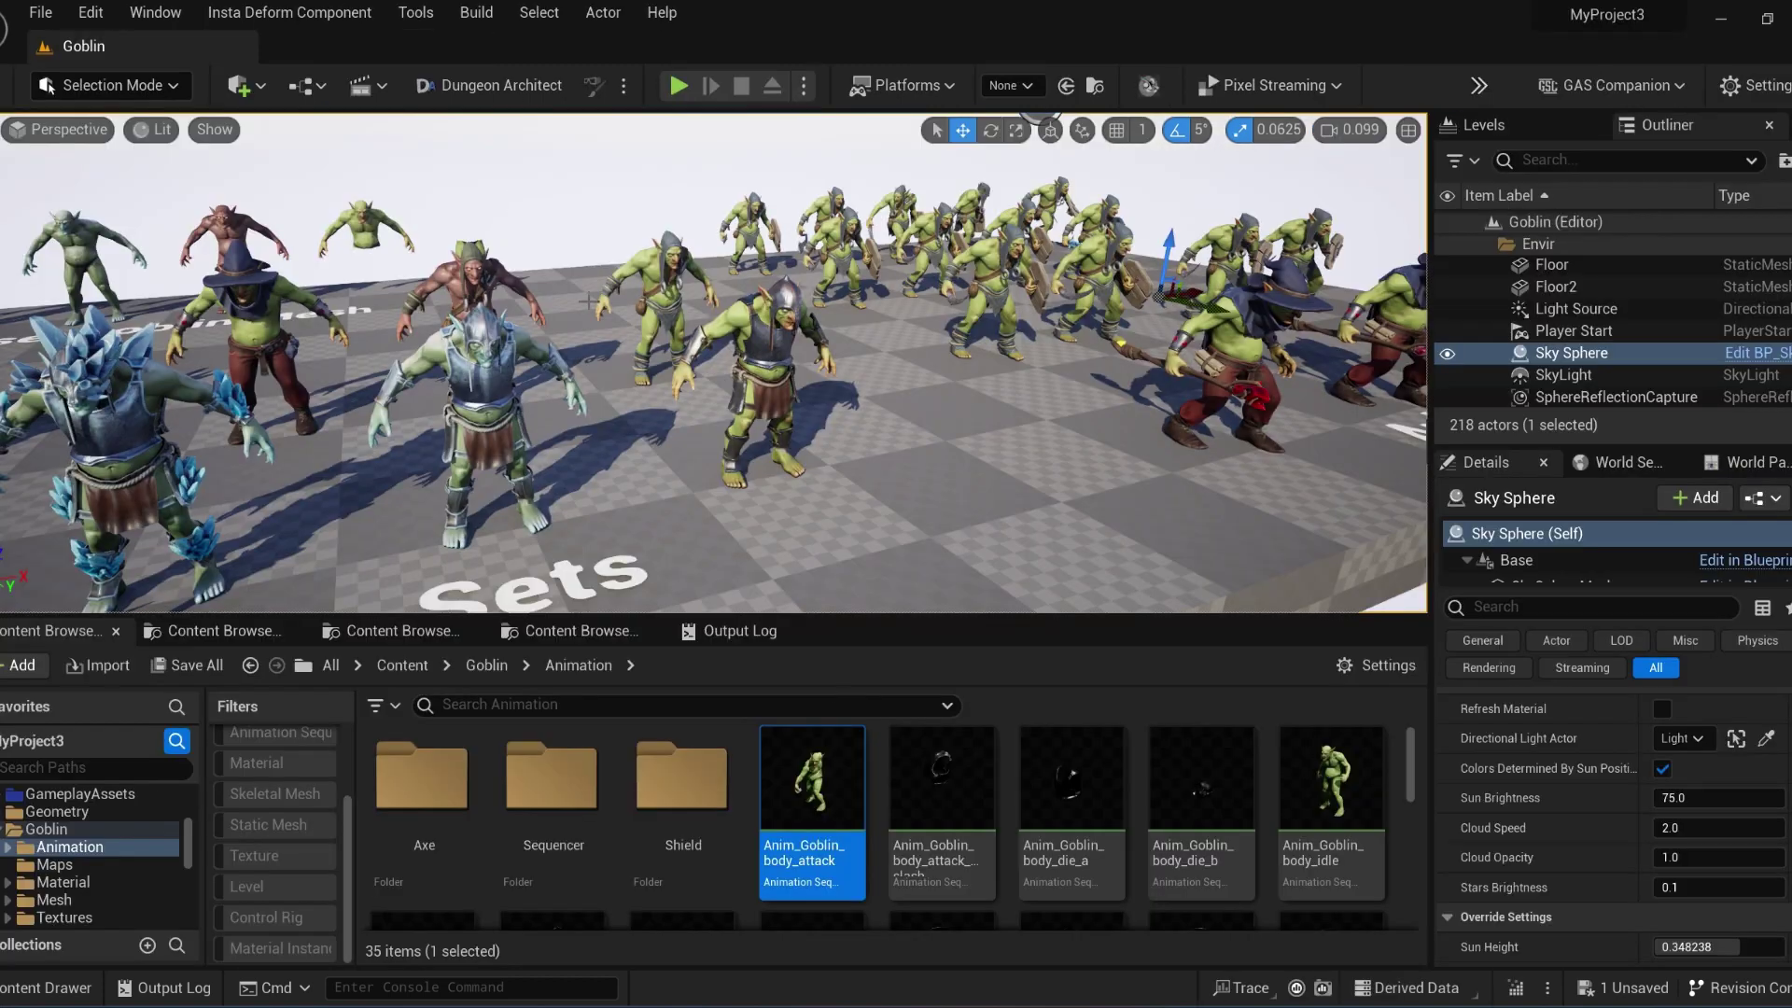
# Step: Check the contents of the Shield animation folder, and briefly view Anim_Goblin_body_jump from the Animation folder
pyautogui.doubleClick(709, 805)
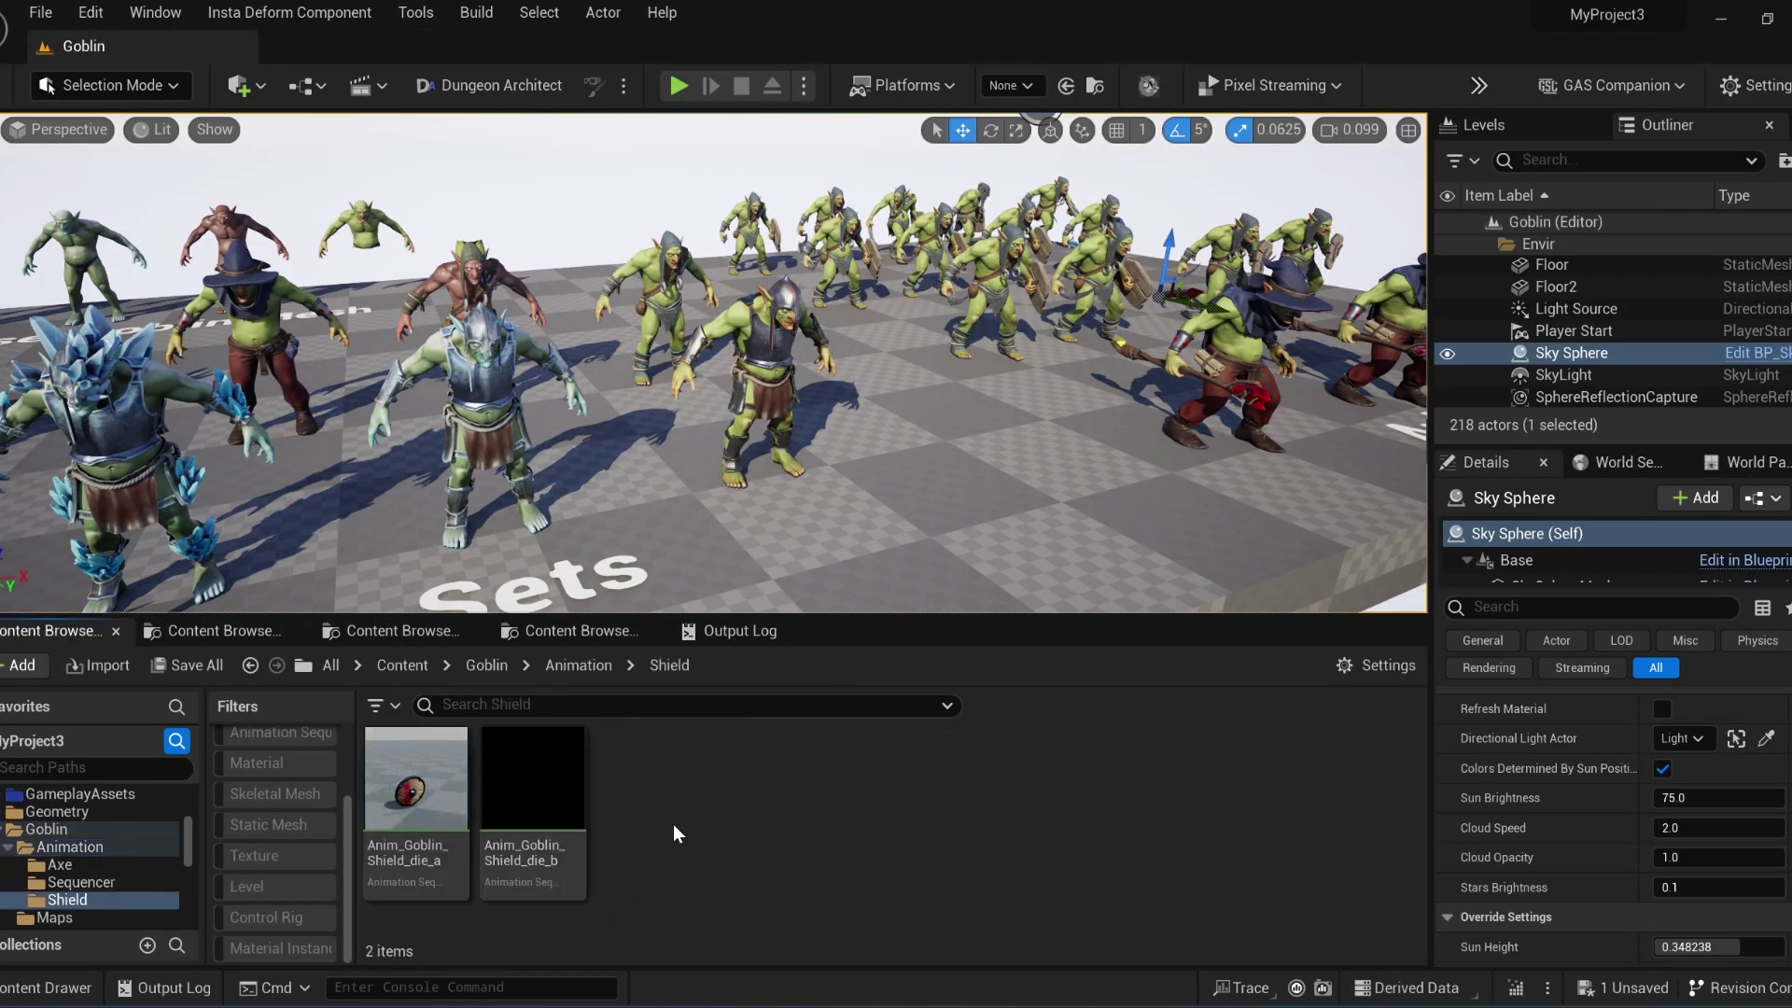
pyautogui.hotkey('alt', 'Left')
pyautogui.scroll(-2, 698, 831)
pyautogui.click(699, 834)
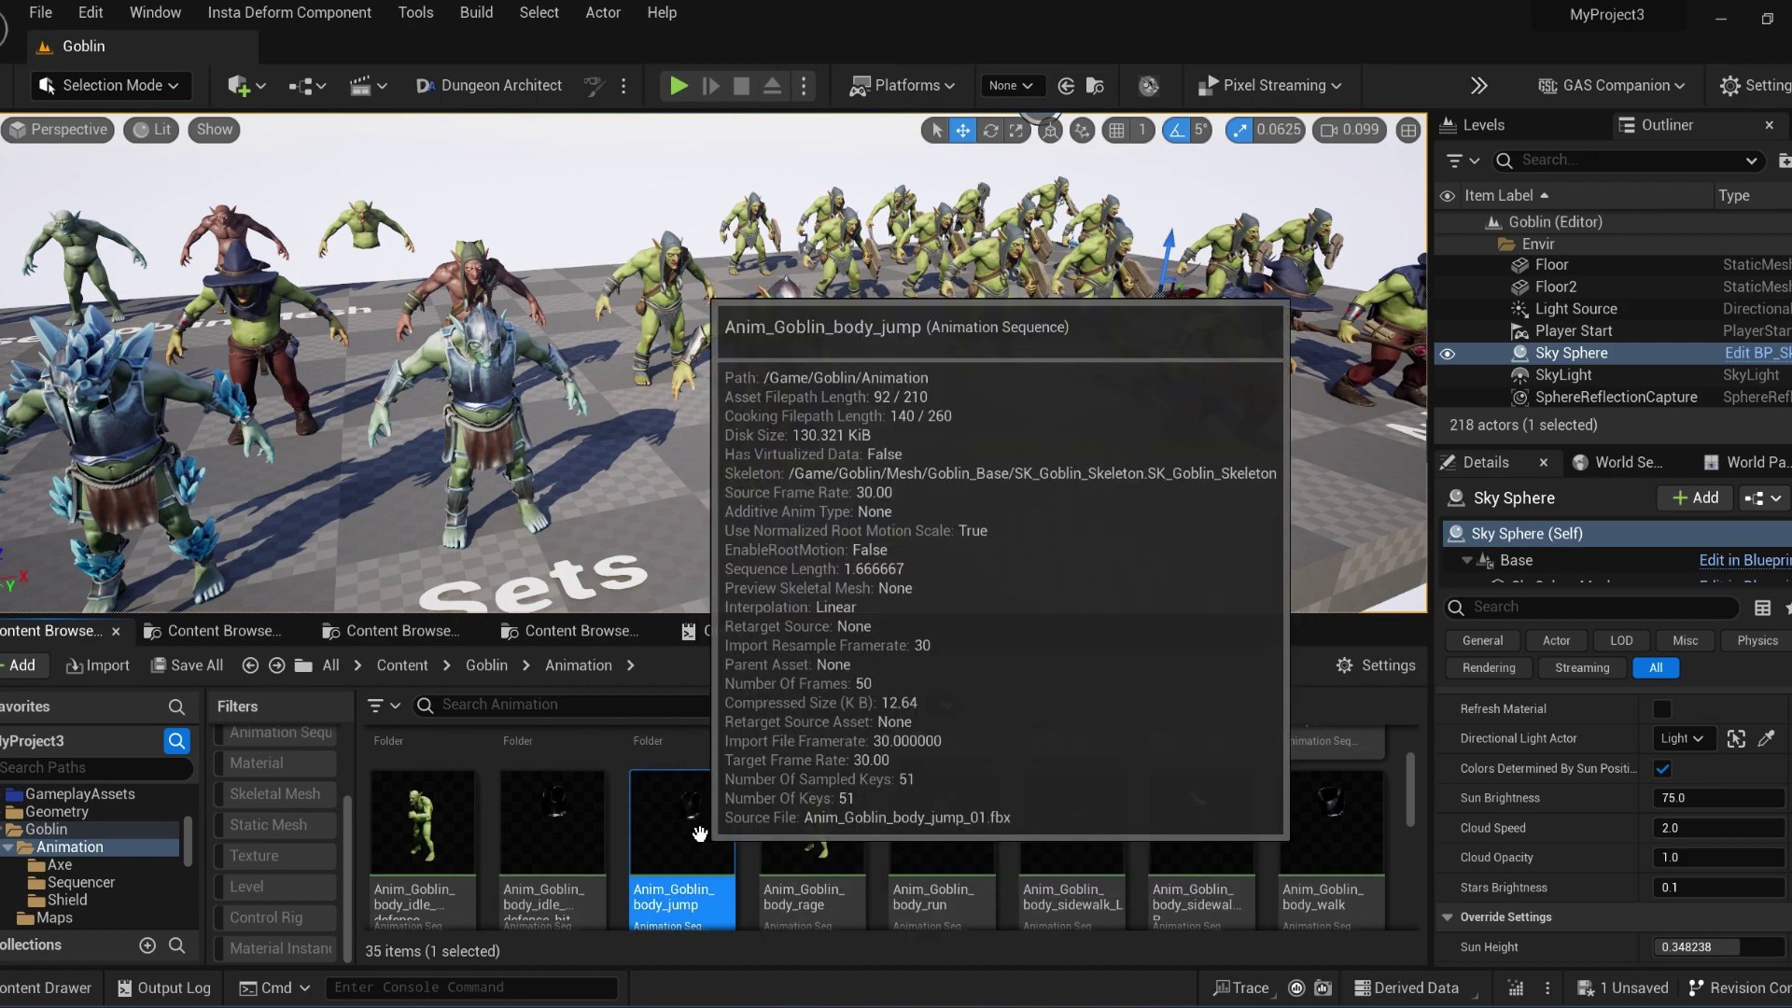
pyautogui.doubleClick(699, 832)
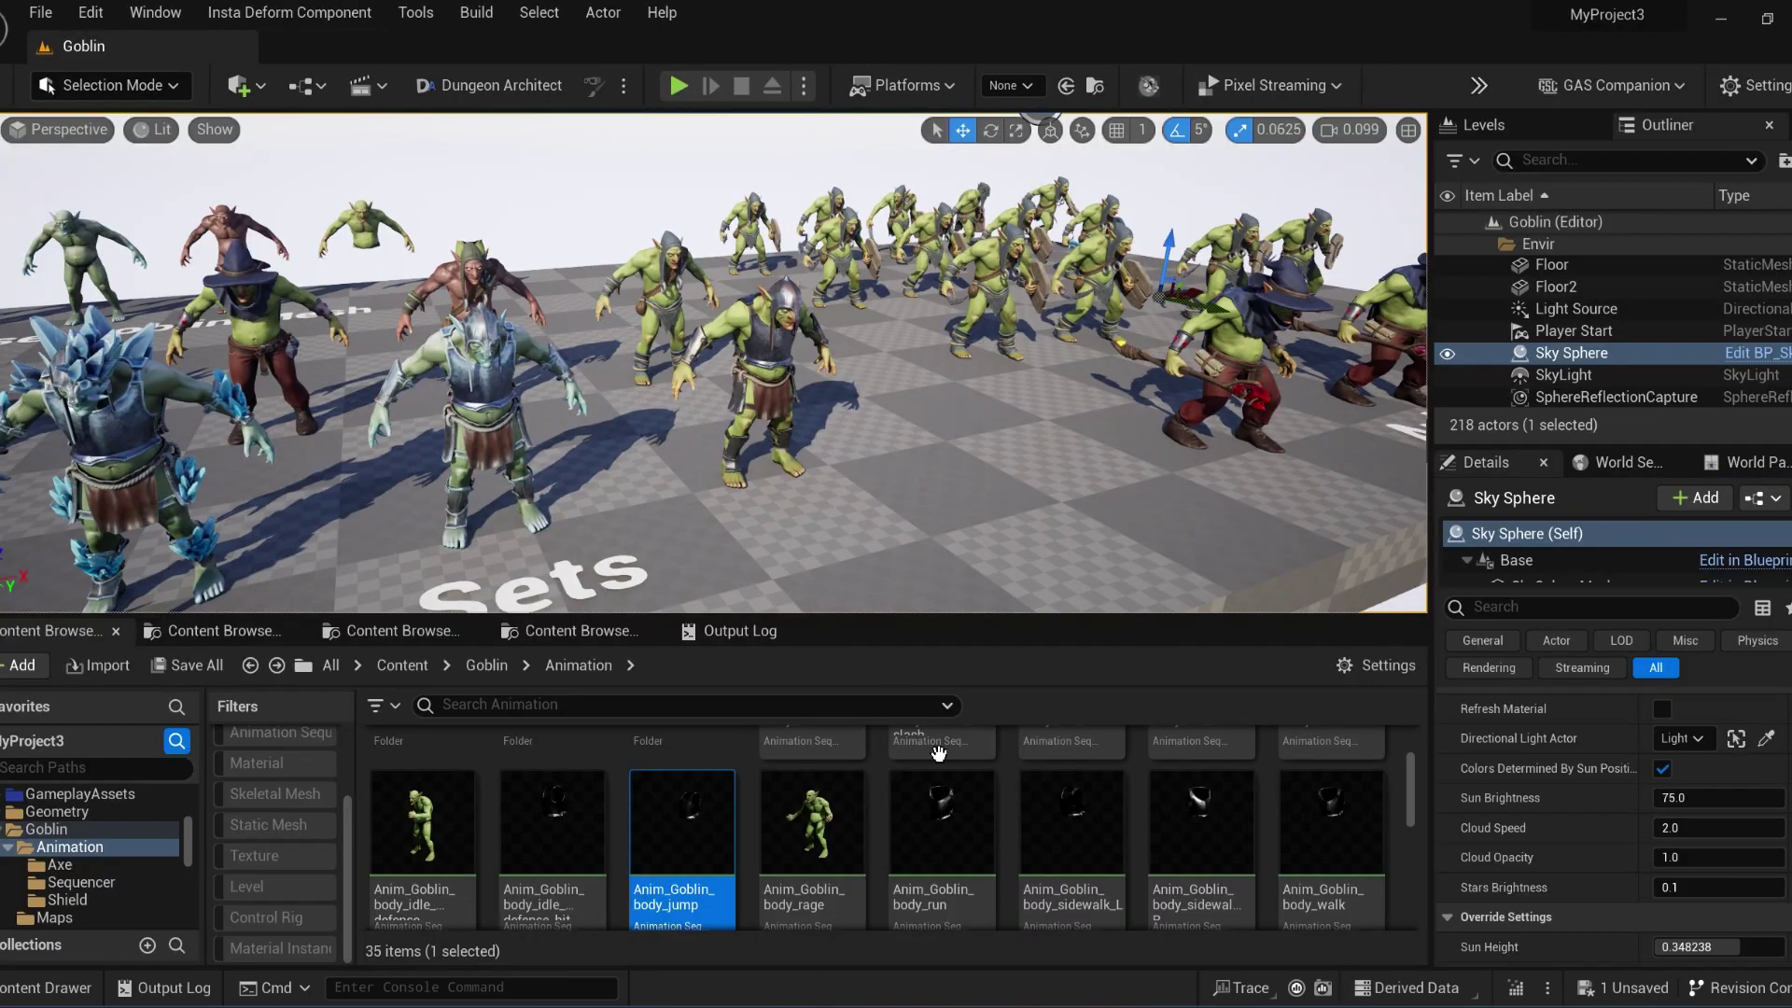
pyautogui.click(472, 46)
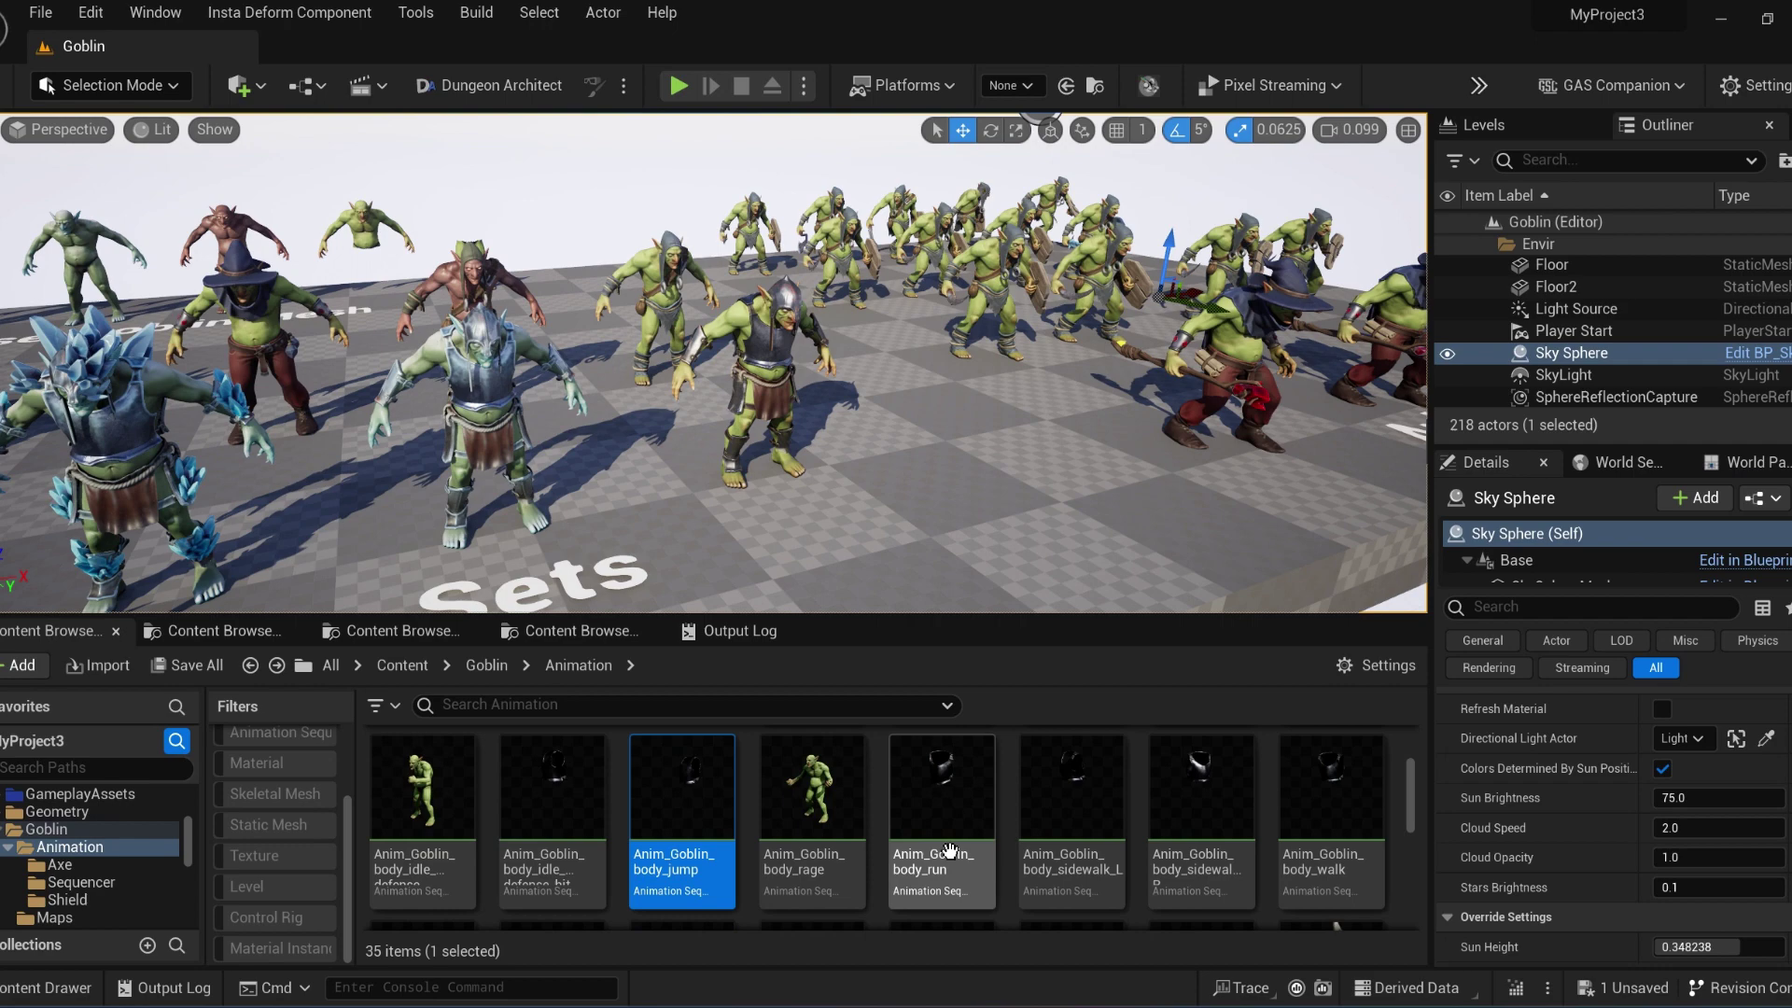
# Step: Browse the Animation folder to the weapon sequences, preview Anim_Goblin_weapon_die_b, and close it
pyautogui.scroll(1, 949, 849)
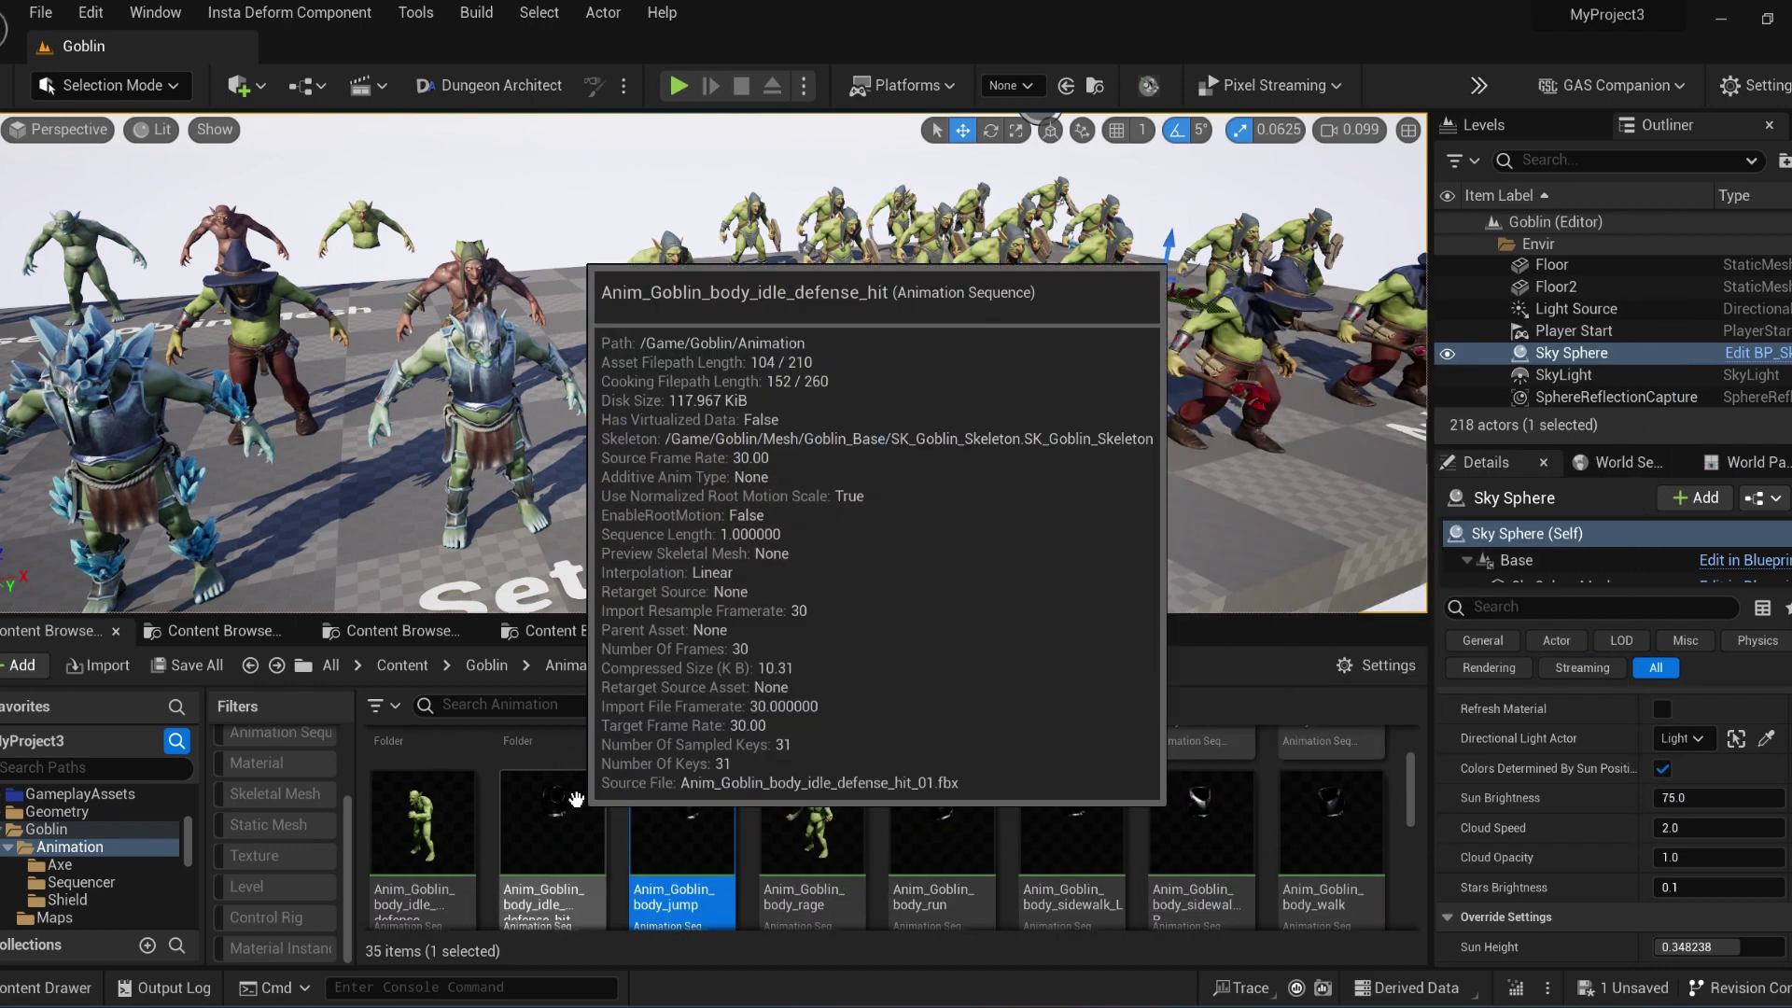
pyautogui.scroll(2, 577, 800)
pyautogui.scroll(-5, 576, 801)
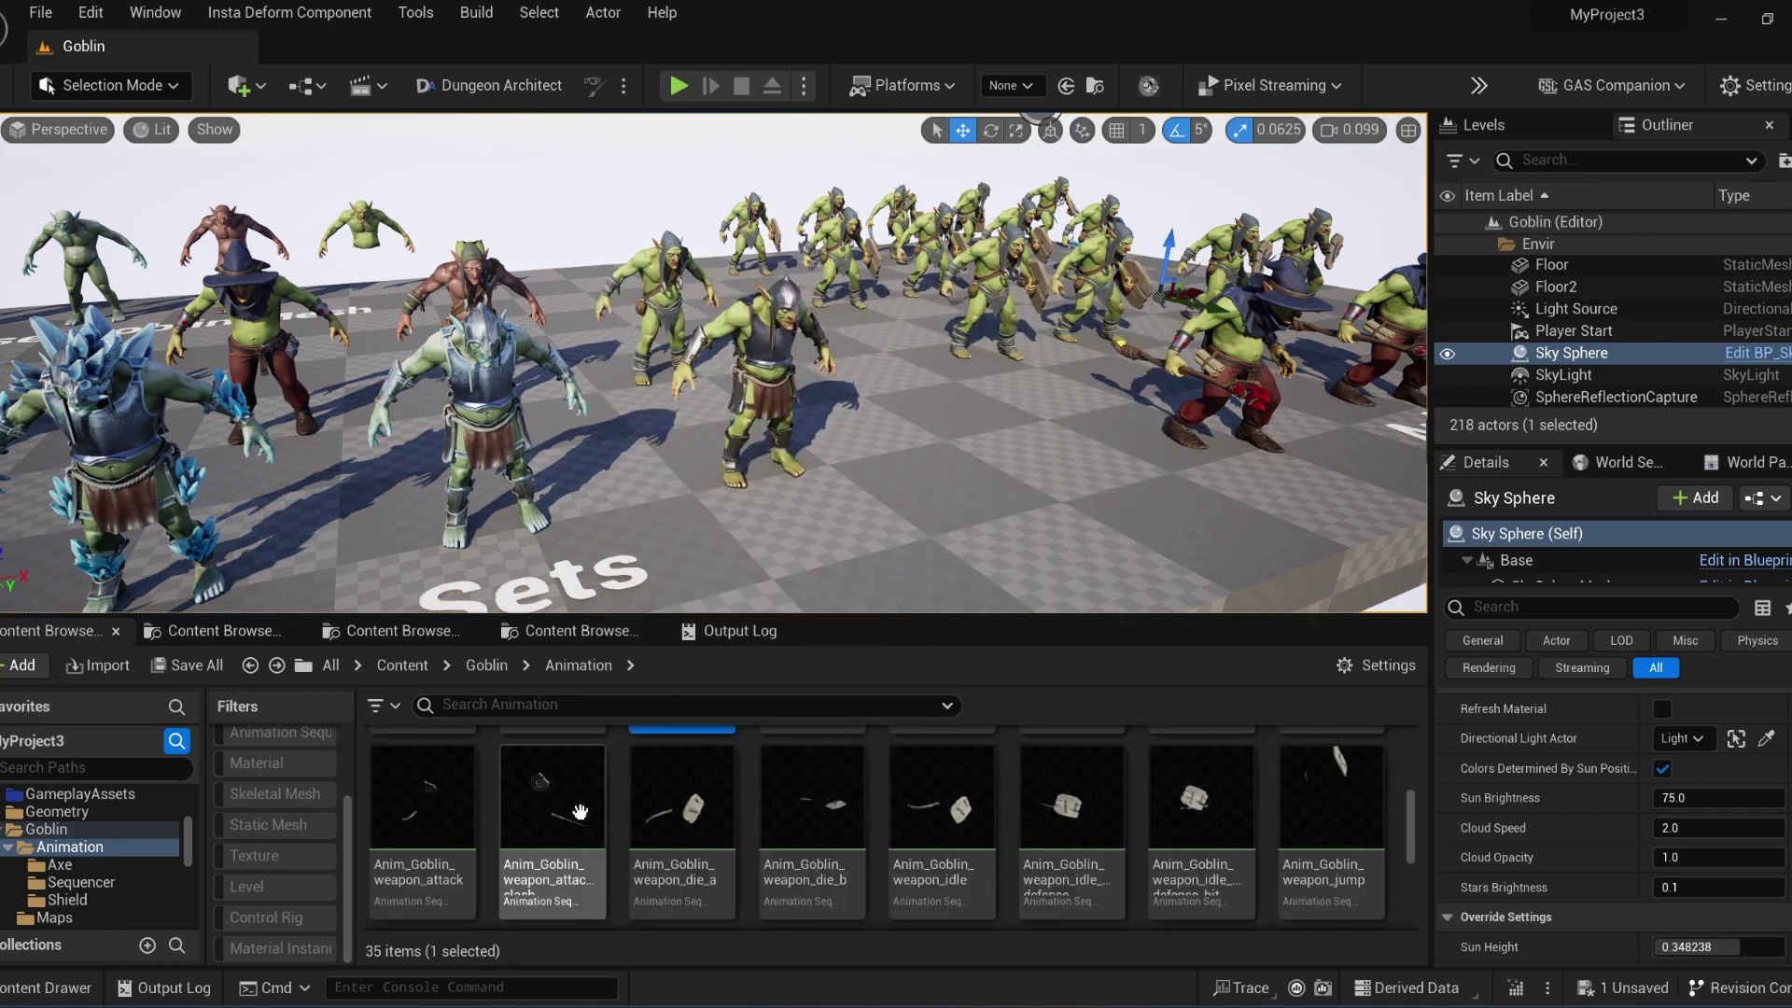
pyautogui.doubleClick(819, 803)
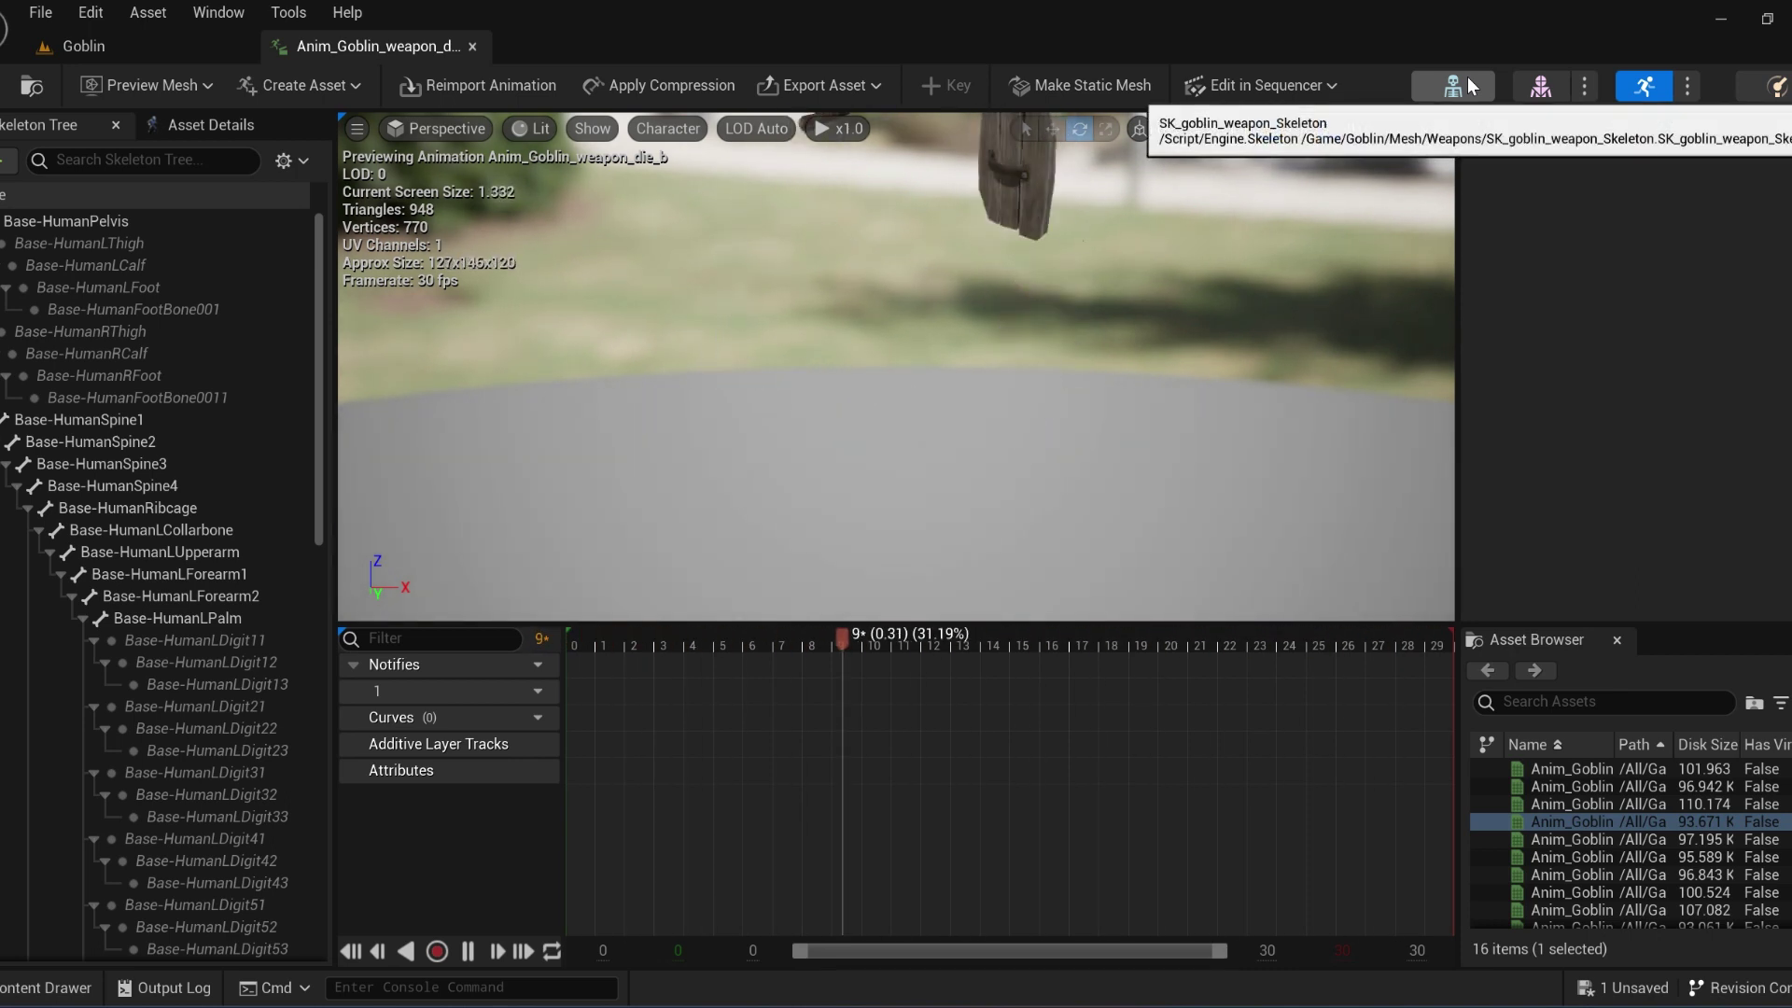
pyautogui.middleClick(394, 54)
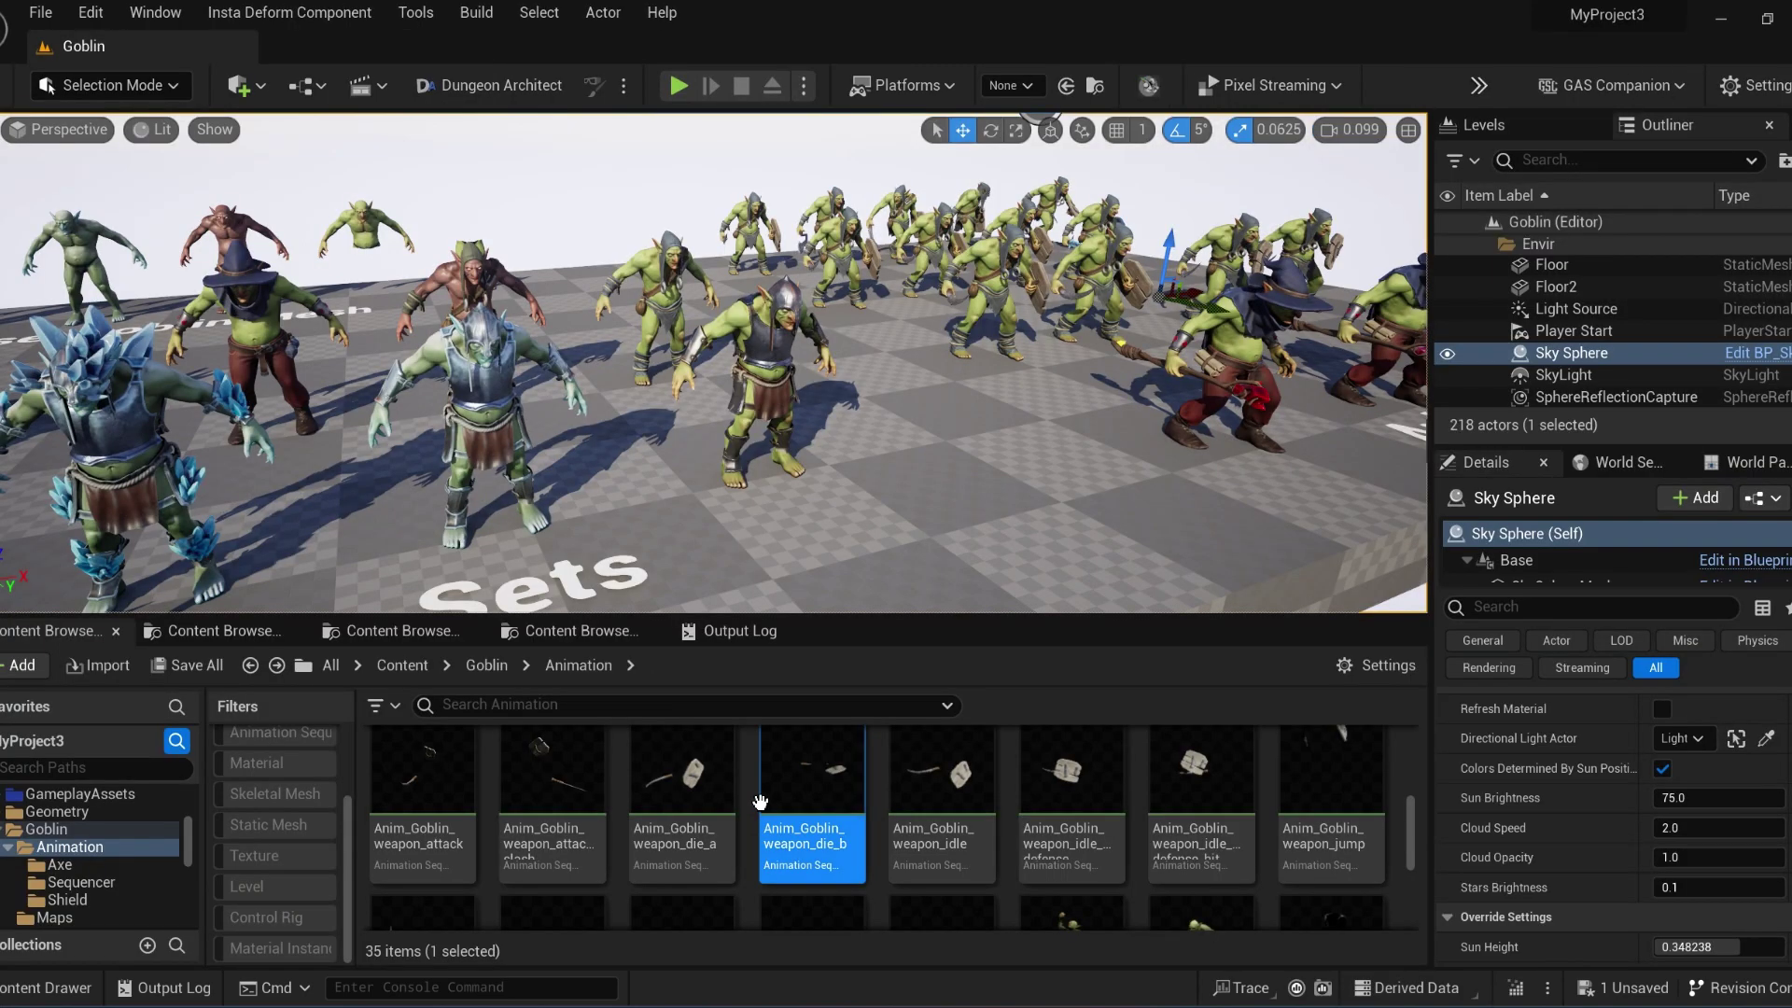
# Step: Preview the staff animation Anim_Goblin_Wizard_Weapon_attack_03 and close it
pyautogui.scroll(-3, 751, 800)
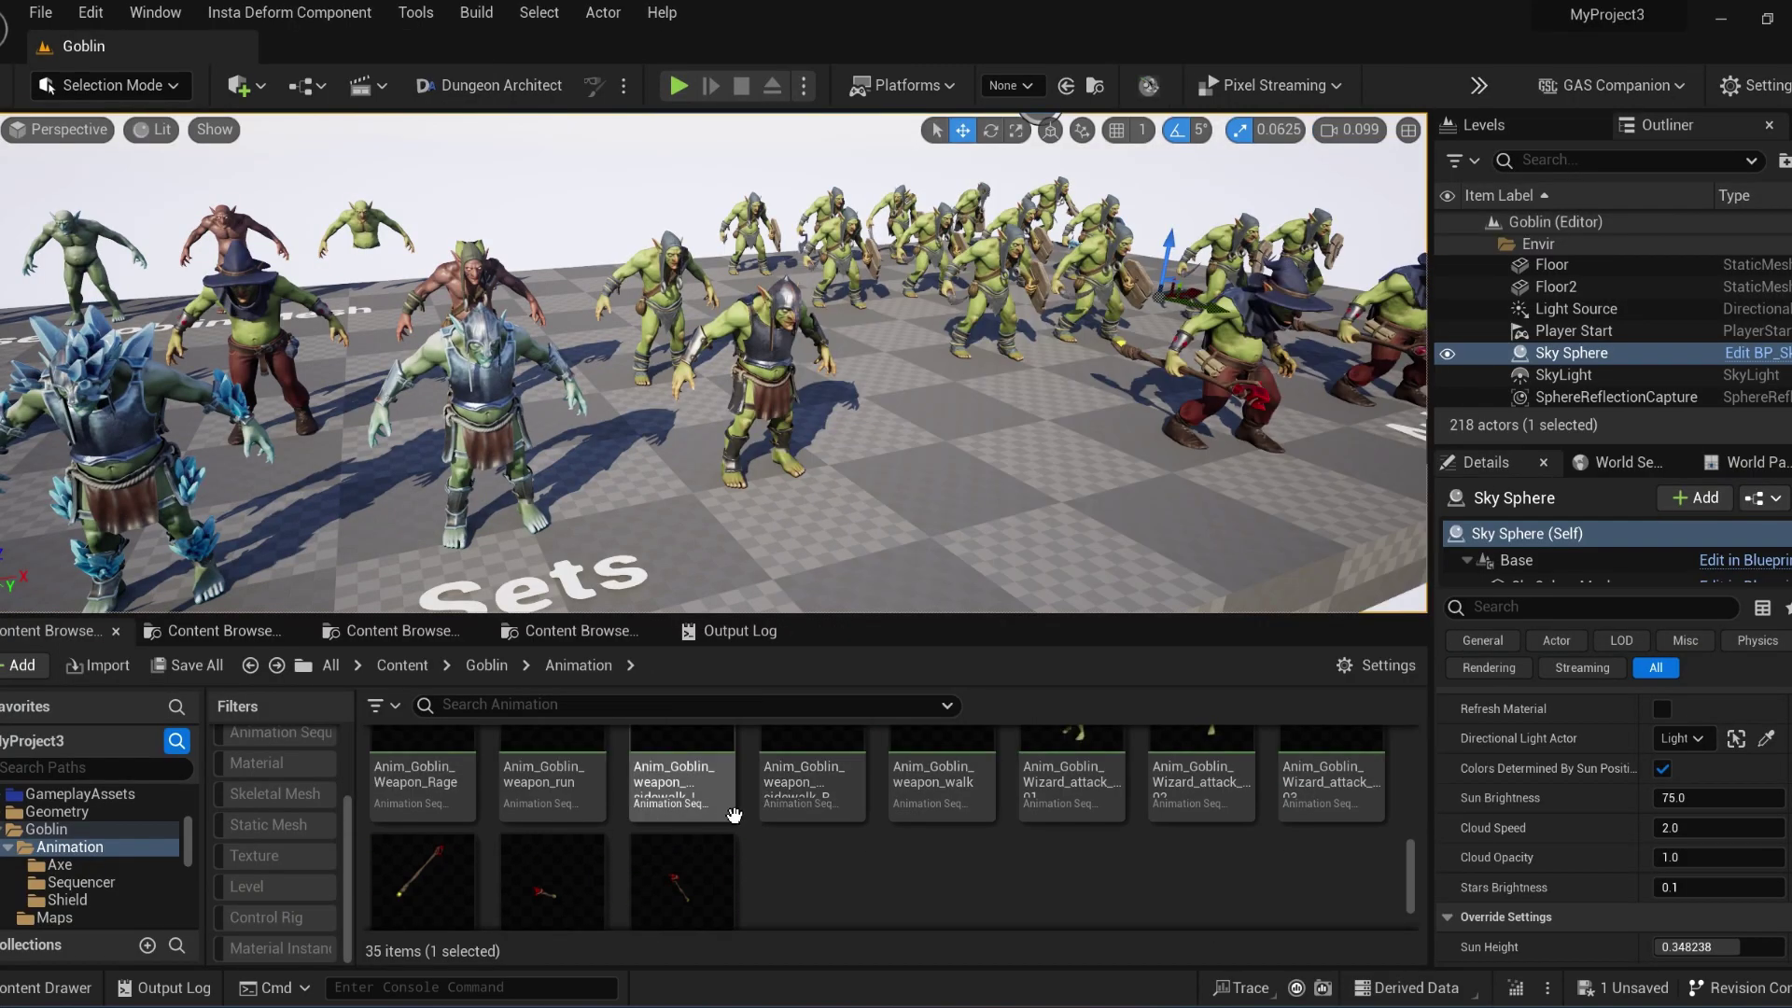
pyautogui.scroll(-2, 700, 850)
pyautogui.doubleClick(679, 839)
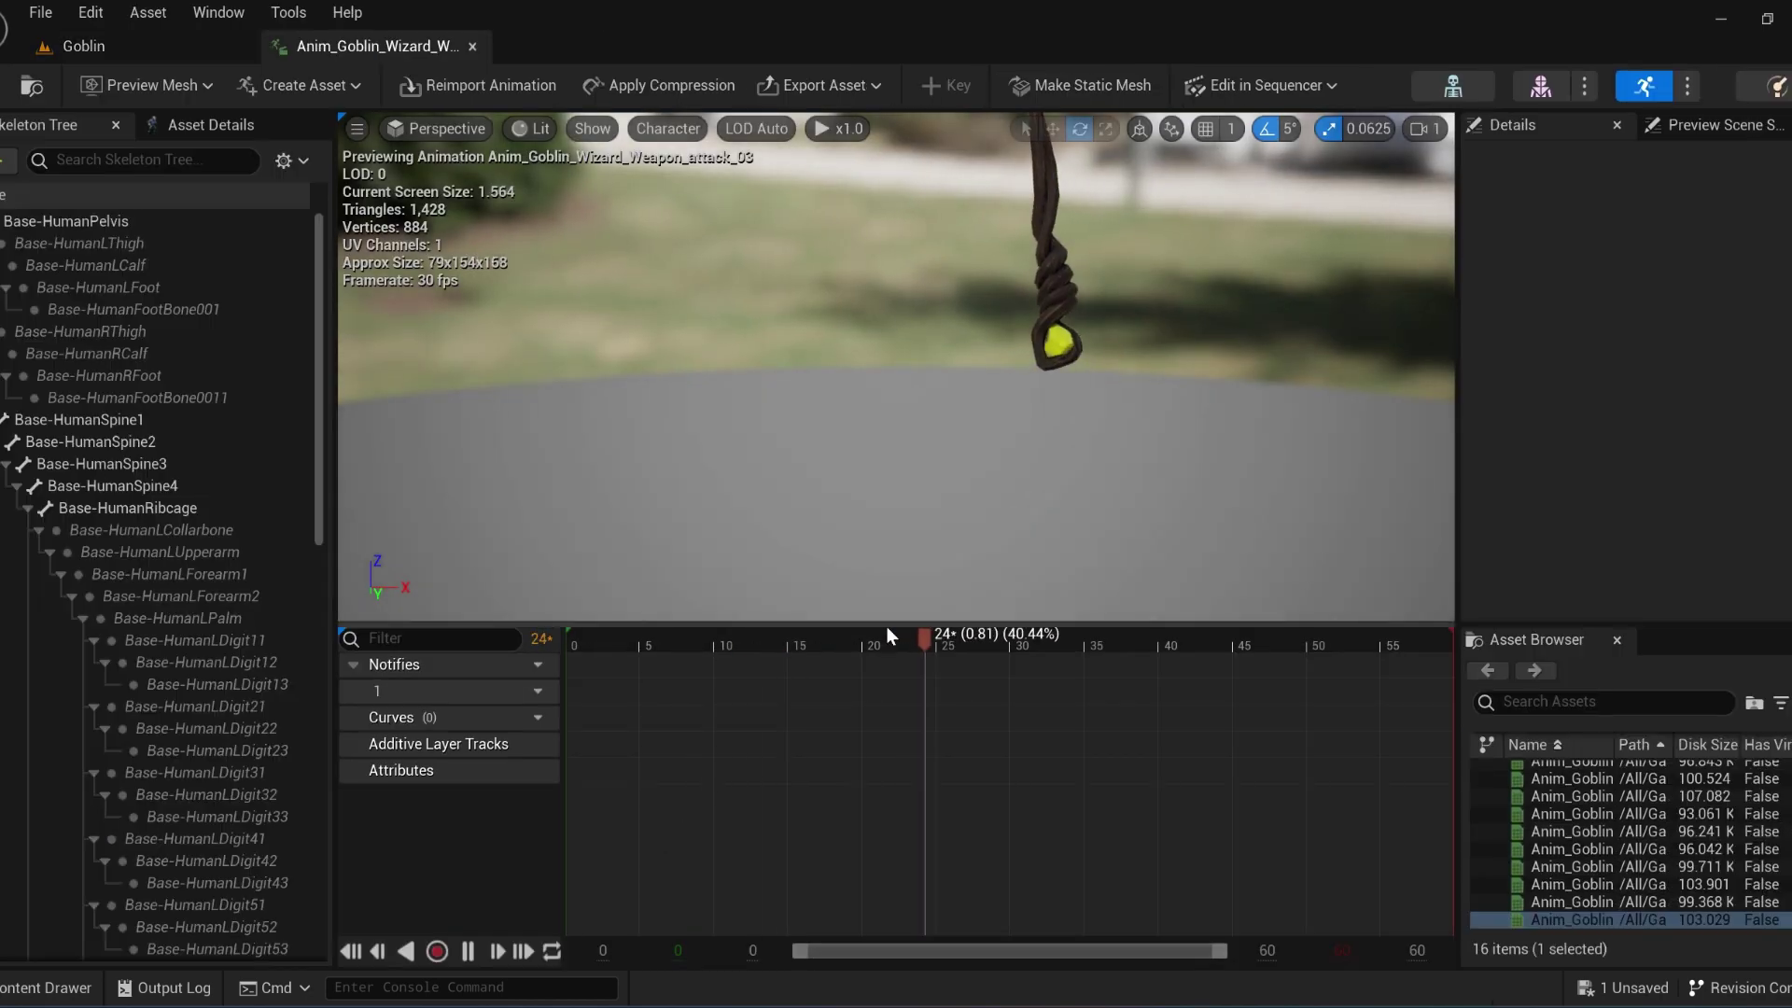
pyautogui.middleClick(399, 46)
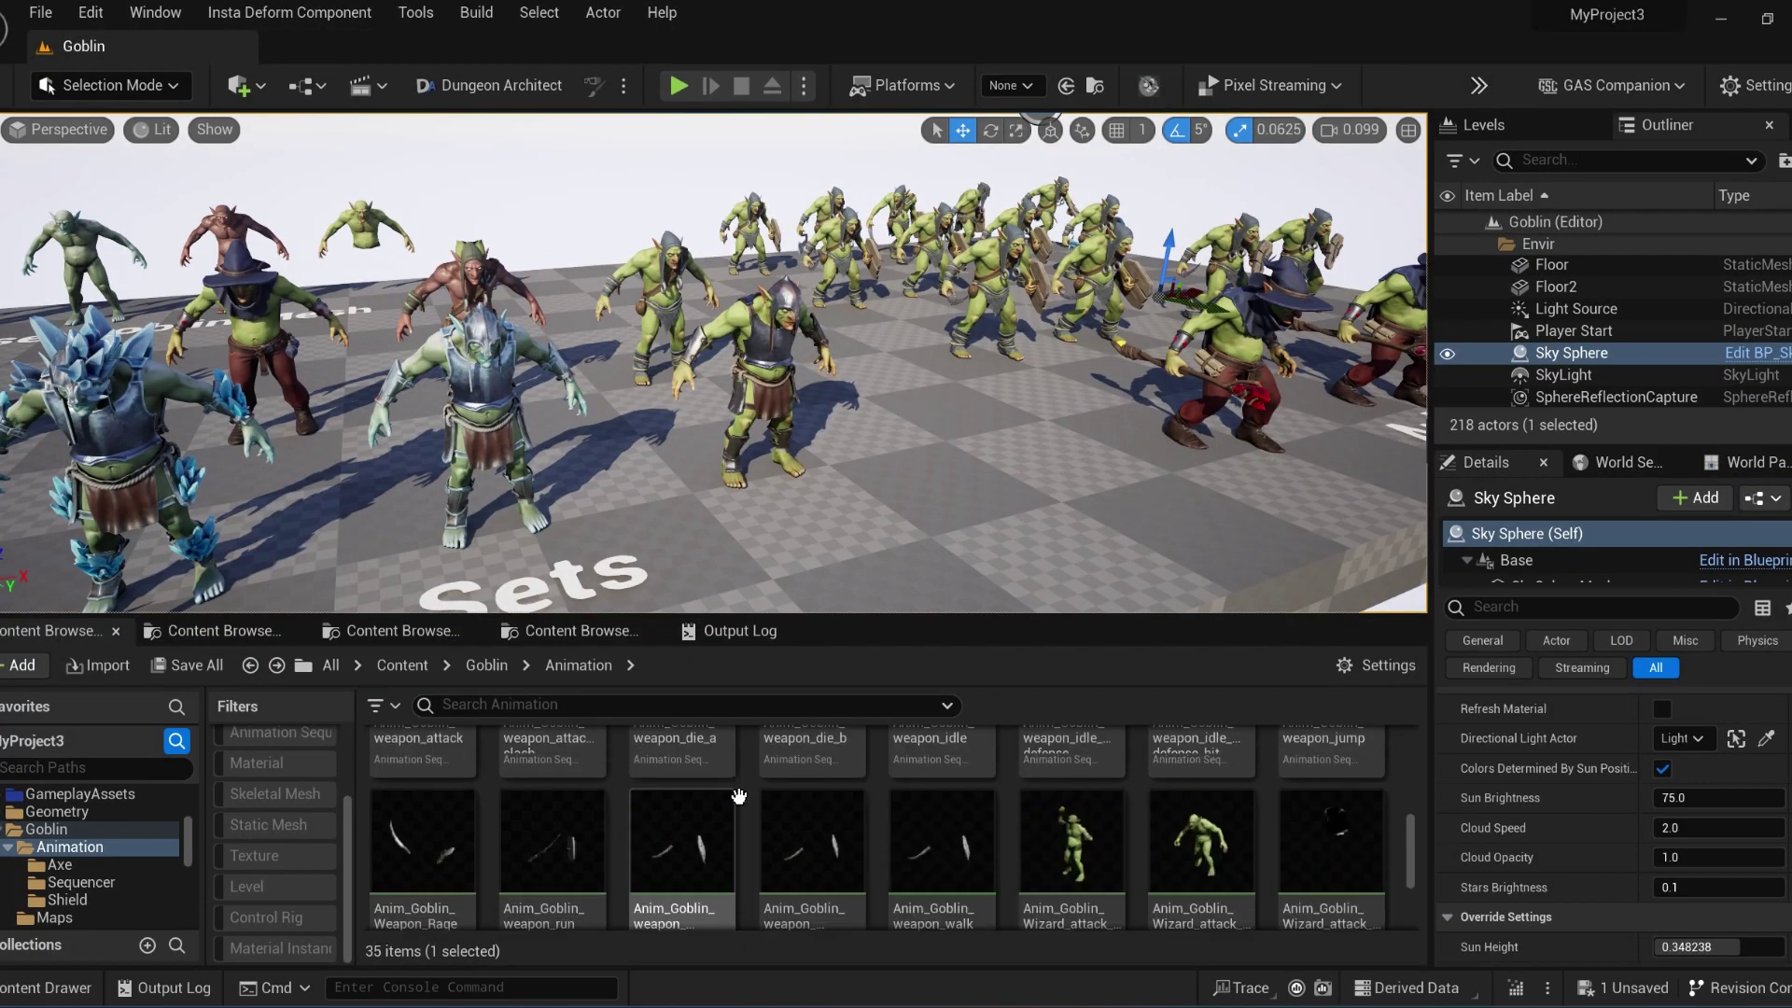
# Step: Try to open Anim_Goblin_Shield_die_b from the Shield folder, declining to choose a new skeleton
pyautogui.scroll(5, 674, 768)
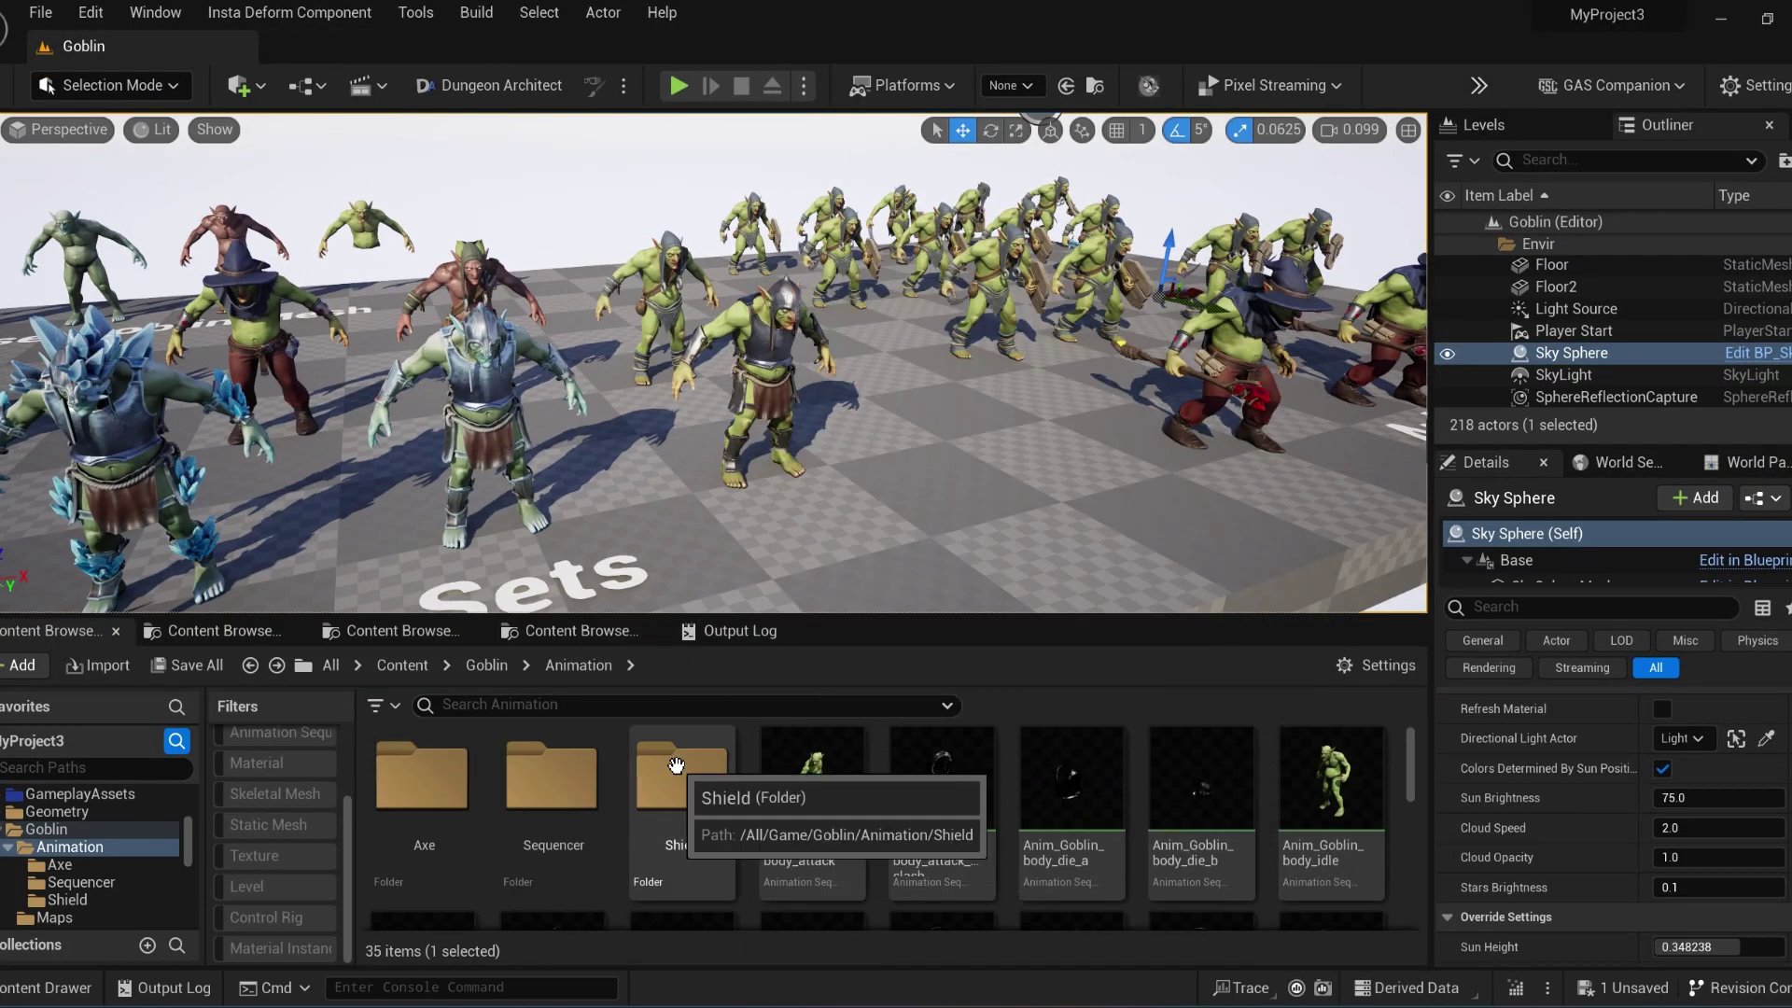
pyautogui.doubleClick(675, 766)
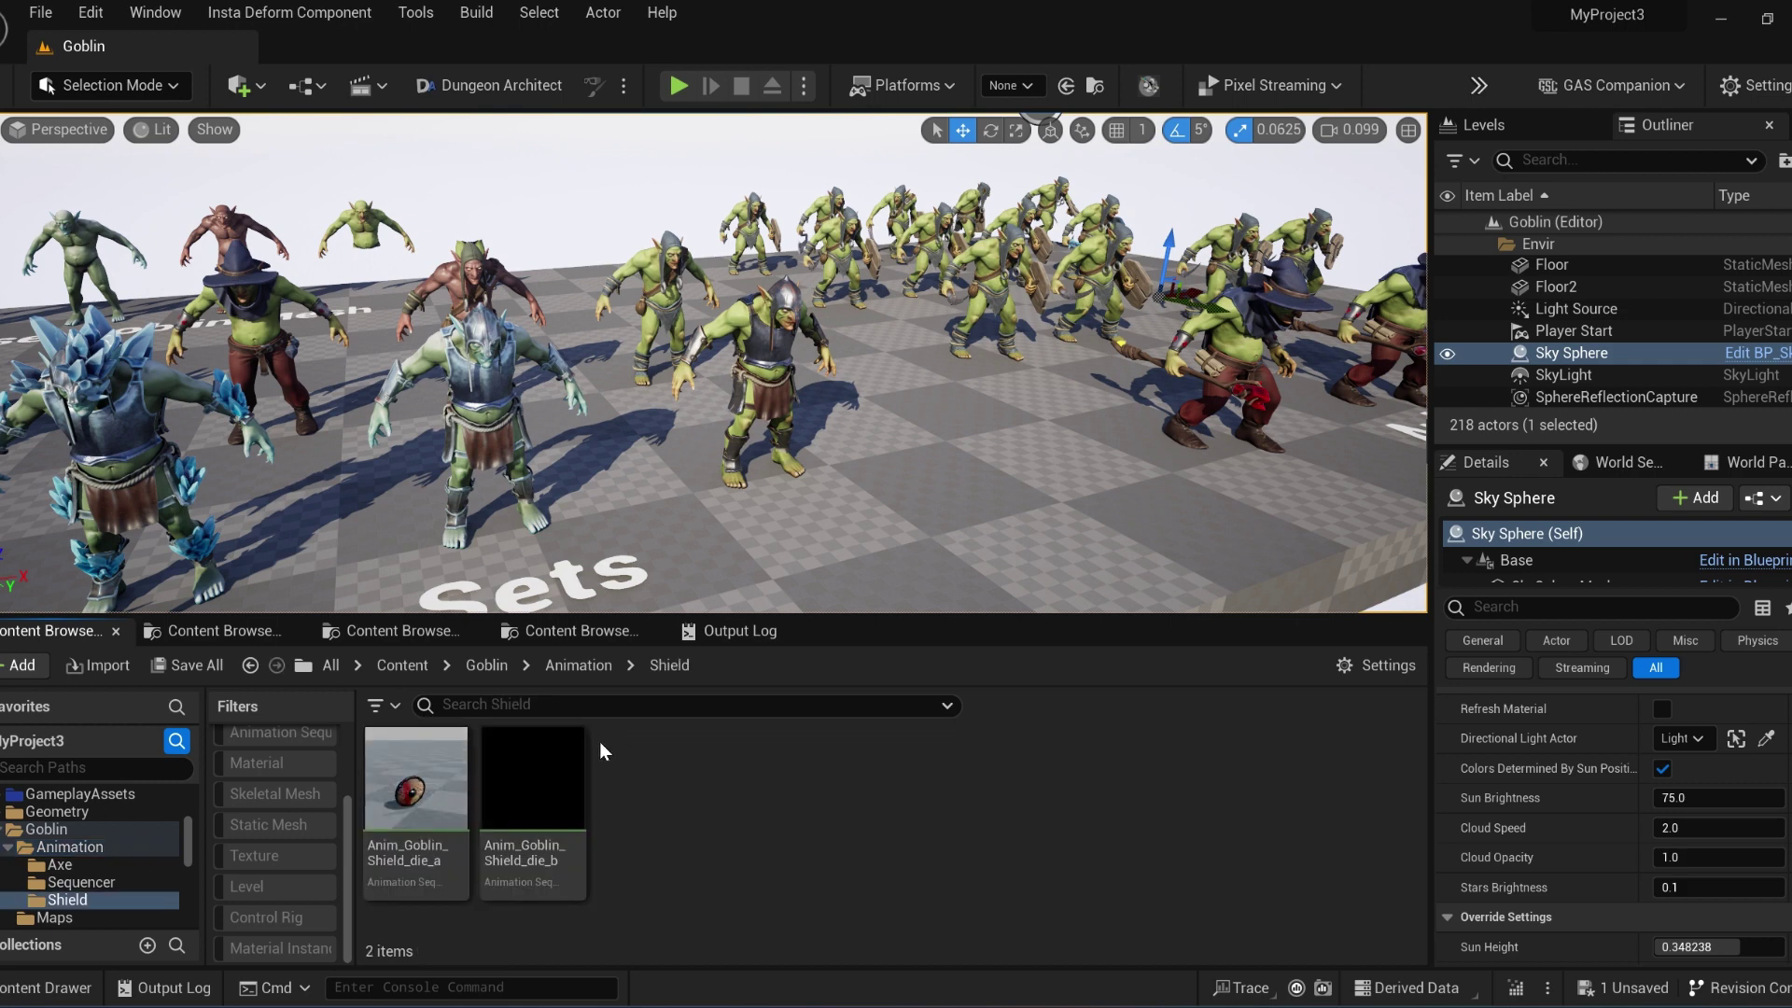
pyautogui.doubleClick(558, 776)
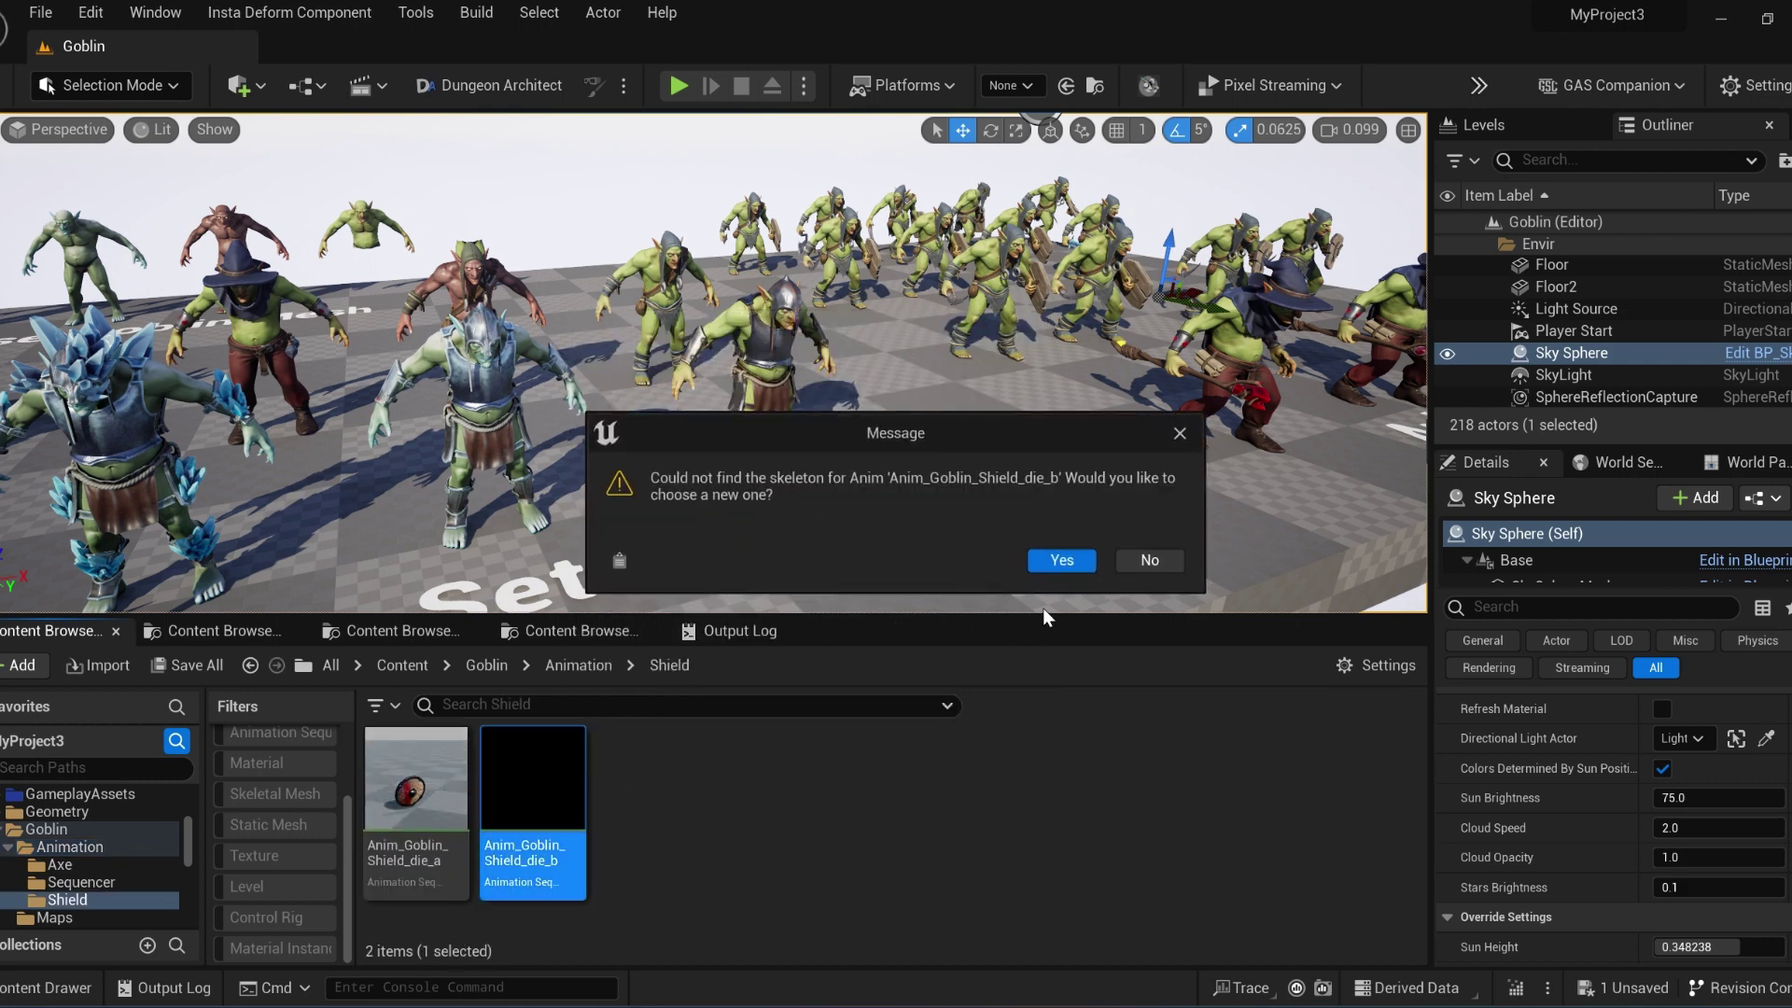
pyautogui.click(1150, 560)
# Step: Open Anim_Goblin_Shield_die_a with SK_goblin_weapon_Skeleton as its replacement skeleton, close the preview, and return to the Animation folder
pyautogui.click(407, 819)
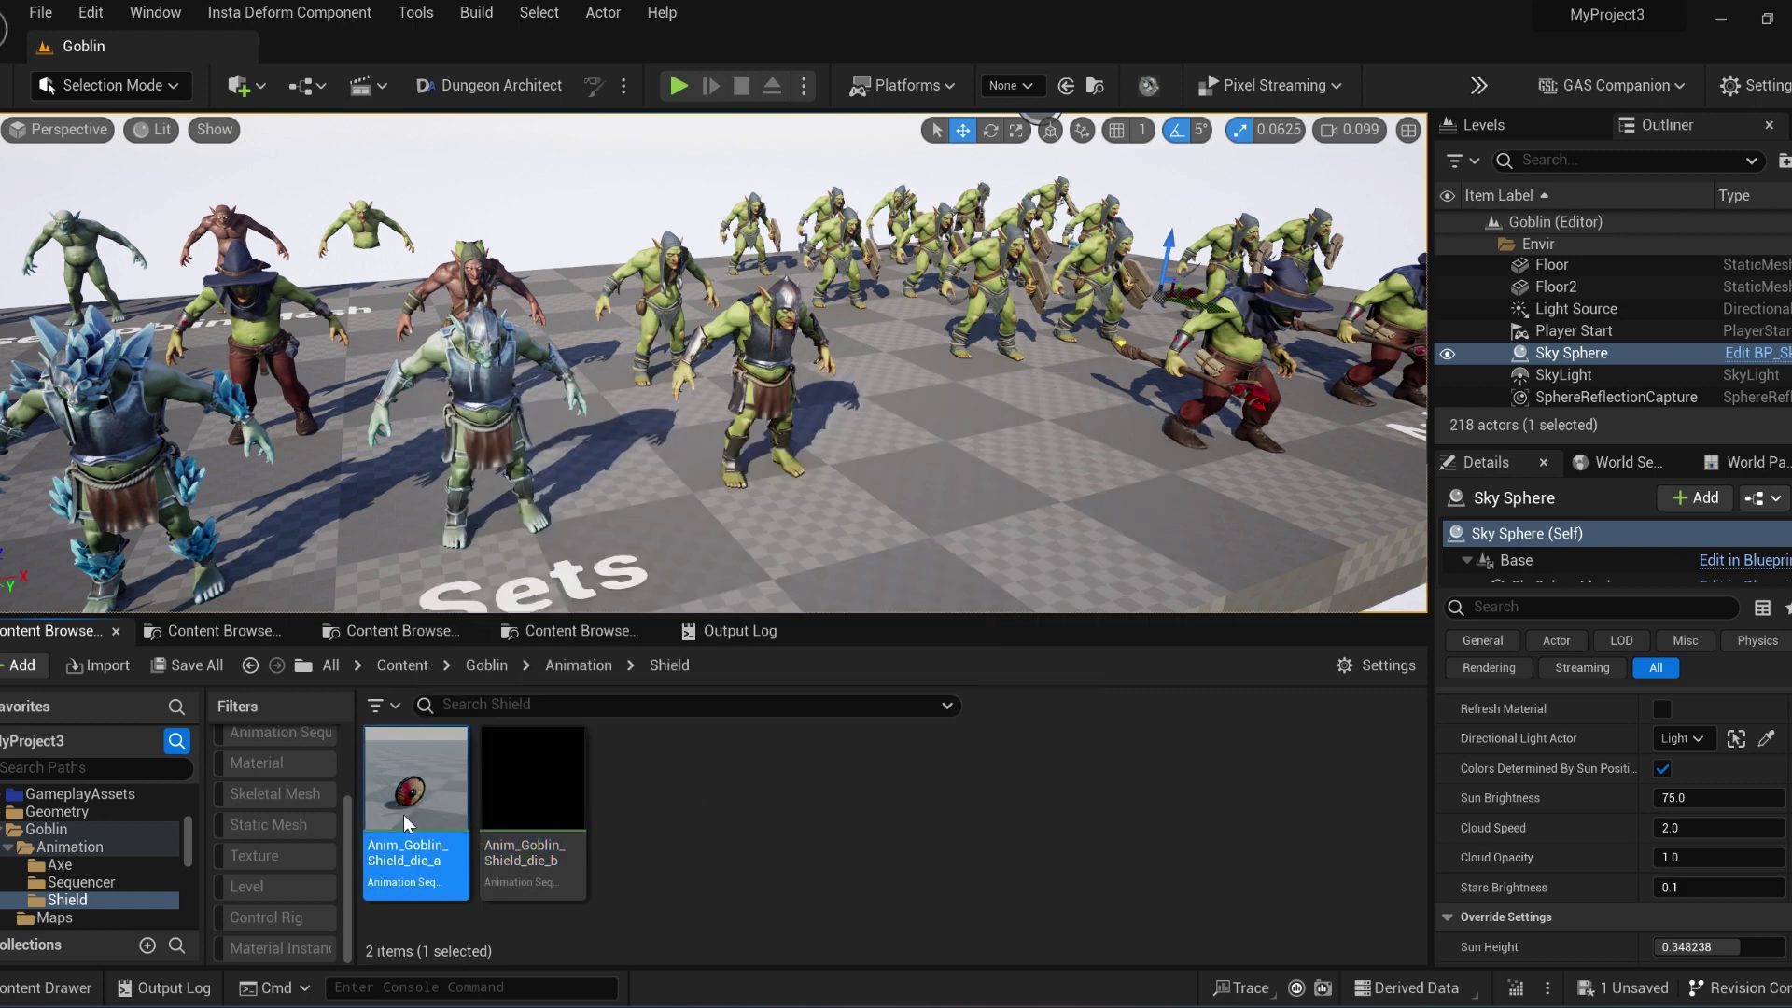
pyautogui.doubleClick(407, 820)
pyautogui.click(1061, 563)
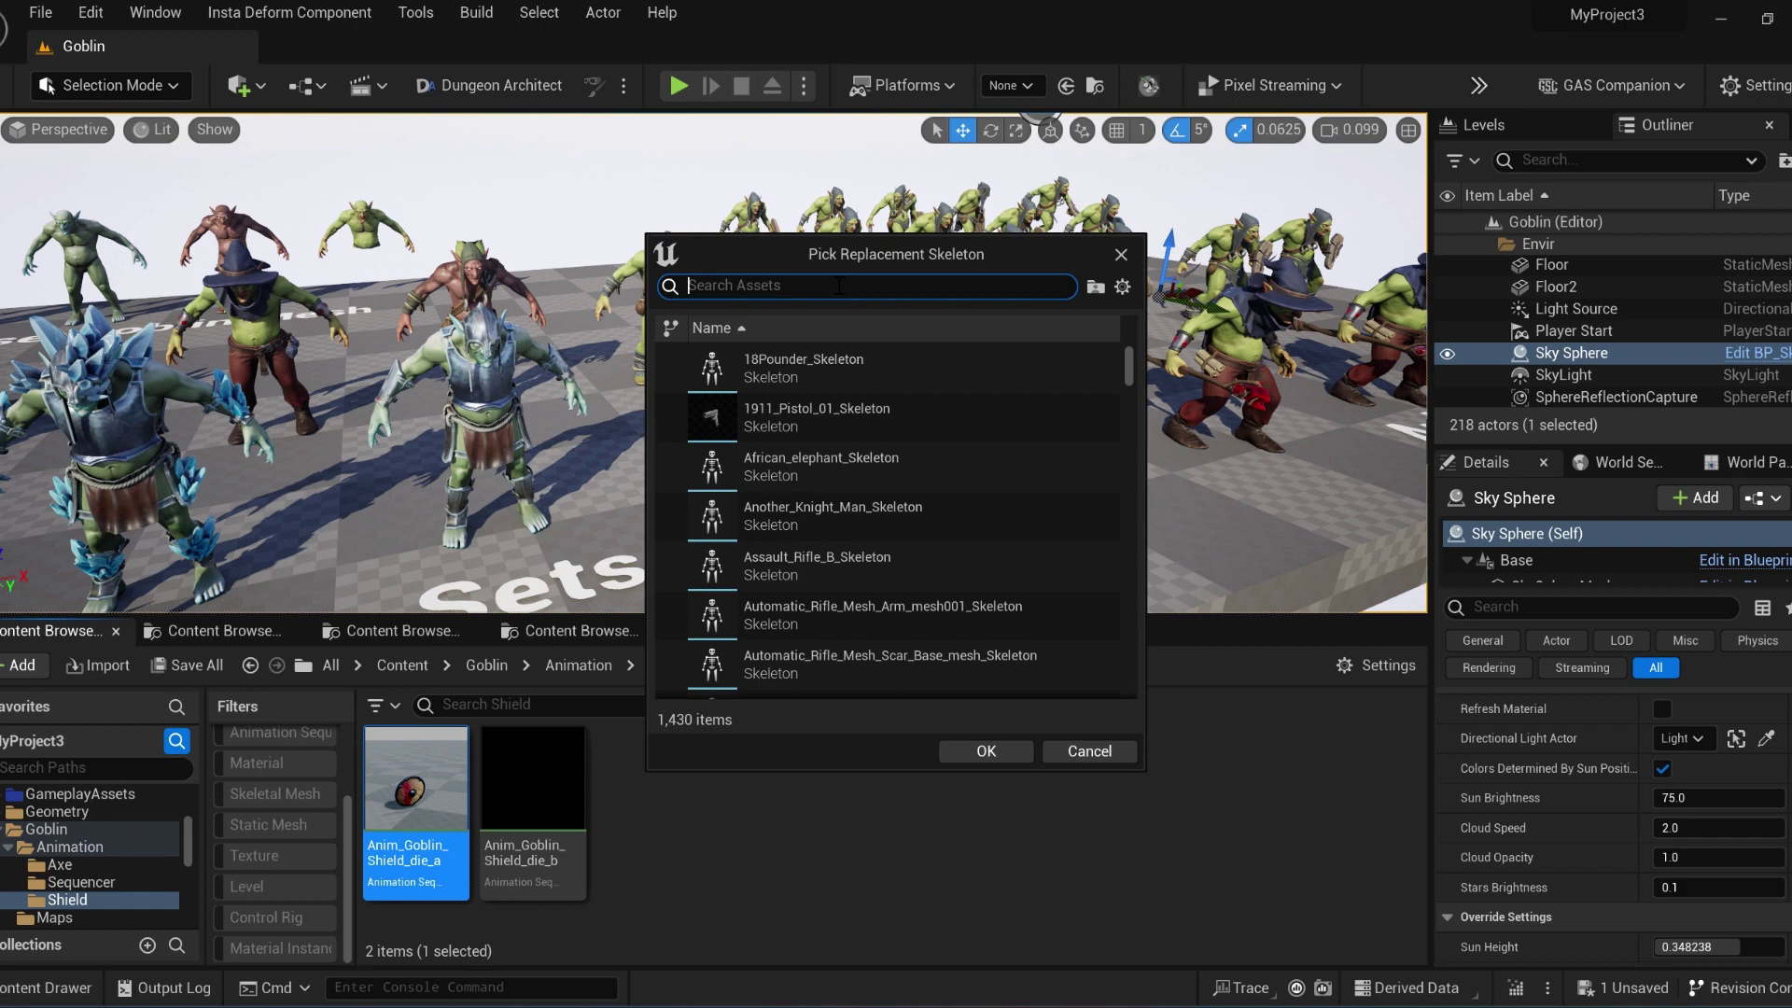
pyautogui.write('goblin')
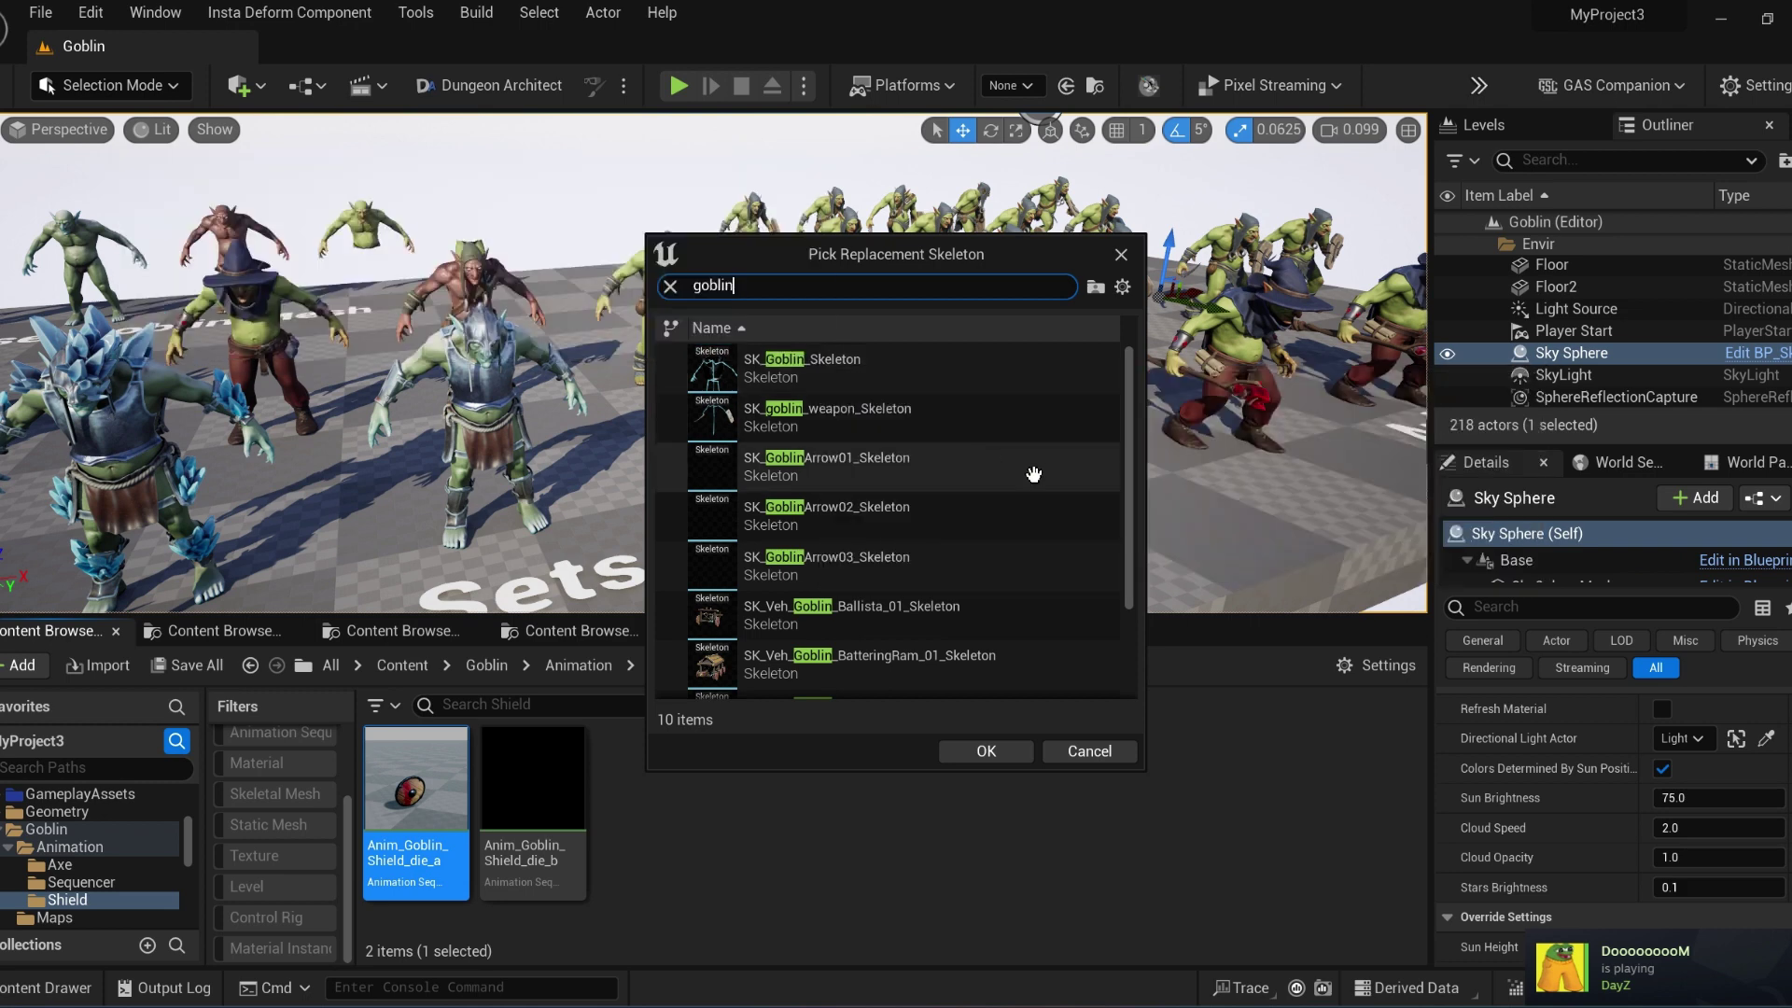
pyautogui.click(840, 417)
pyautogui.scroll(-3, 948, 458)
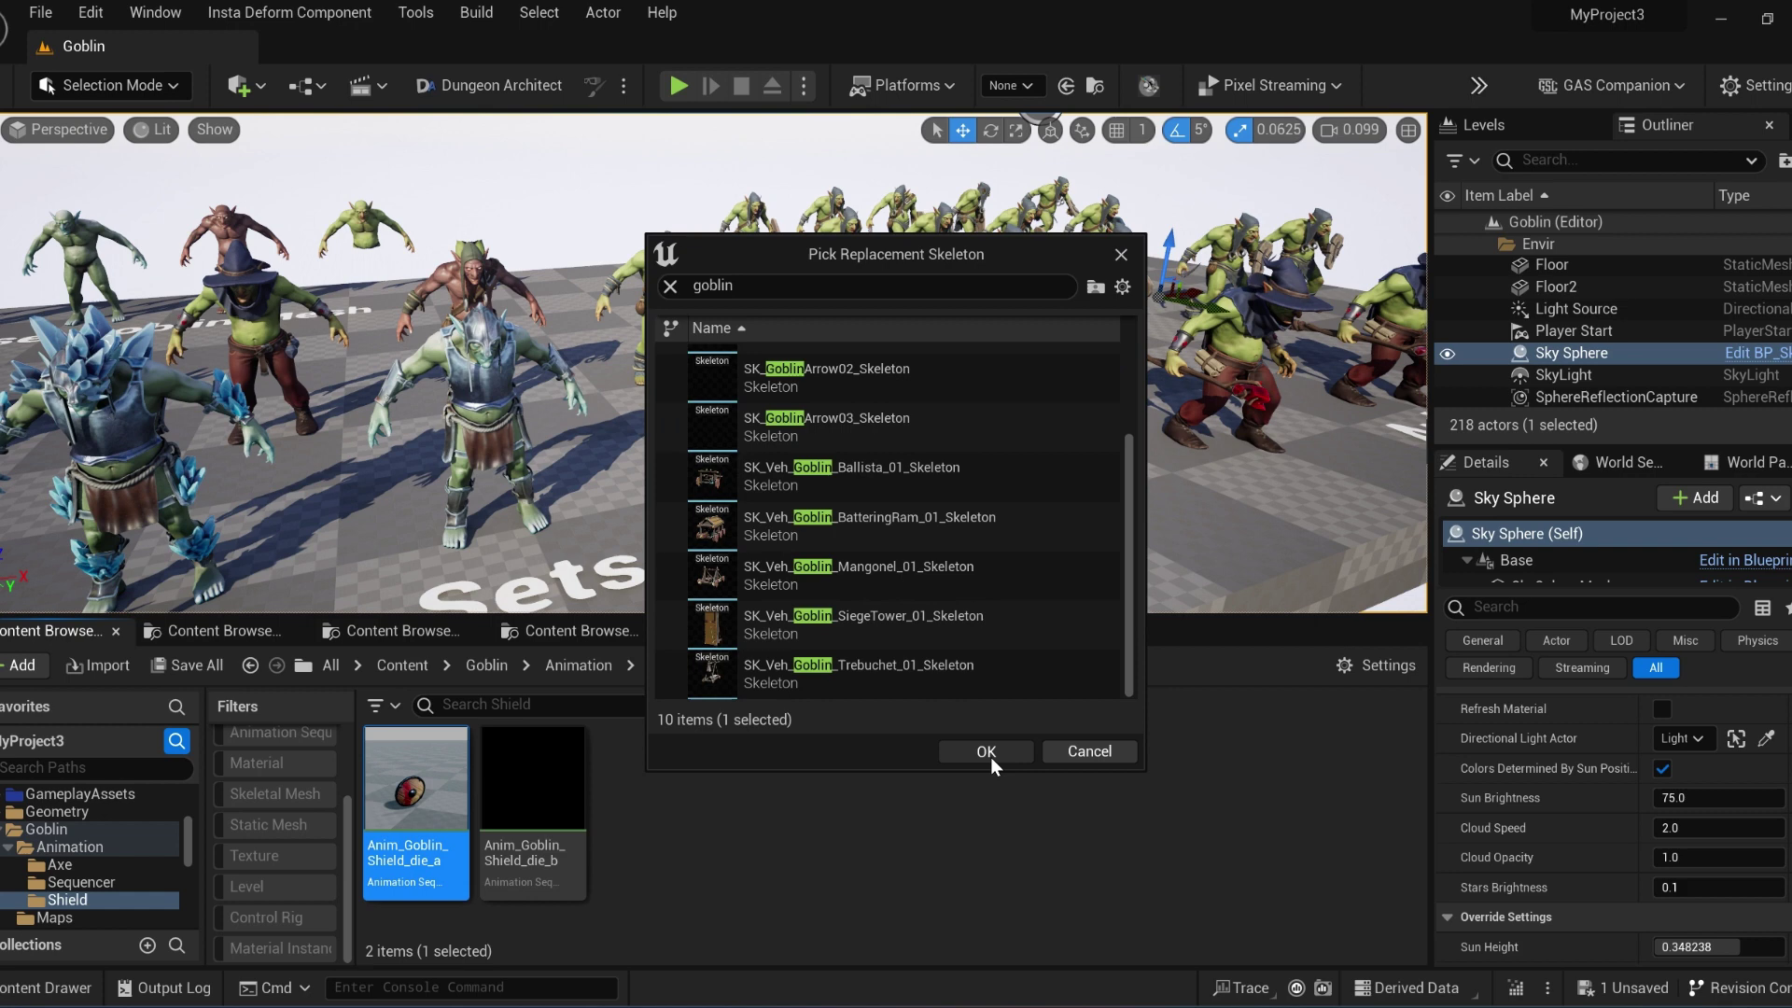
pyautogui.click(986, 752)
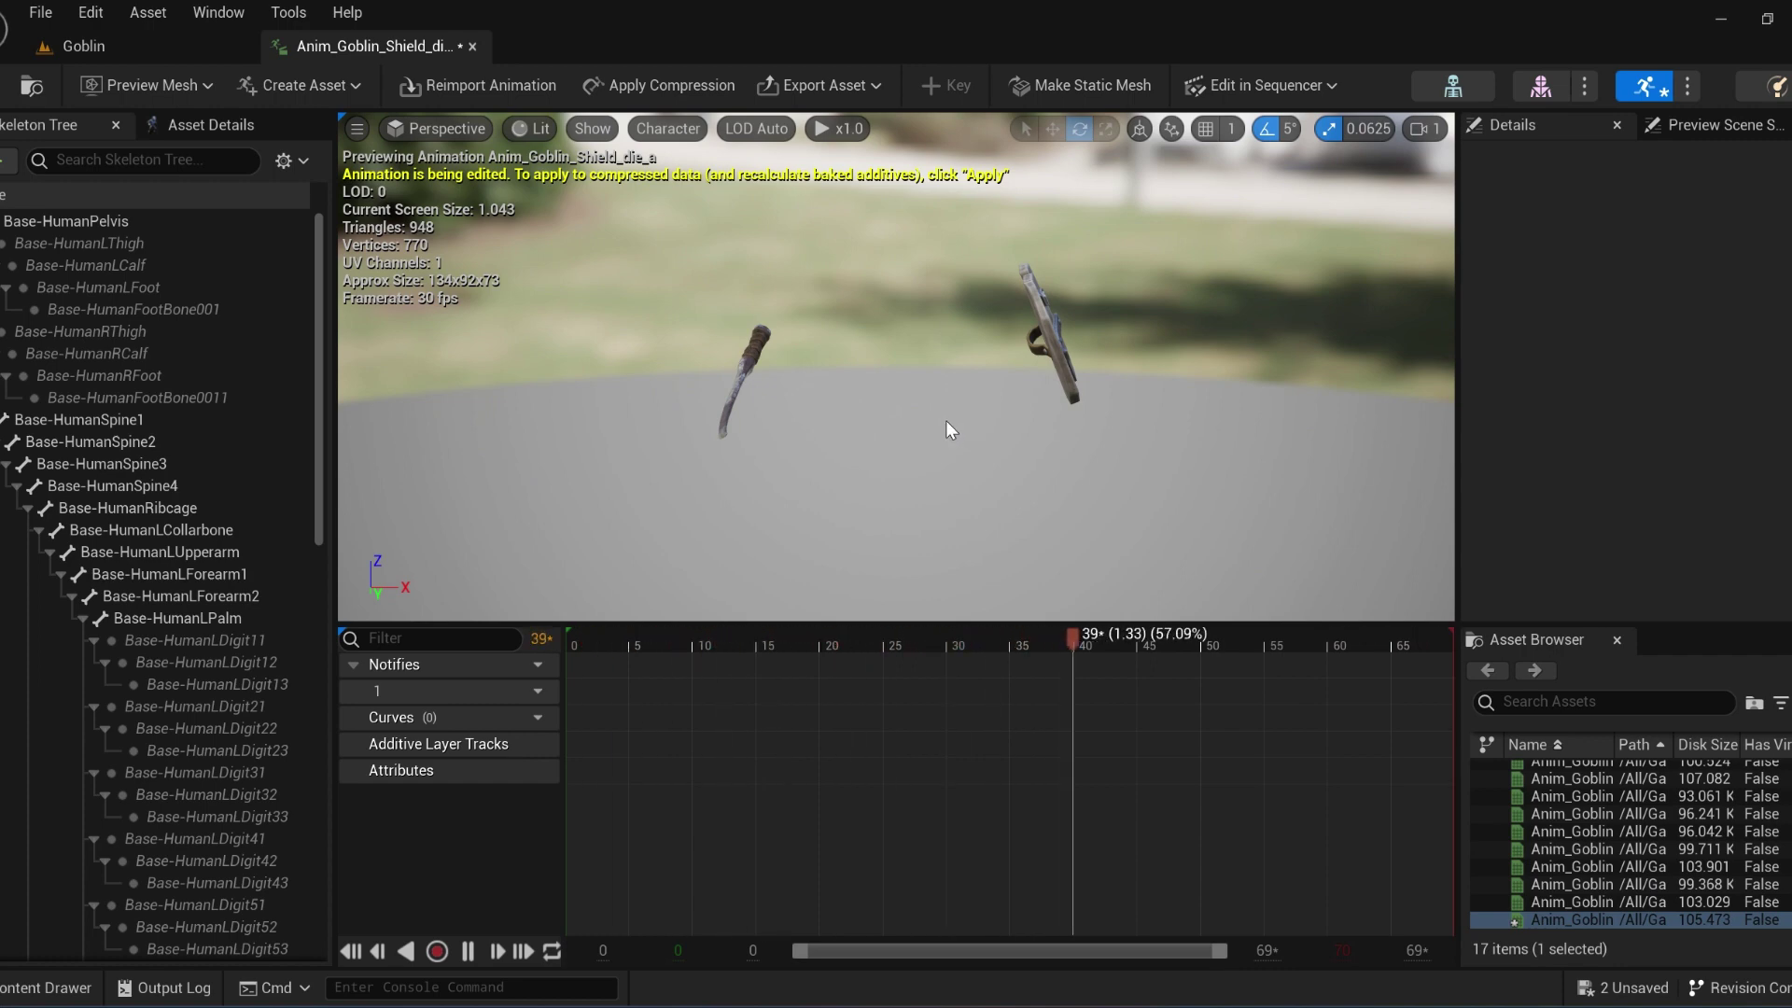
pyautogui.middleClick(359, 45)
pyautogui.click(823, 828)
pyautogui.hotkey('alt', 'Left')
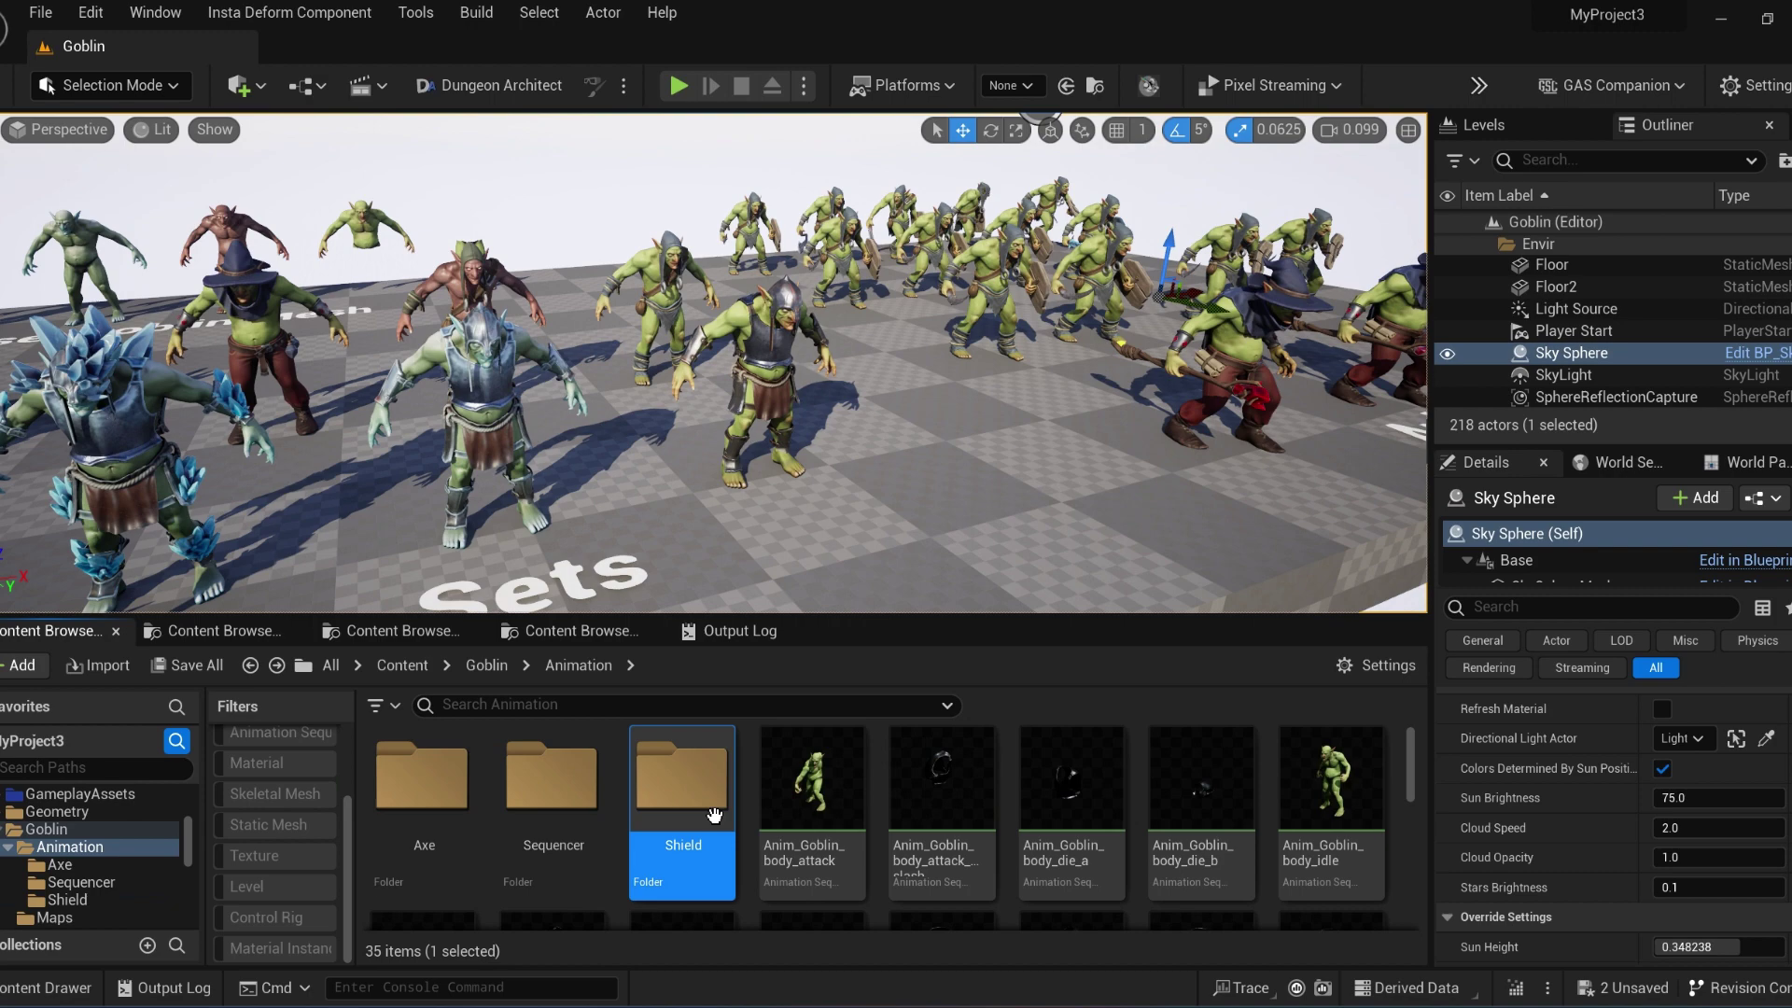
# Step: Open the SK_Body_belt mesh in the UV Editor to view its UV layout
pyautogui.doubleClick(714, 815)
pyautogui.rightClick(560, 794)
pyautogui.click(702, 244)
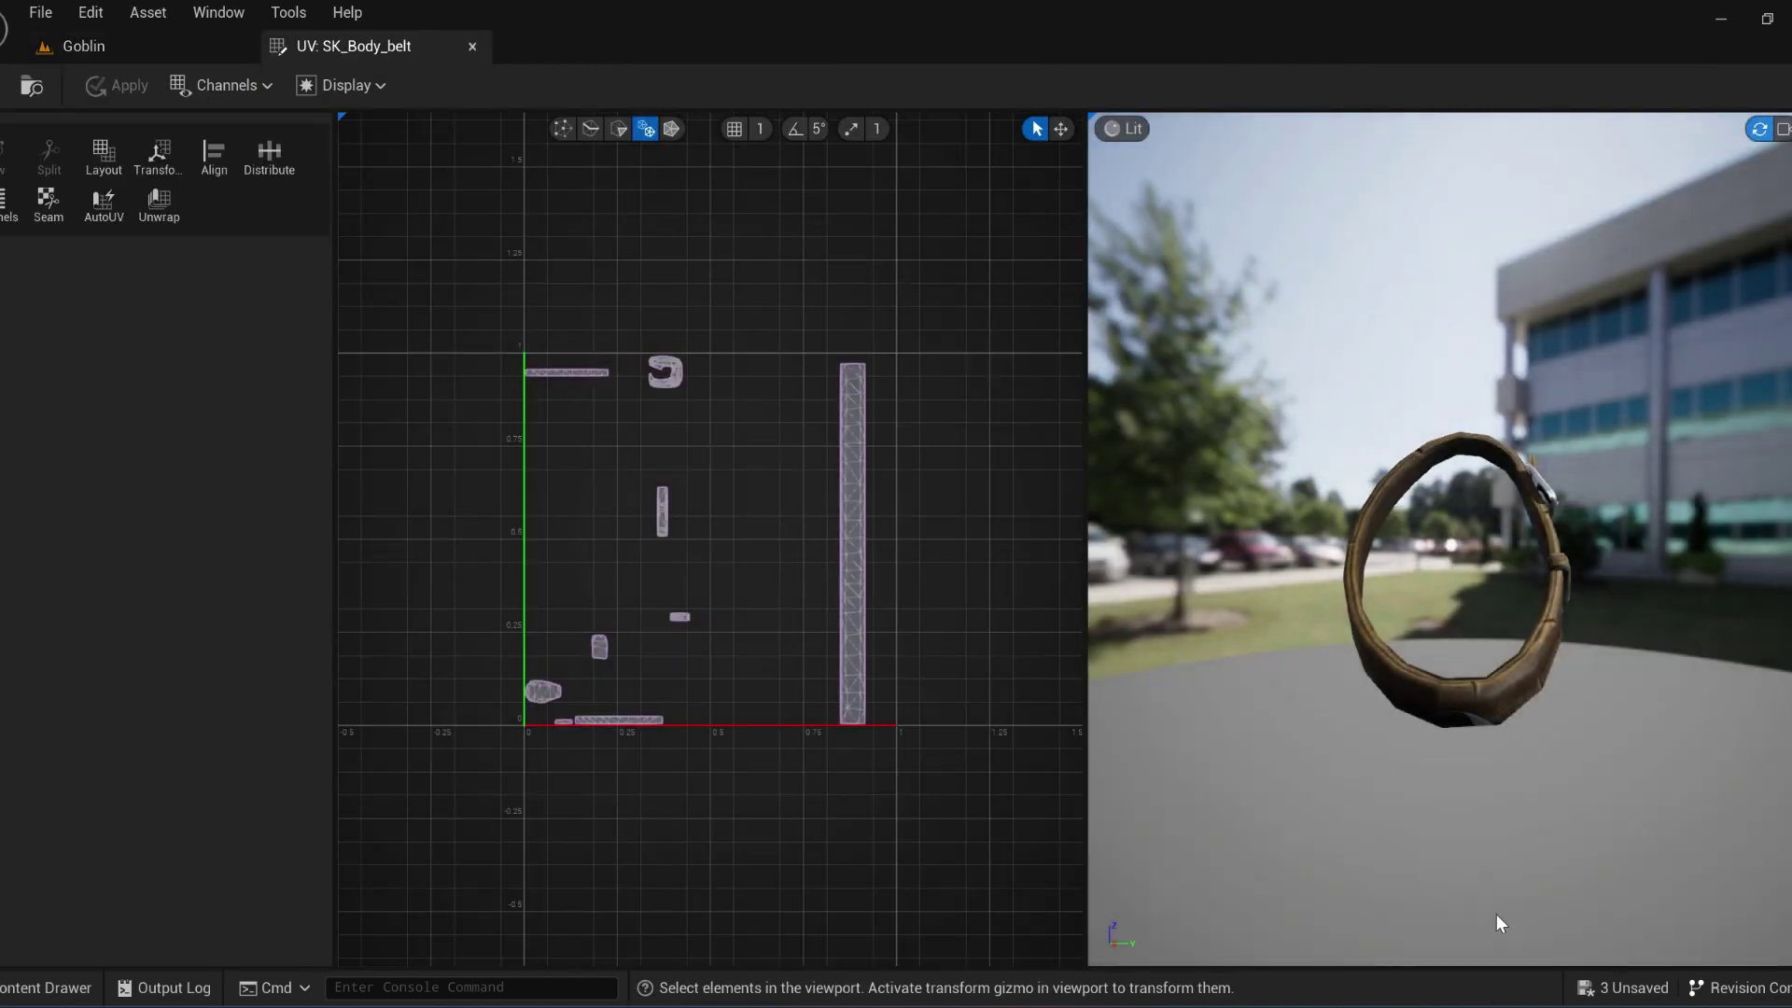
# Step: Select the long strap island in the belt's UV layout, inspect the model from another angle, and close its UV Editor
pyautogui.click(852, 579)
pyautogui.moveTo(1184, 579); pyautogui.dragTo(1130, 644)
pyautogui.middleClick(363, 44)
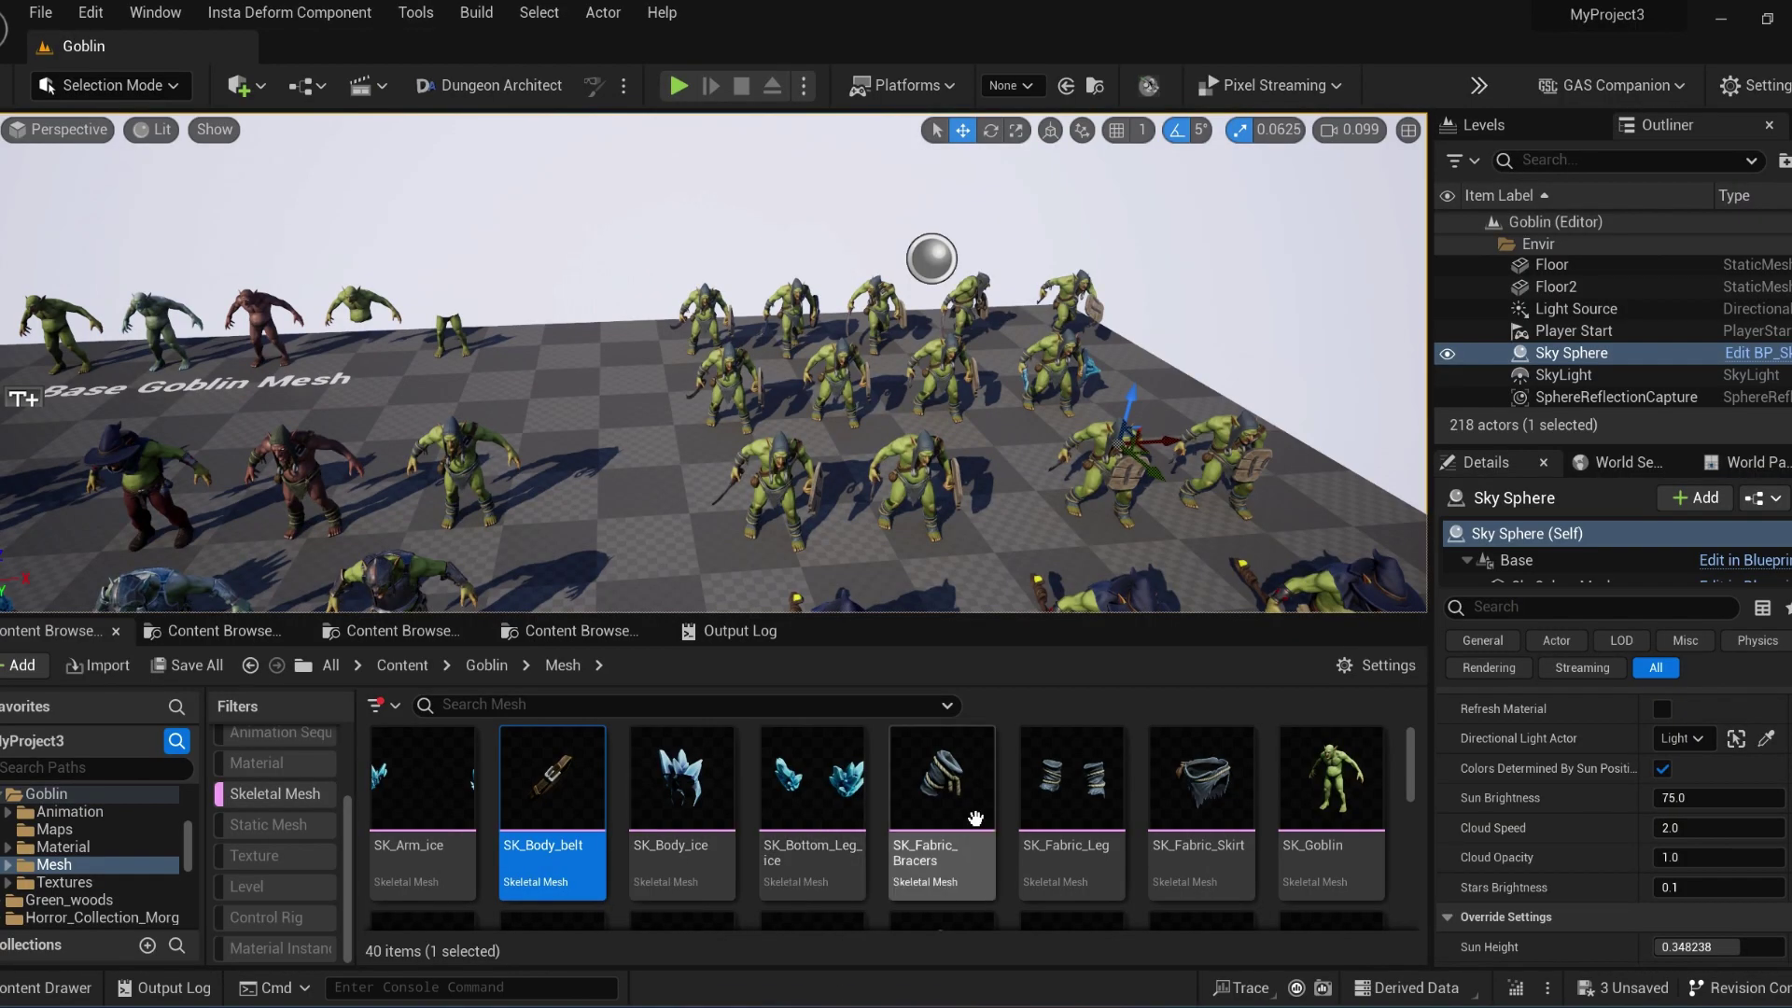
# Step: View the UV layouts of the SK_Fabric_Bracers and SK_Fabric_Leg meshes one after the other, closing each
pyautogui.rightClick(973, 793)
pyautogui.click(1082, 245)
pyautogui.middleClick(363, 44)
pyautogui.rightClick(1064, 793)
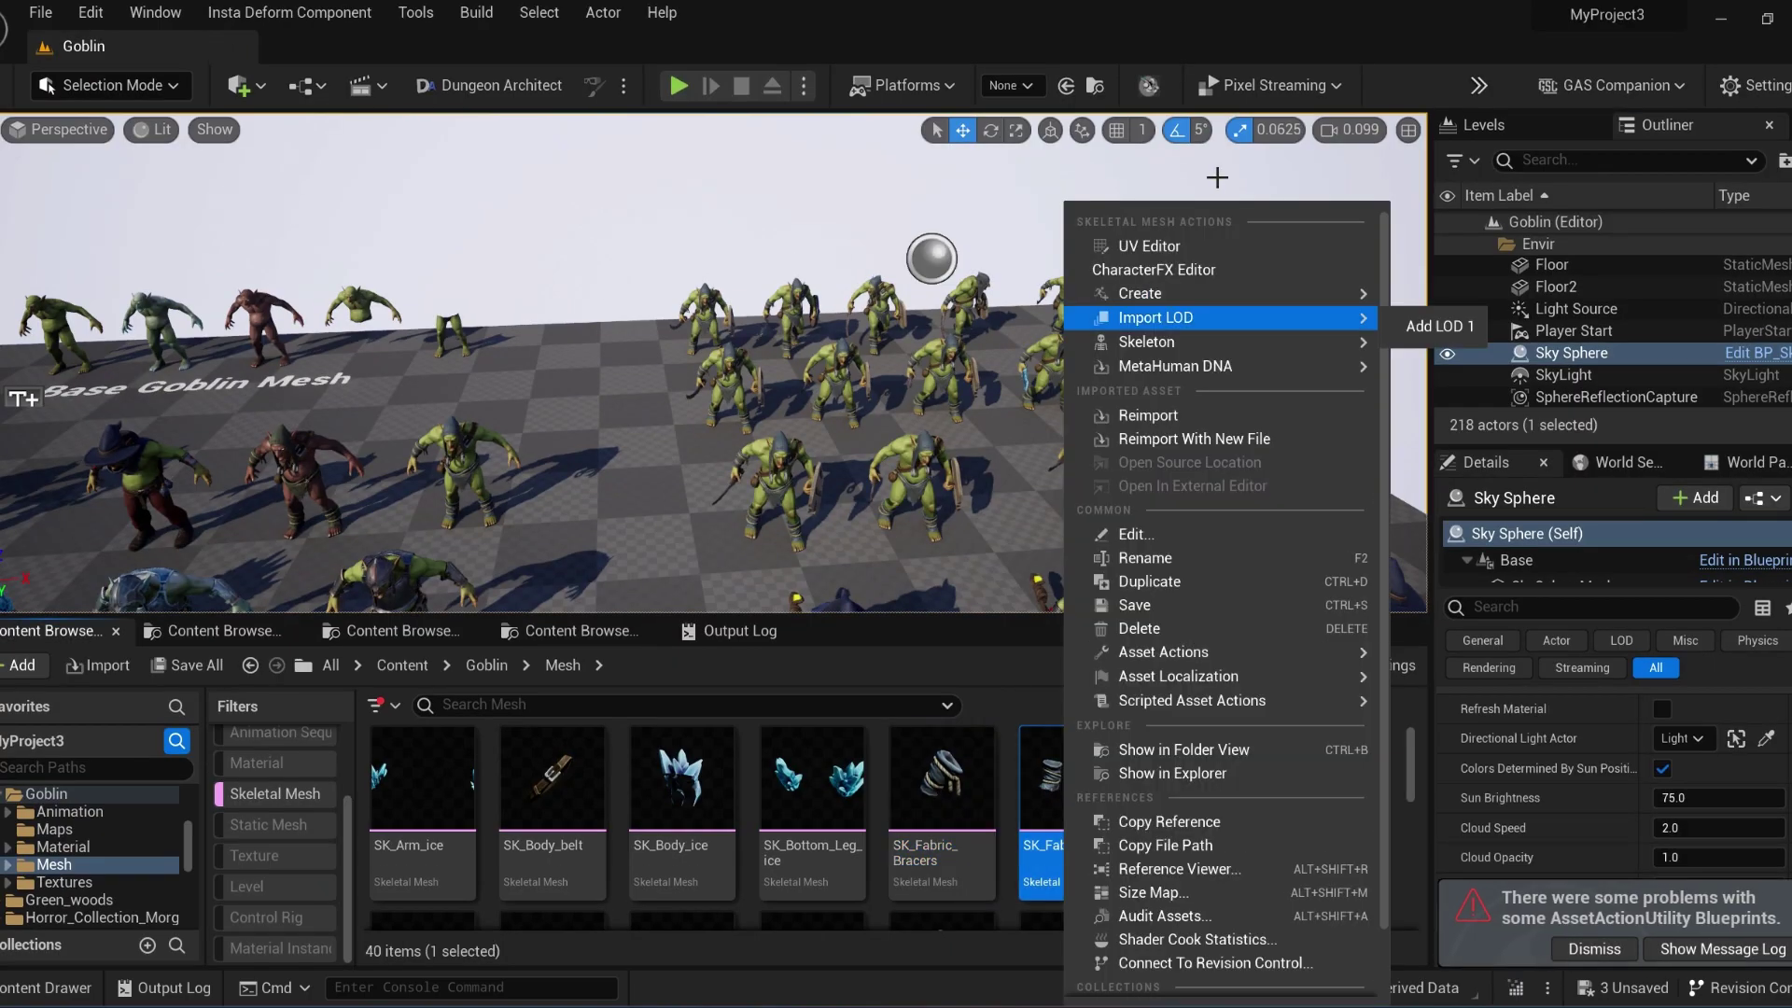
pyautogui.click(1148, 245)
pyautogui.middleClick(374, 43)
# Step: Open SK_Goblin_skirt_ice in the UV Editor and examine how its UV islands map onto the skirt model
pyautogui.scroll(-3, 933, 822)
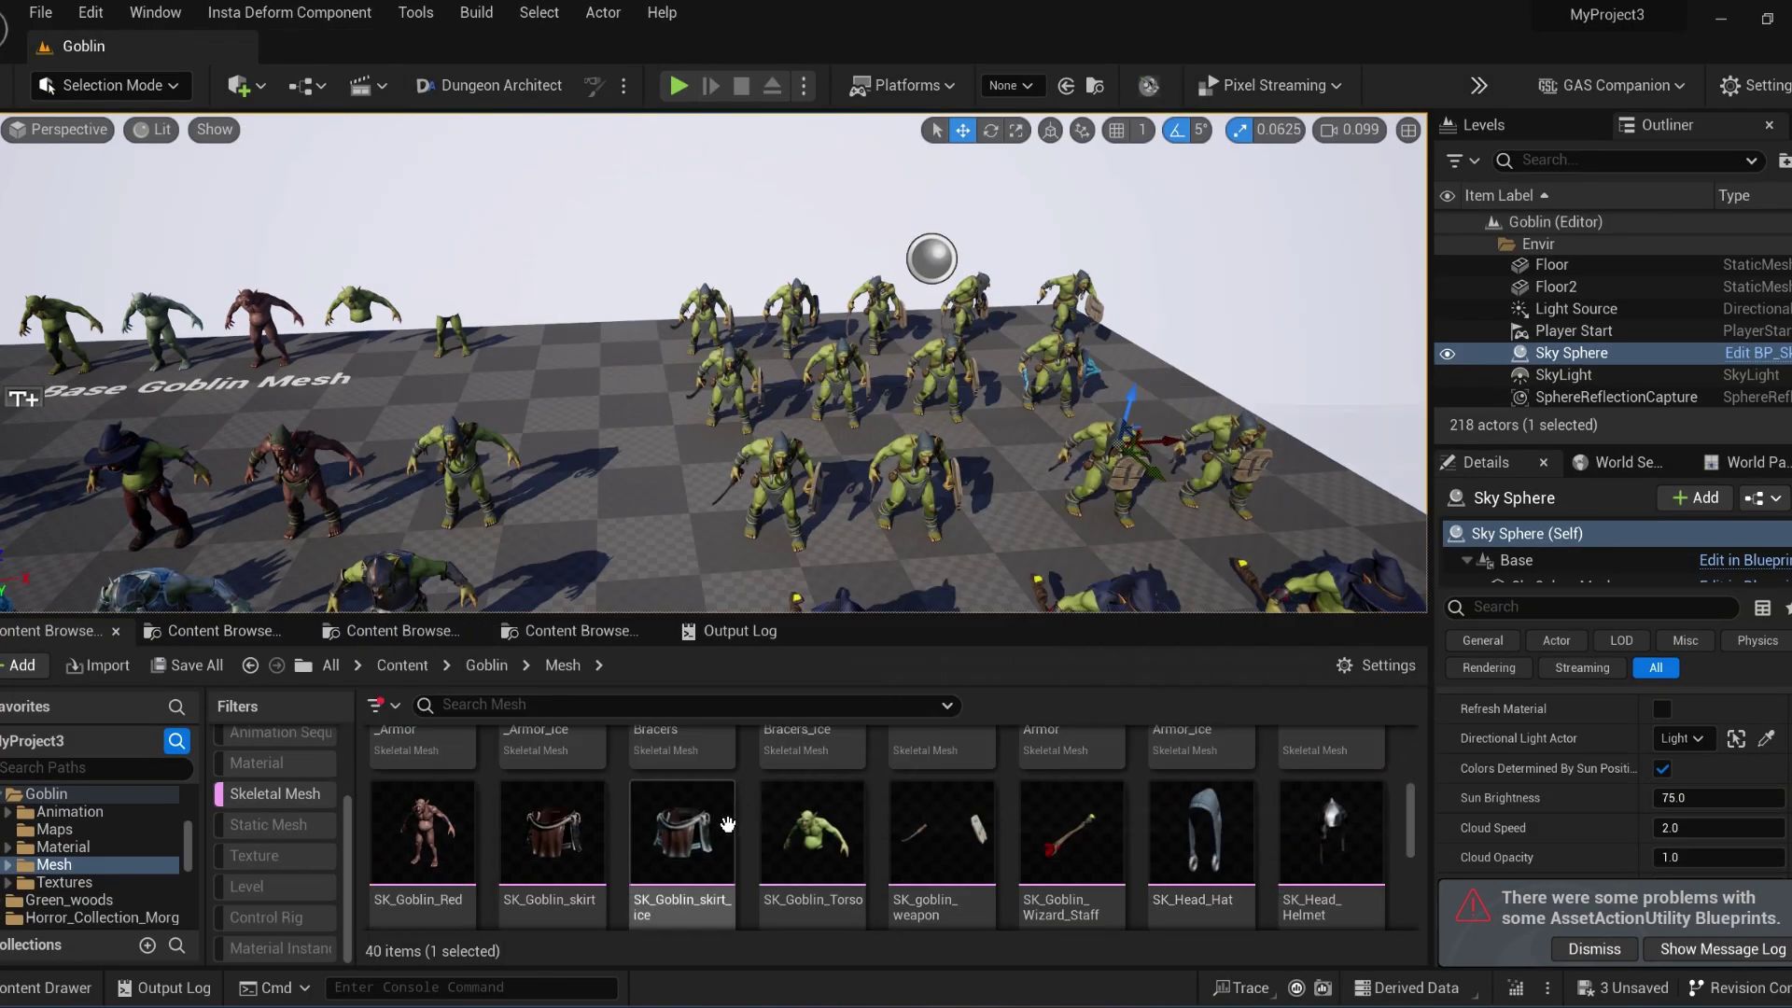
pyautogui.rightClick(727, 823)
pyautogui.click(820, 69)
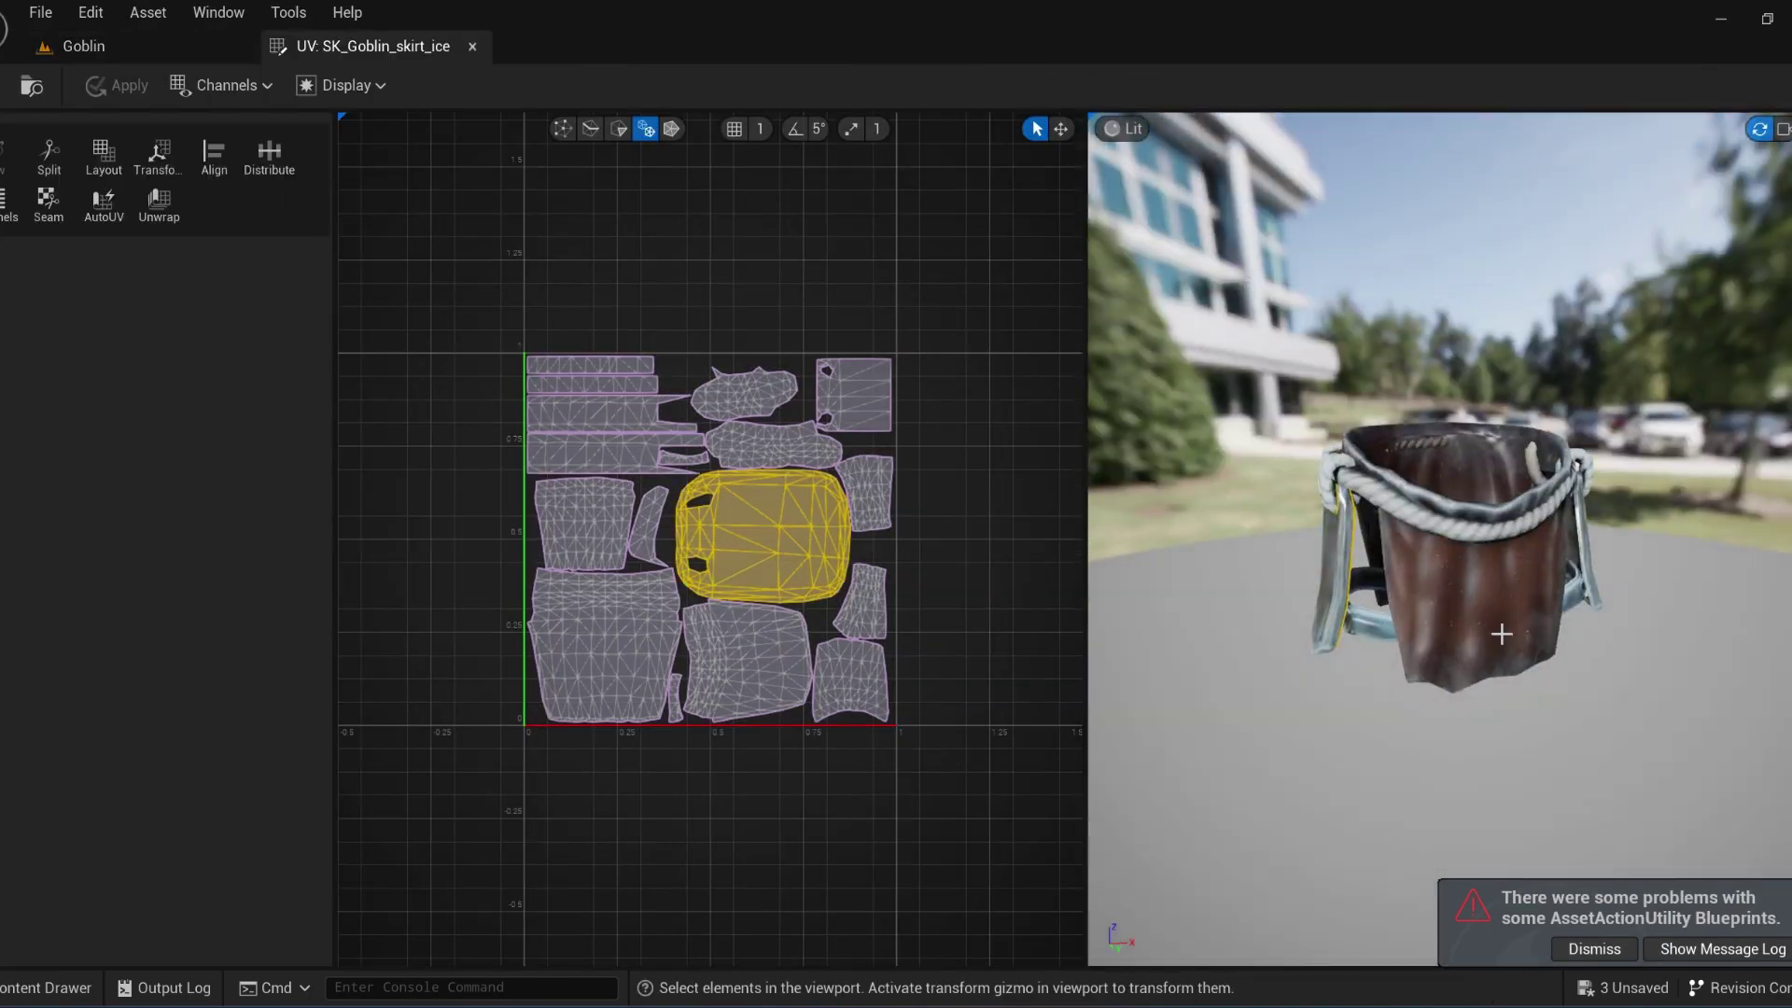
pyautogui.click(1502, 633)
pyautogui.moveTo(1502, 634); pyautogui.dragTo(1524, 569)
pyautogui.click(1524, 568)
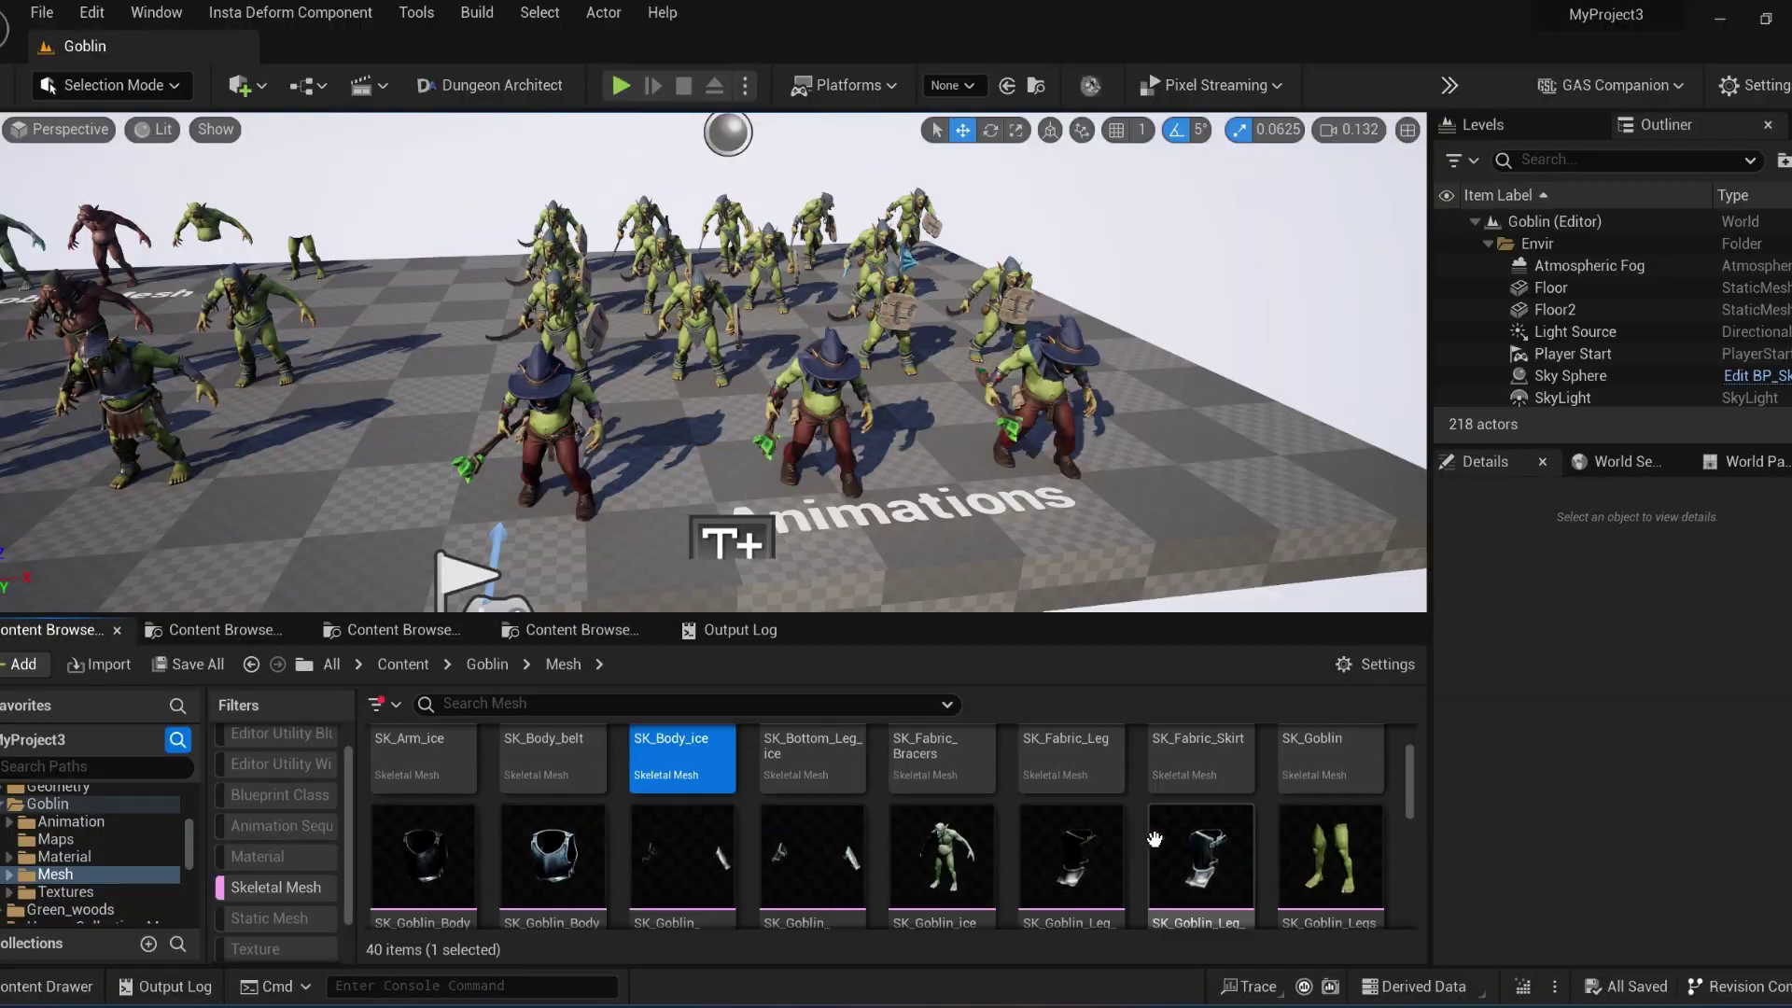
# Step: Open the SK_Goblin body mesh in the UV Editor and select UV islands on the model to examine its layout
pyautogui.scroll(3, 1151, 836)
pyautogui.rightClick(1340, 817)
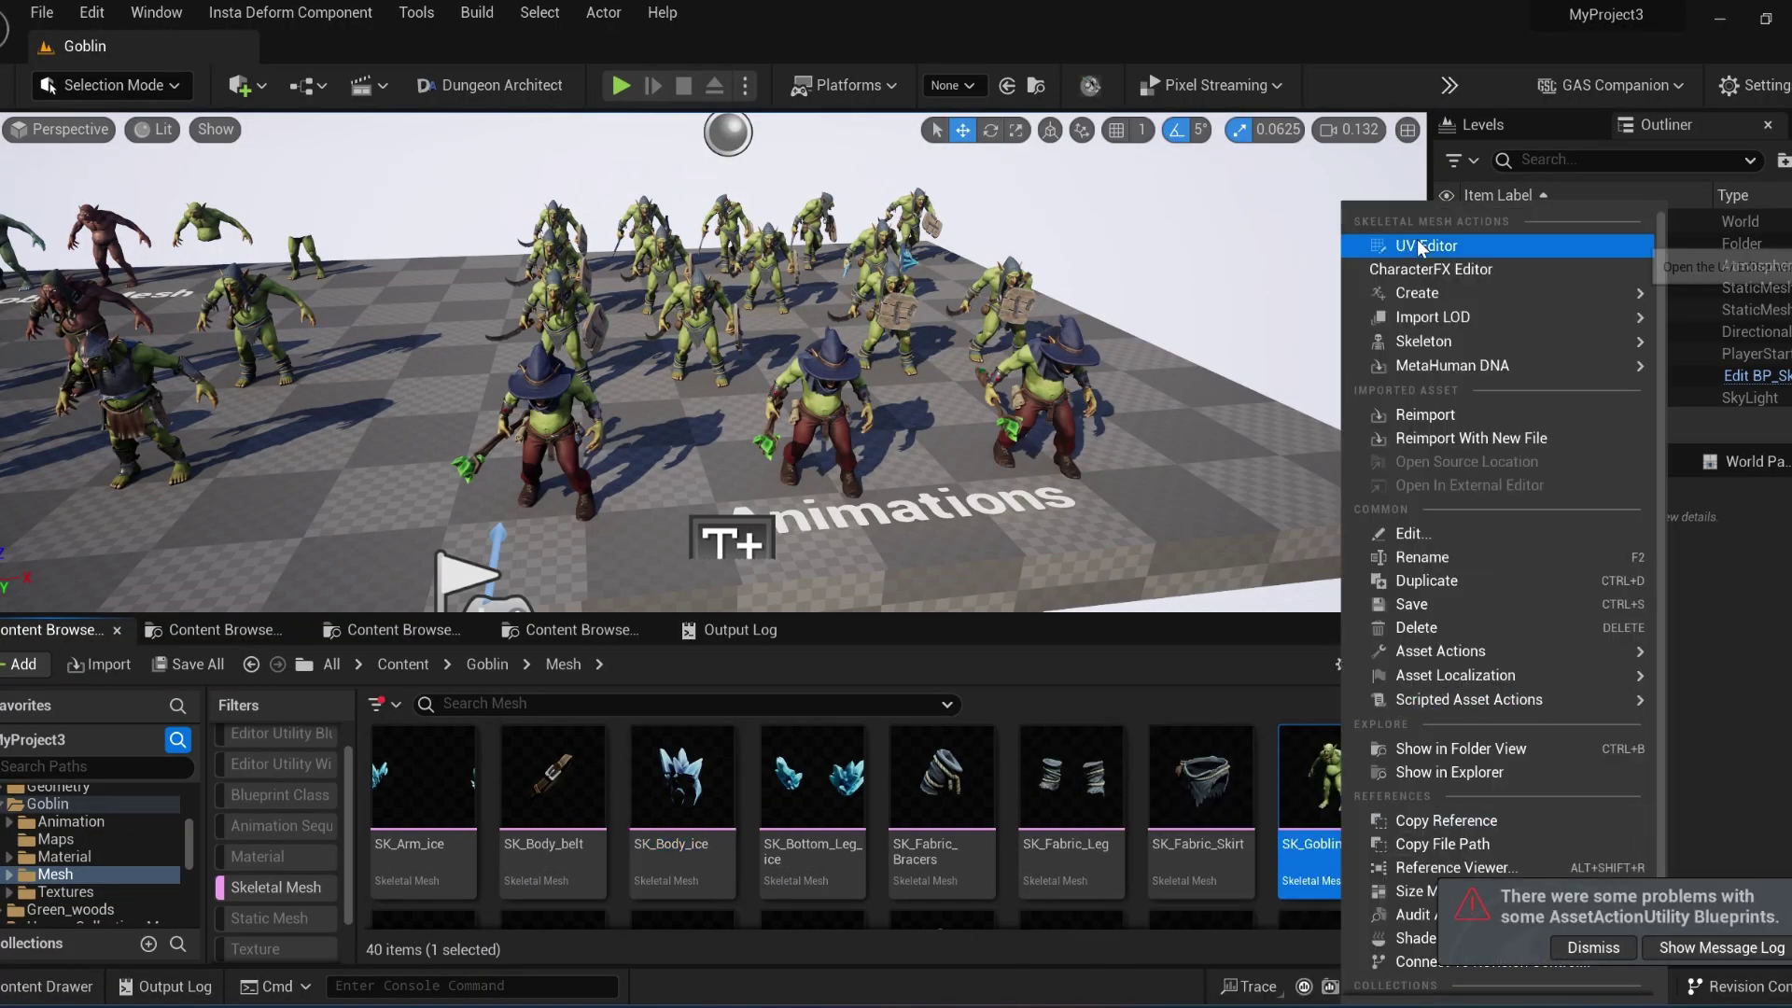
pyautogui.click(1421, 246)
pyautogui.click(1435, 552)
pyautogui.click(1436, 552)
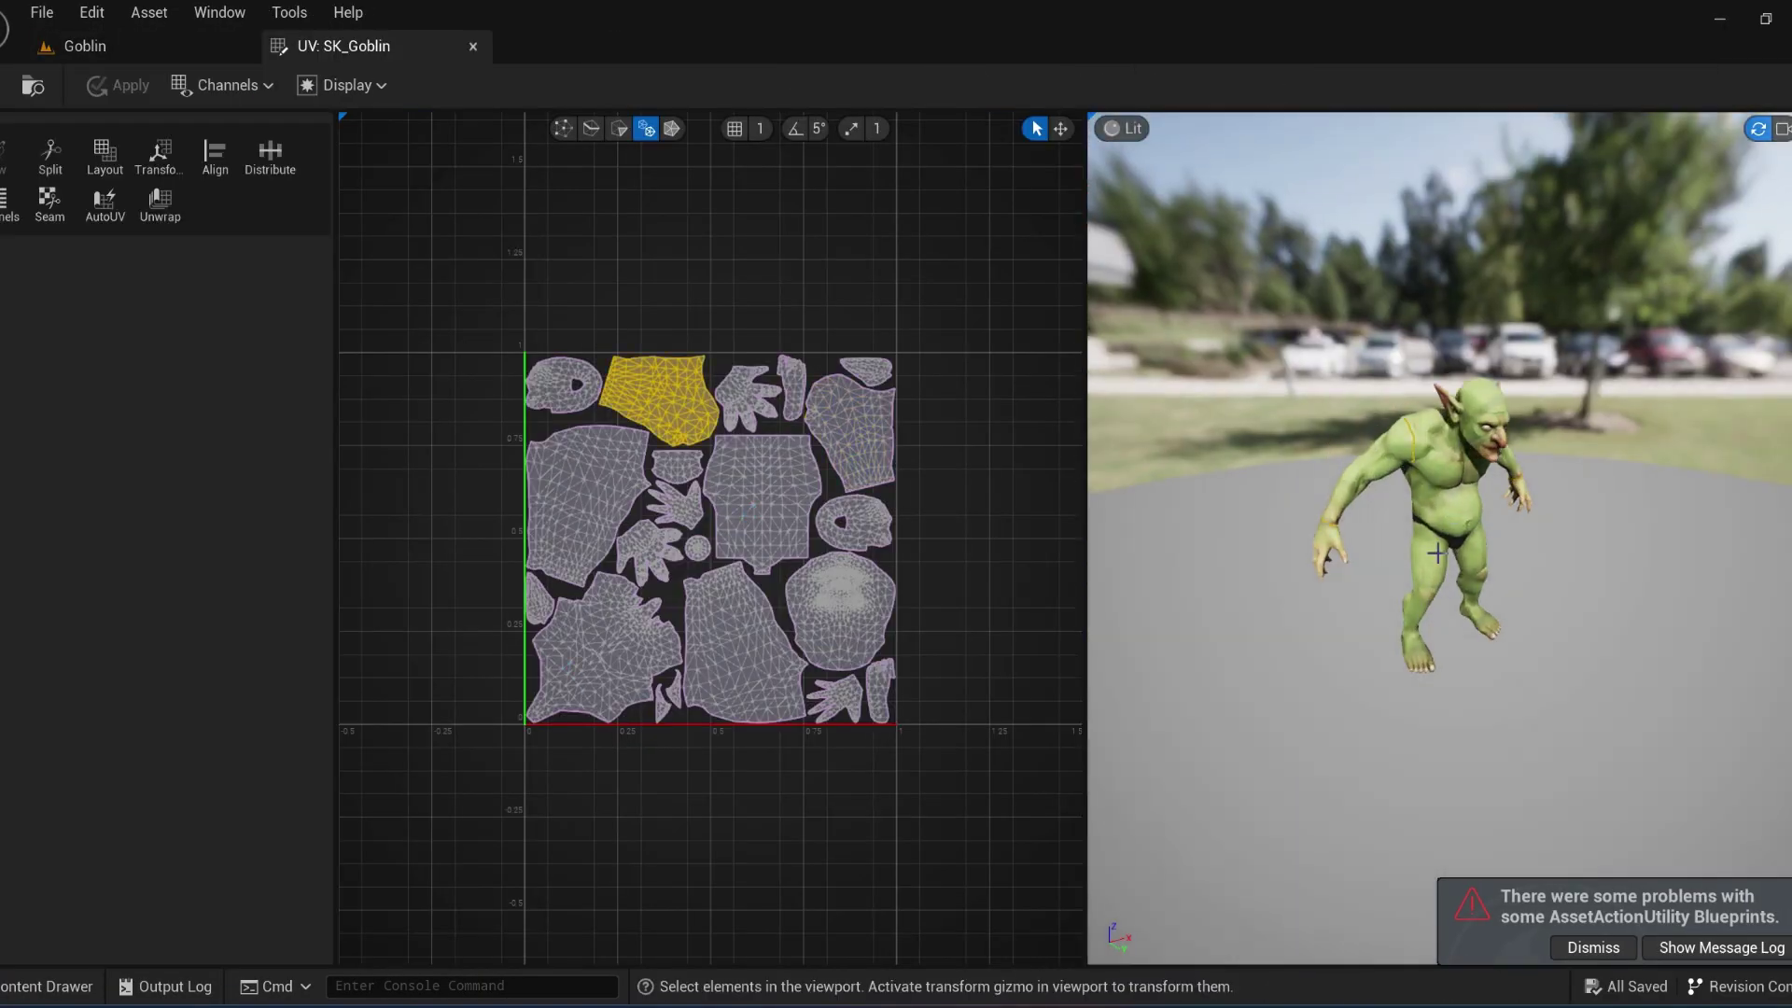
pyautogui.click(1446, 399)
pyautogui.moveTo(1446, 399); pyautogui.dragTo(1307, 476)
pyautogui.scroll(2, 1279, 400)
pyautogui.scroll(3, 1307, 476)
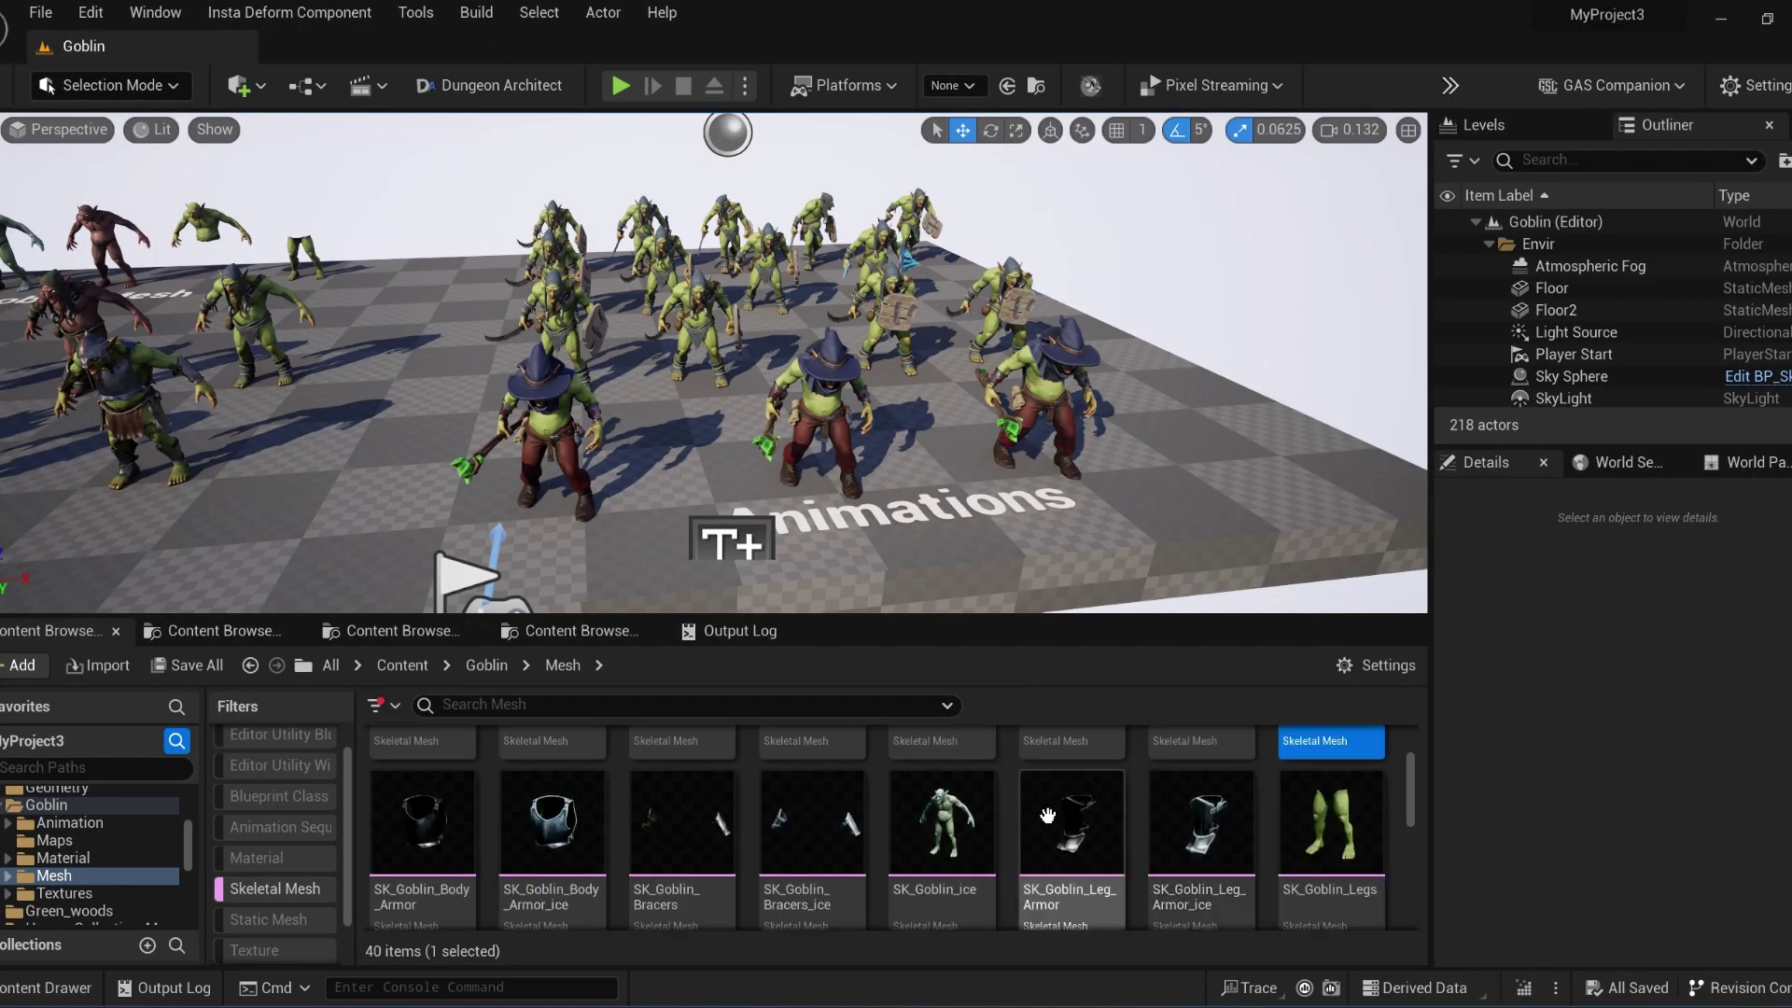
# Step: Open SK_Goblin_Body_Armor_ice in the UV Editor and select a UV island on the armor model
pyautogui.rightClick(560, 780)
pyautogui.click(681, 72)
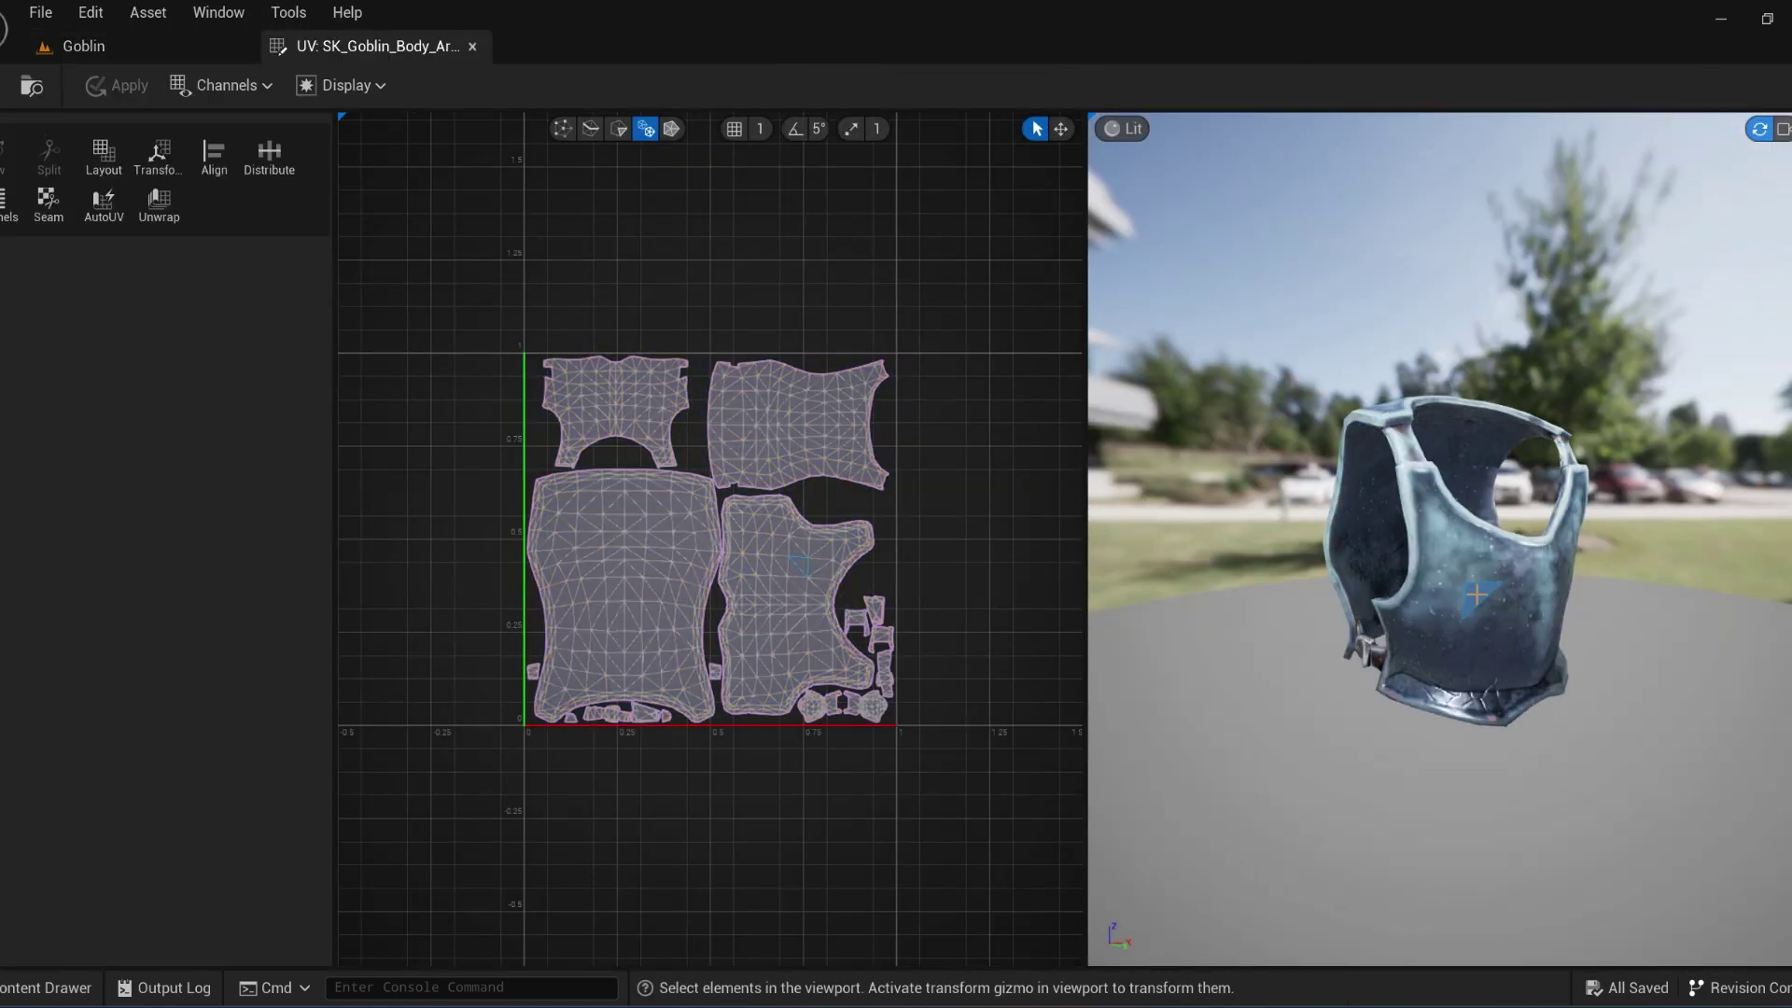
pyautogui.scroll(5, 1466, 573)
pyautogui.click(1466, 573)
pyautogui.scroll(-6, 1466, 573)
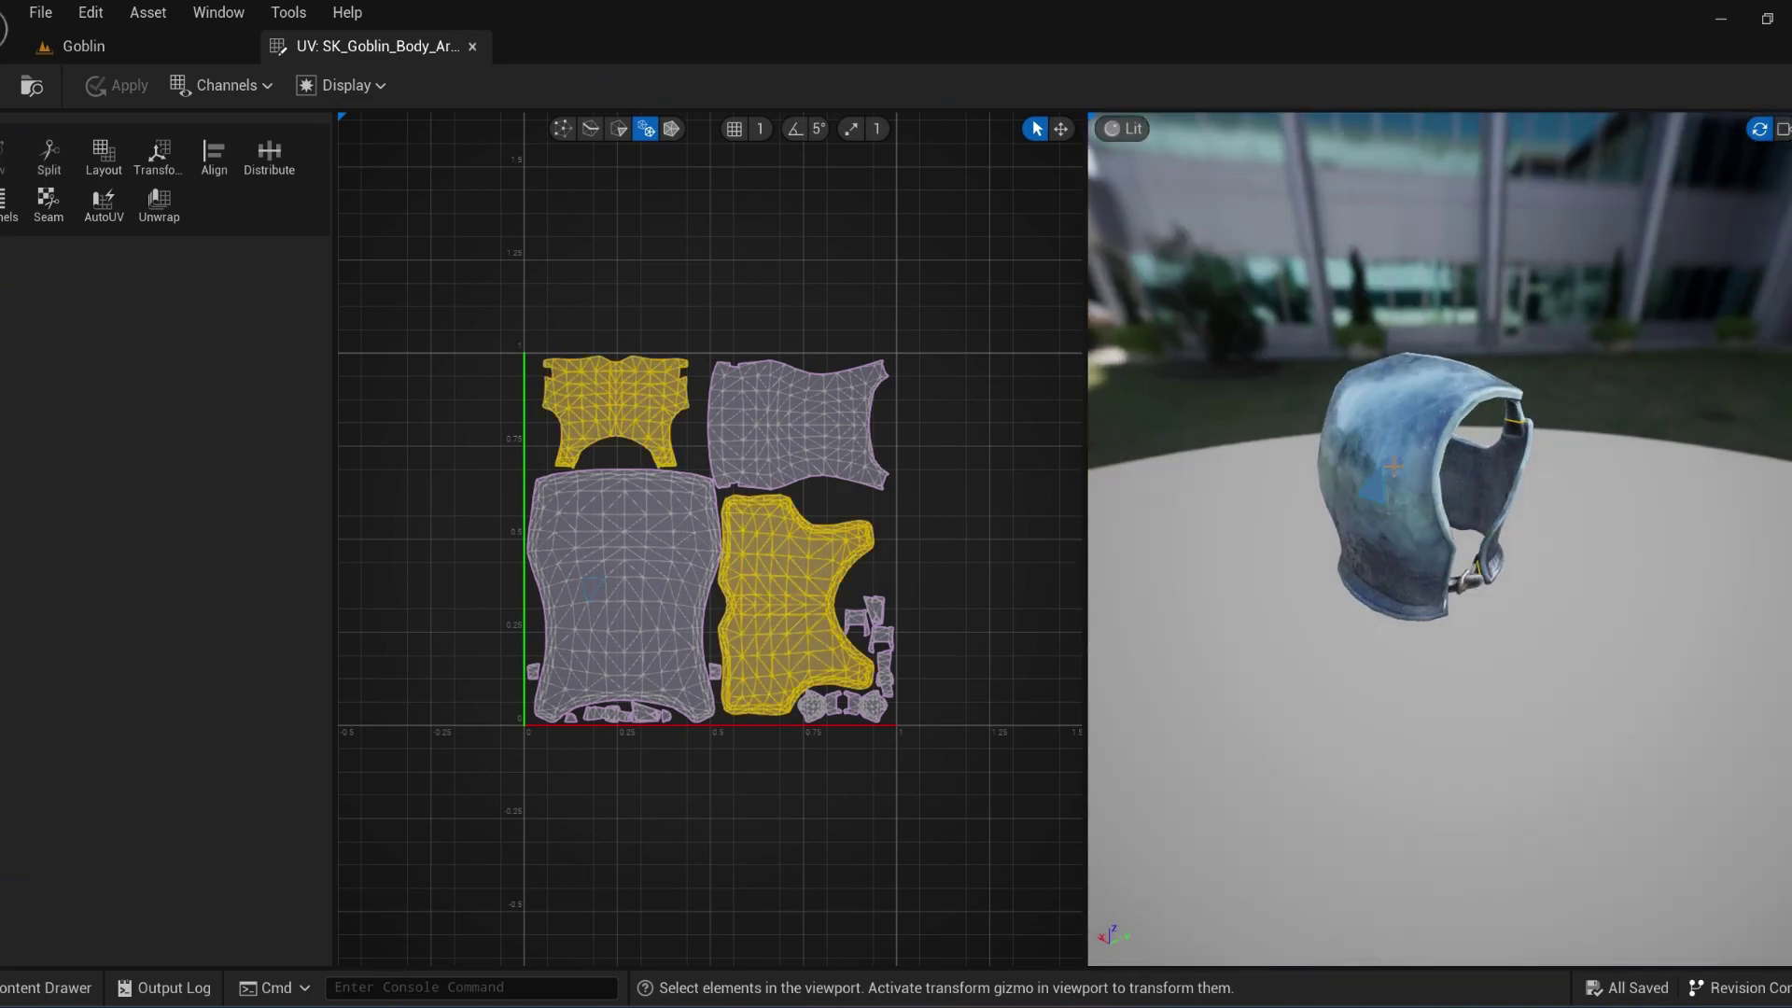
# Step: Examine the ice body armor from the front, inside and back against its UV islands, and return to the level
pyautogui.scroll(5, 1439, 539)
pyautogui.scroll(-5, 1439, 538)
pyautogui.scroll(5, 1583, 451)
pyautogui.scroll(-5, 1583, 452)
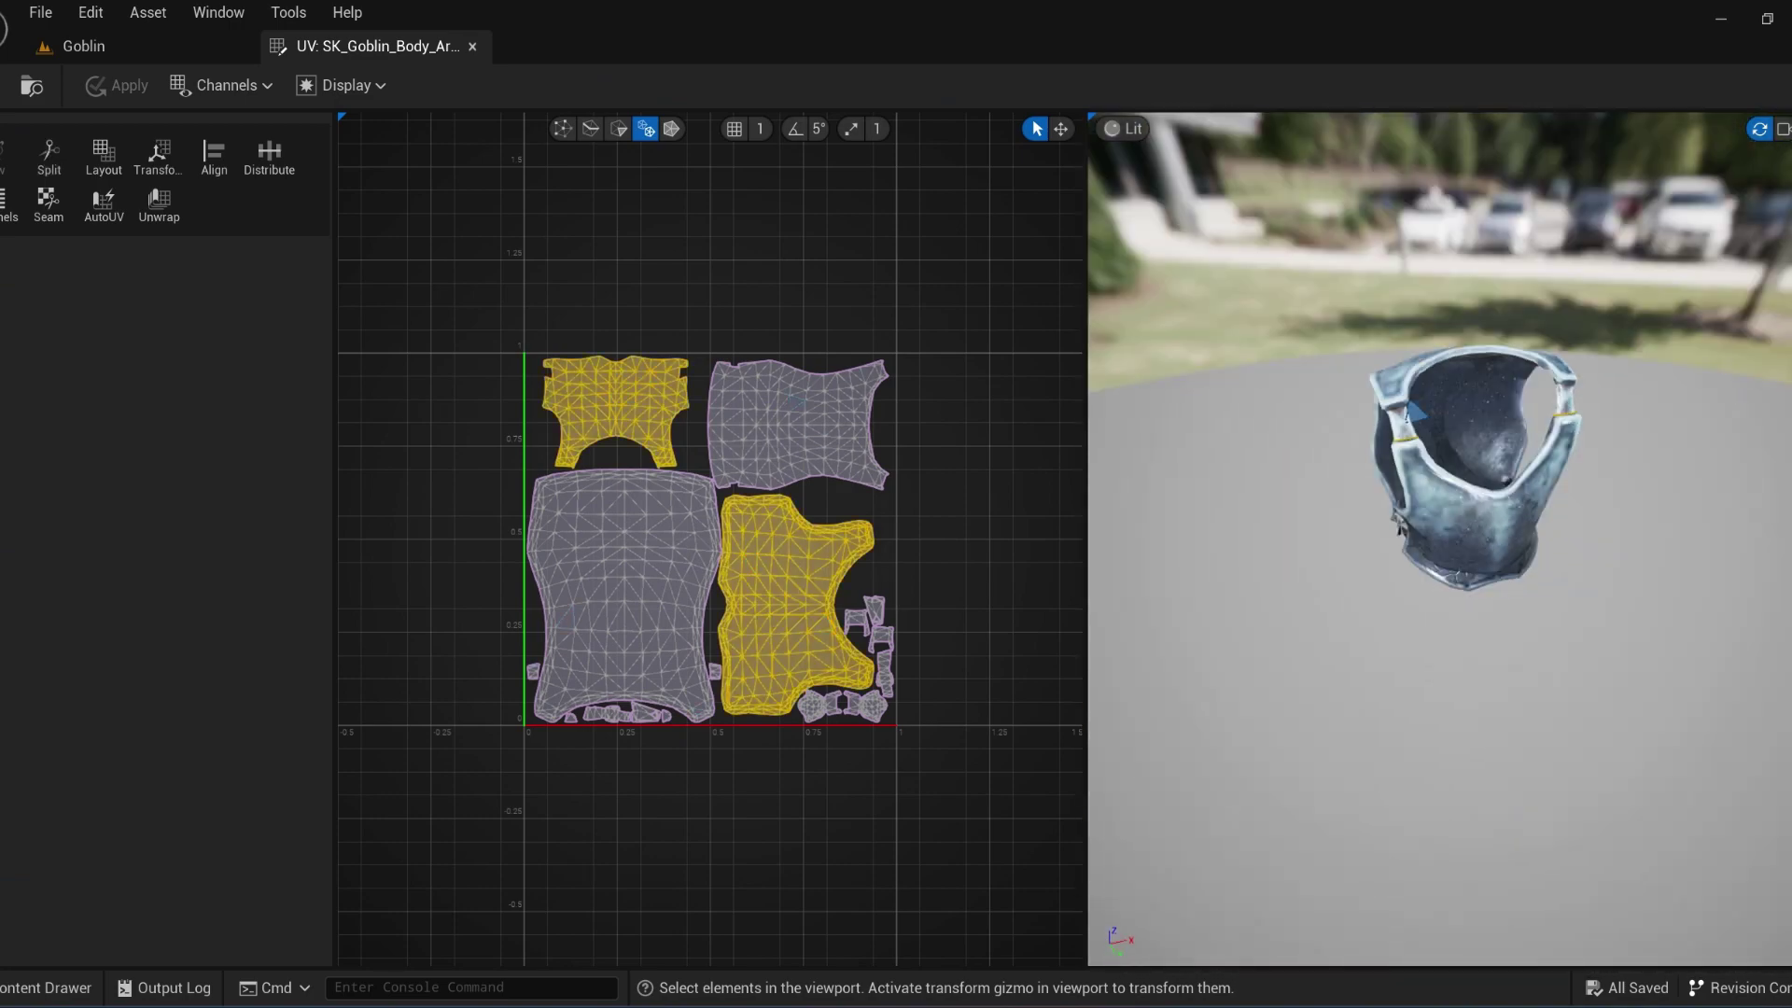
pyautogui.click(1479, 485)
pyautogui.moveTo(1479, 486); pyautogui.dragTo(1591, 481)
pyautogui.click(1480, 476)
pyautogui.moveTo(1479, 475); pyautogui.dragTo(1531, 476)
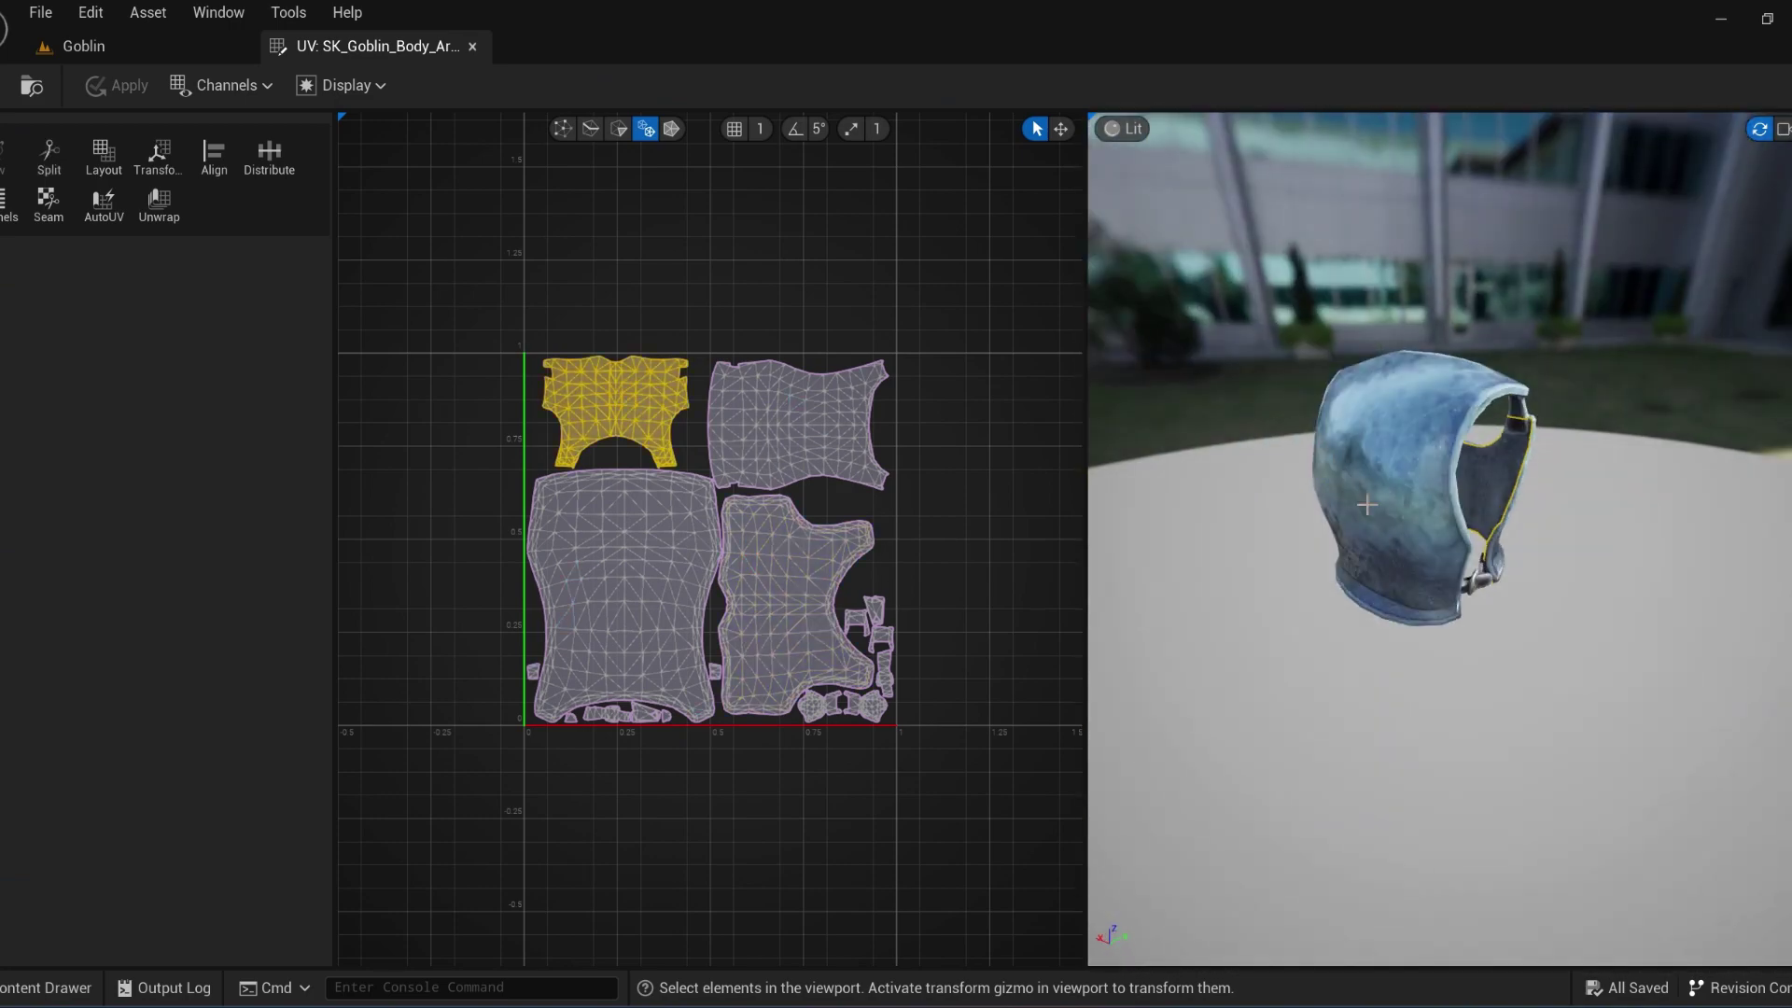
pyautogui.click(1400, 486)
pyautogui.moveTo(1400, 485); pyautogui.dragTo(1138, 438)
pyautogui.click(1463, 424)
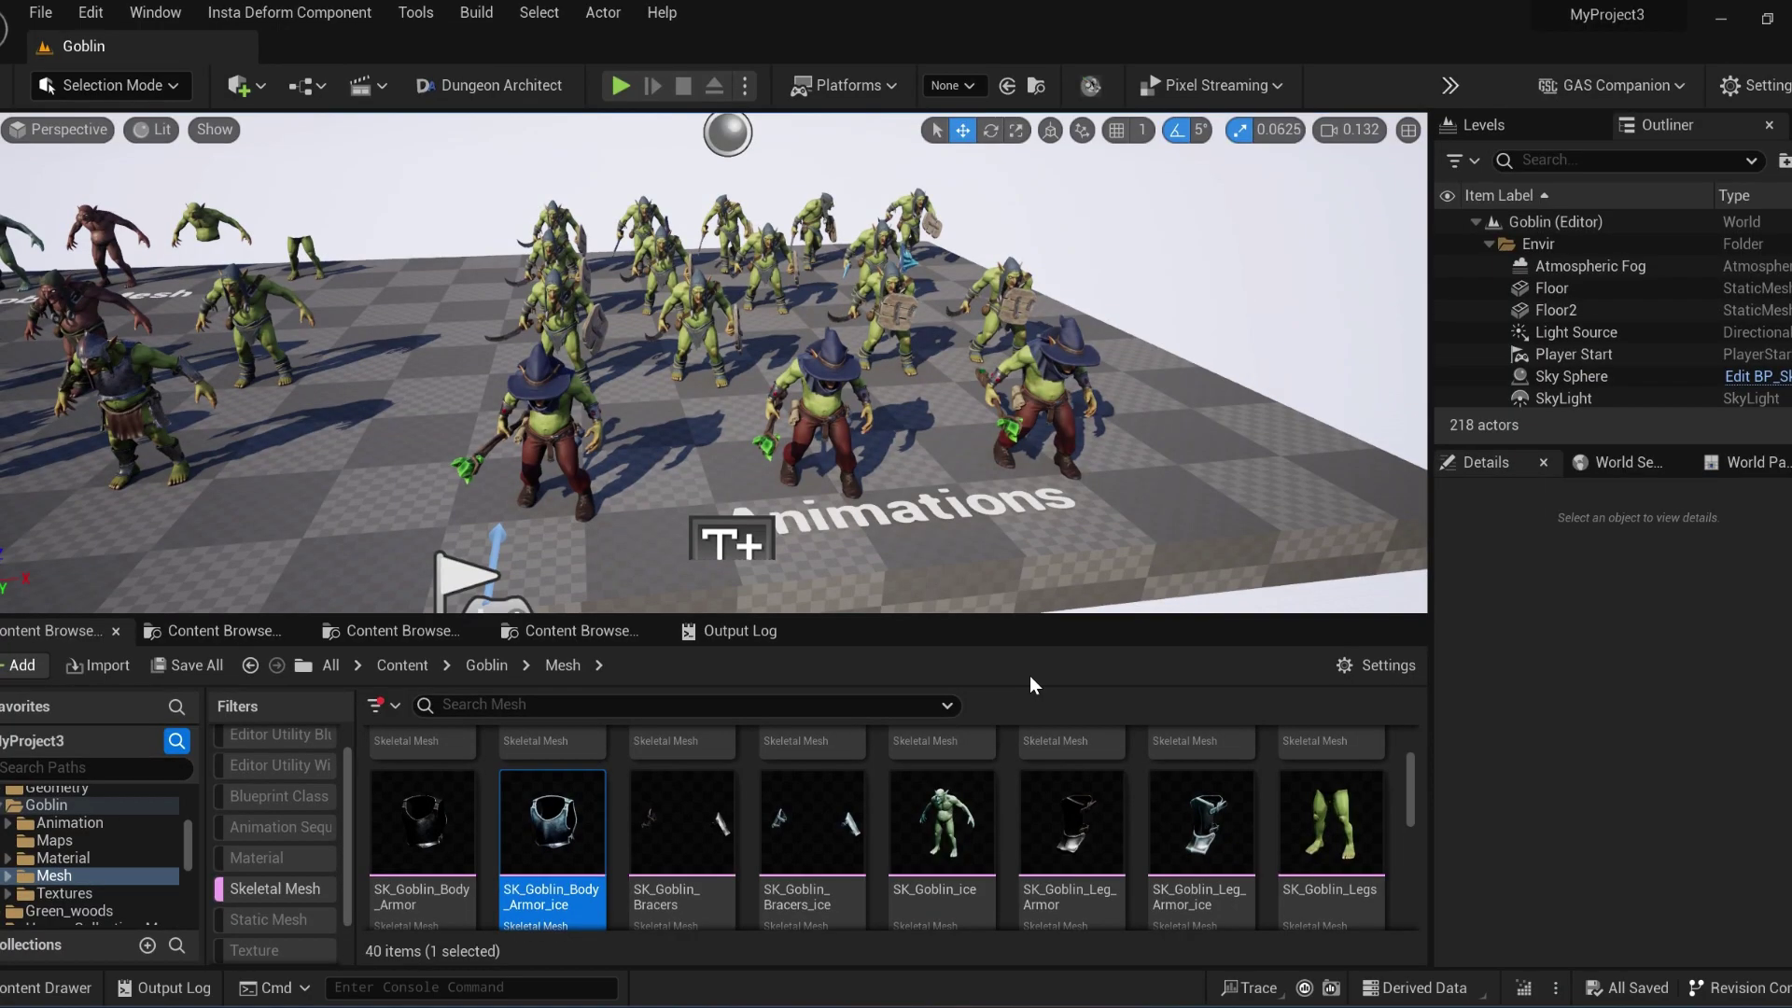
# Step: Open SK_Goblin_Wizard_Staff in the UV Editor to view its UV layout, and return to the level
pyautogui.scroll(-1, 938, 811)
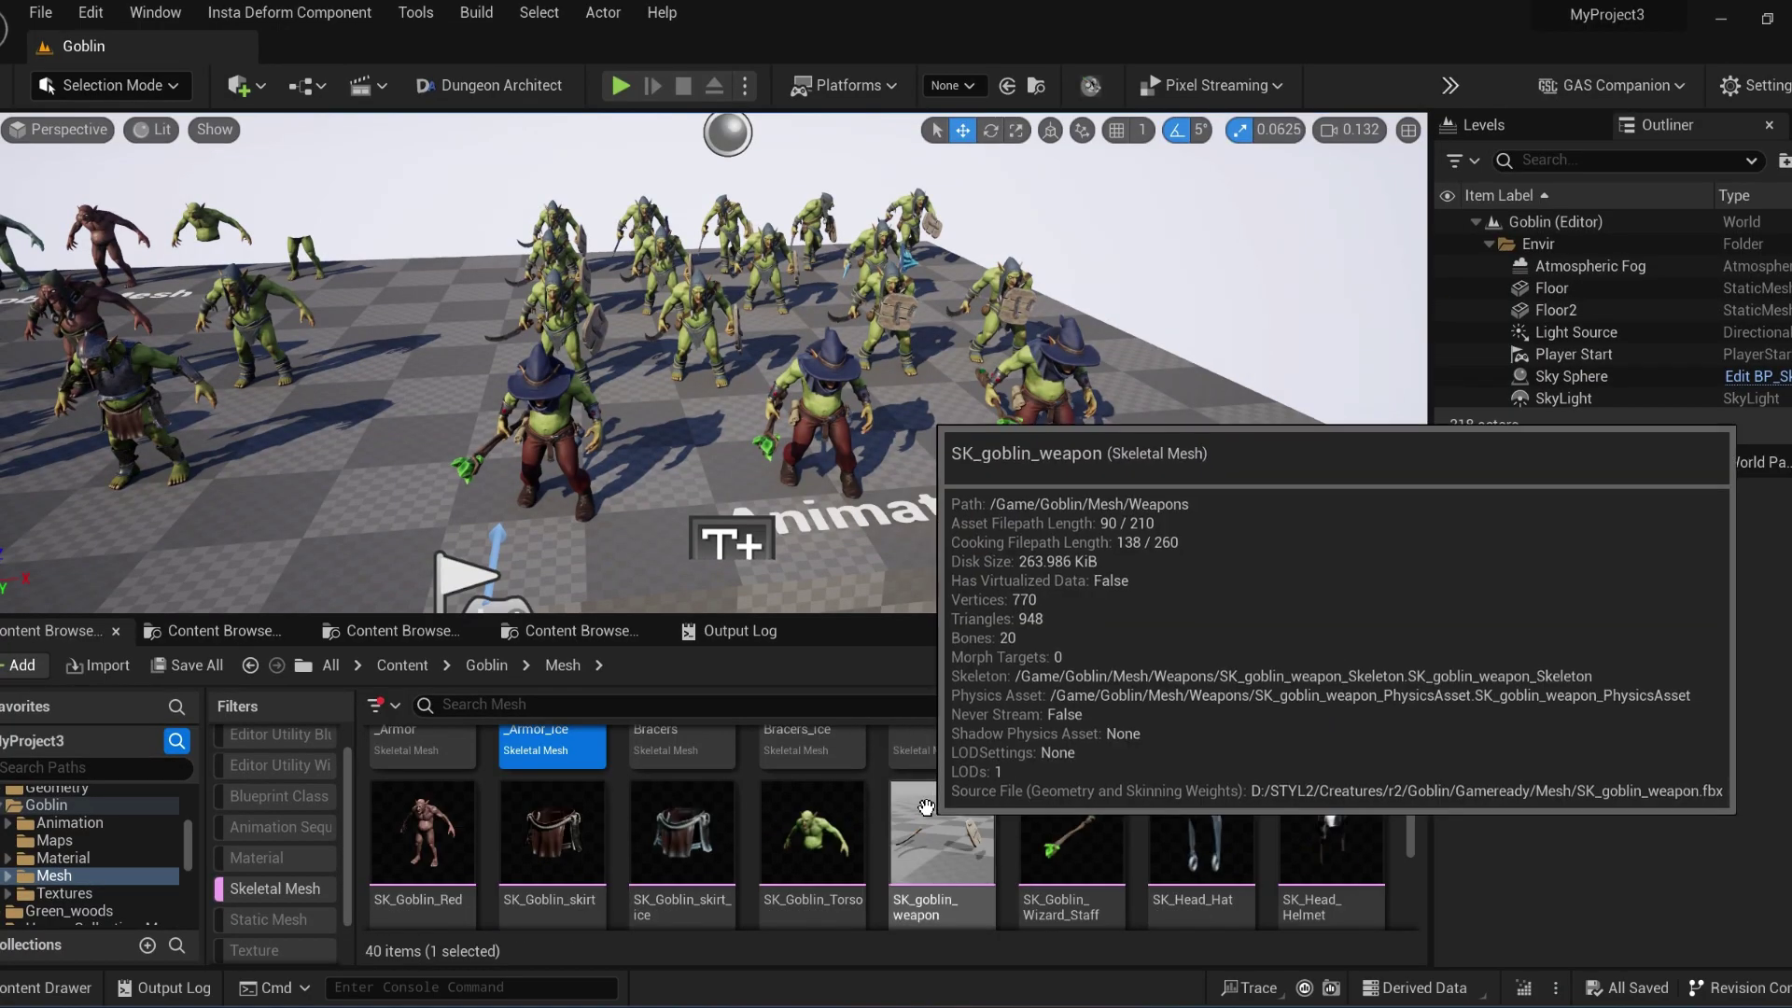
pyautogui.rightClick(1090, 840)
pyautogui.click(1172, 90)
pyautogui.click(84, 46)
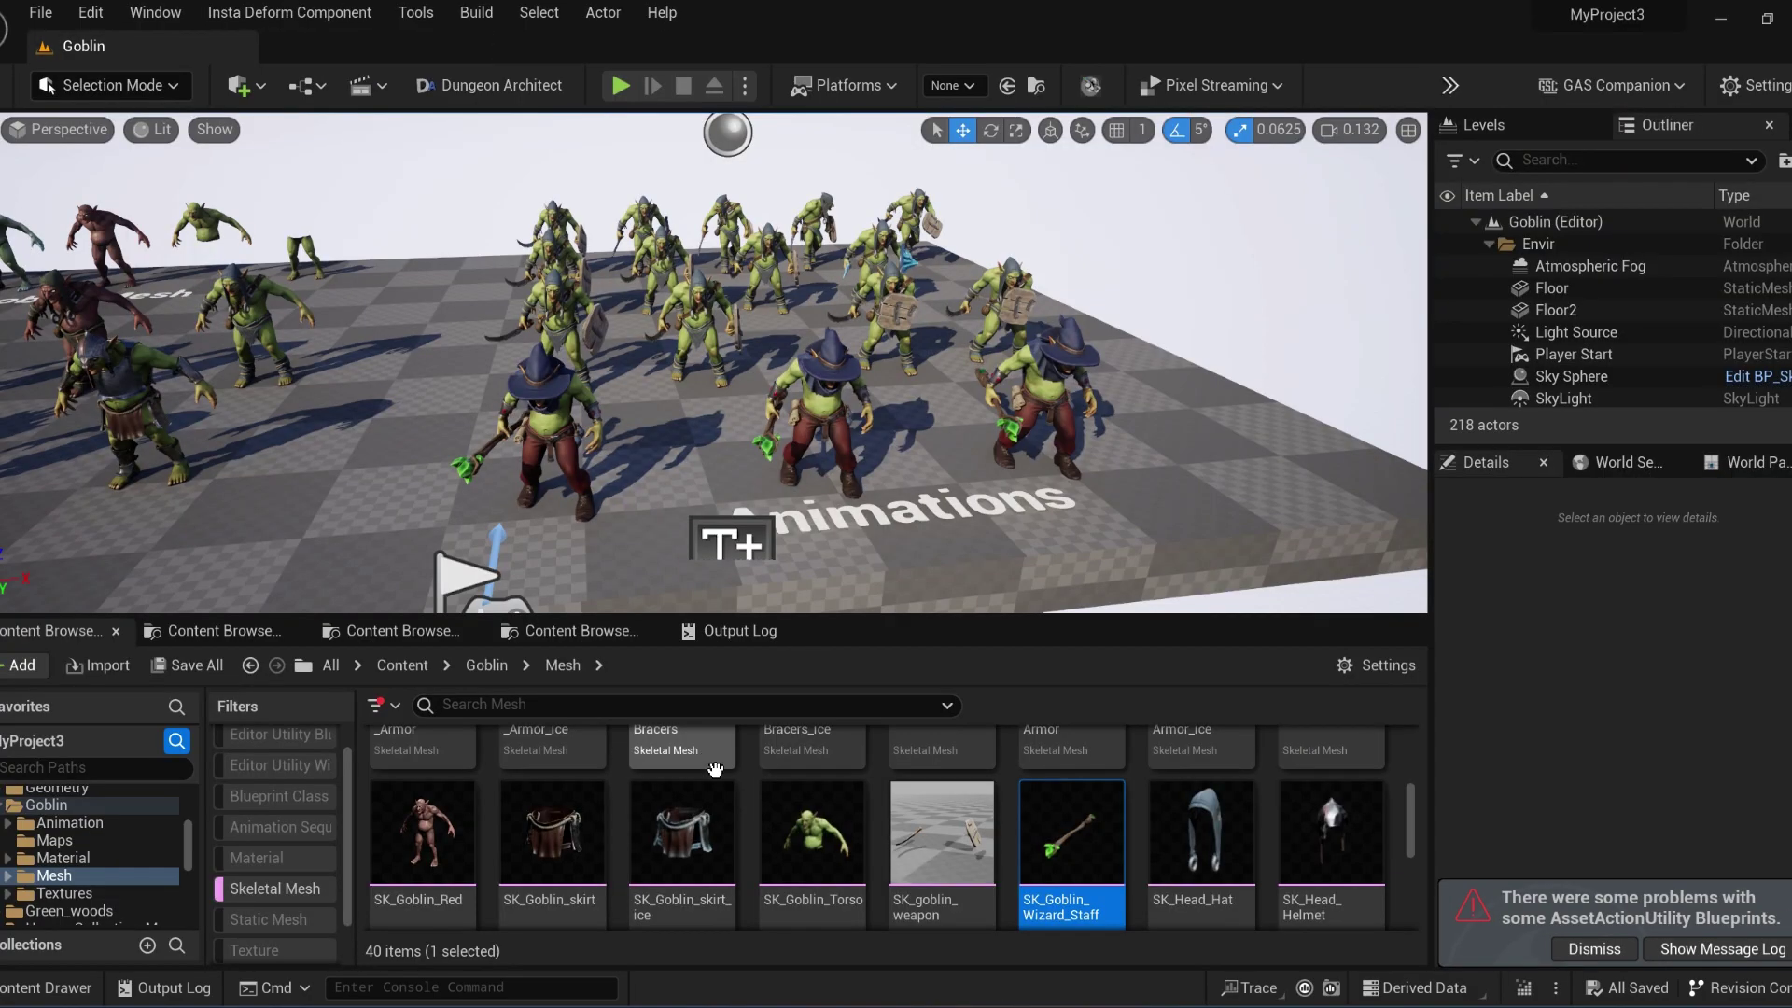
# Step: Open SK_Weapon_Axe in the UV Editor and select its UV island to compare the layout with the model
pyautogui.scroll(-2, 1077, 808)
pyautogui.scroll(-1, 1077, 808)
pyautogui.moveTo(407, 826)
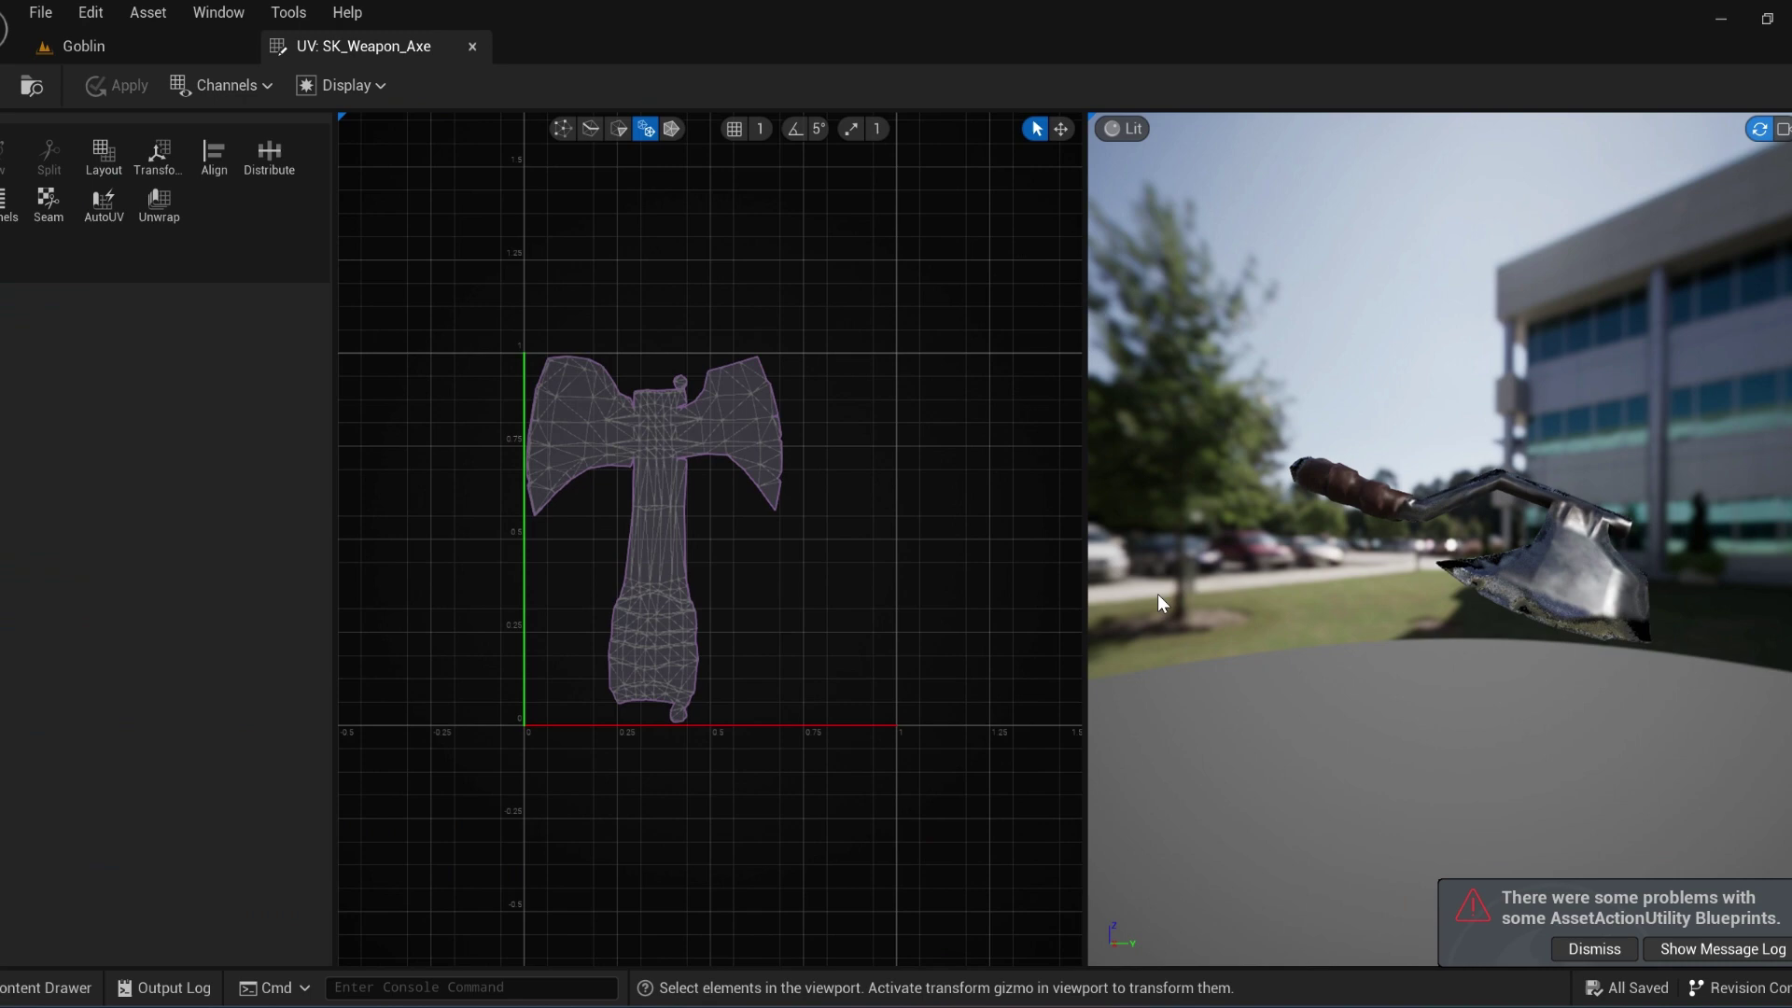
pyautogui.moveTo(1402, 552); pyautogui.dragTo(1360, 521)
pyautogui.click(1360, 521)
pyautogui.click(618, 129)
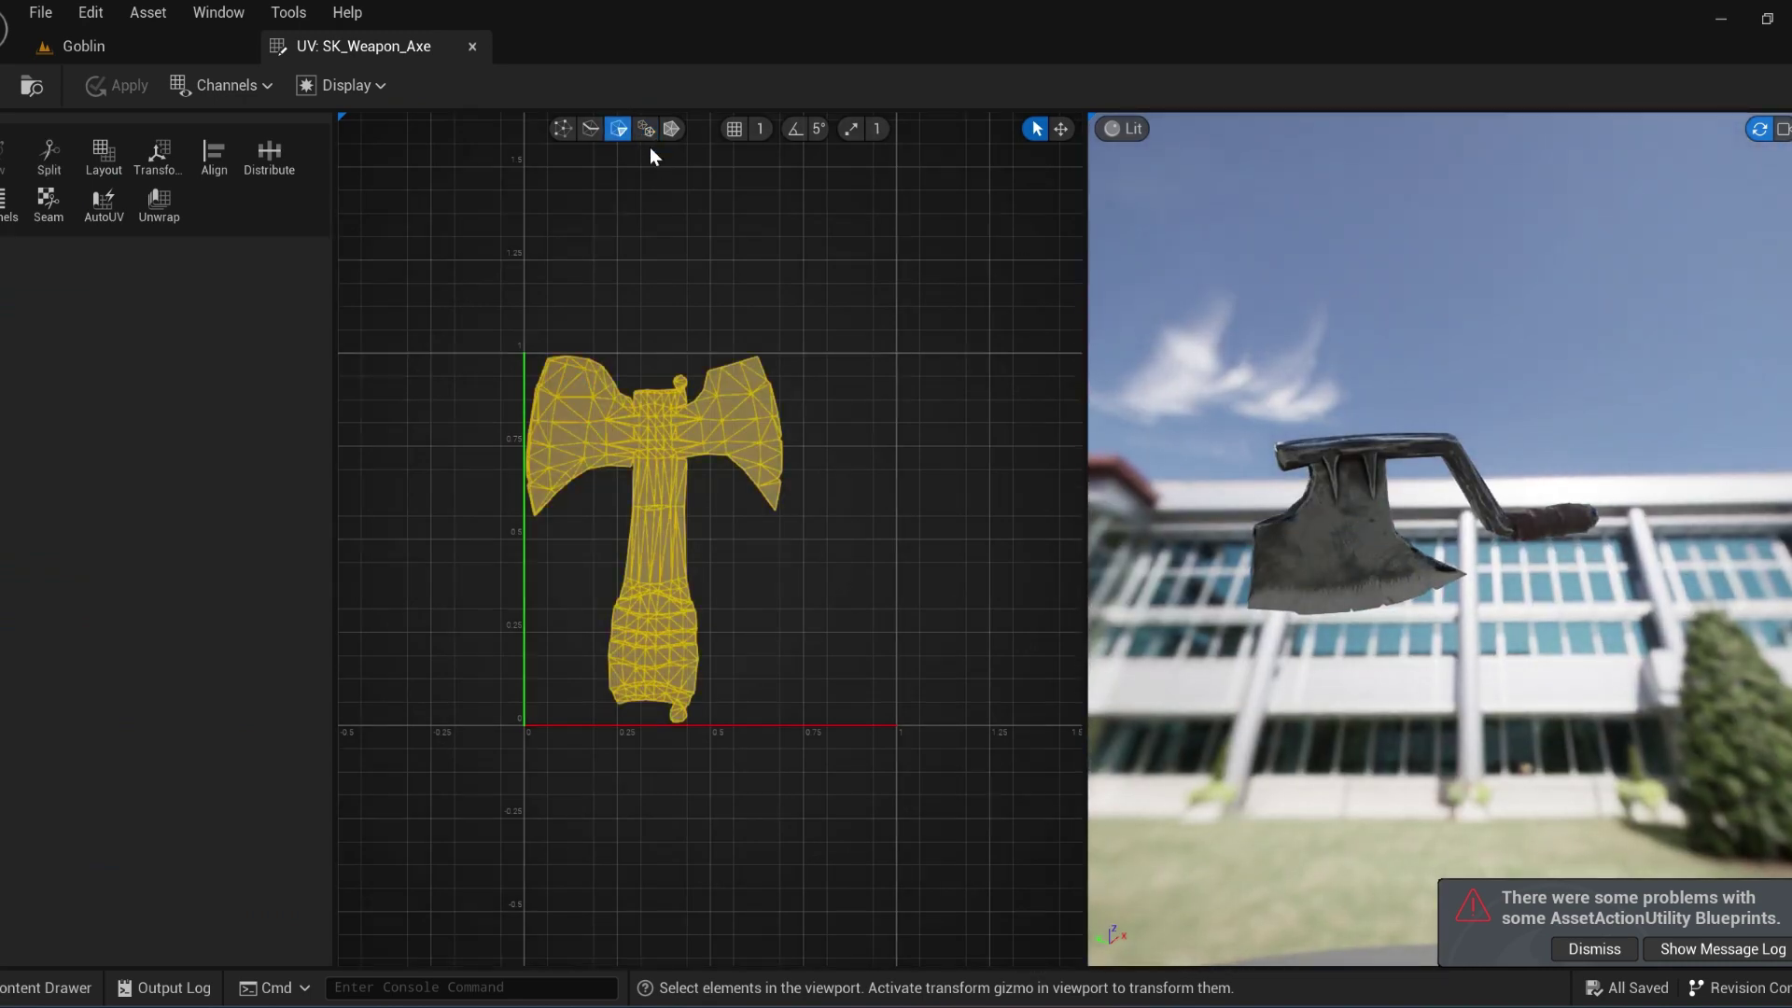
pyautogui.click(646, 128)
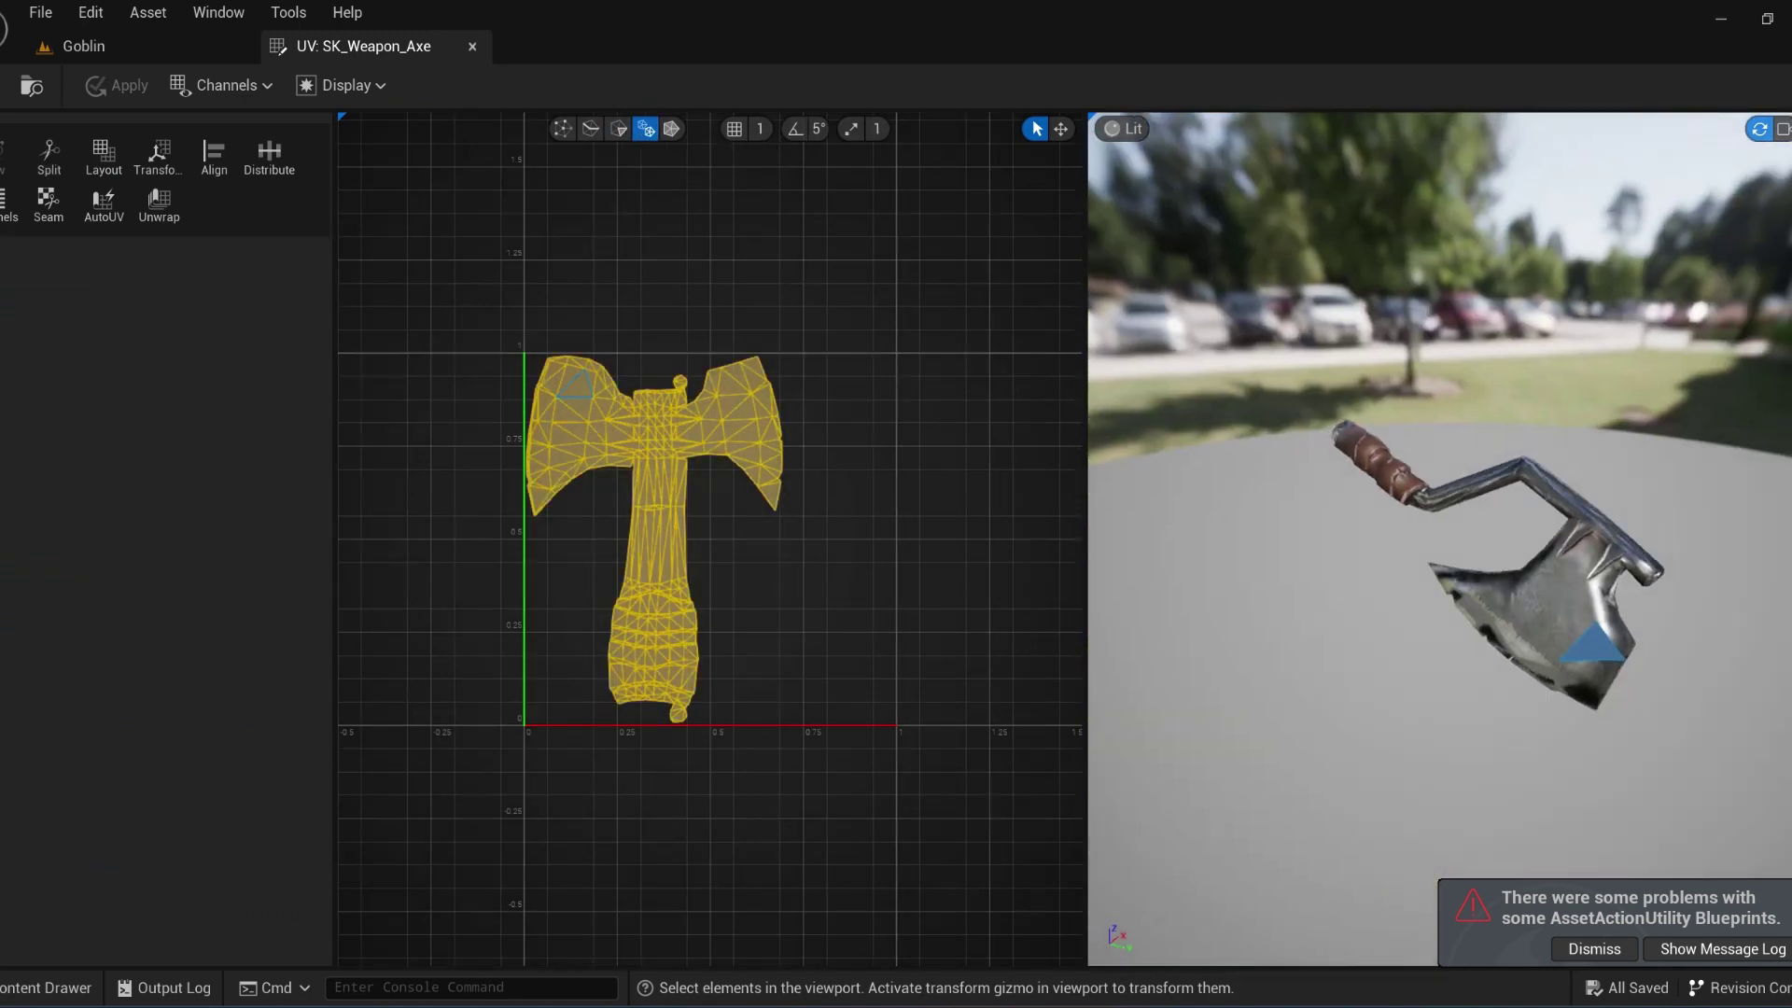
# Step: Switch the axe's UV selection to triangles and pick individual triangles on its handle shaft
pyautogui.click(956, 488)
pyautogui.click(680, 561)
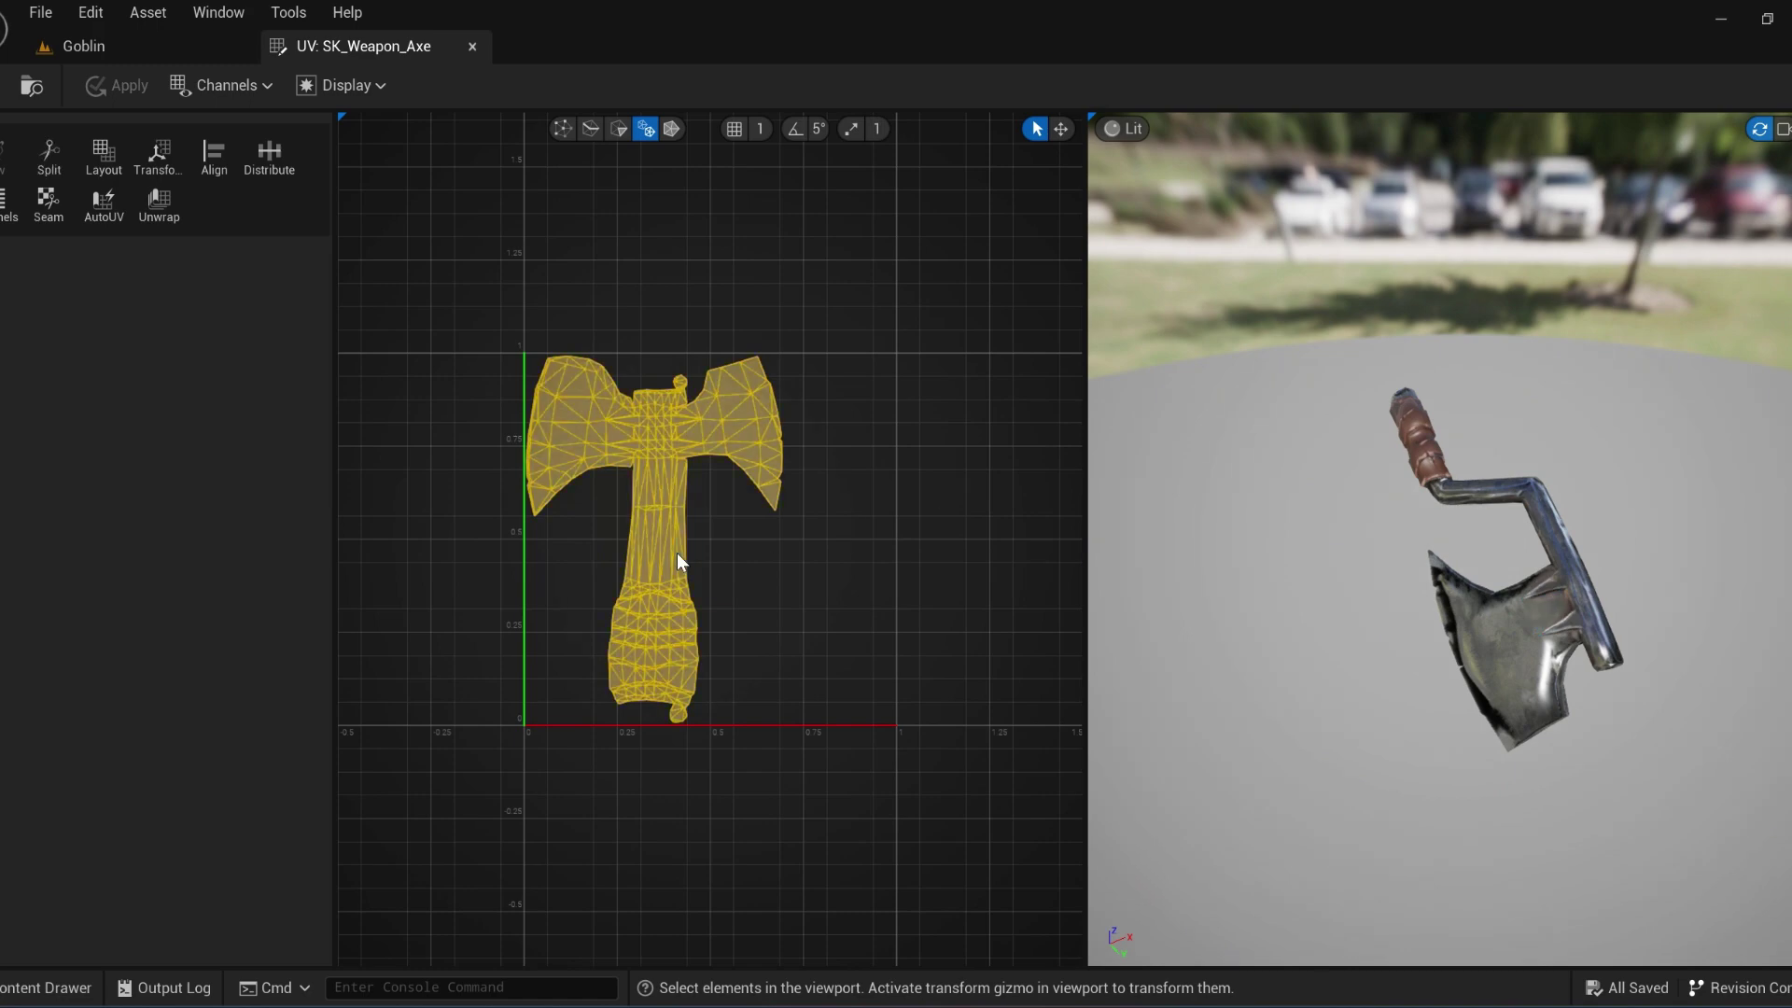
pyautogui.click(618, 128)
pyautogui.click(670, 579)
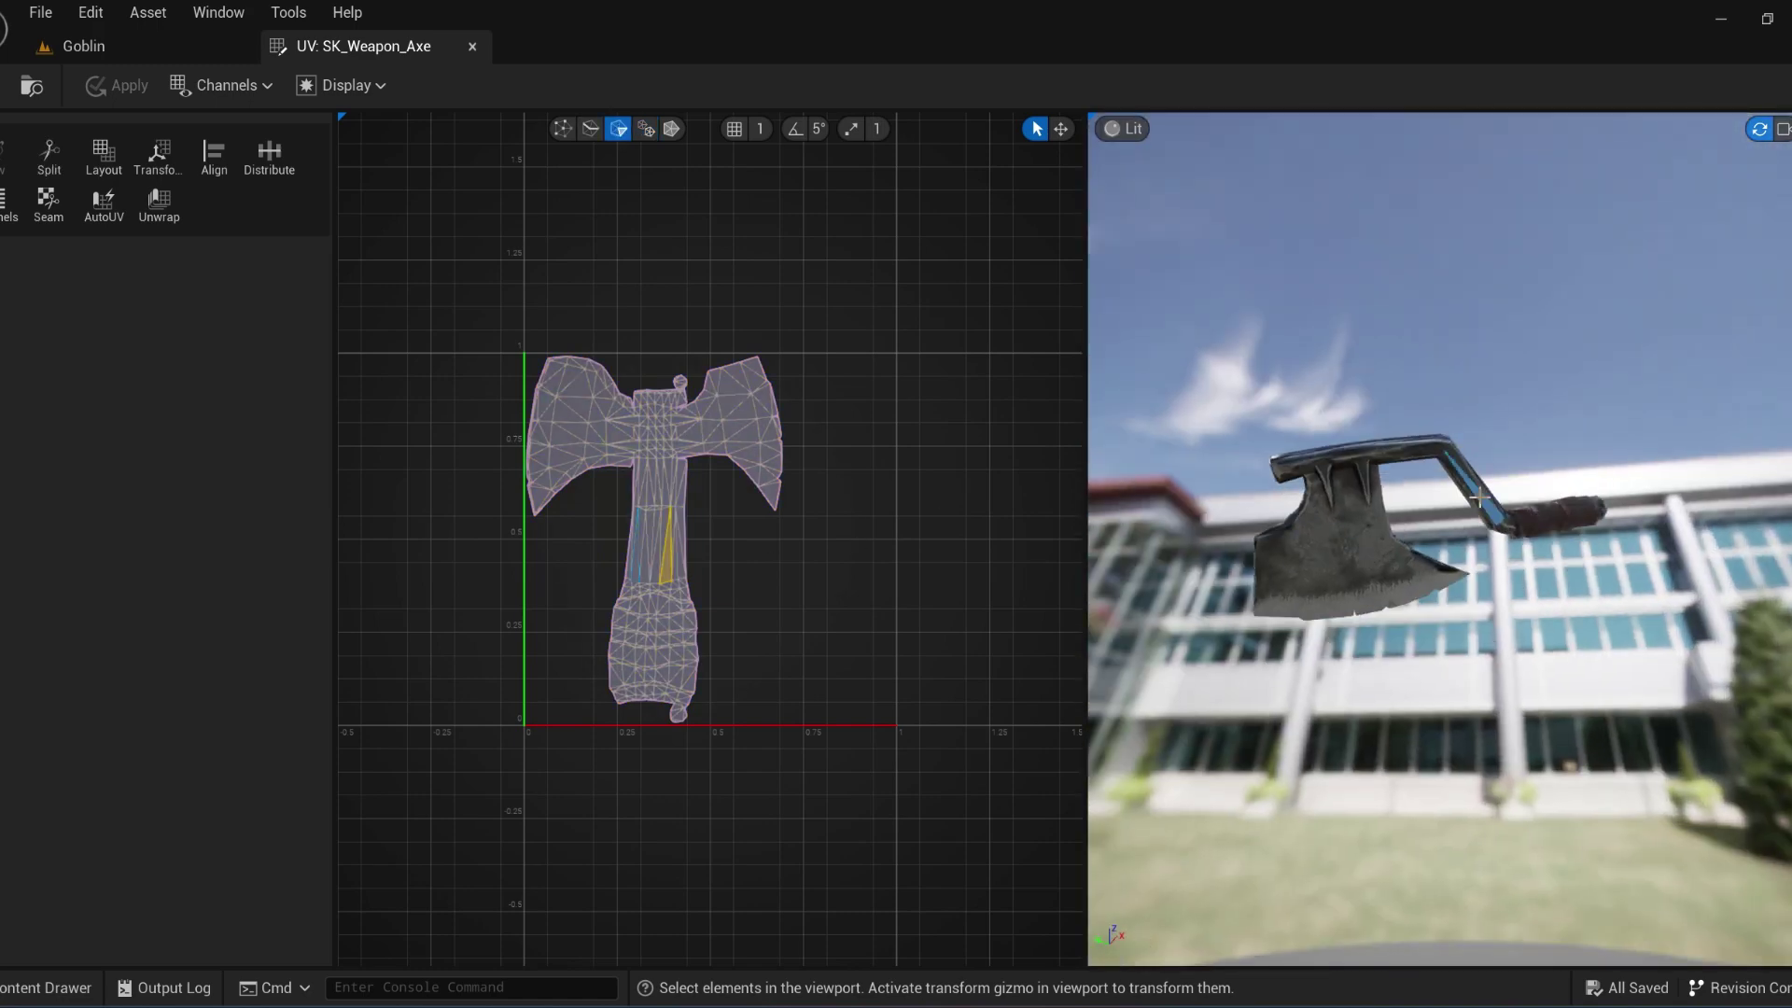
pyautogui.click(1479, 497)
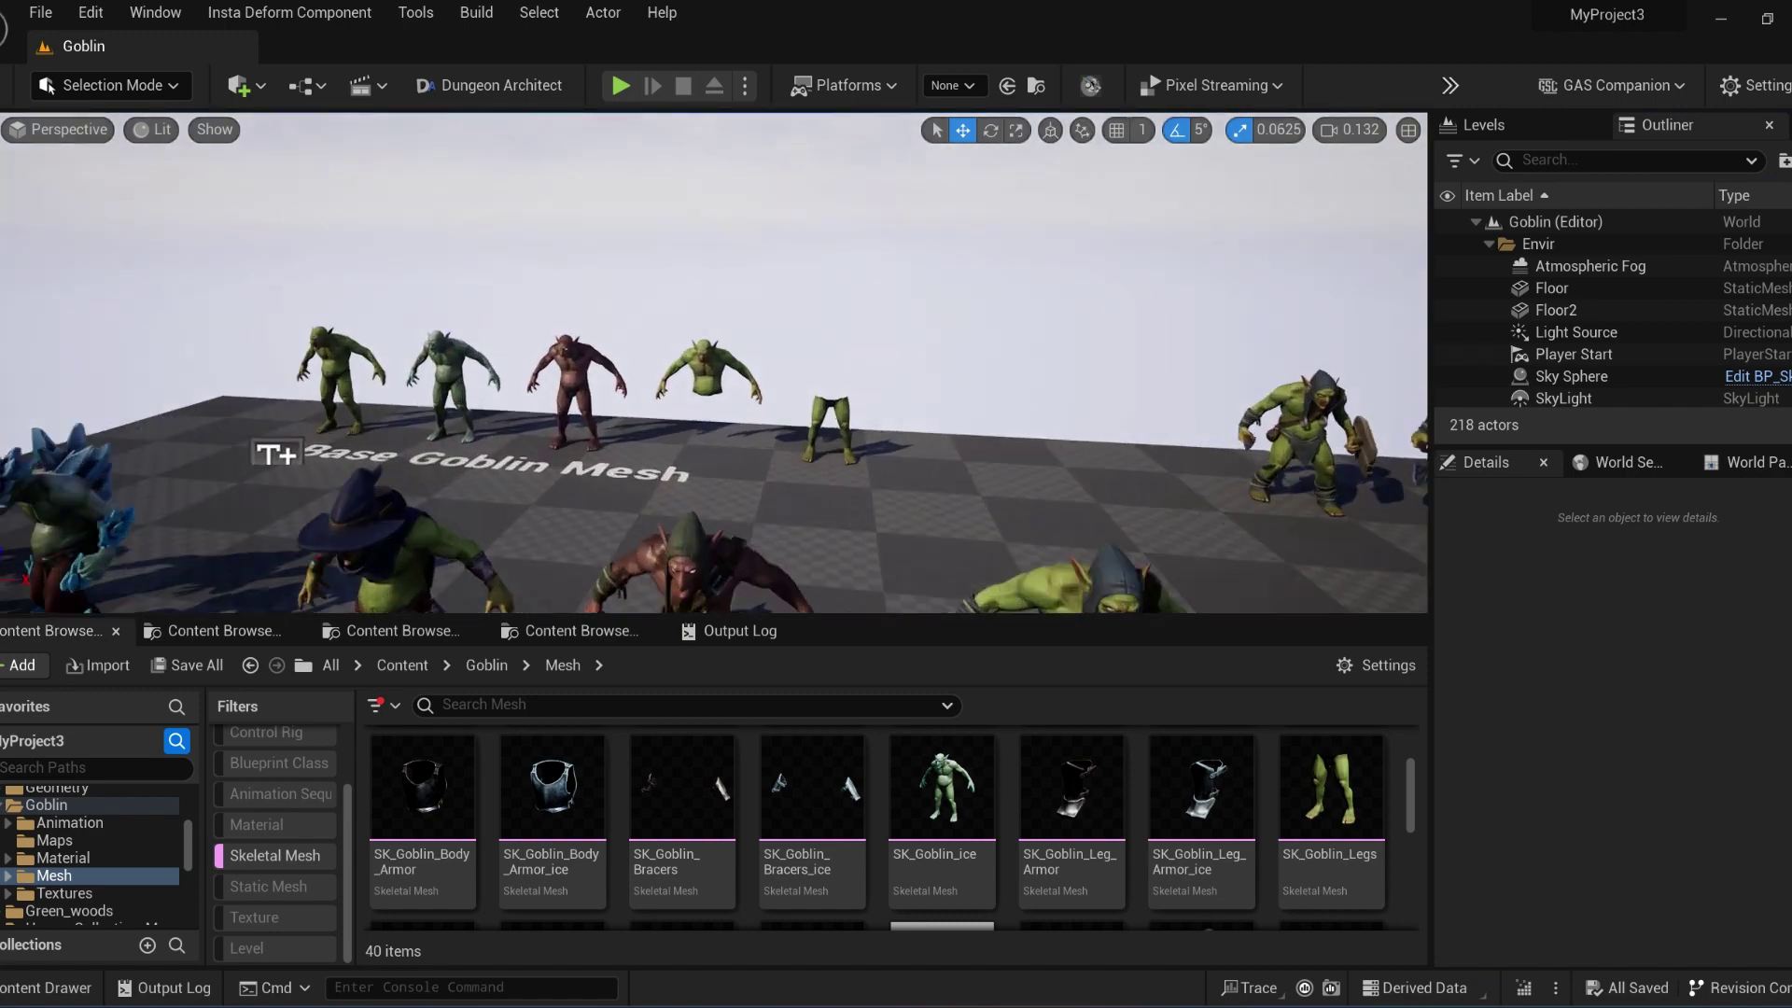
# Step: Select the SK_Goblin_Red actor among the base goblin meshes and locate its Mat_Goblin_red material in the Goblin_Base folder
pyautogui.moveTo(713, 364); pyautogui.dragTo(635, 364, button='right')
pyautogui.click(943, 355)
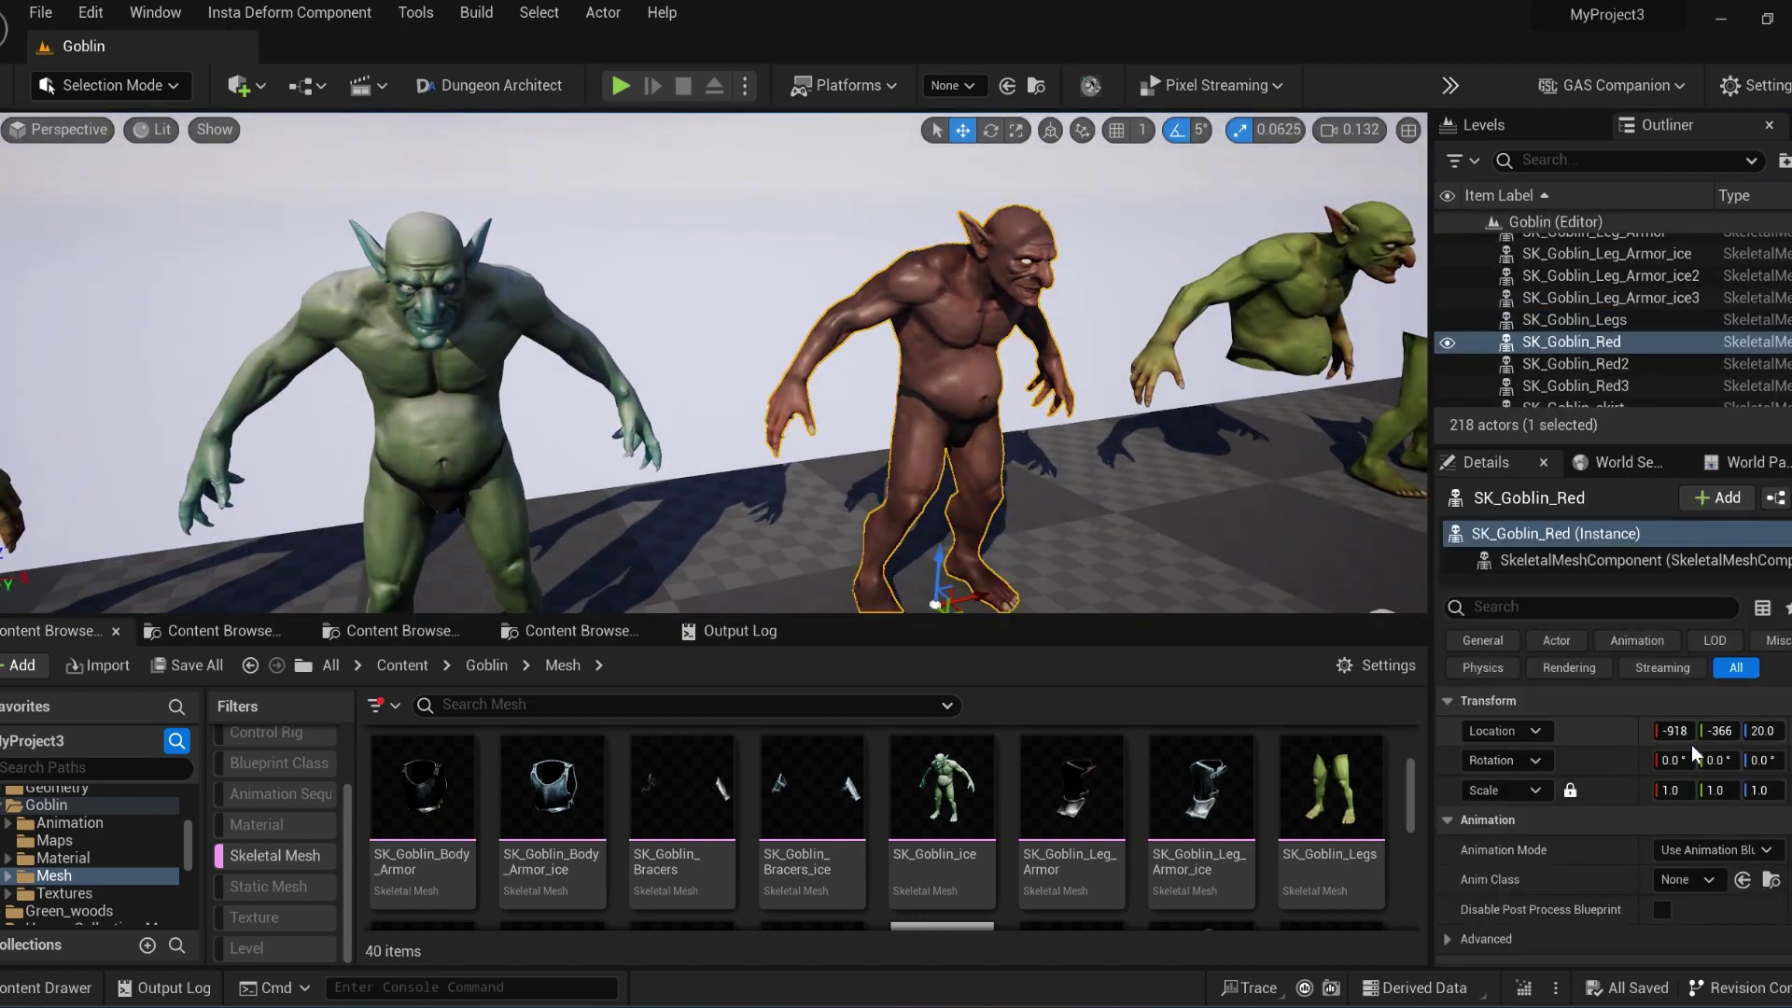
pyautogui.scroll(-2, 1696, 754)
pyautogui.scroll(-3, 887, 800)
pyautogui.click(415, 803)
pyautogui.scroll(-4, 598, 831)
pyautogui.scroll(3, 840, 854)
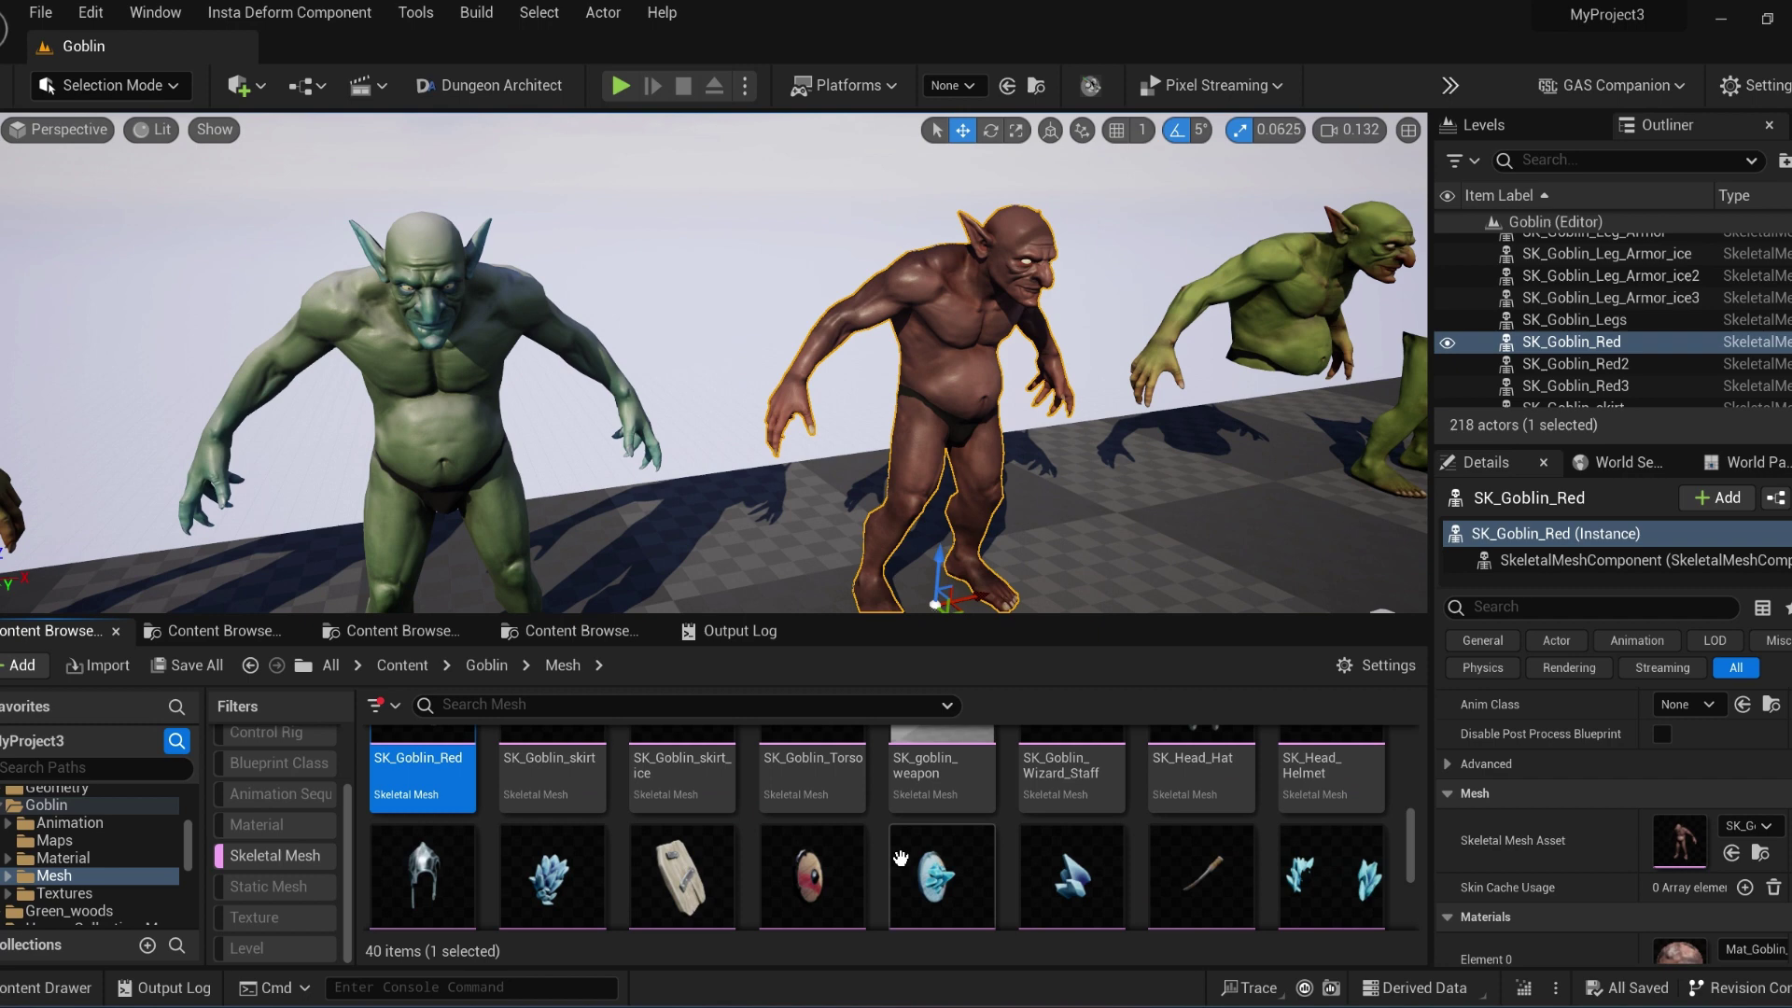
pyautogui.scroll(1, 901, 858)
pyautogui.scroll(-1, 1708, 844)
pyautogui.click(1759, 905)
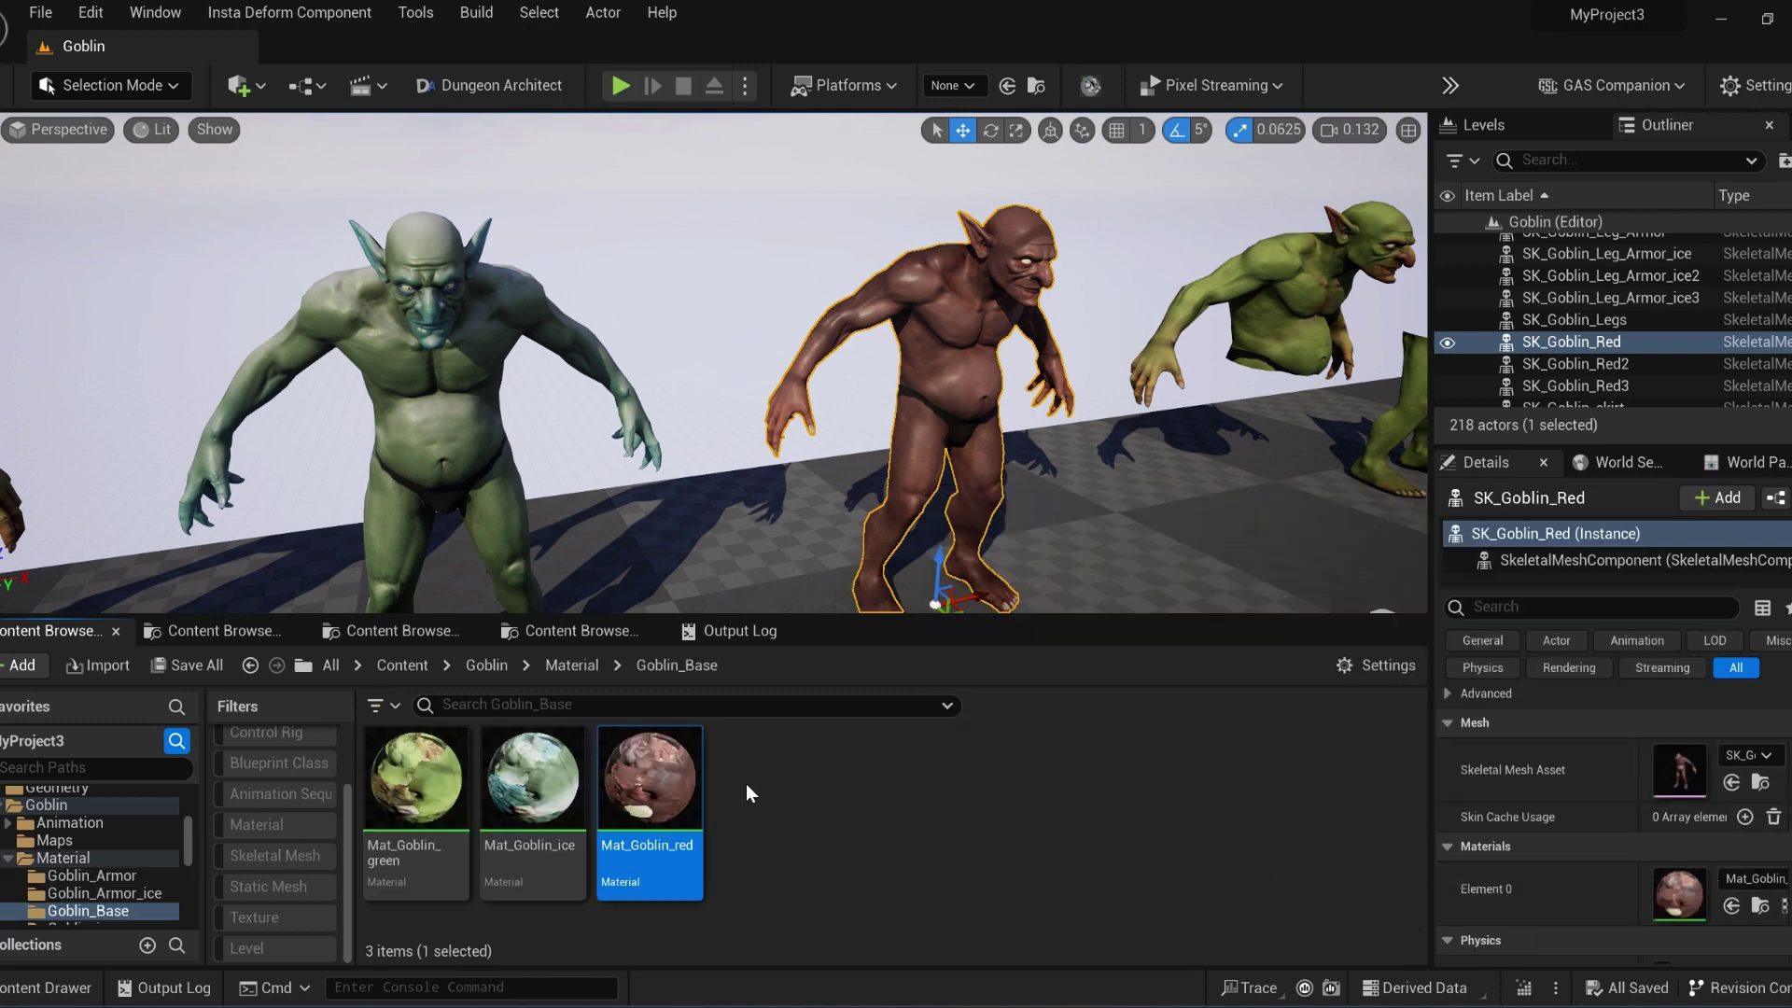
# Step: Assign Mat_Goblin_ice to the SK_Goblin_Red actor and Mat_Goblin_red to the SK_Goblin_ice actor
pyautogui.moveTo(532, 784); pyautogui.dragTo(1678, 892)
pyautogui.moveTo(933, 420); pyautogui.dragTo(654, 420, button='right')
pyautogui.click(821, 392)
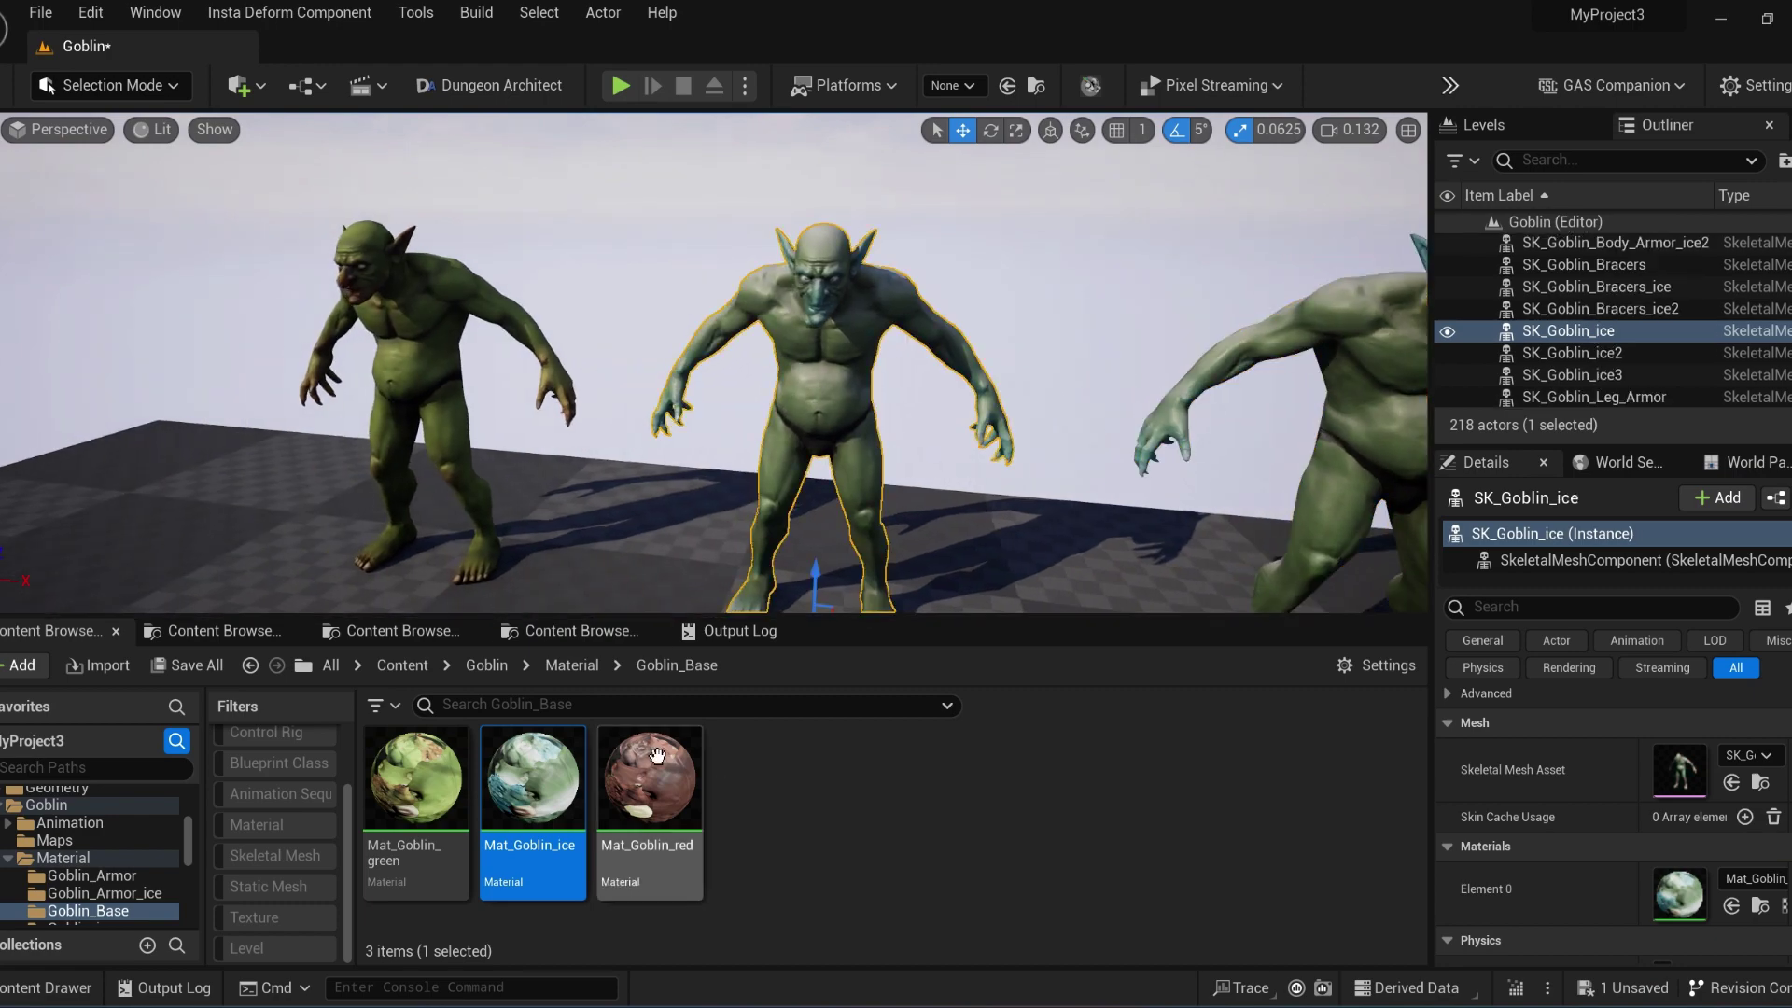
pyautogui.click(657, 756)
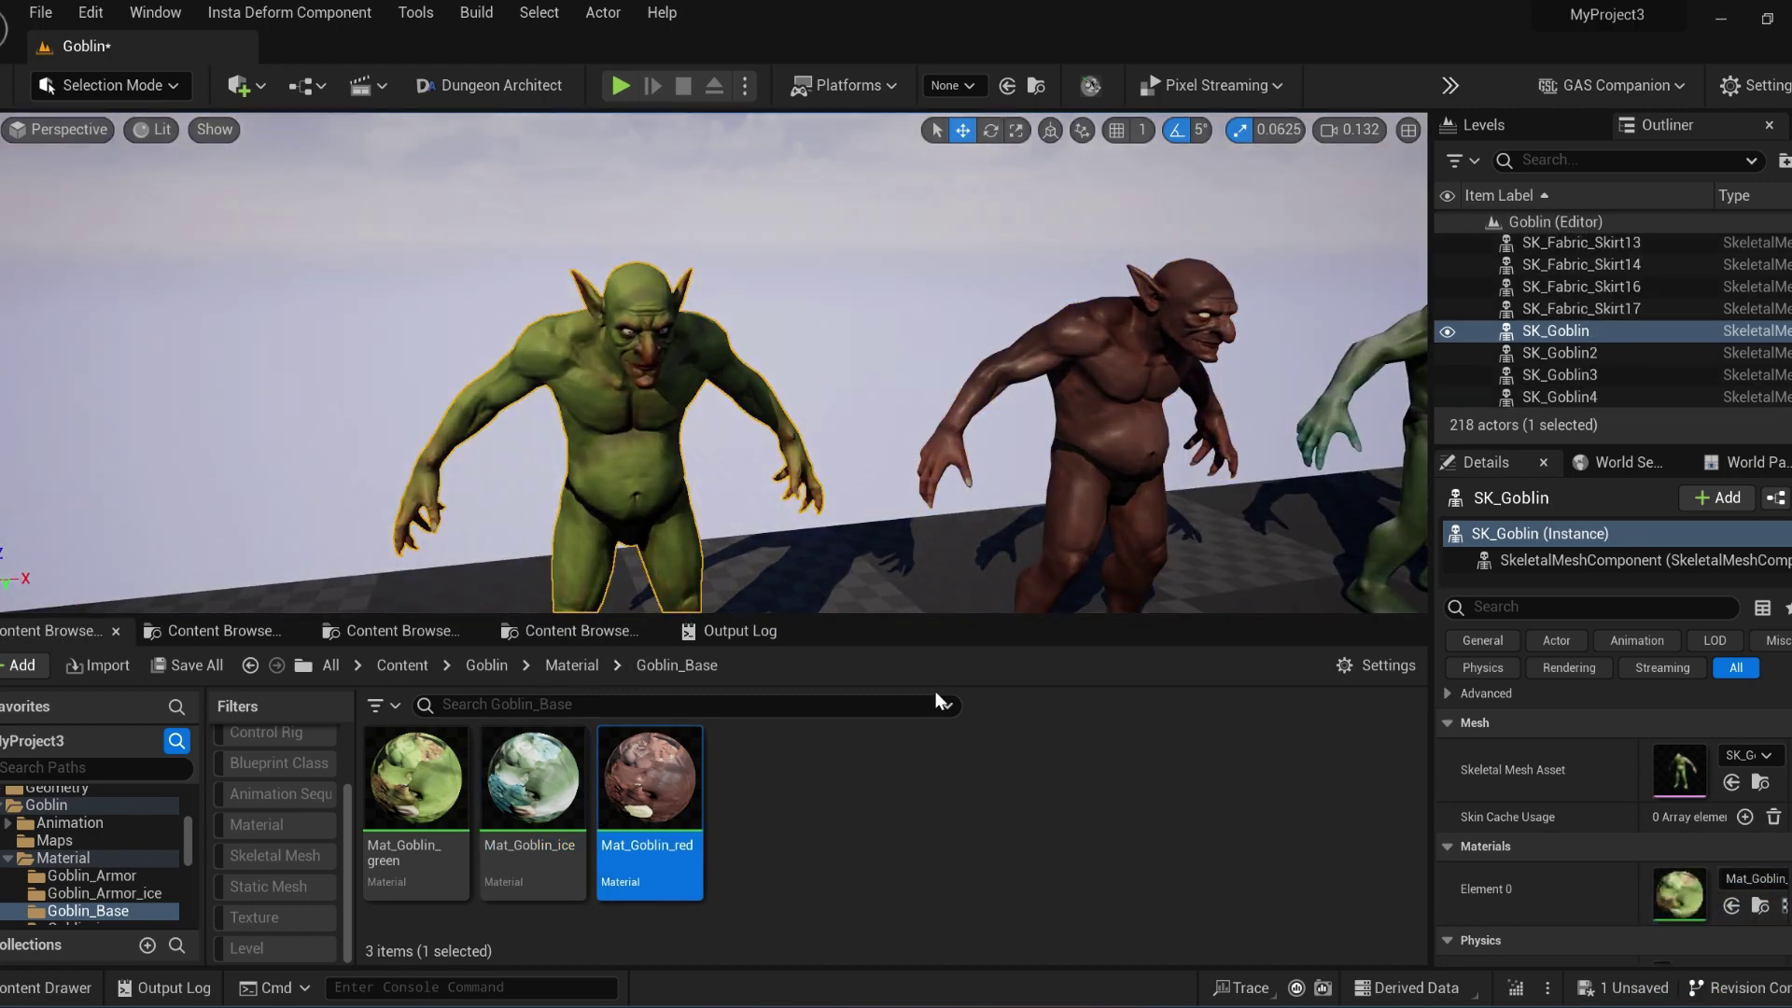
# Step: Assign Mat_Goblin_green to the SK_Goblin_ice actor and view the row of base goblins
pyautogui.click(1101, 402)
pyautogui.moveTo(416, 784); pyautogui.dragTo(1679, 891)
pyautogui.moveTo(933, 420); pyautogui.dragTo(1204, 420, button='right')
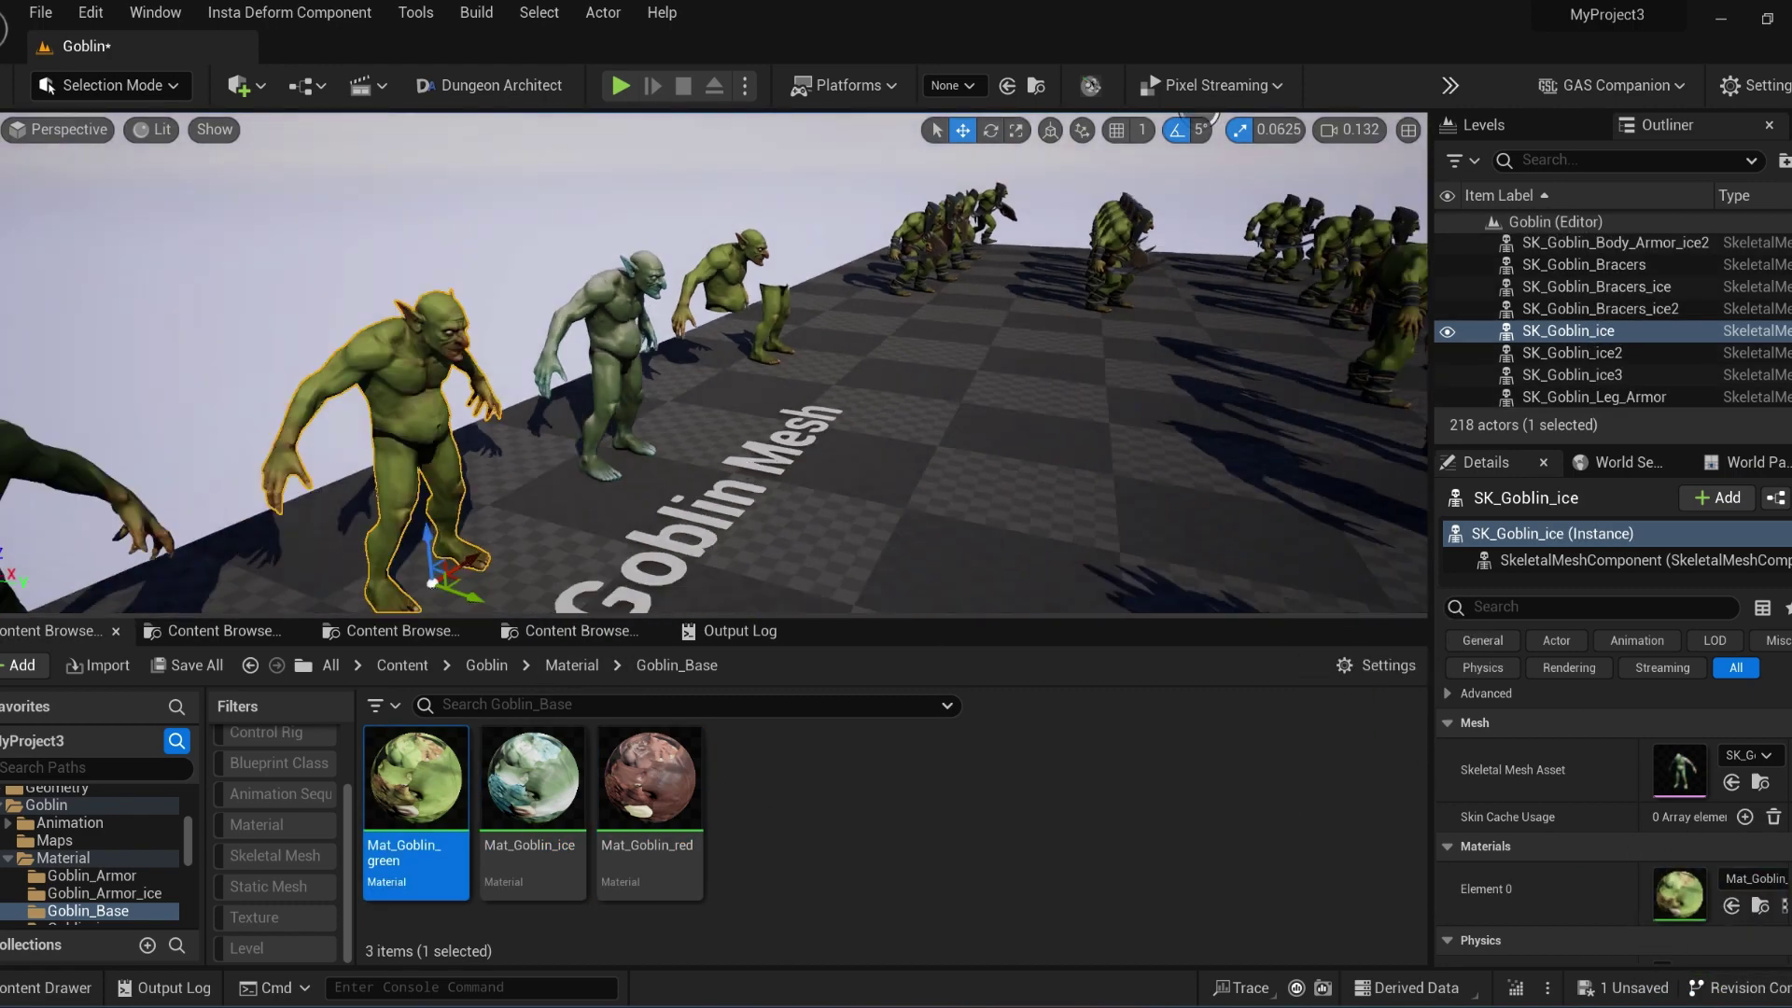
pyautogui.moveTo(980, 467); pyautogui.dragTo(653, 467, button='right')
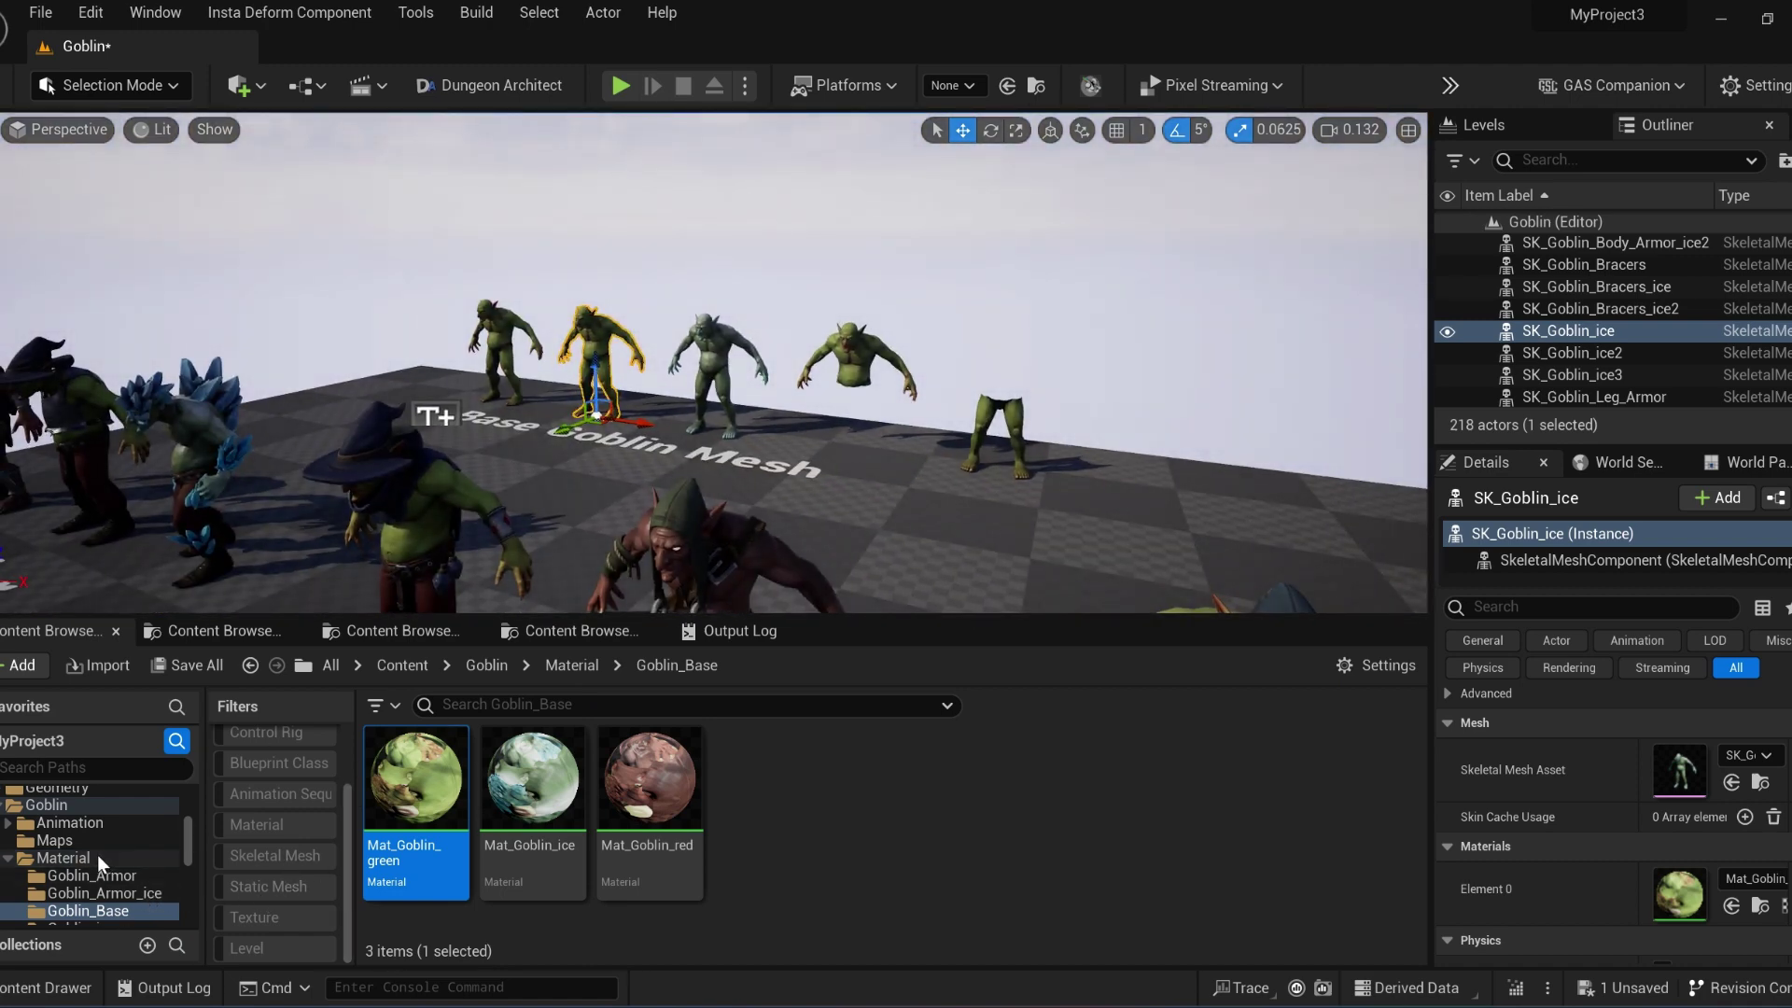
# Step: Open the Render level from the Maps folder
pyautogui.click(56, 840)
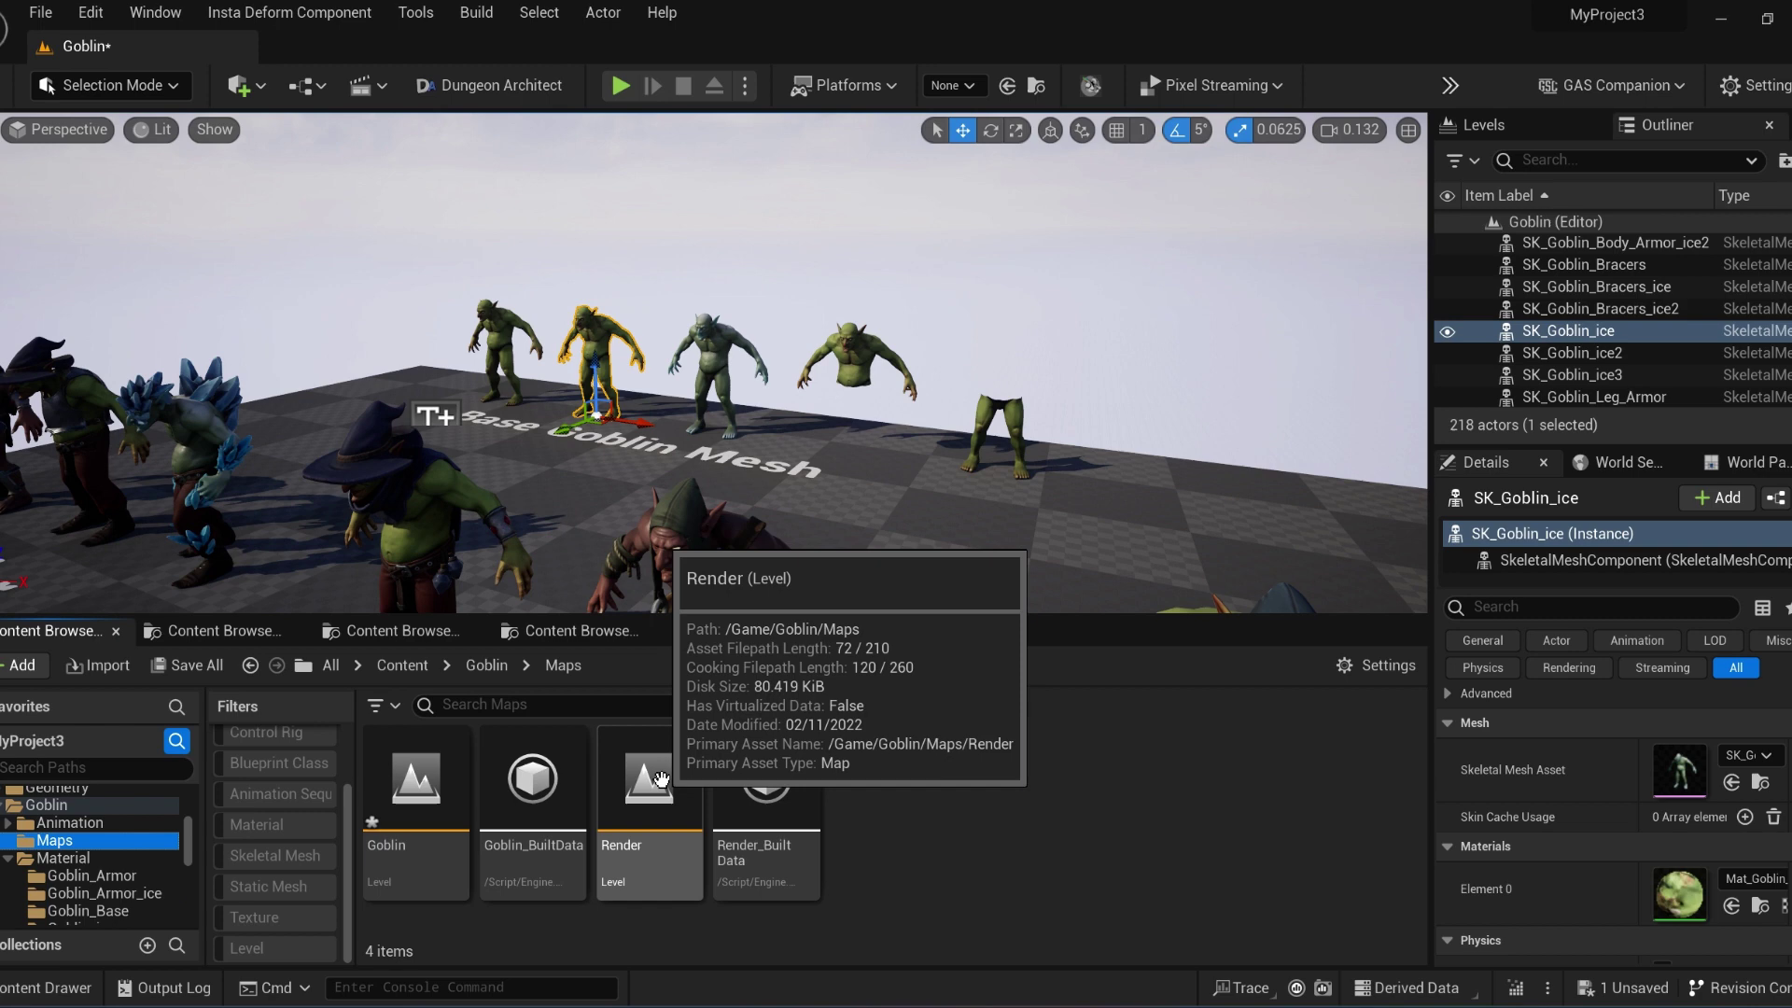
pyautogui.doubleClick(661, 779)
pyautogui.click(1071, 751)
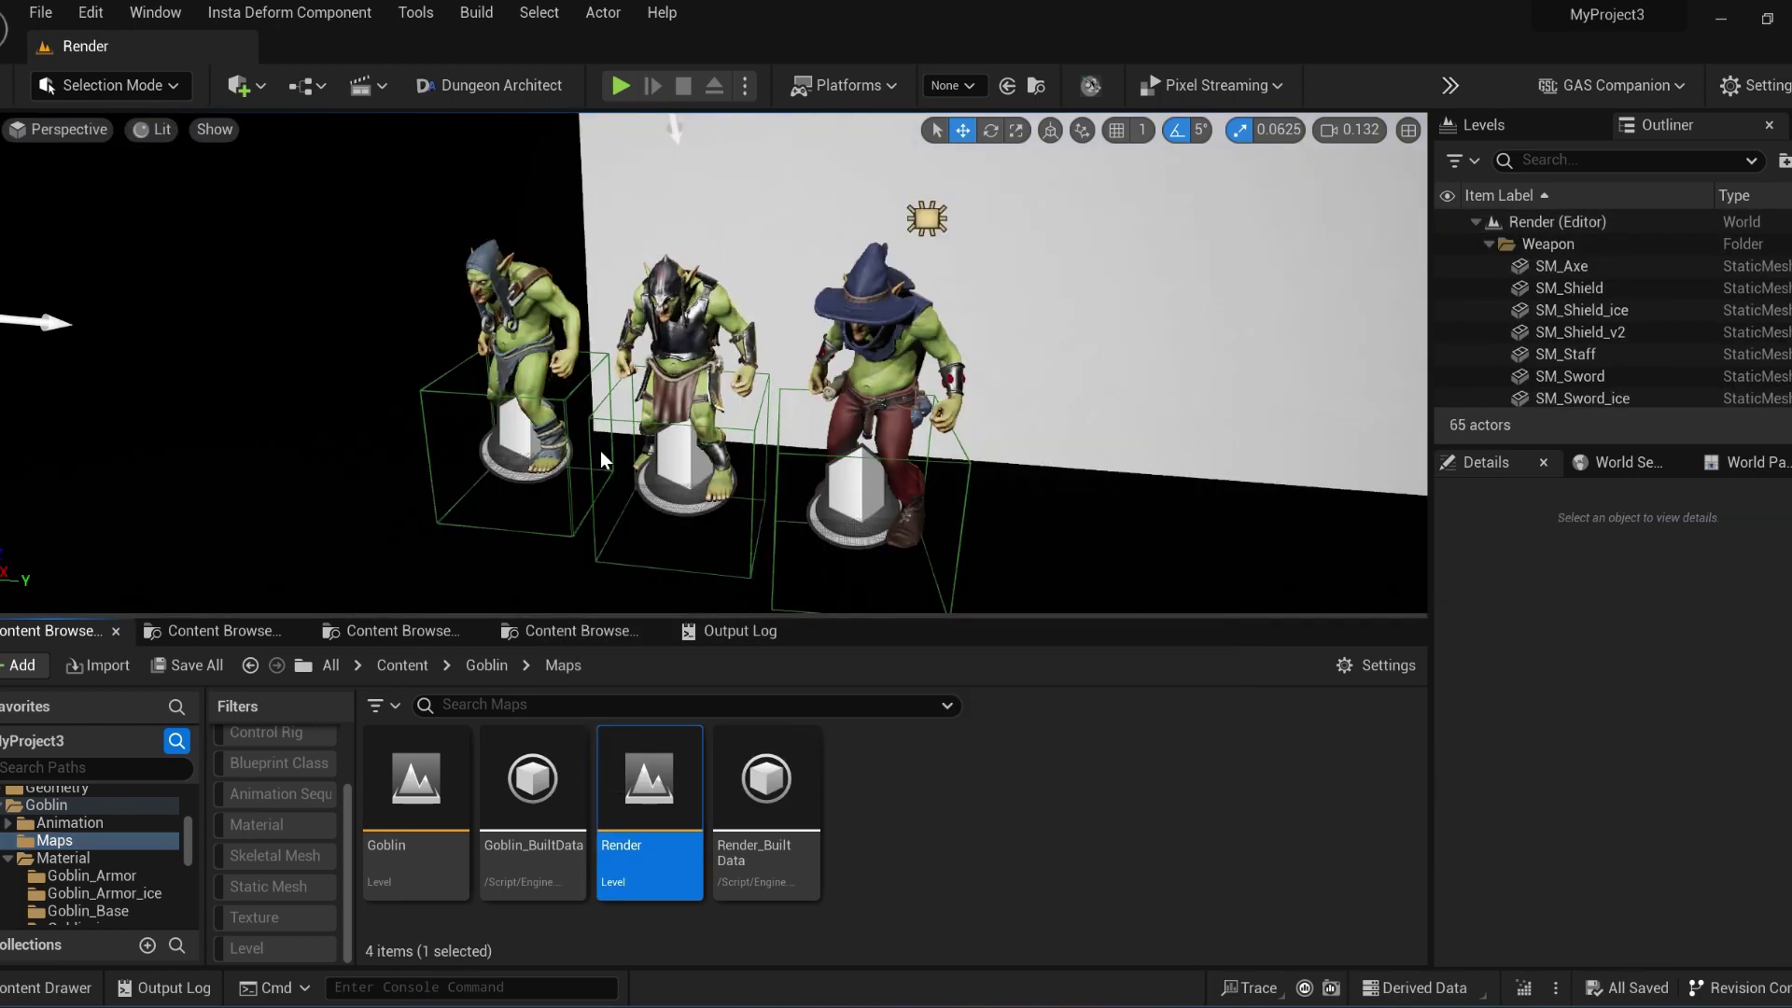
# Step: Open the Turntable level sequence from the Animation folder's Sequencer subfolder
pyautogui.click(70, 822)
pyautogui.doubleClick(555, 775)
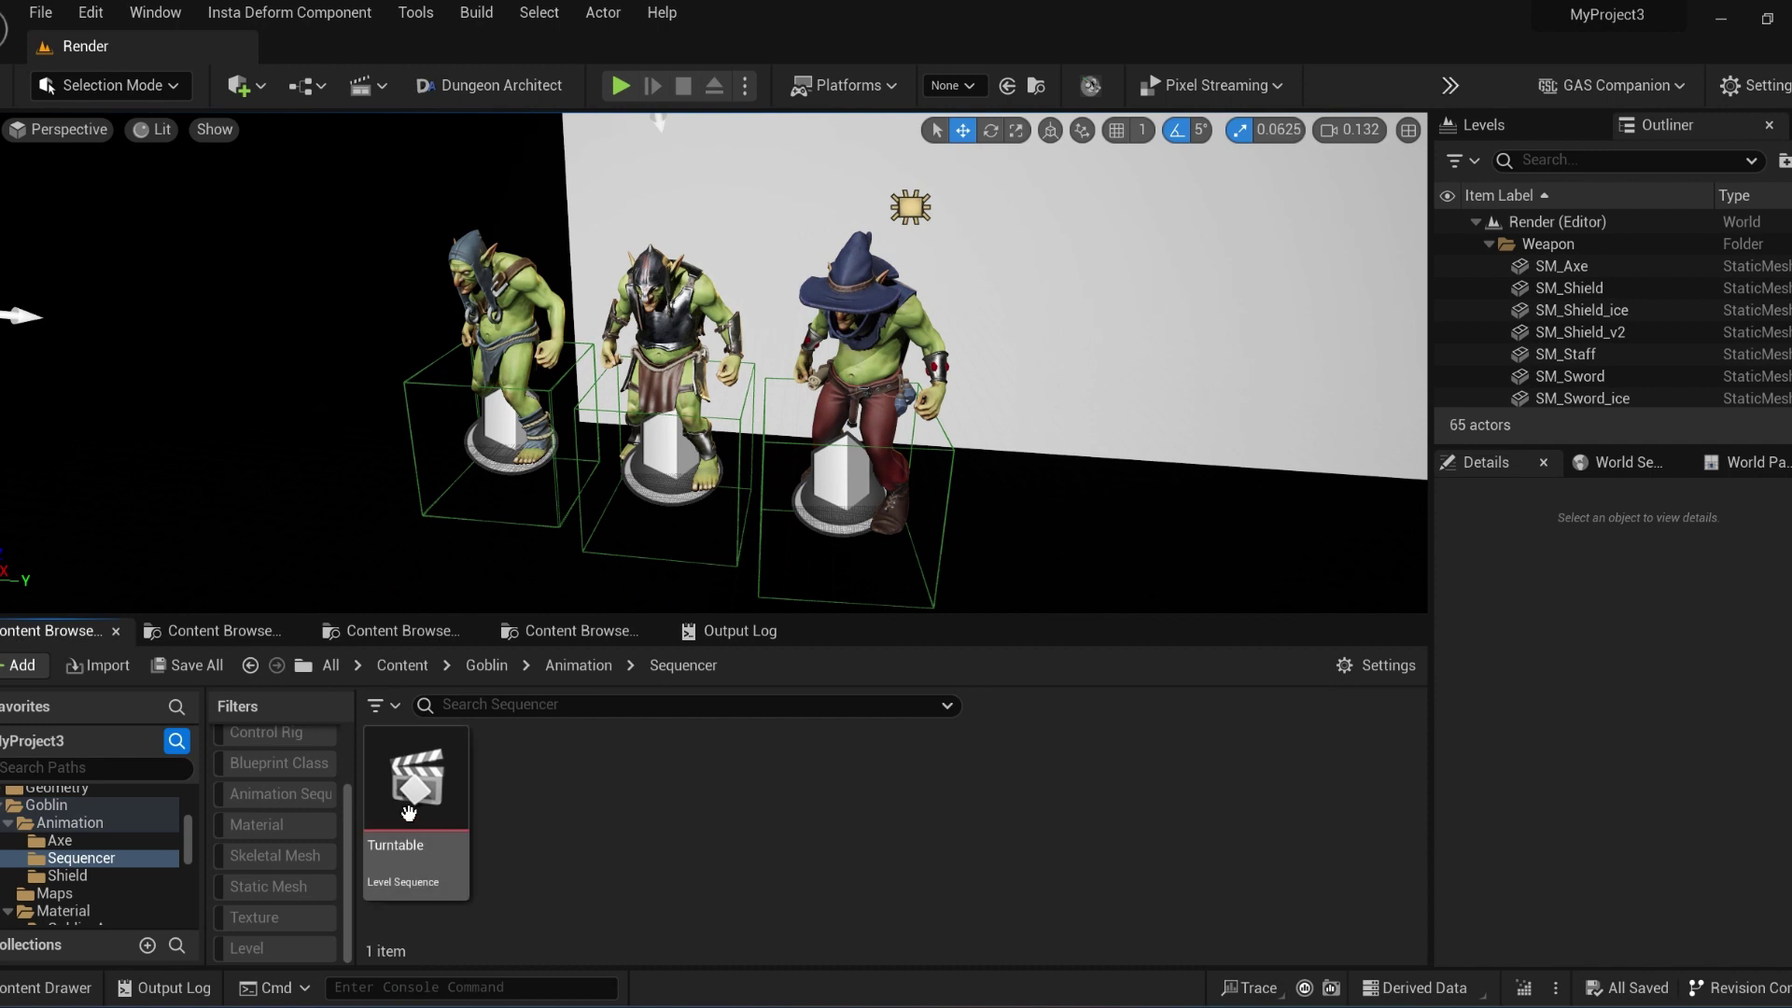
pyautogui.doubleClick(417, 780)
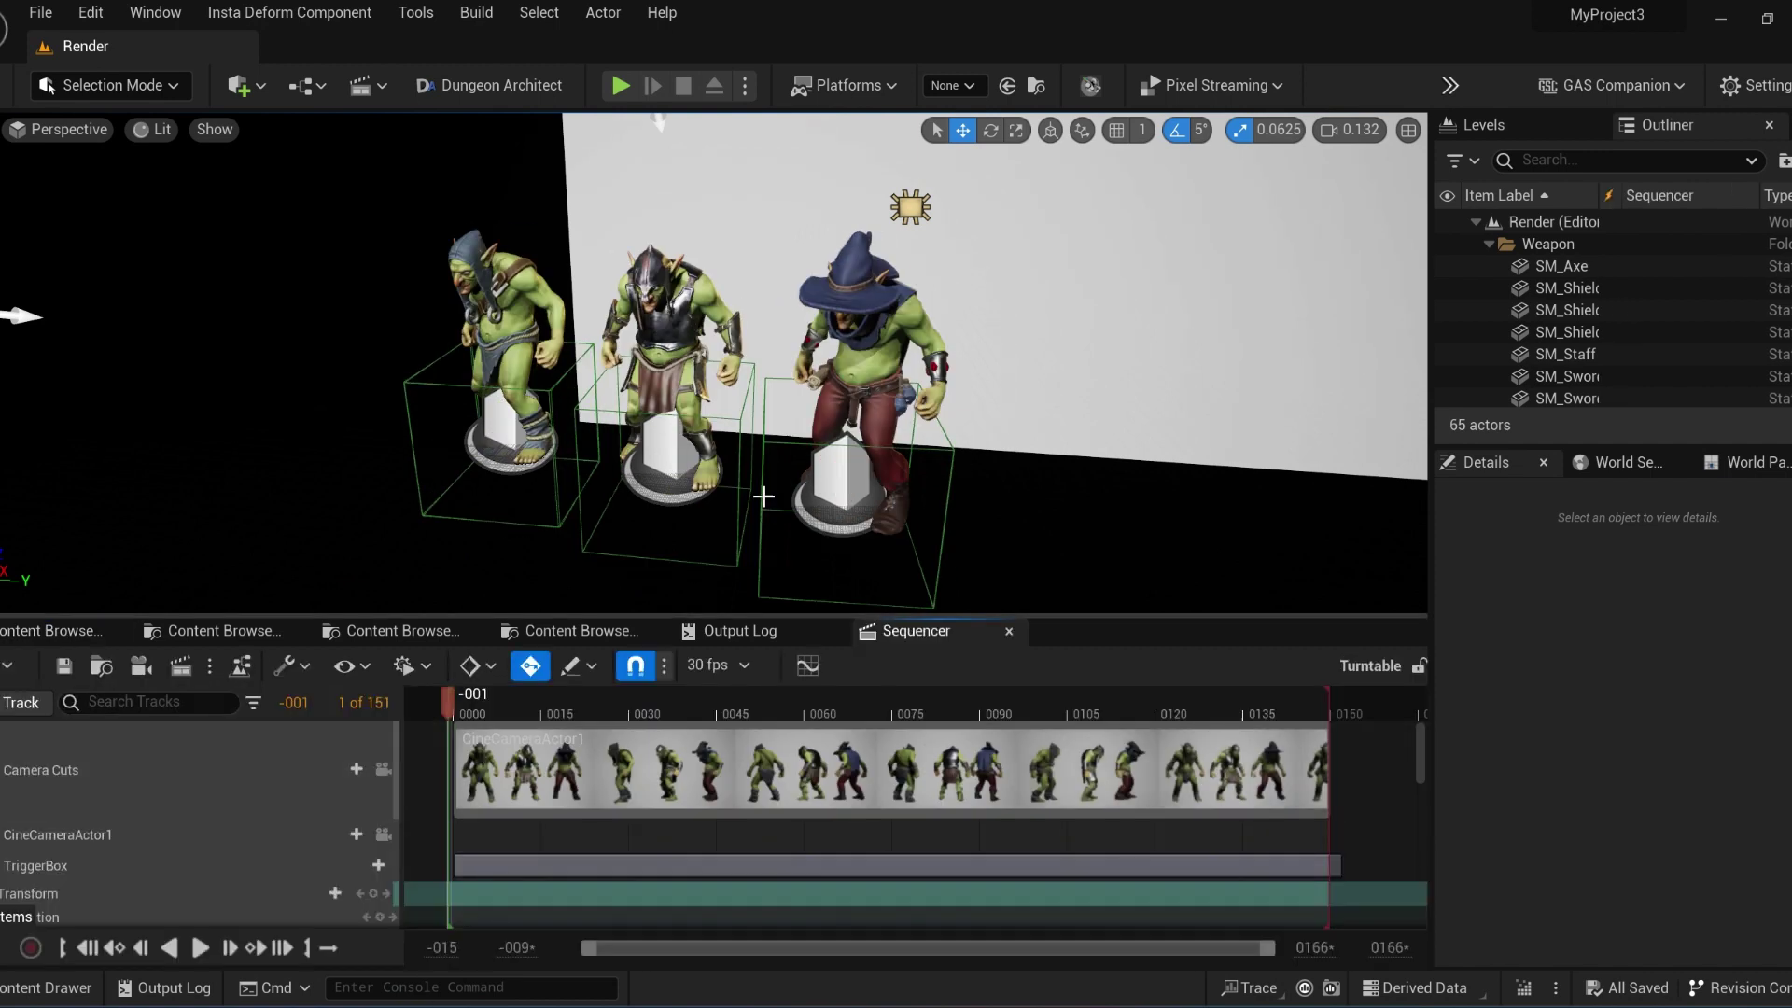